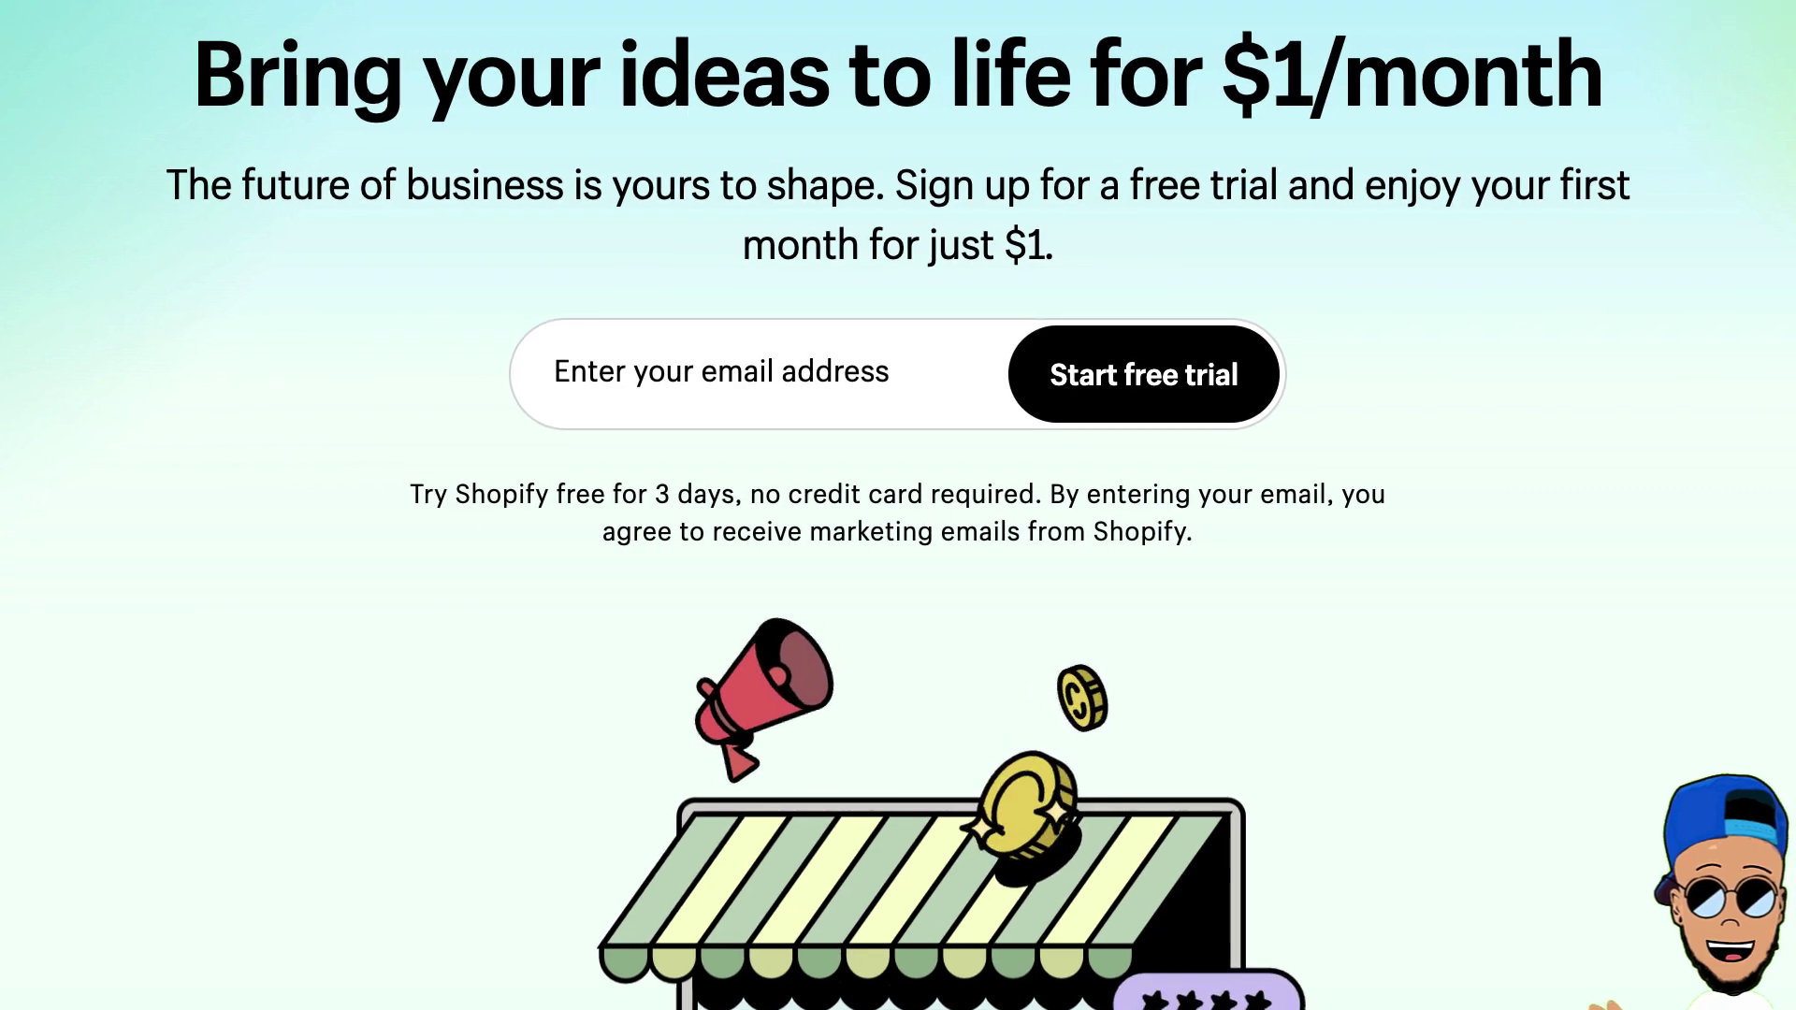
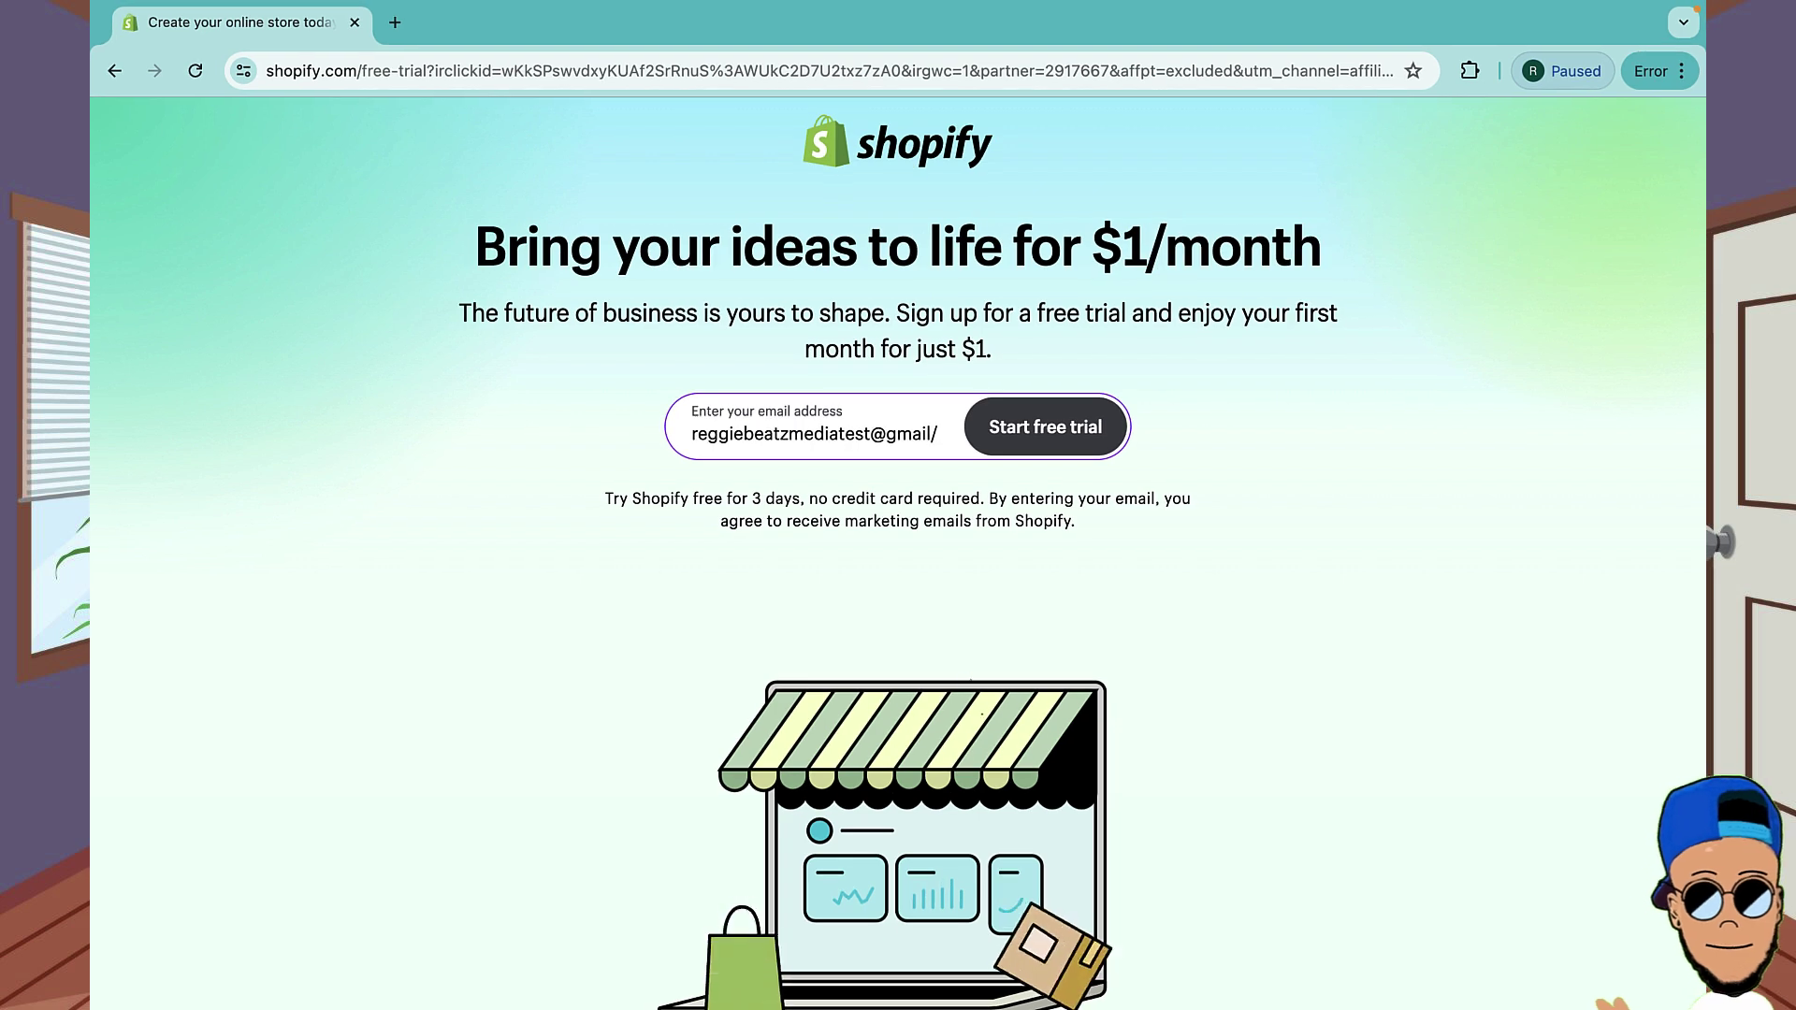
Start a Shopify free trial with the email address for a new online store selling digital products from South Africa, signing up with Google
click(1106, 394)
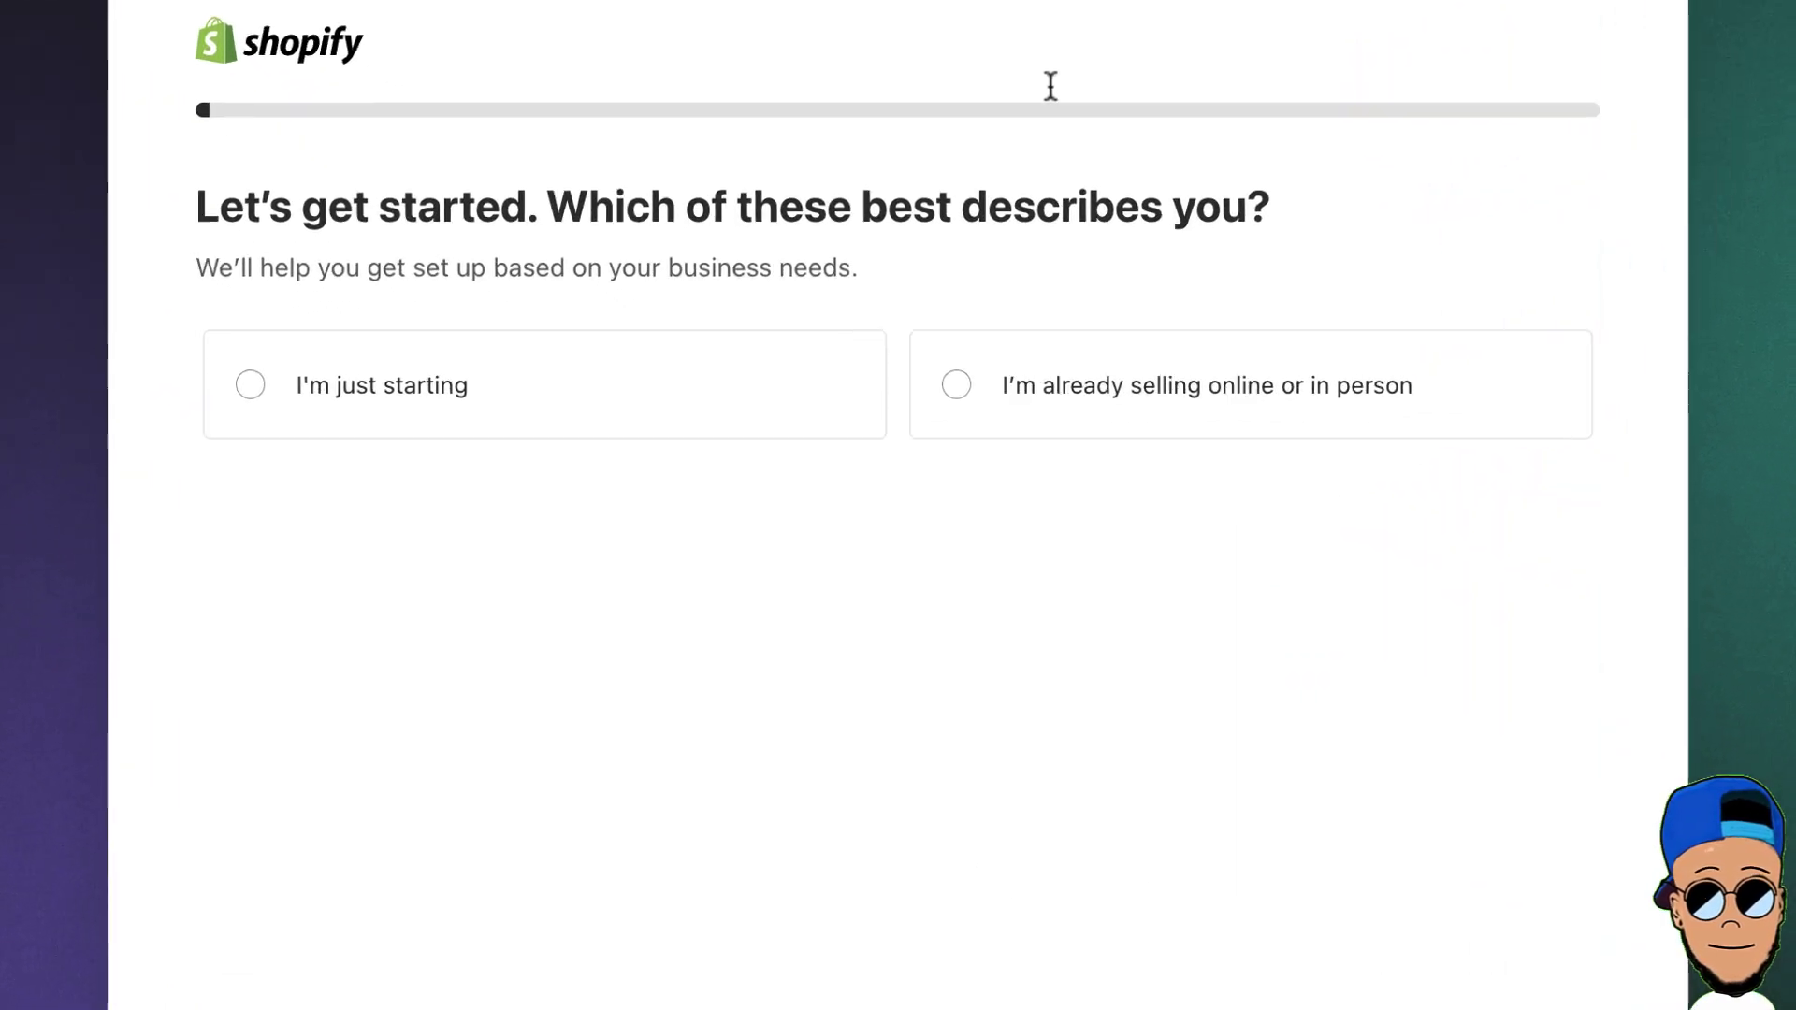
click(572, 440)
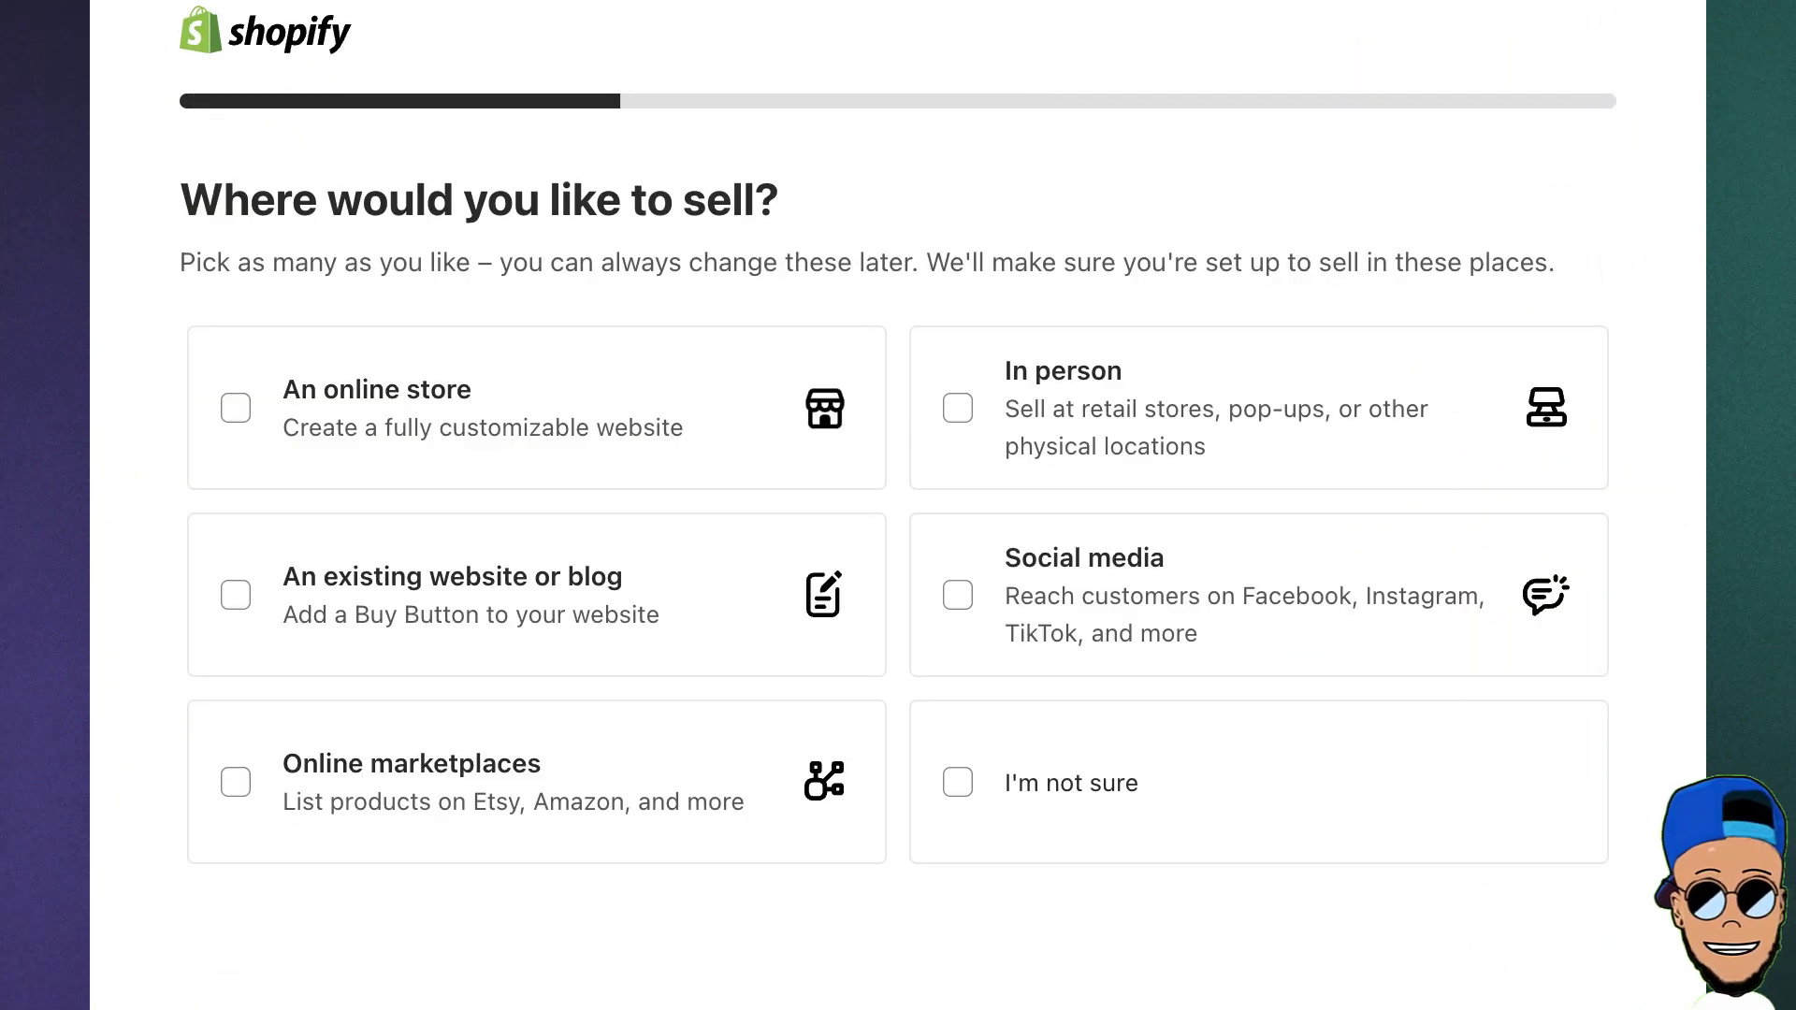
click(524, 405)
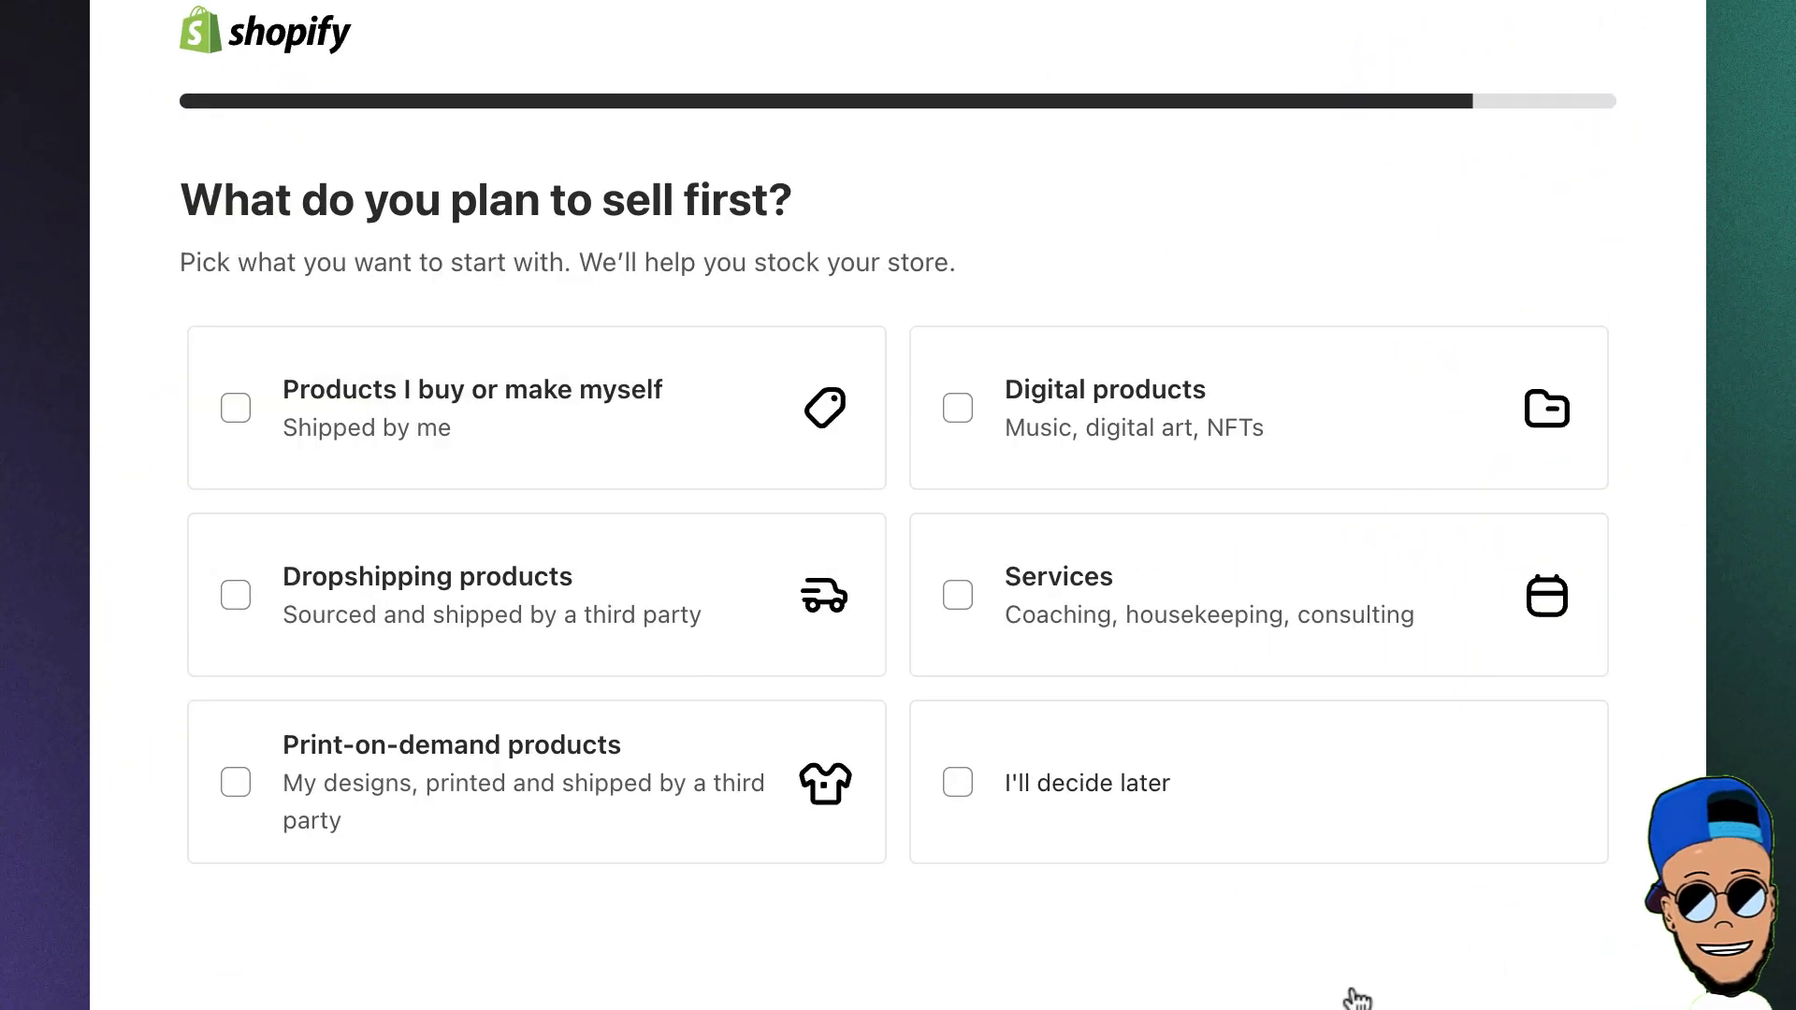
click(1075, 416)
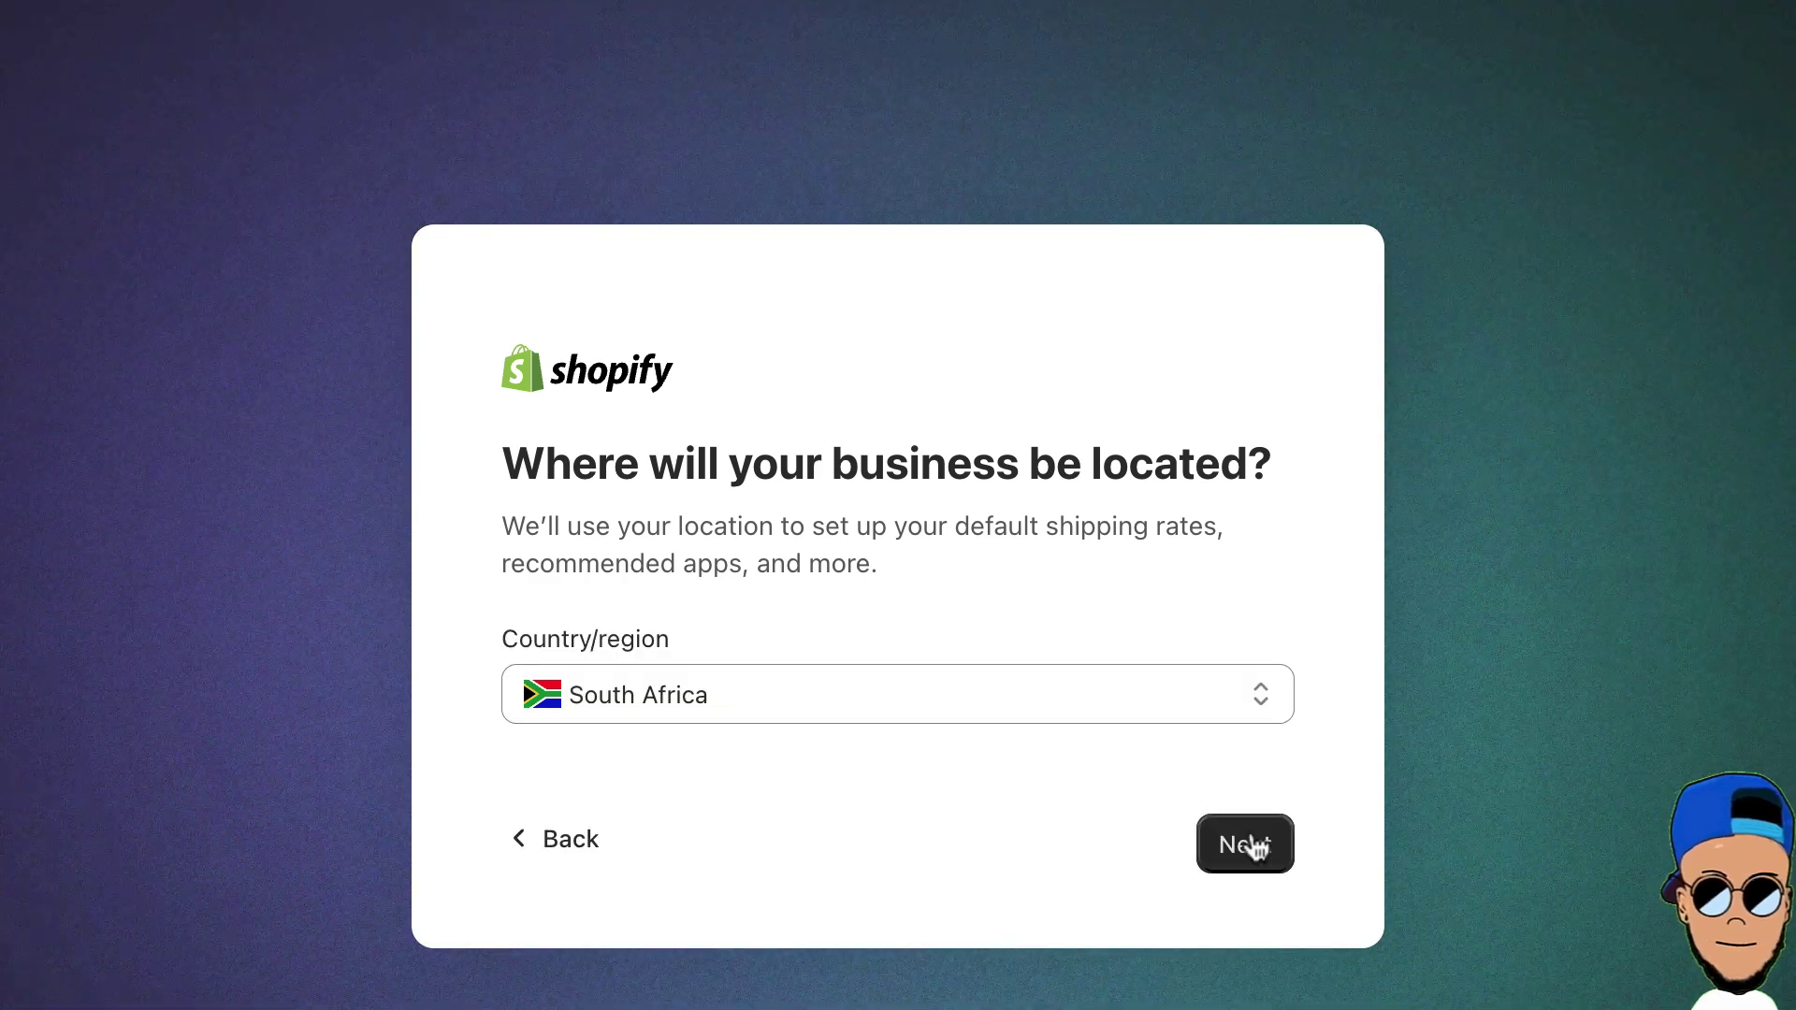
click(1255, 845)
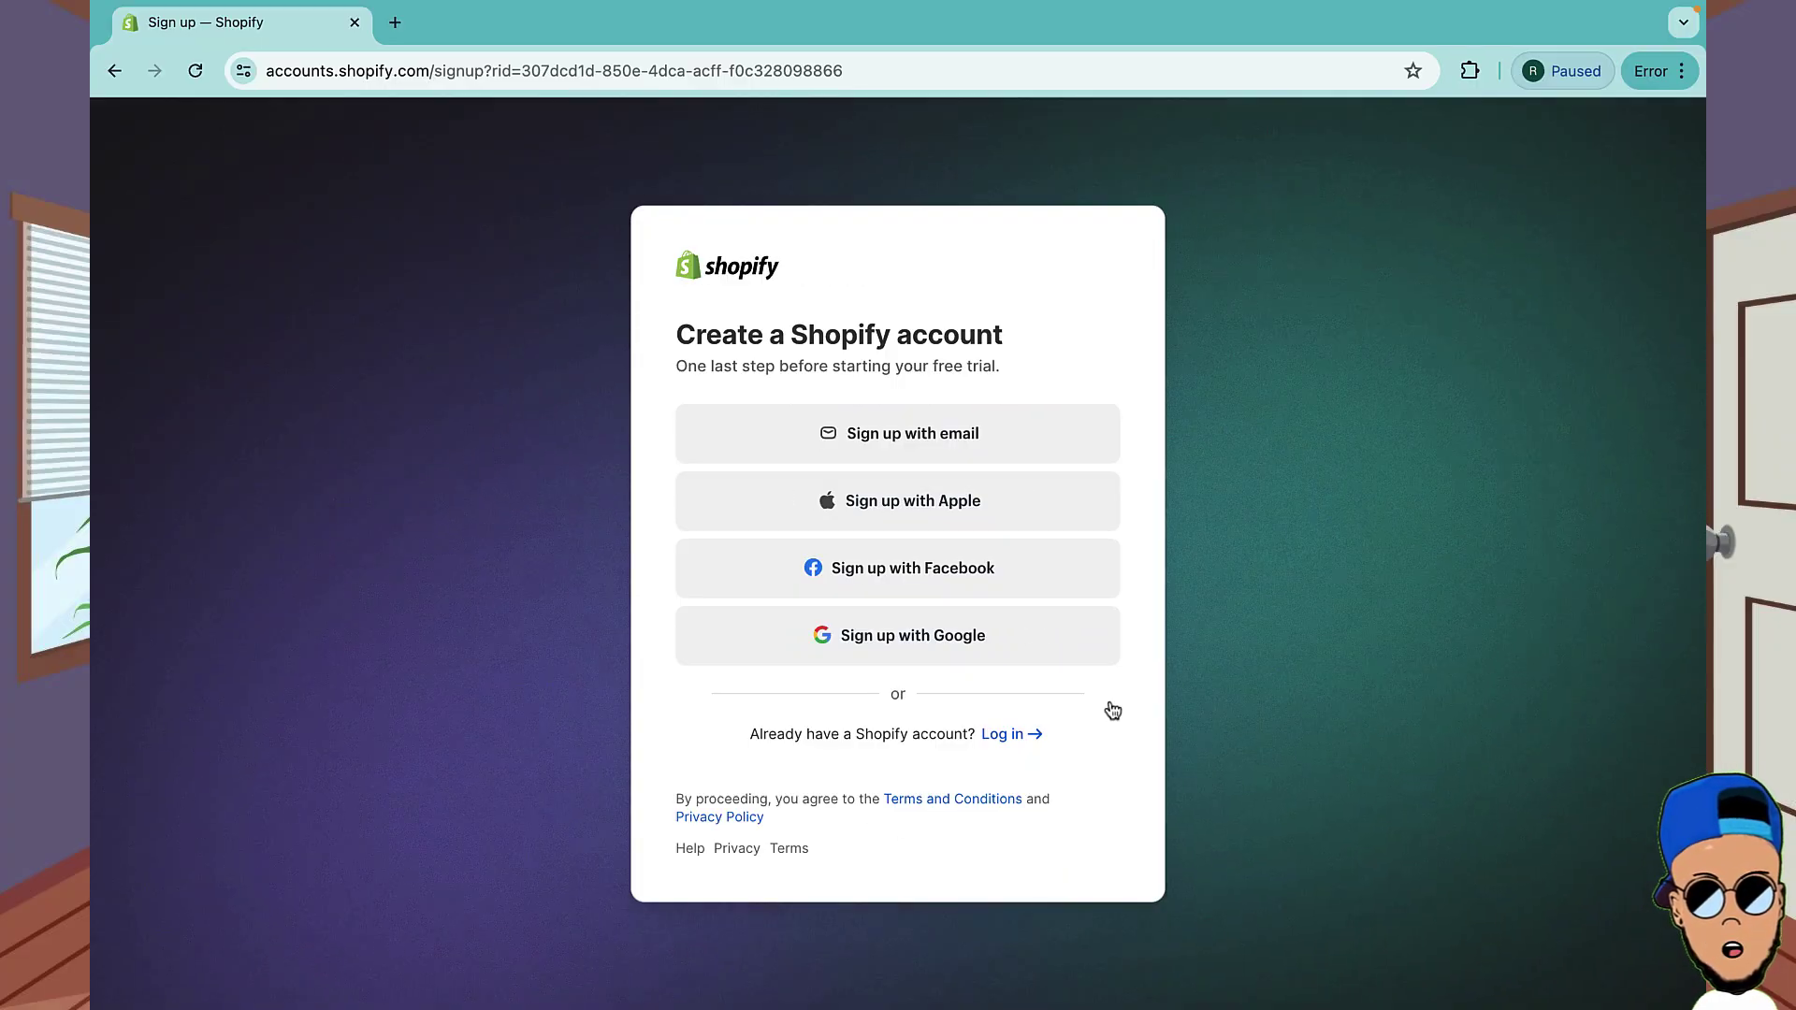
click(1112, 657)
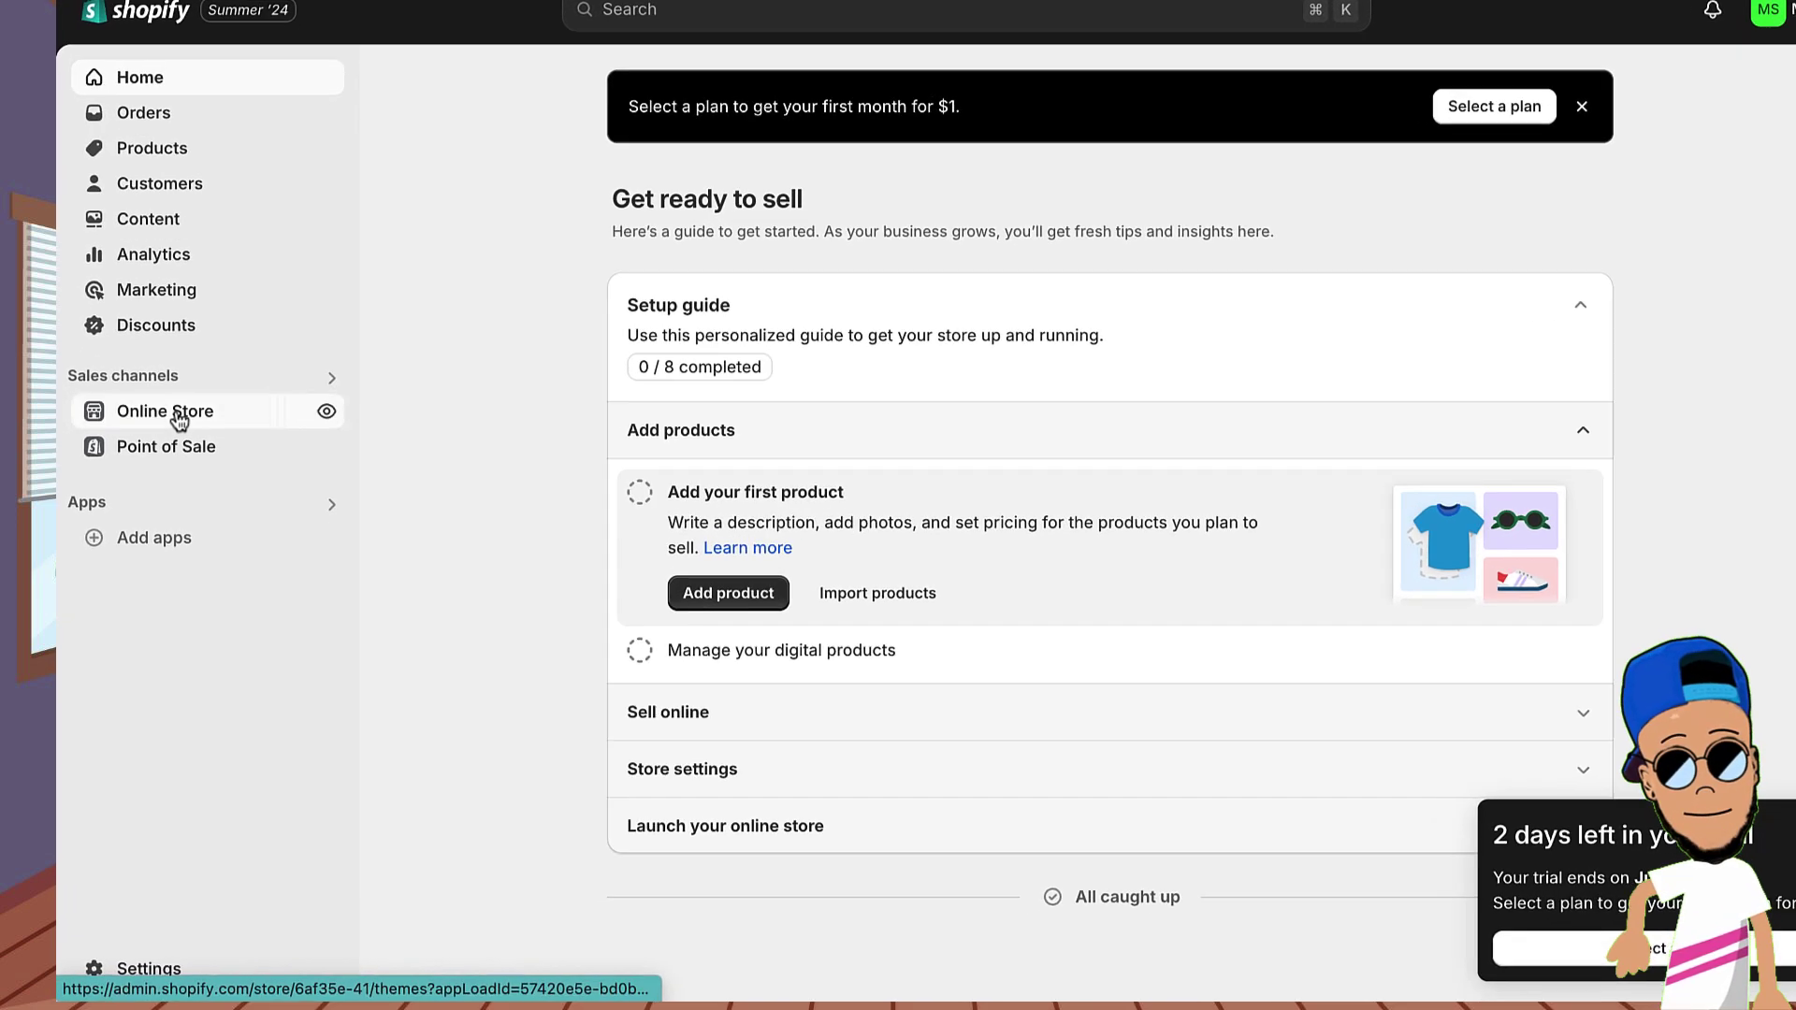
Go to Online Store › Themes and scroll down past the current Dawn theme to the theme library
click(191, 487)
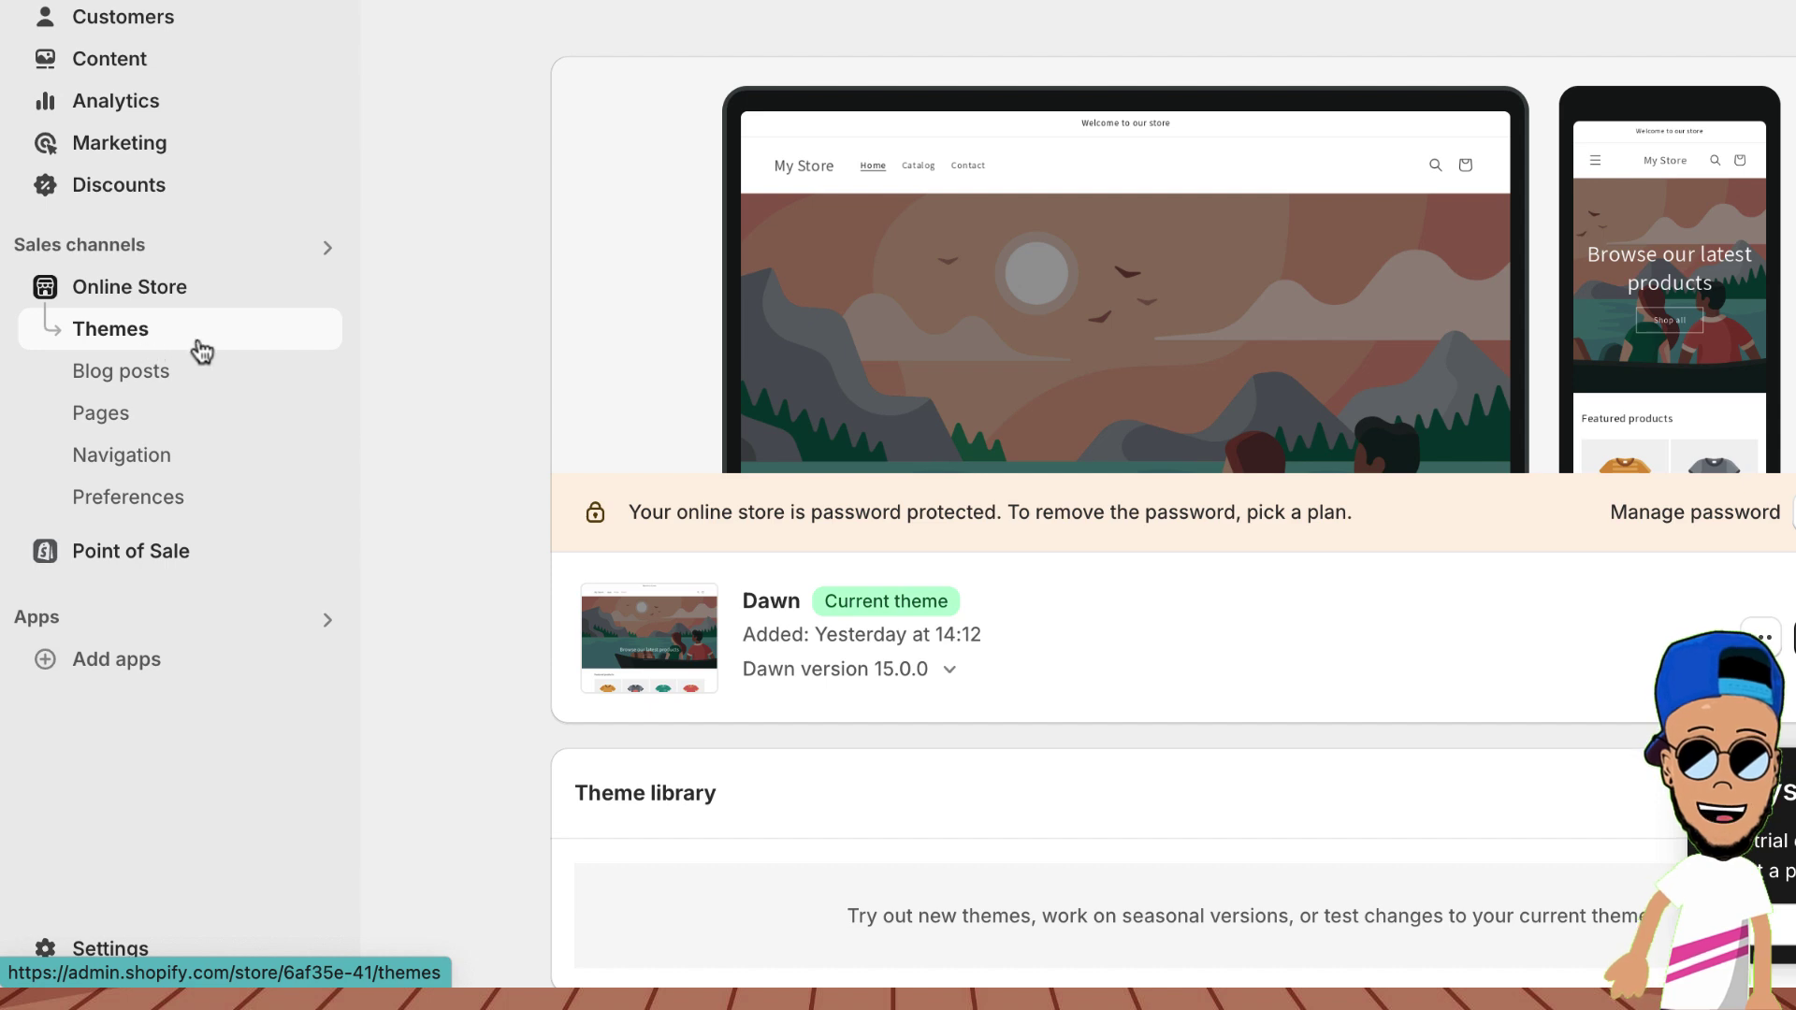
scroll(1002, 553, down, 4)
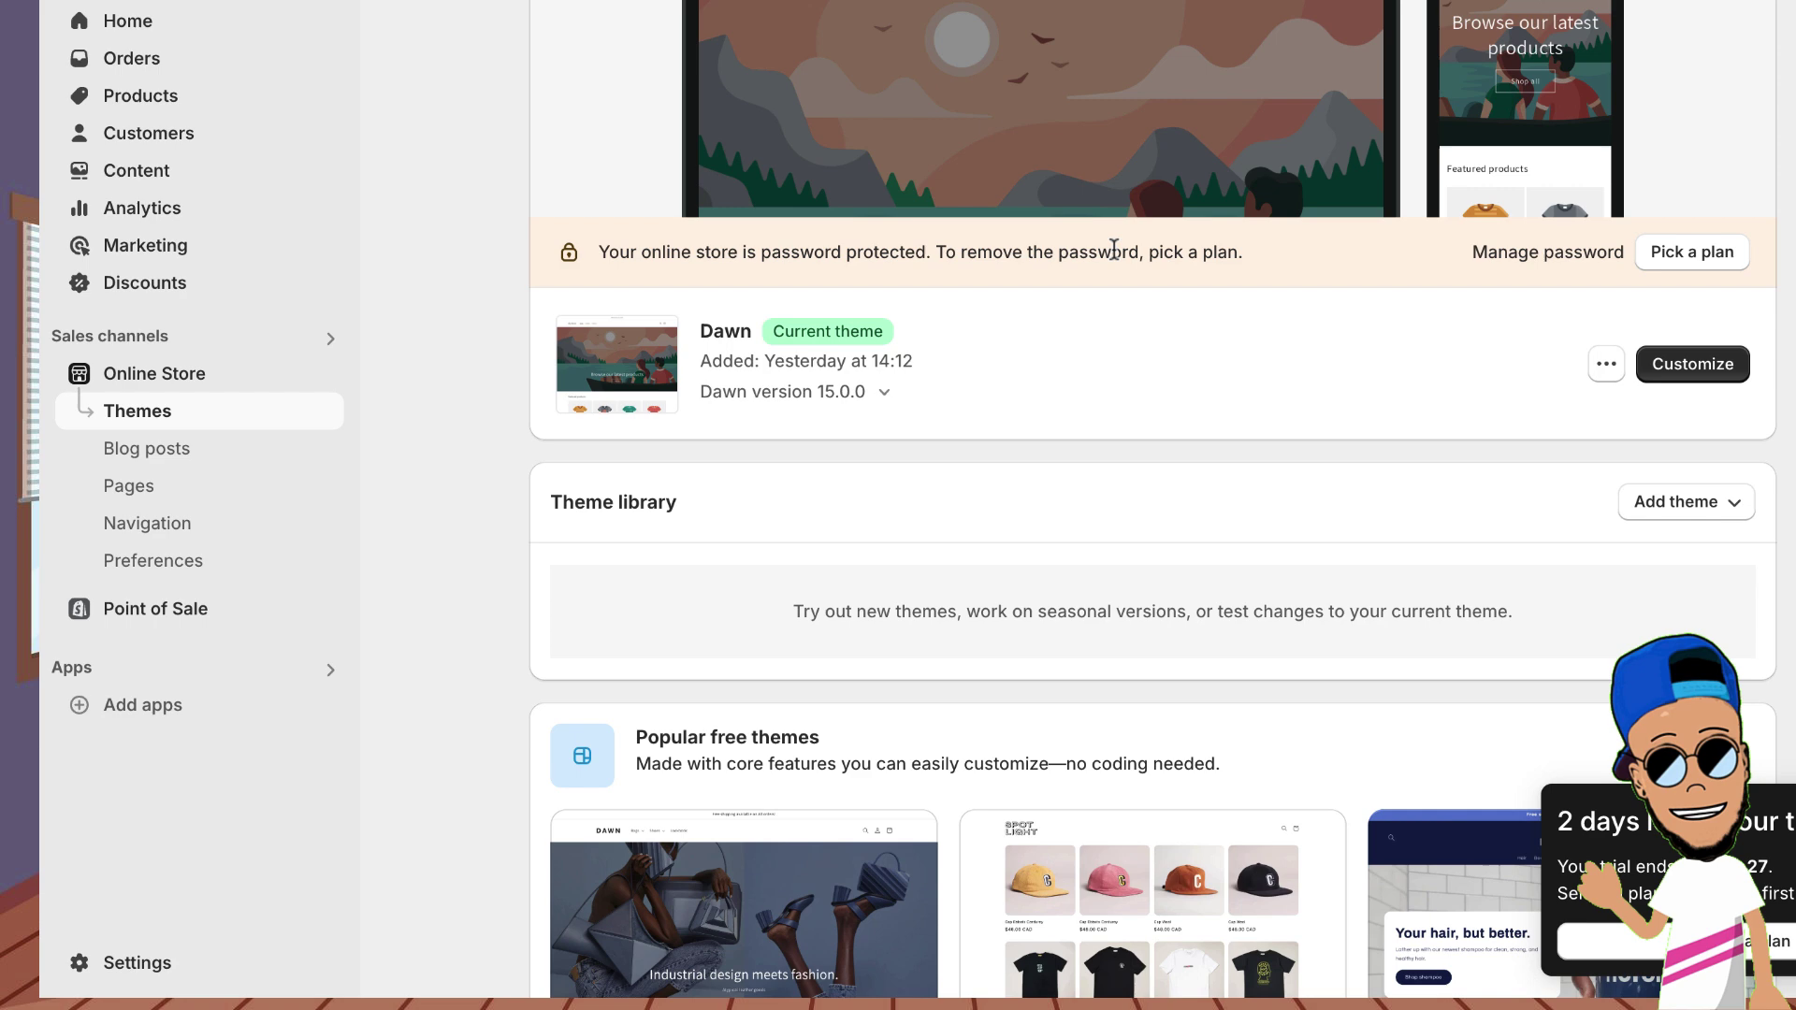
scroll(1195, 159, down, 2)
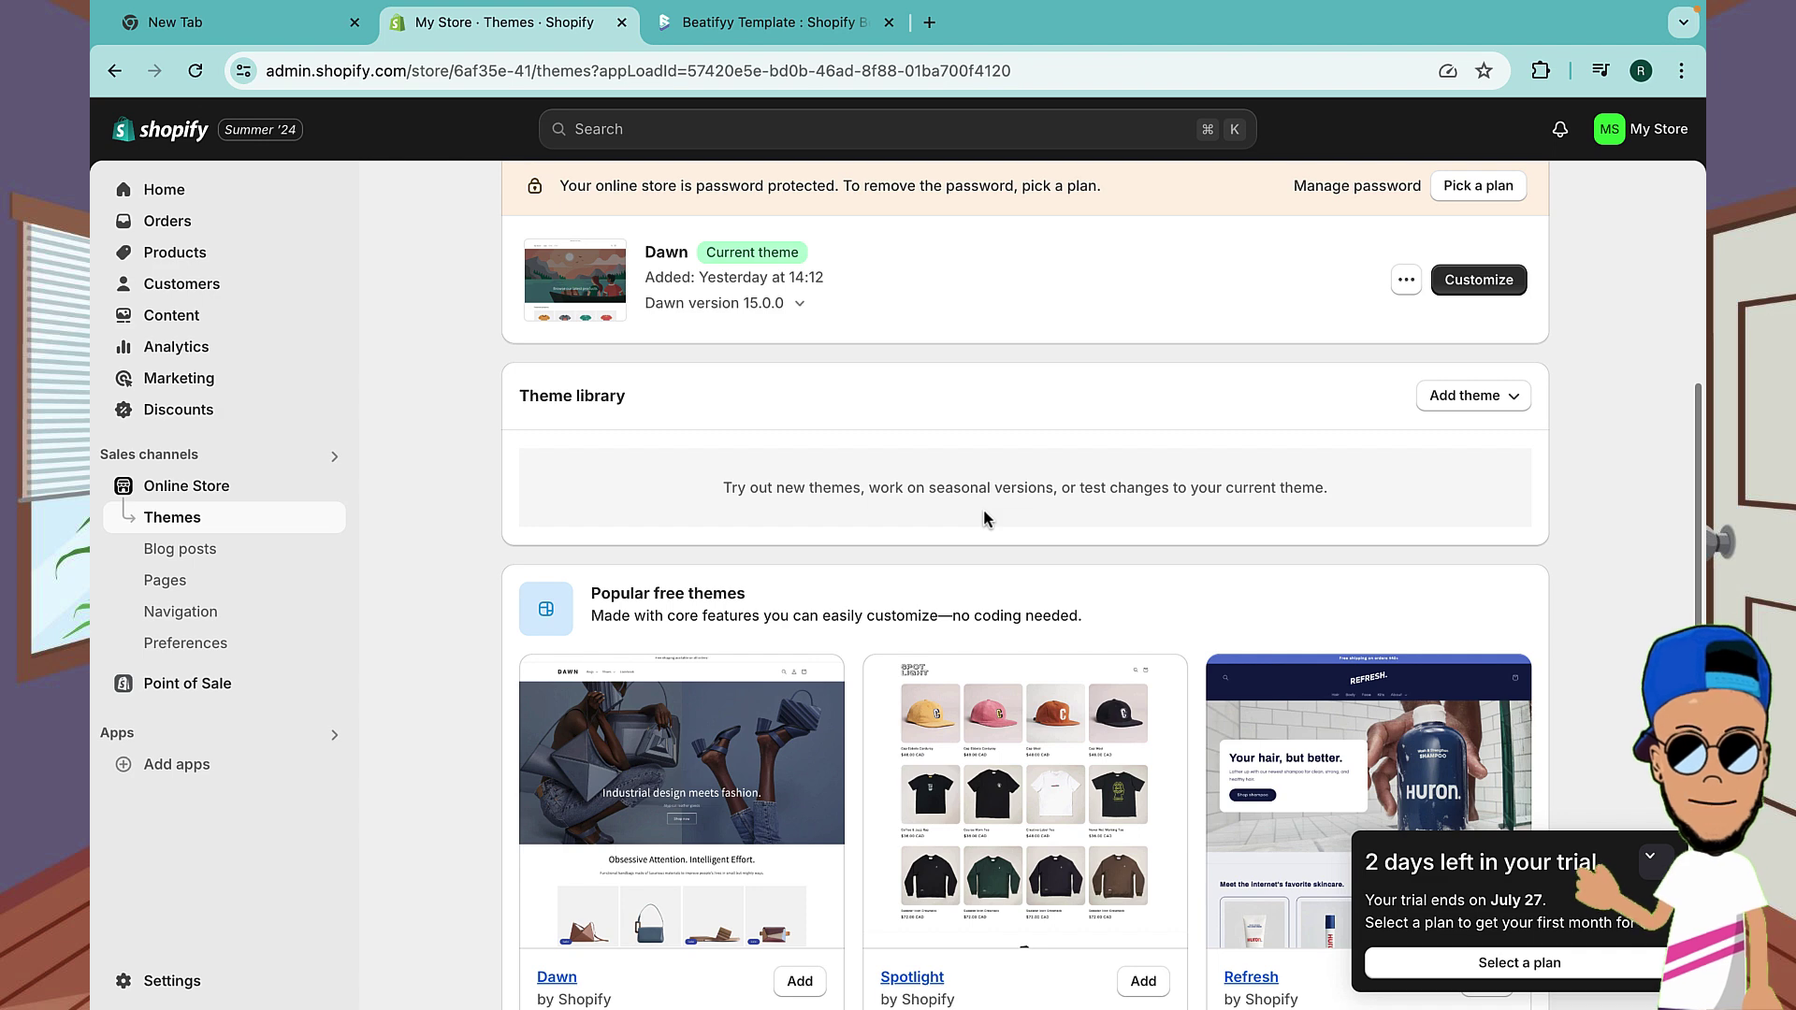
On the Beatifyy website, open the Sell Sound Kits template's product page
click(776, 22)
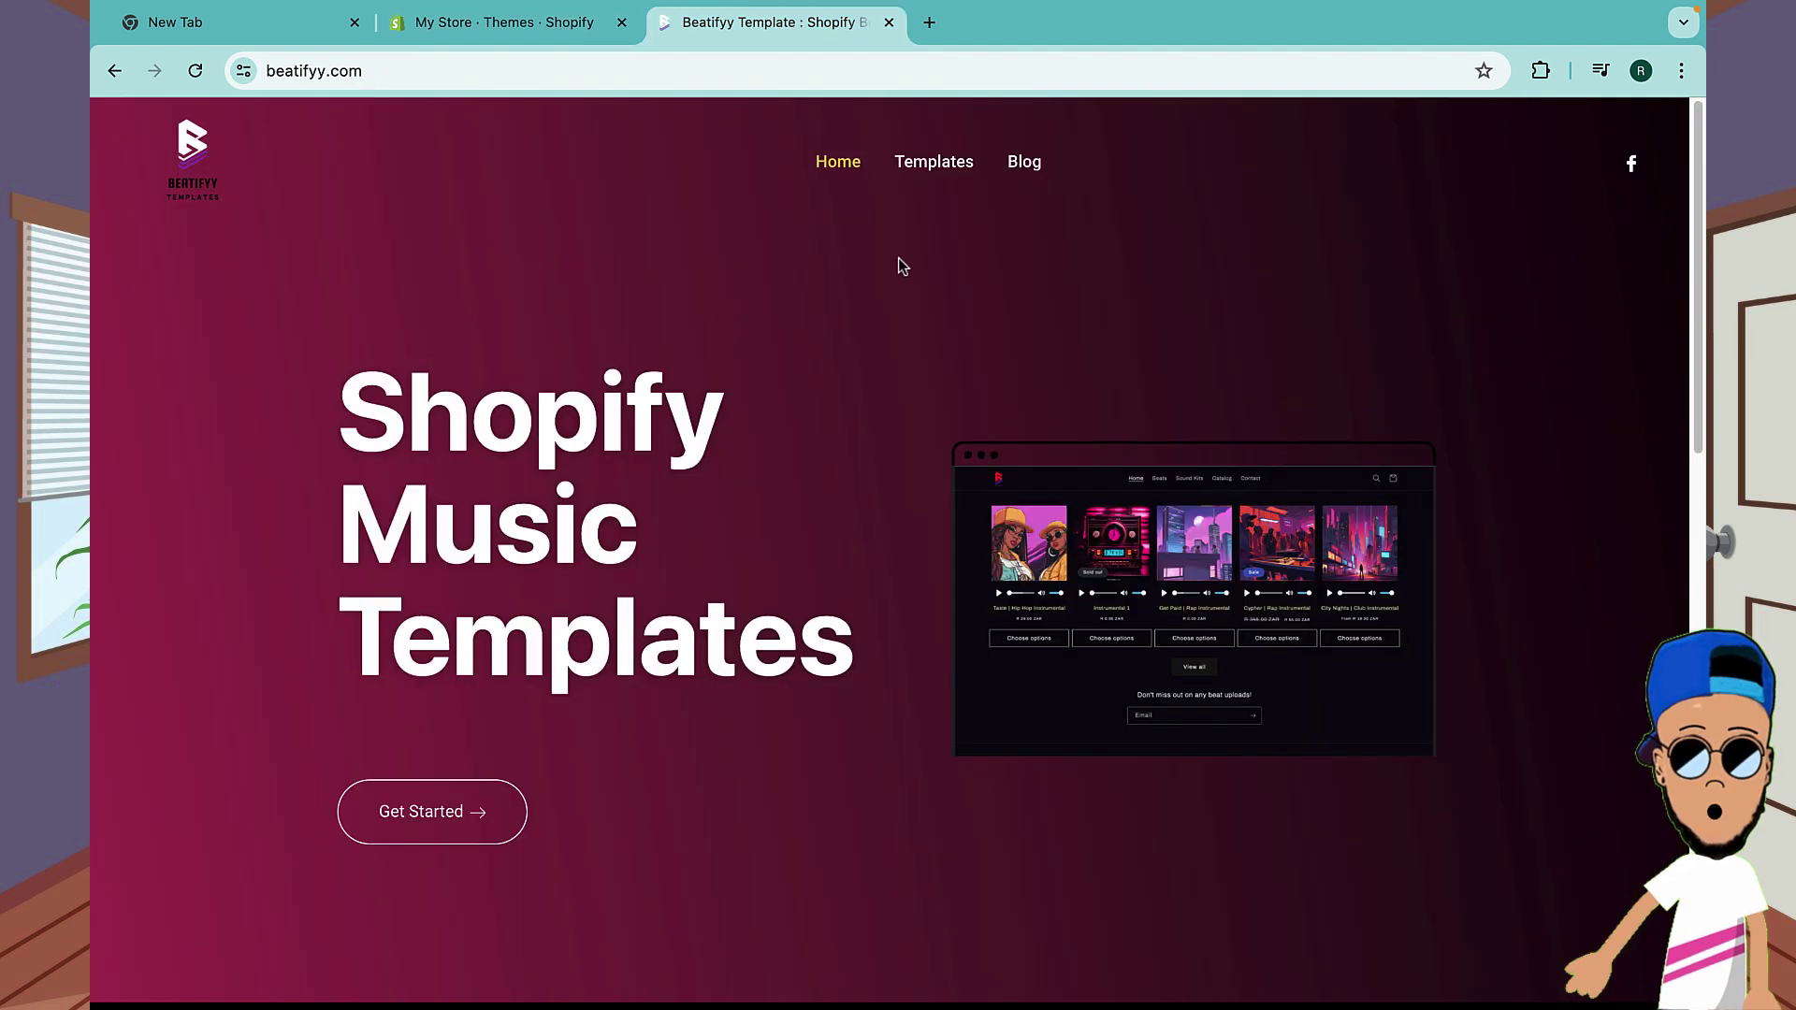
scroll(803, 406, down, 10)
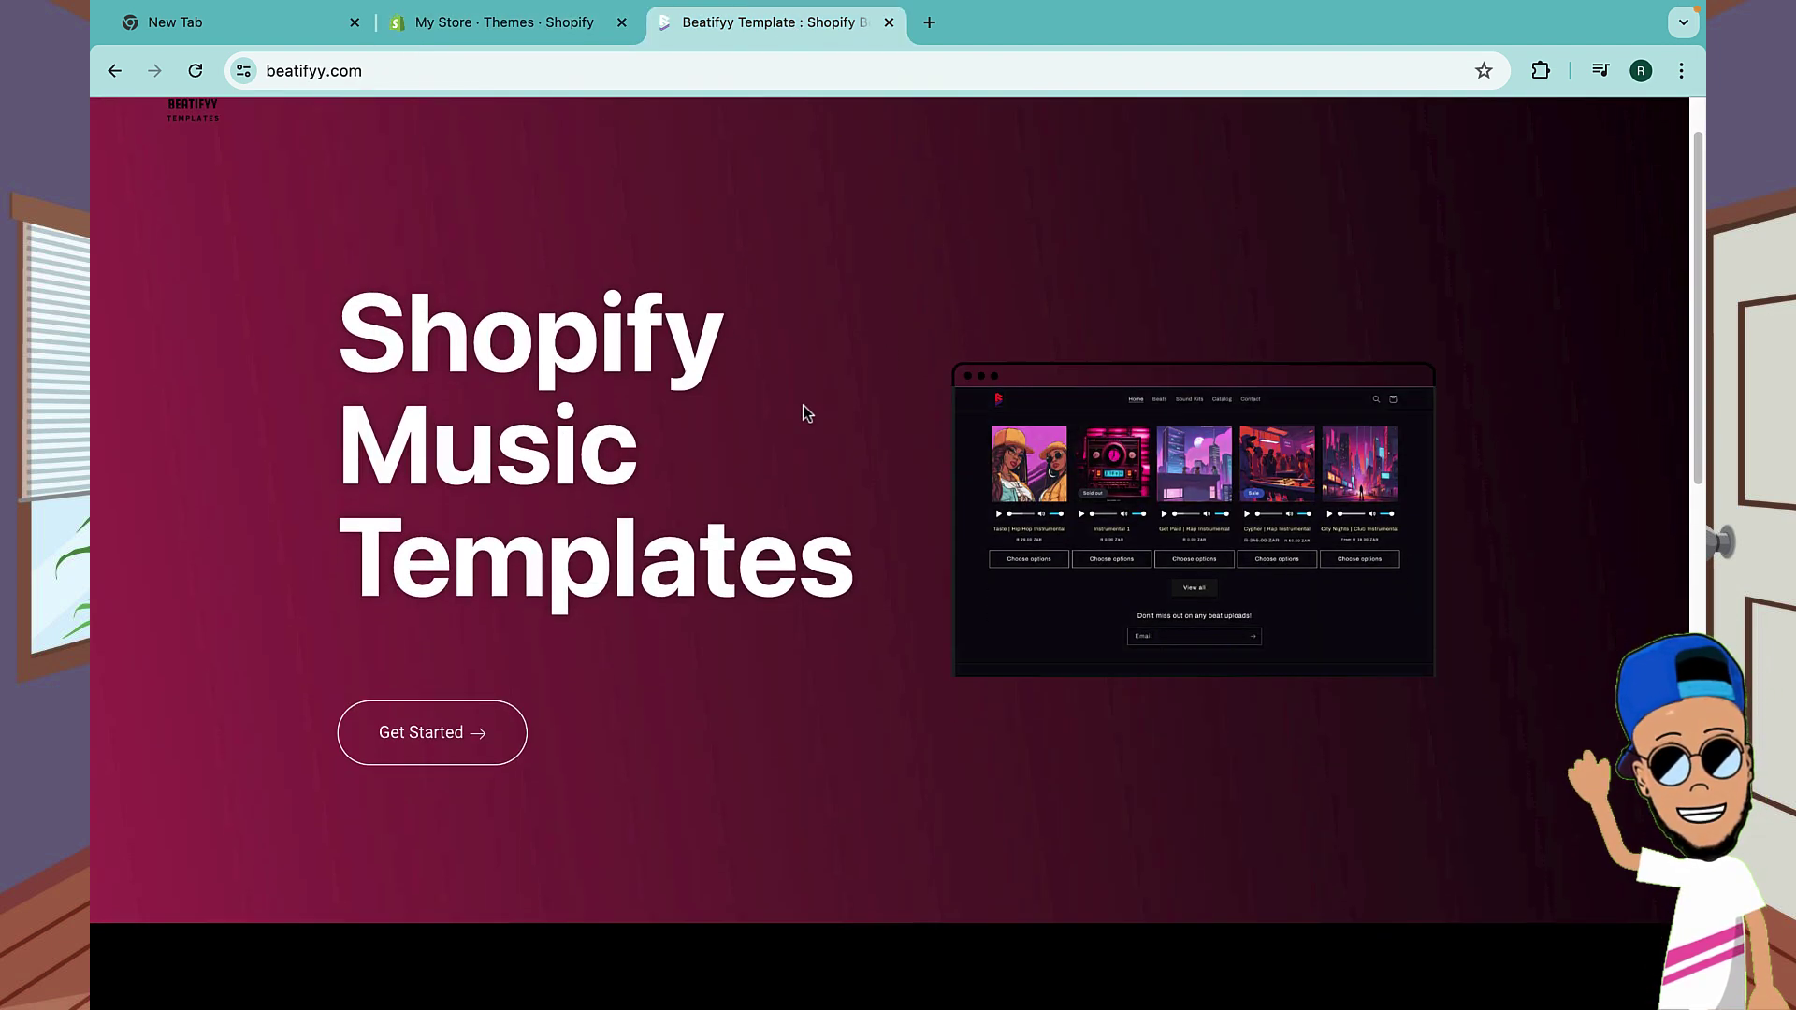
scroll(803, 406, down, 3)
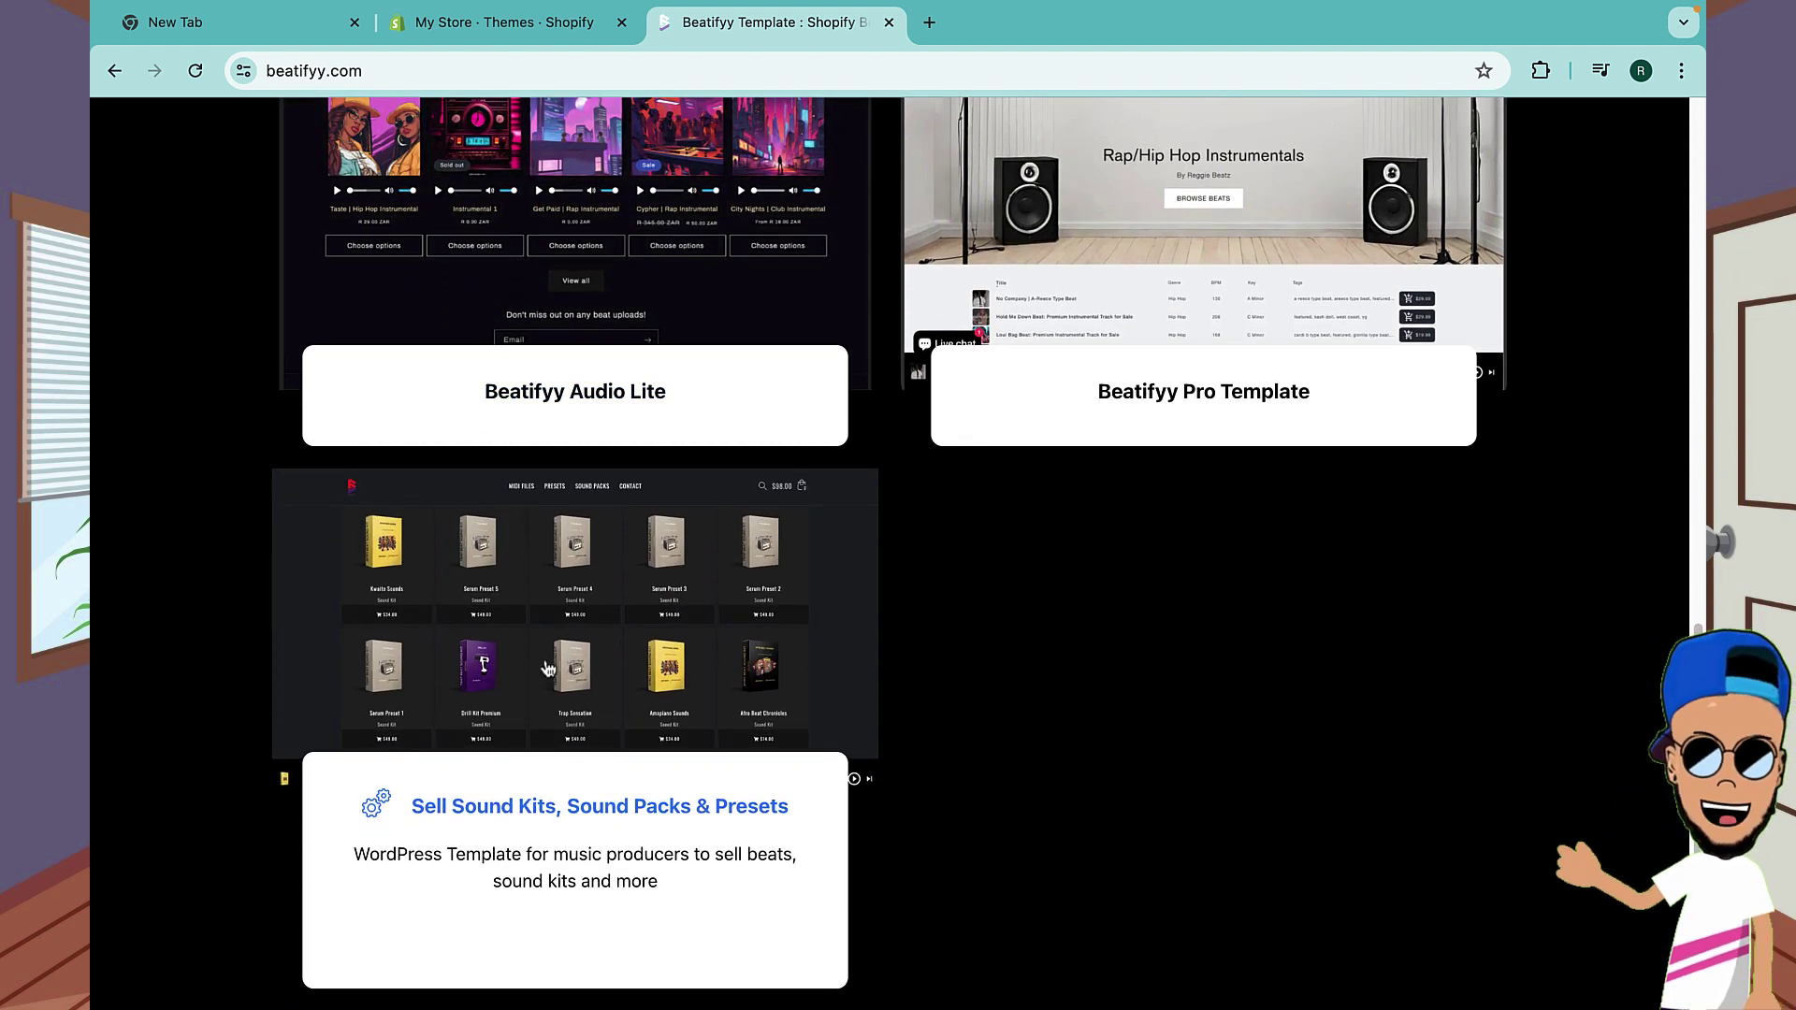
click(566, 624)
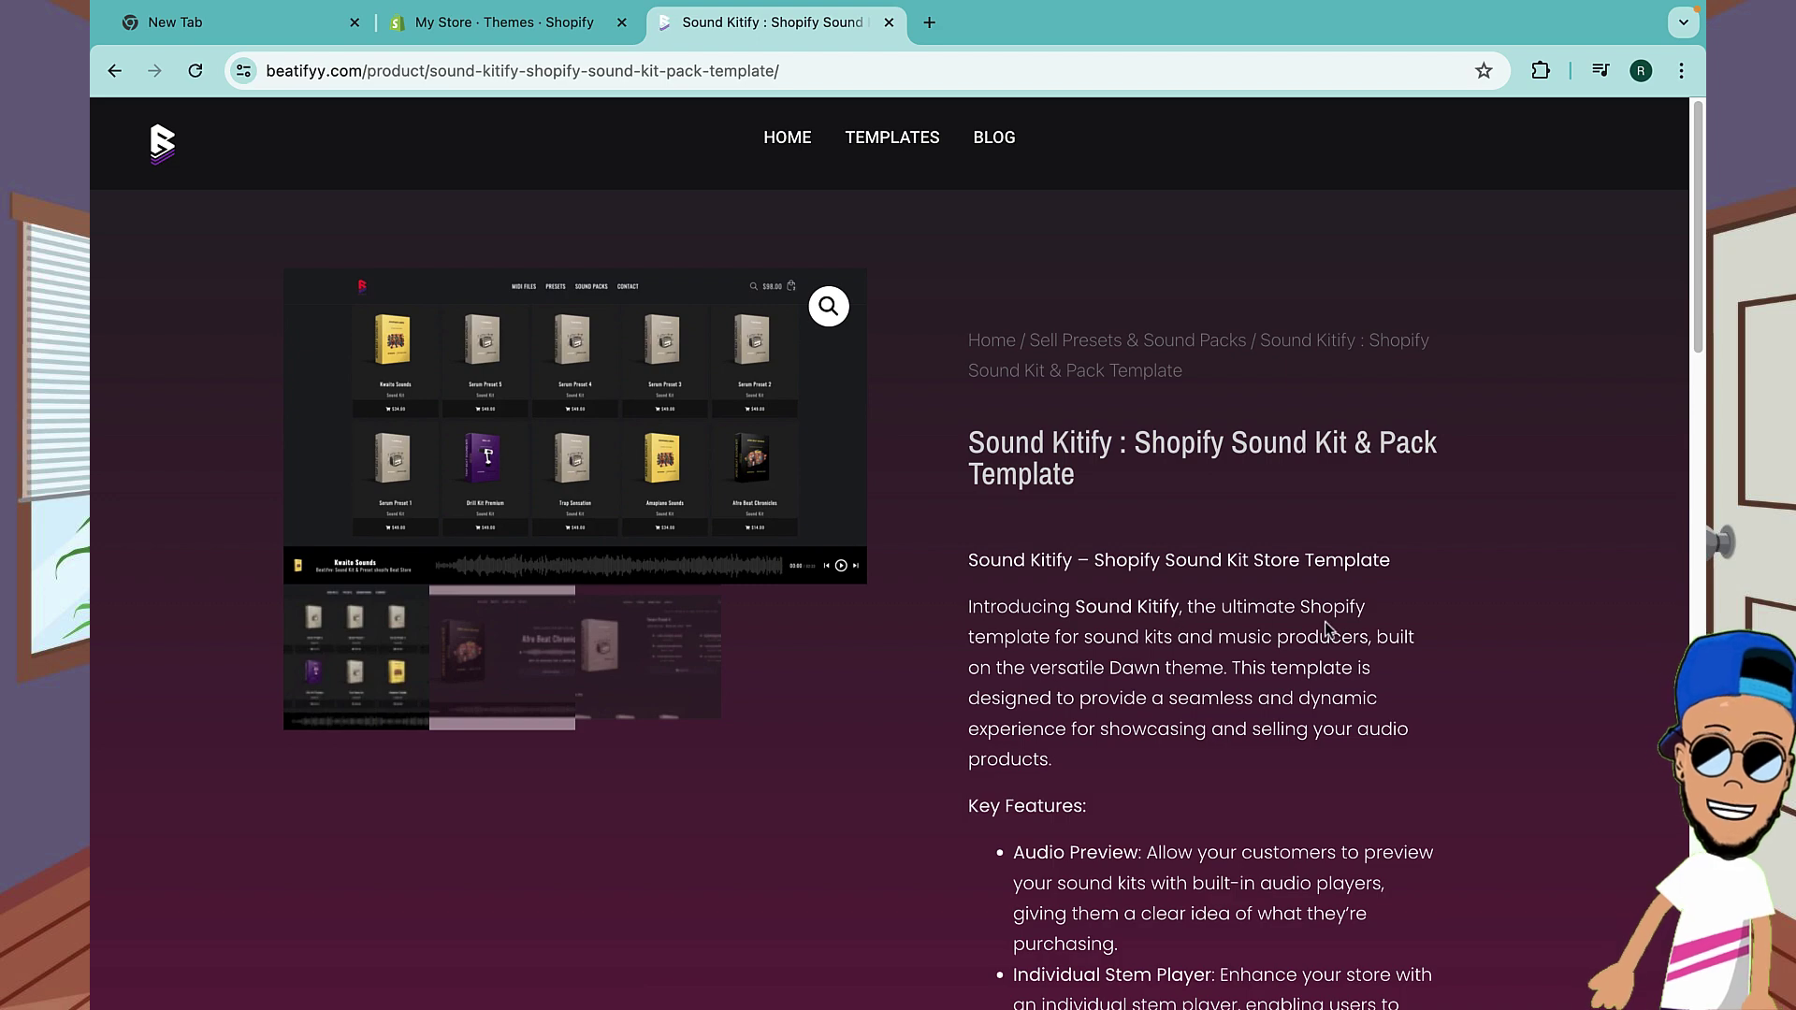
scroll(1330, 629, down, 5)
scroll(1329, 628, down, 5)
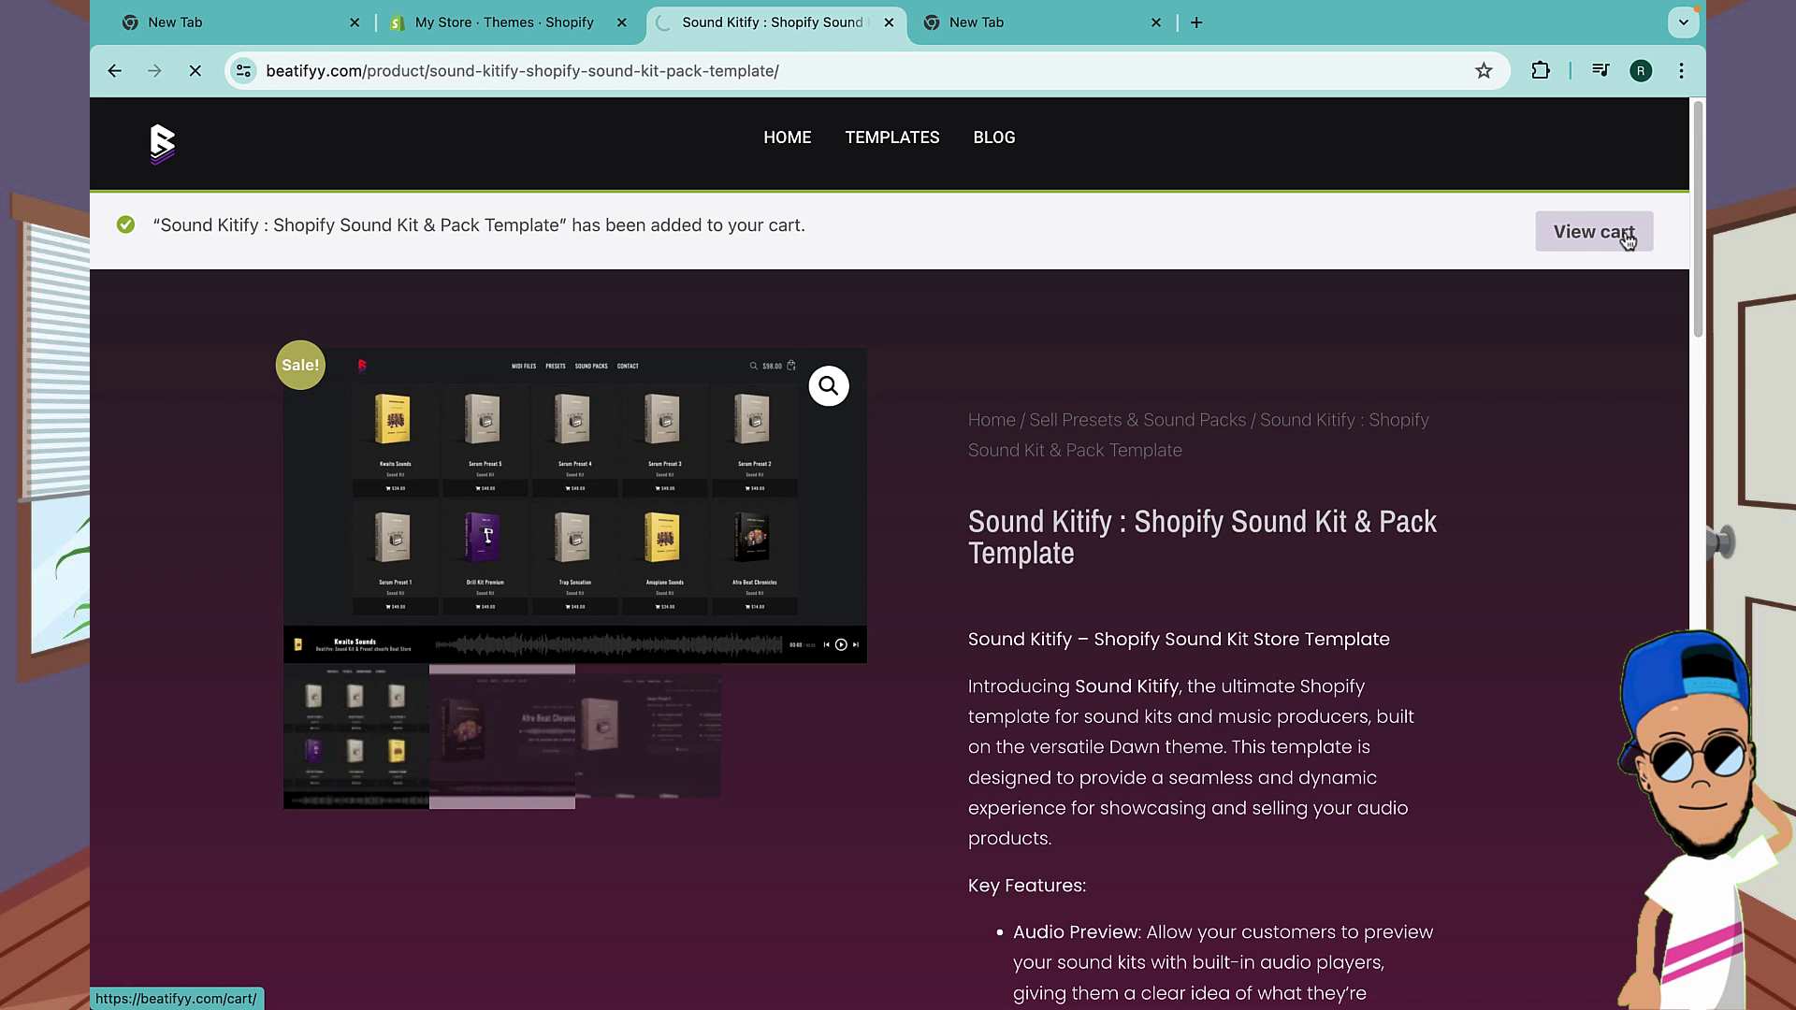
Add the Sound Kitify template to the cart and proceed to the $69,00 checkout
click(1628, 240)
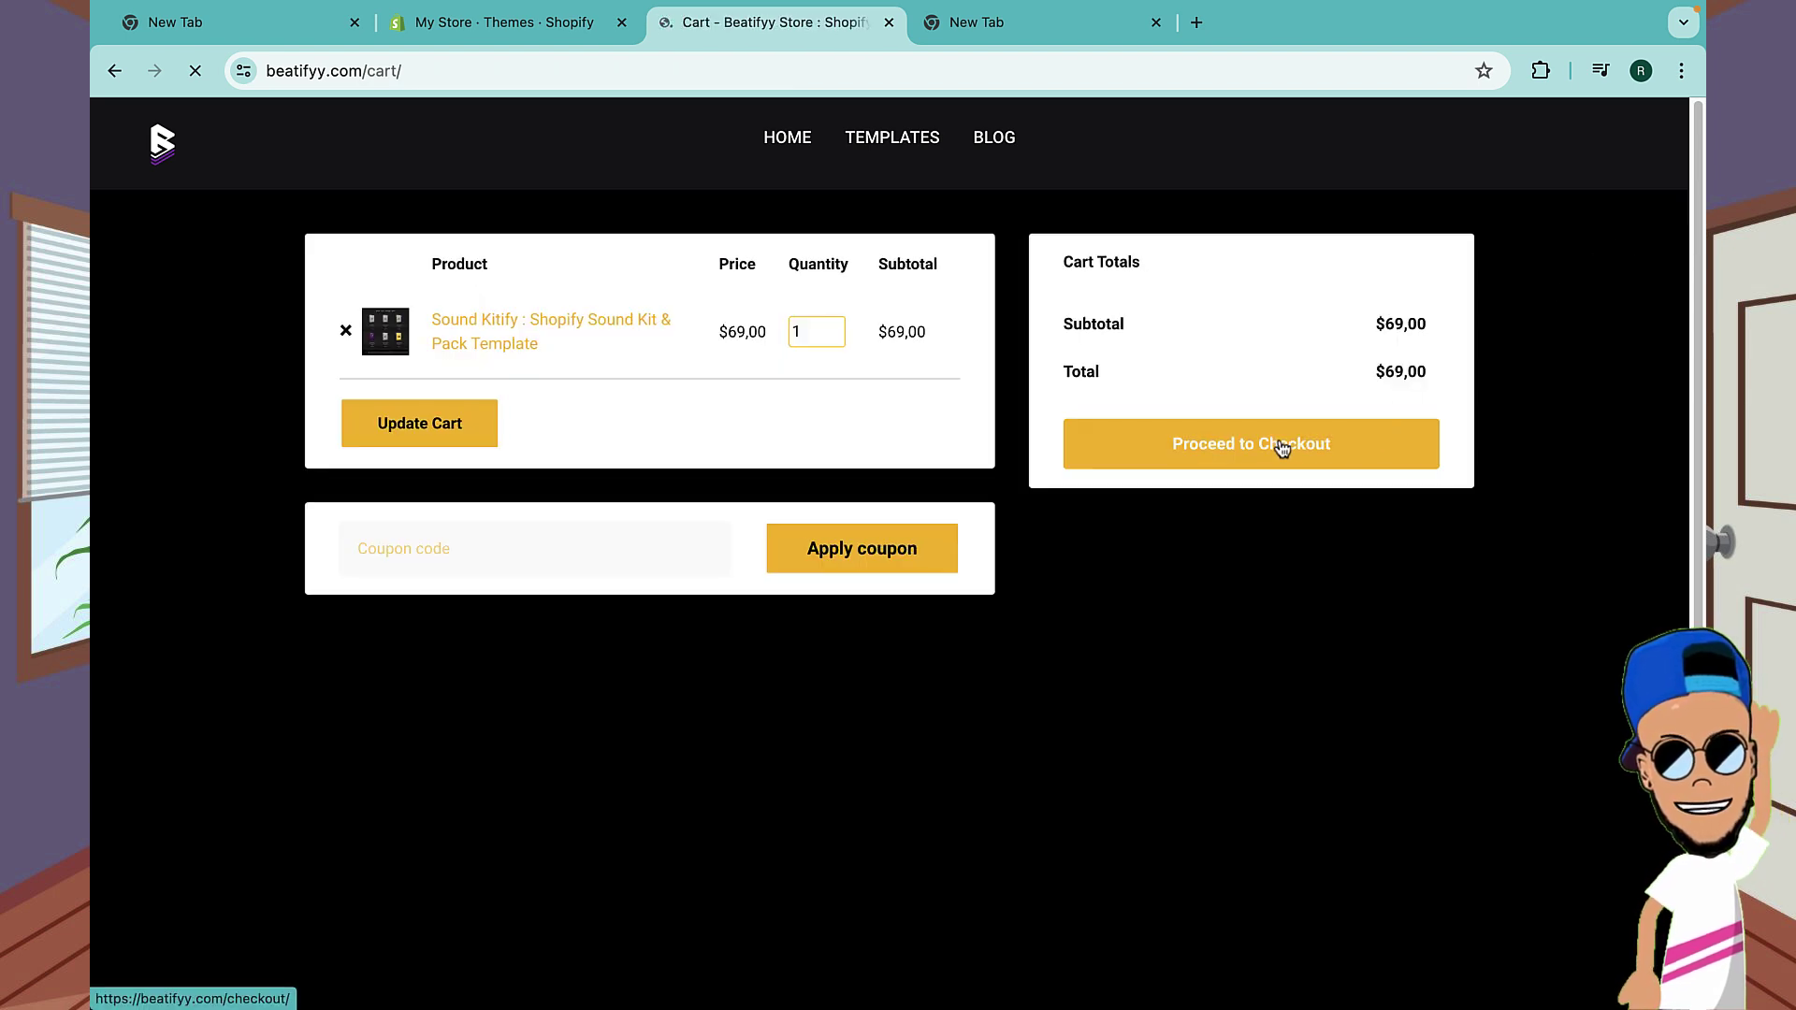
click(1281, 445)
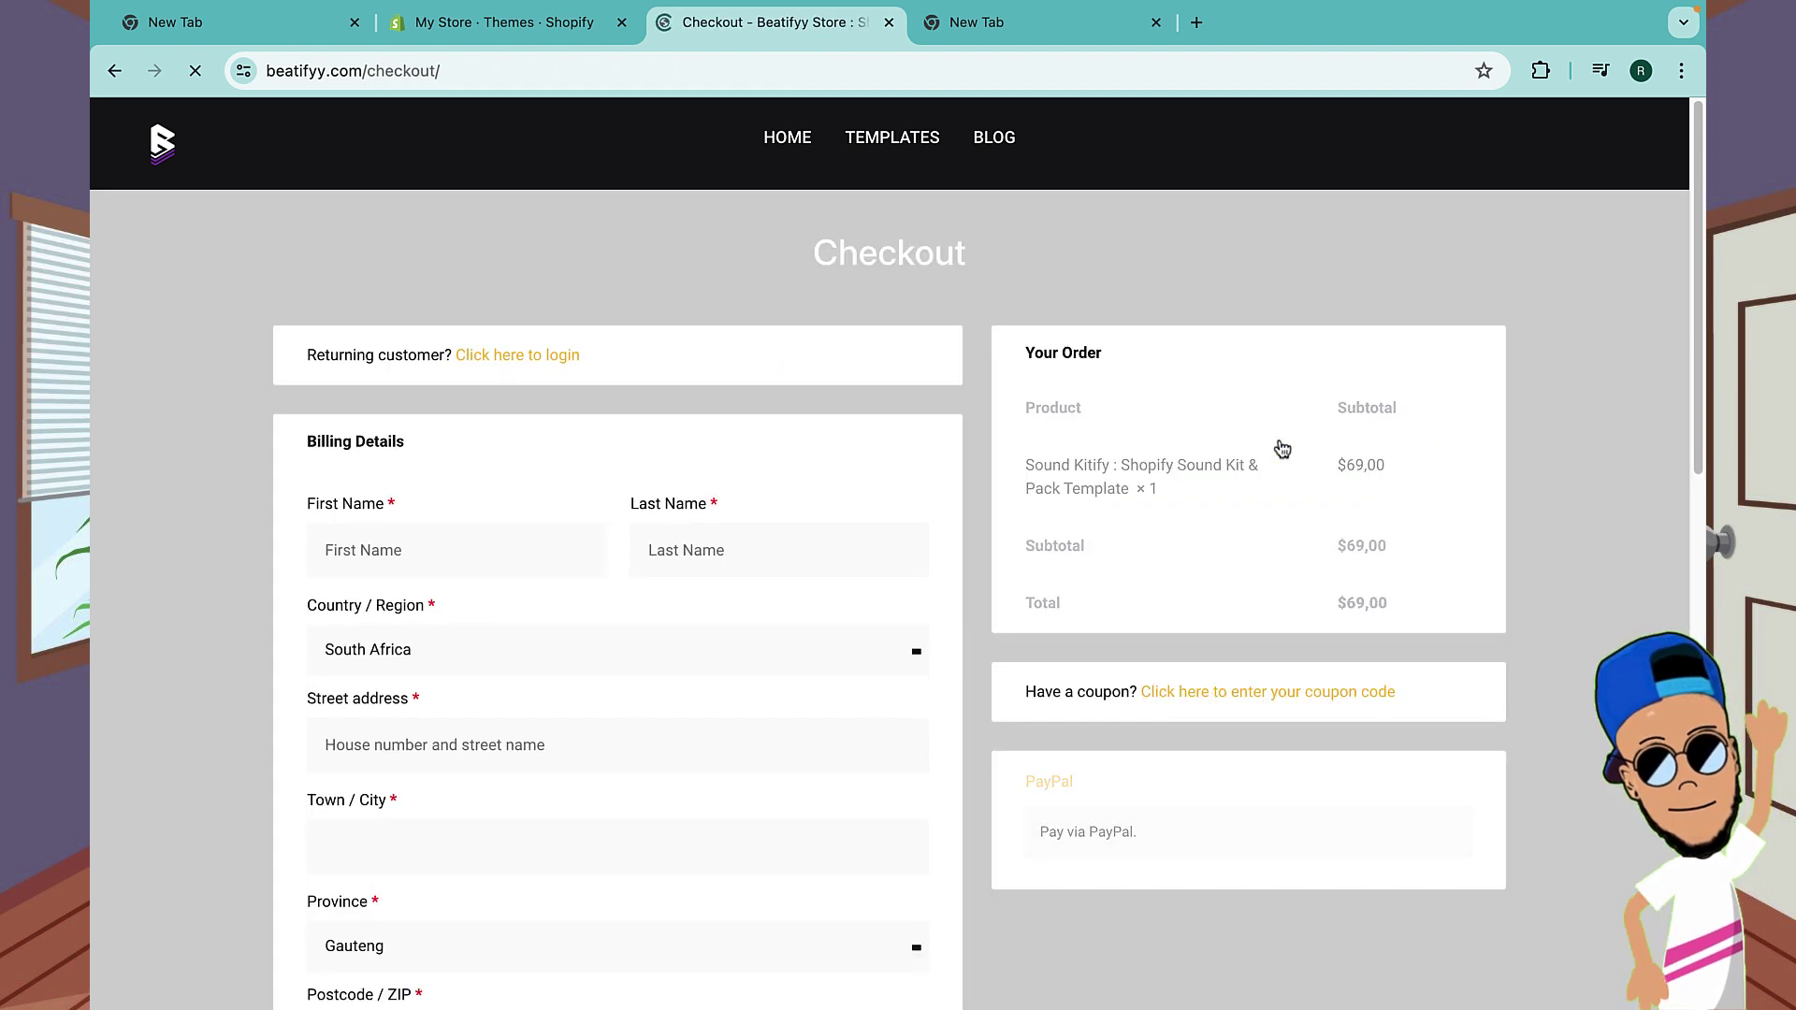
scroll(854, 509, down, 4)
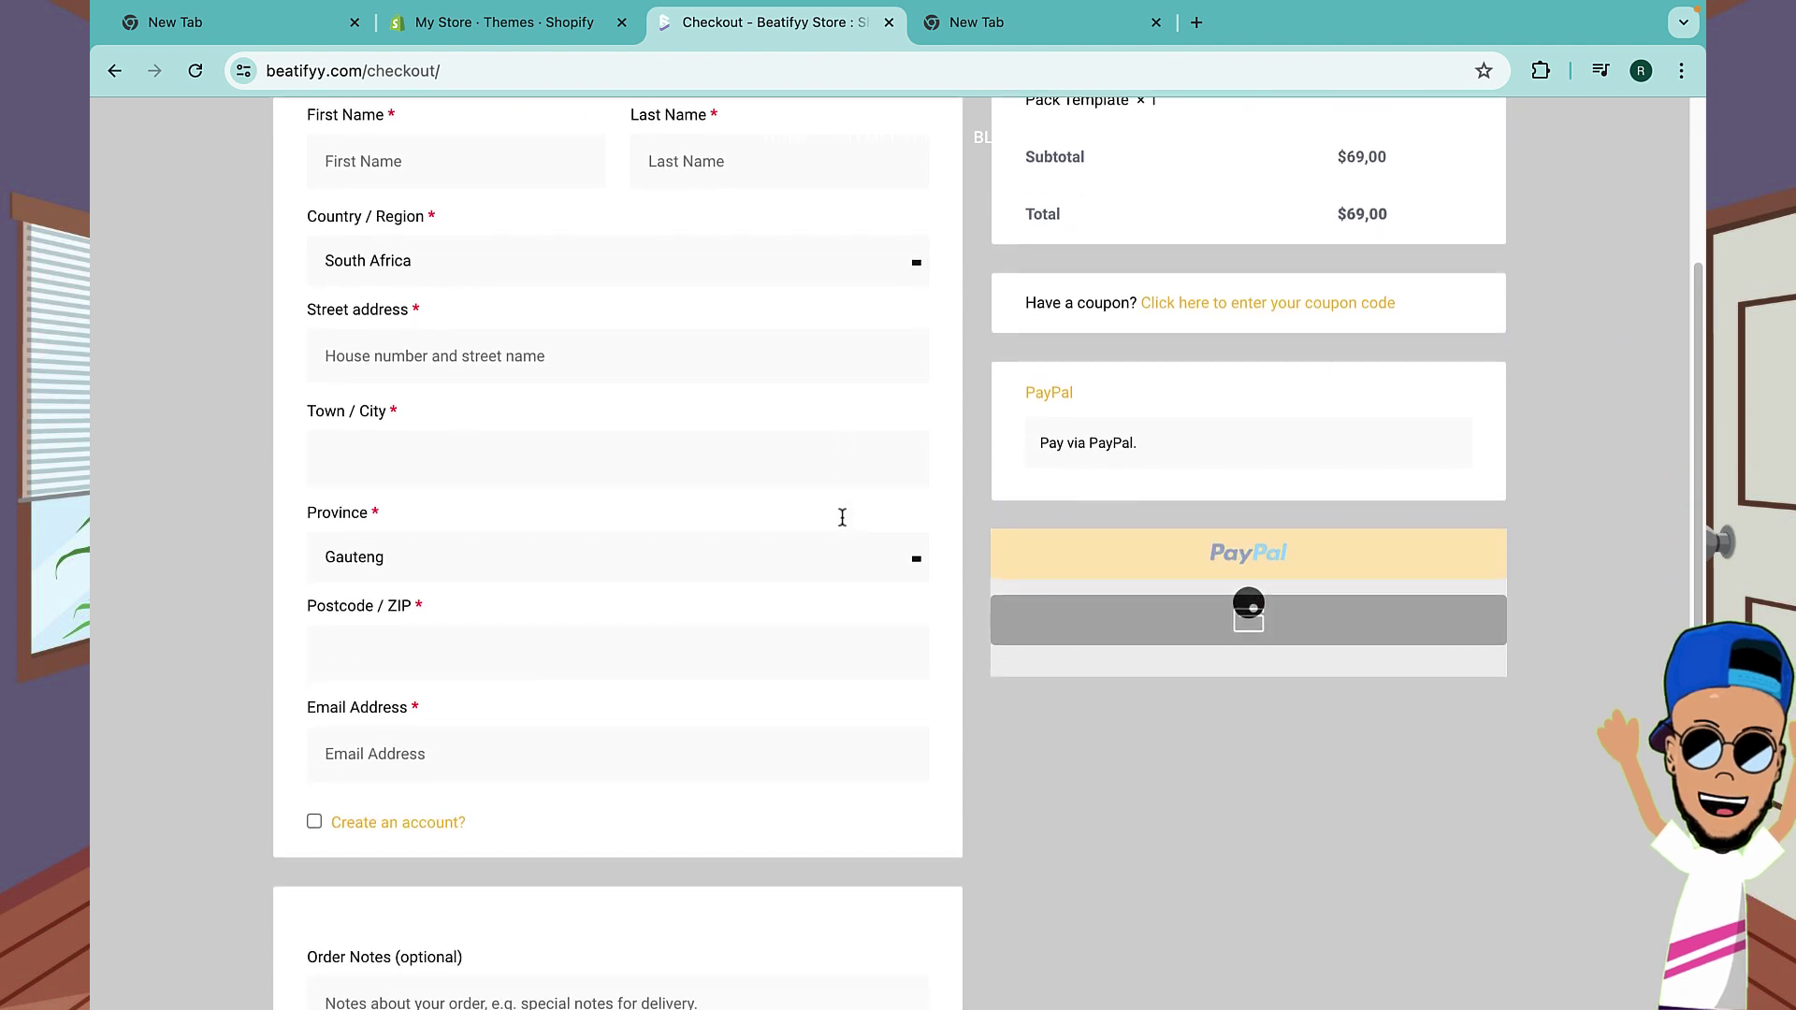
scroll(798, 562, down, 1)
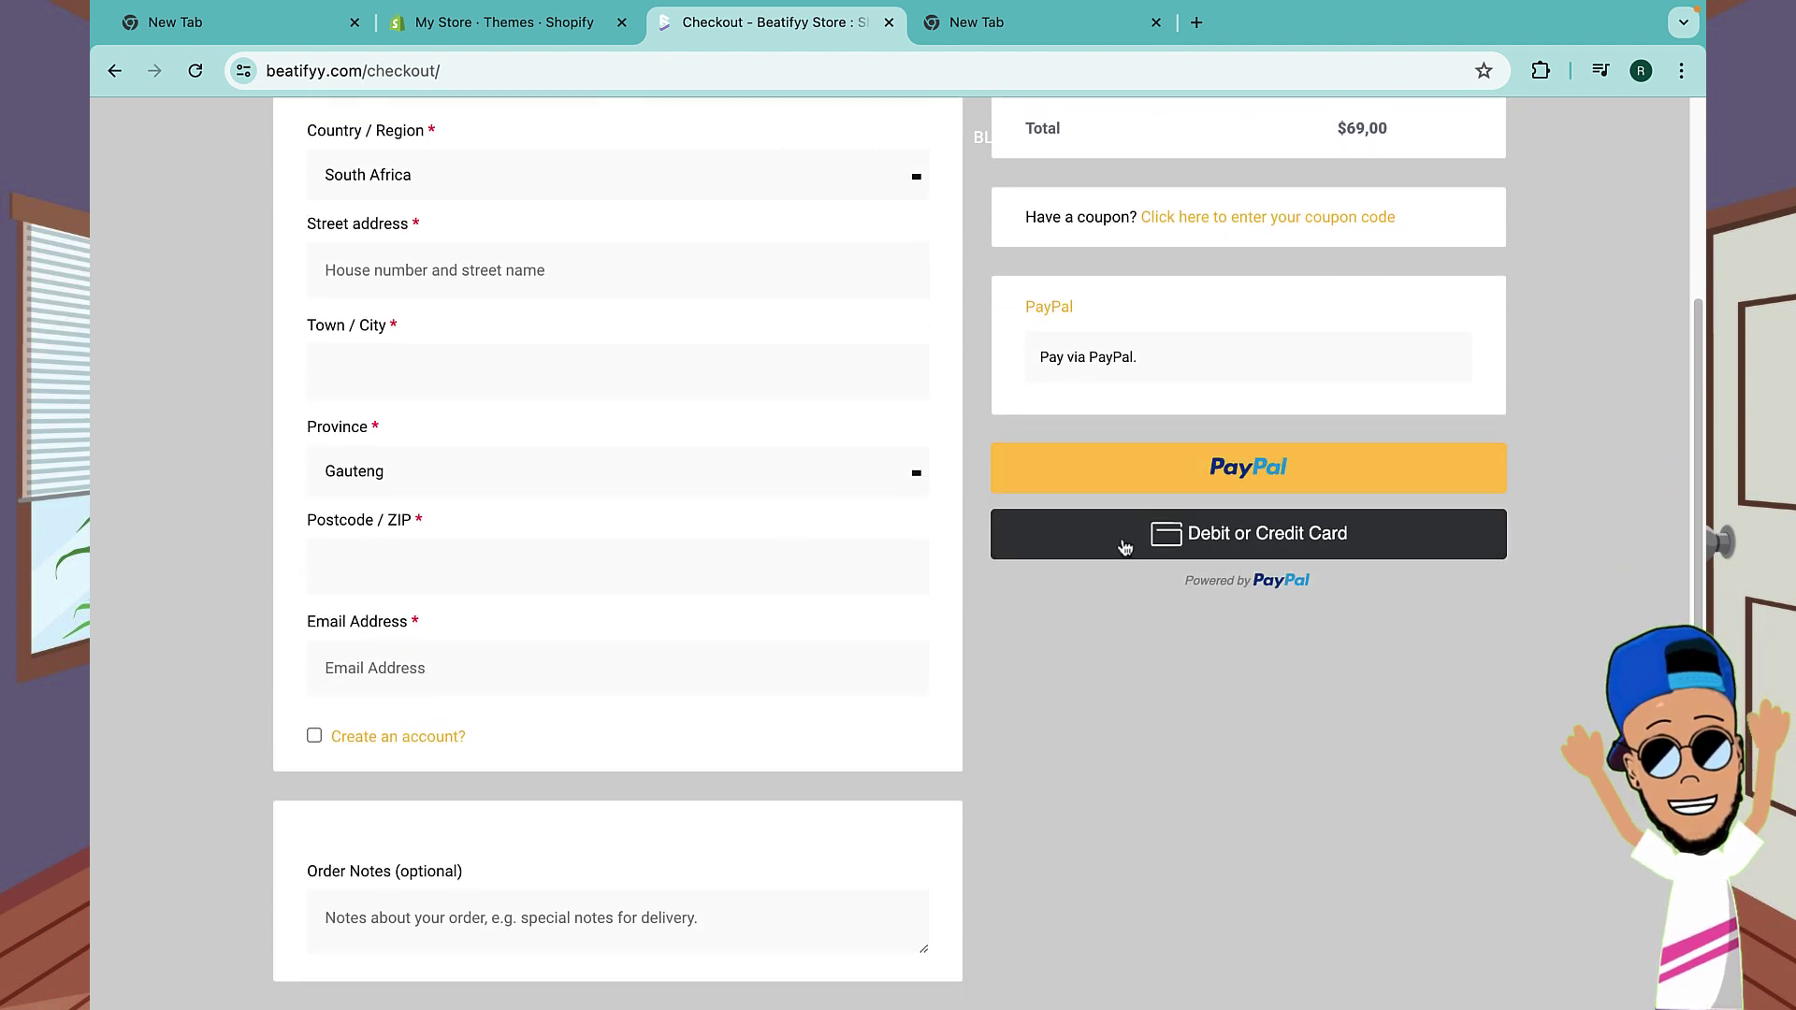
scroll(1164, 666, up, 5)
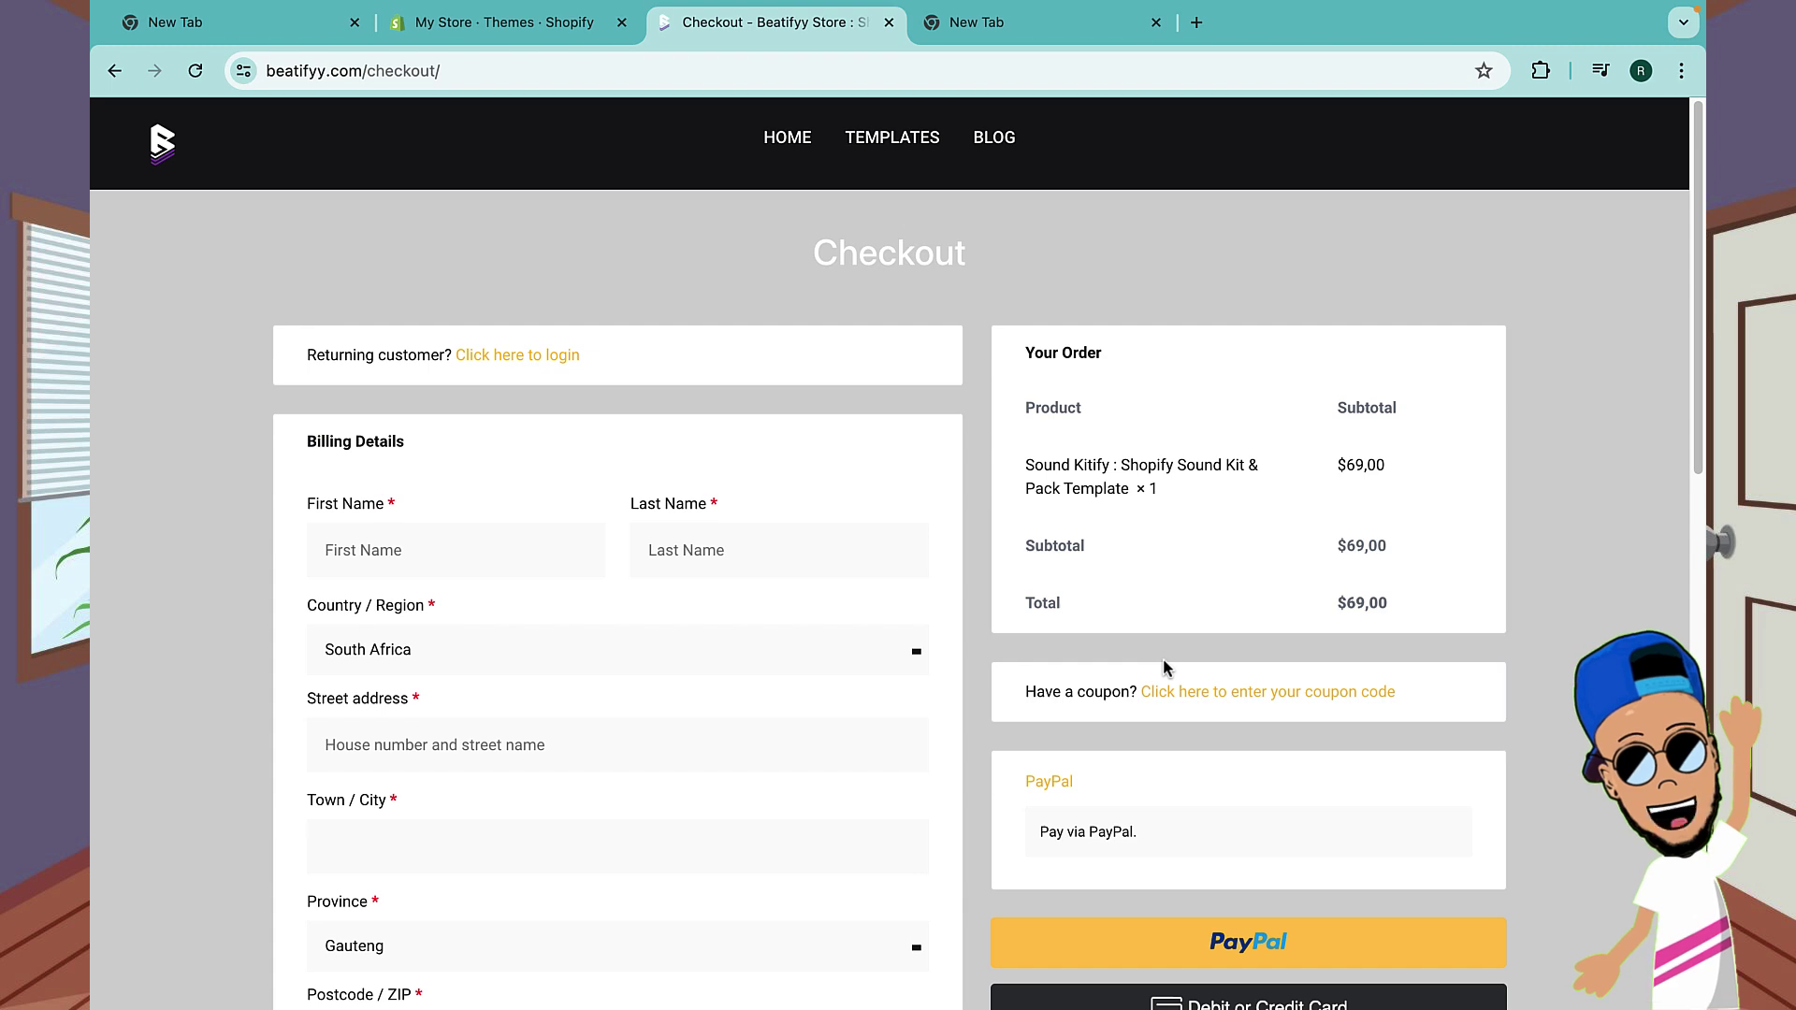
Upload the Sound Kitify theme zip from the Downloads folder to the Shopify theme library
key(ctrl+shift+Tab)
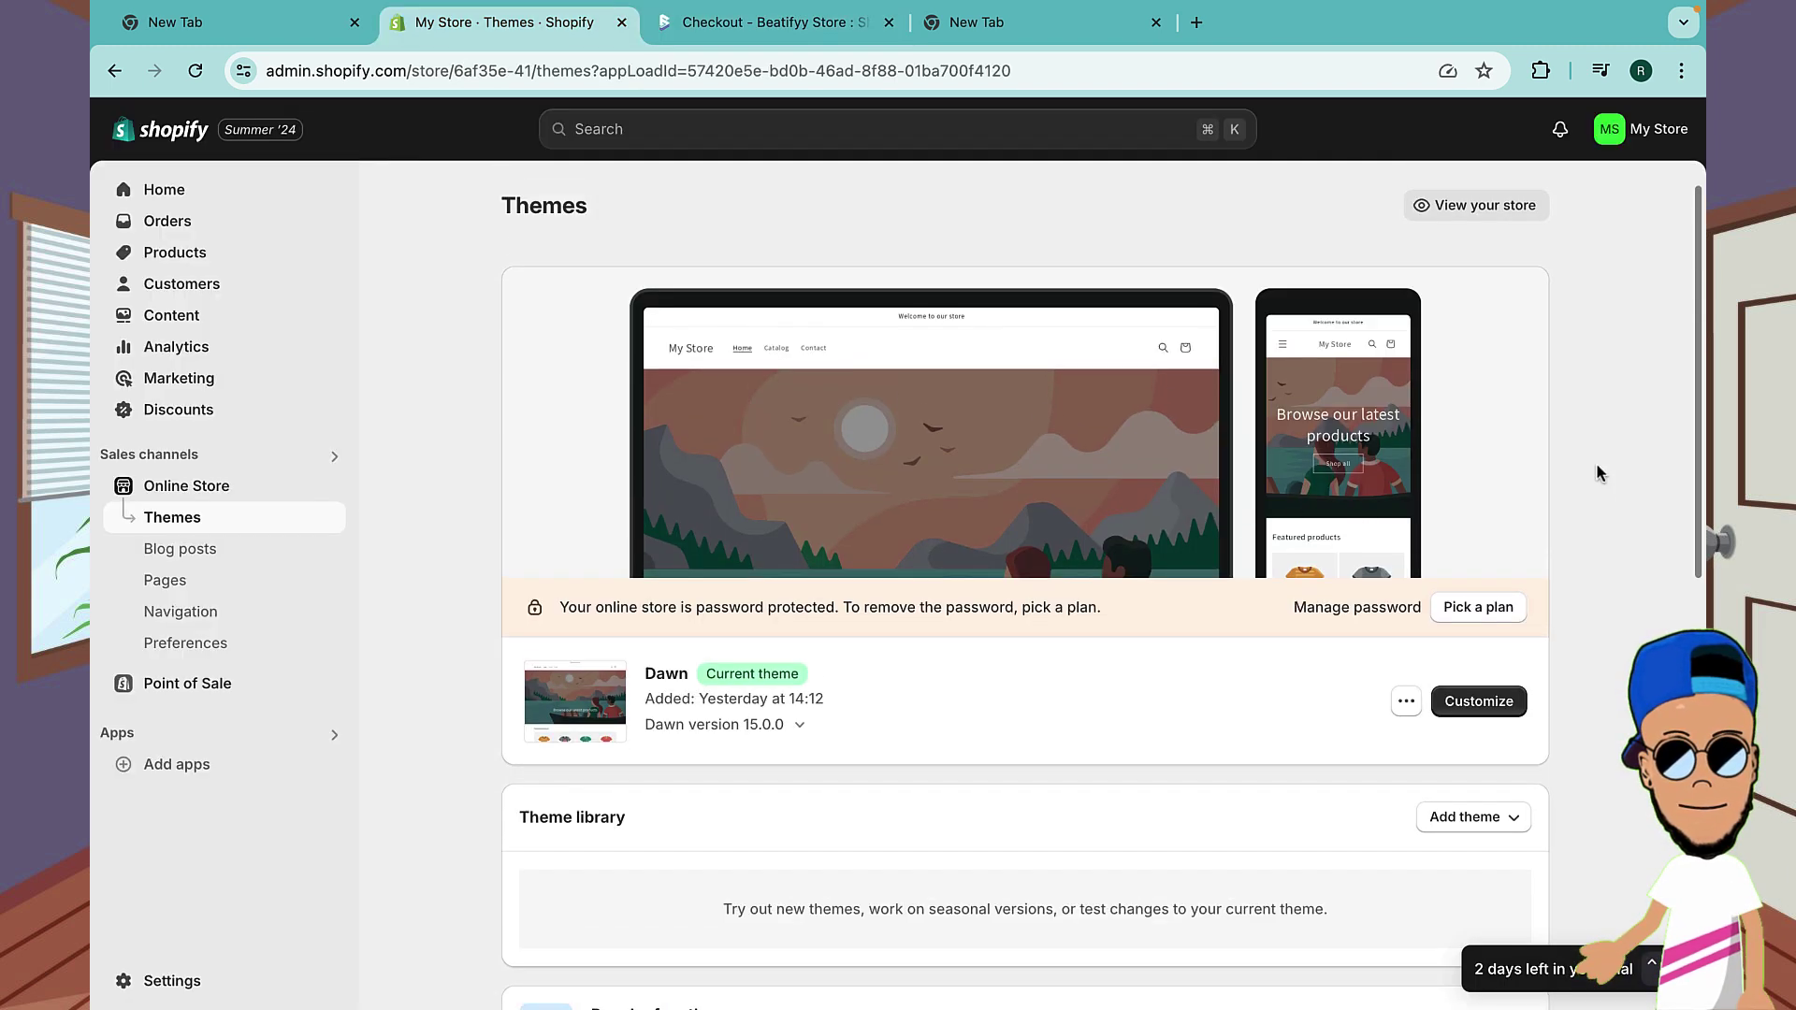
scroll(1282, 313, down, 4)
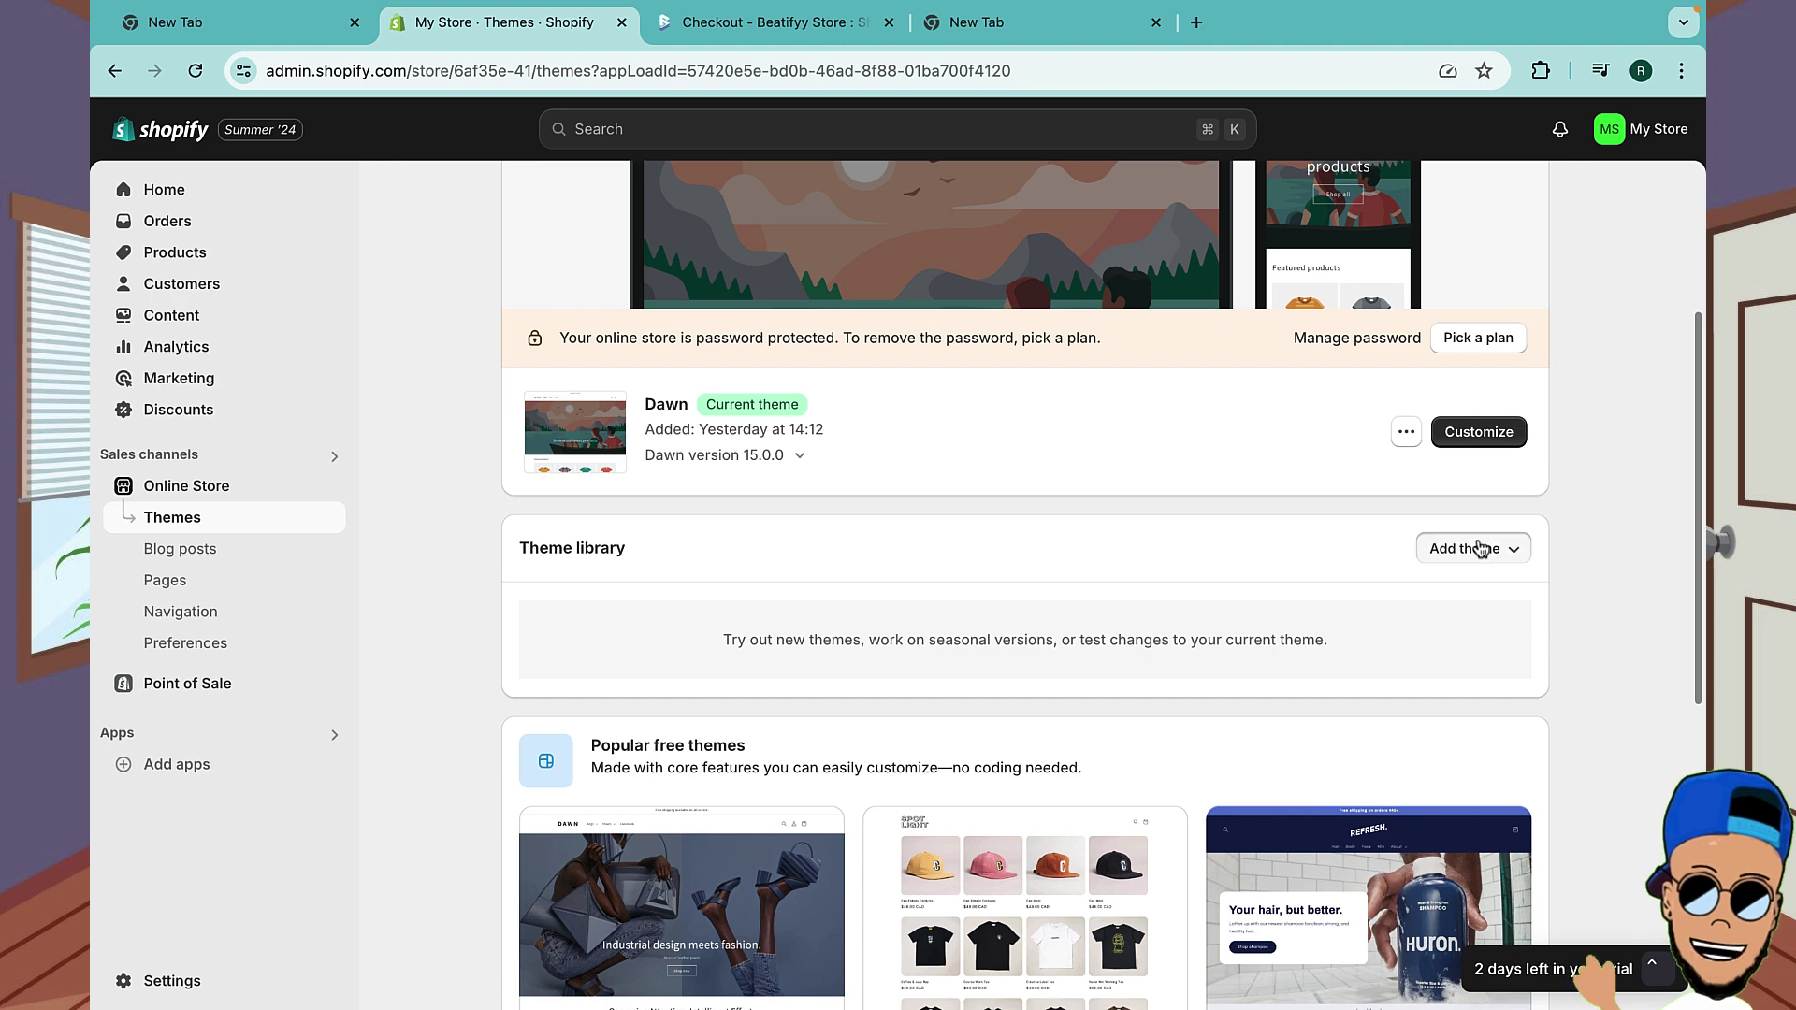
click(1481, 547)
click(1465, 647)
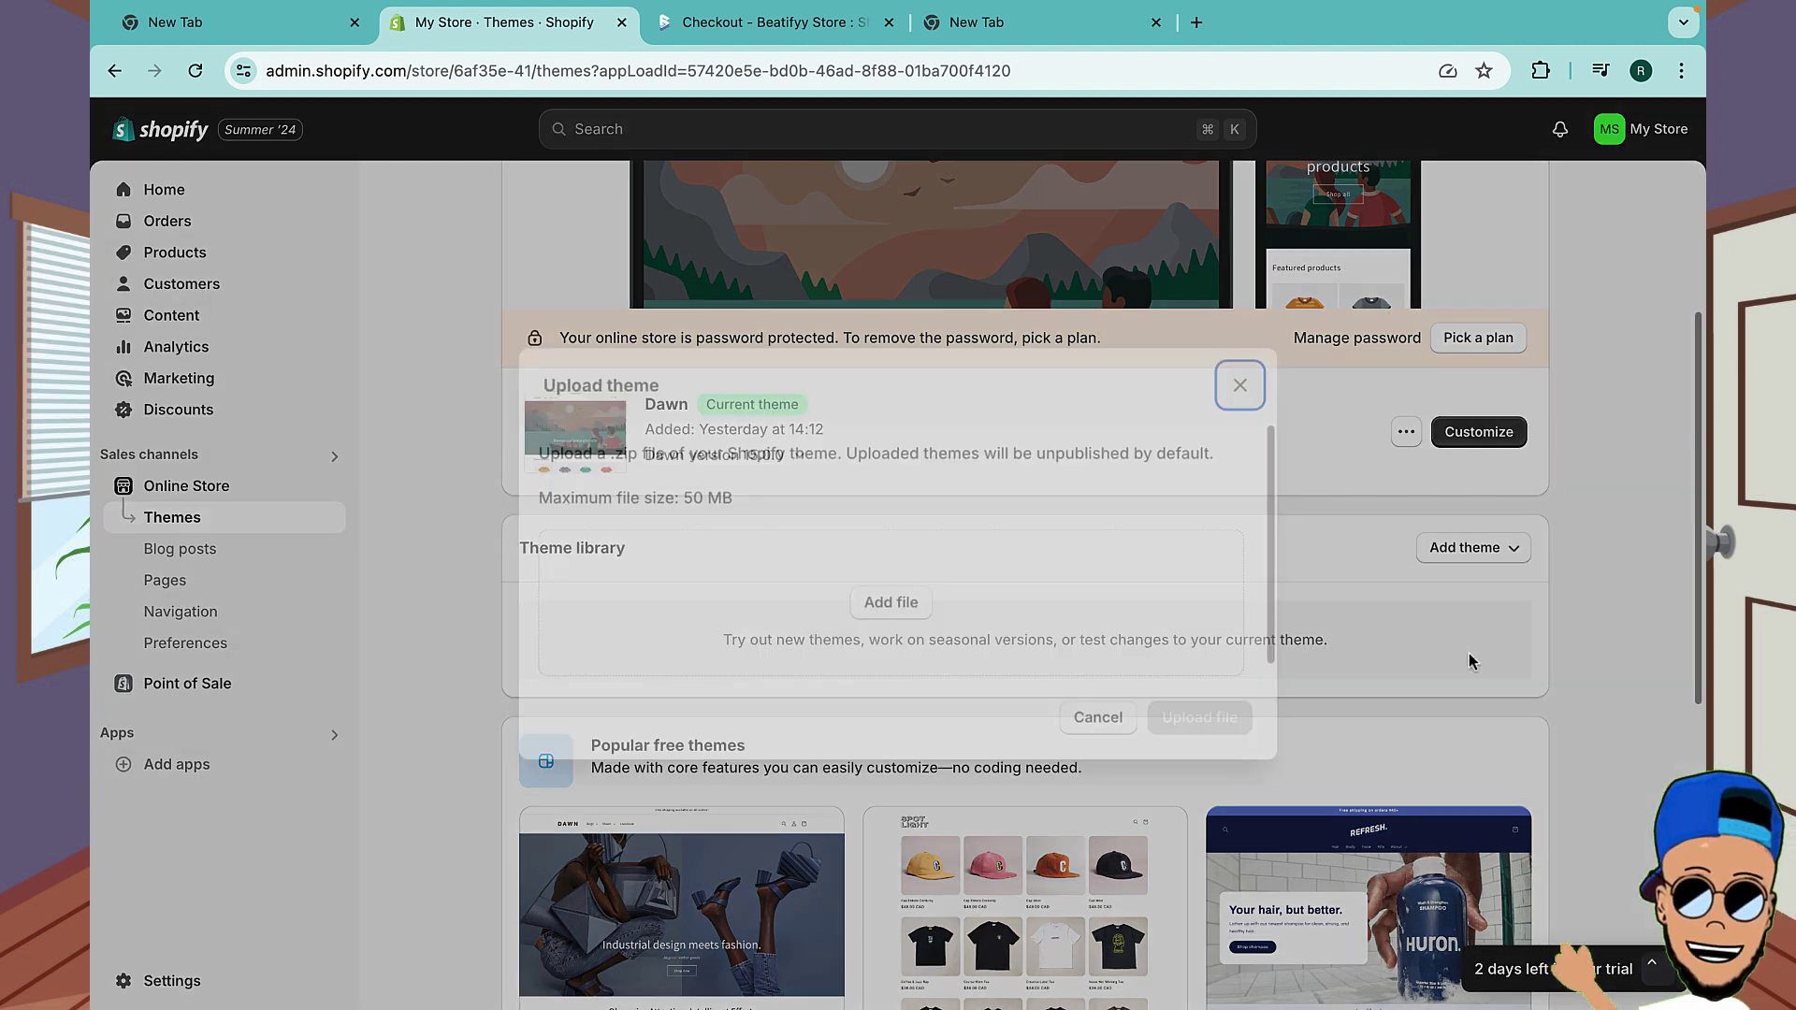
click(914, 590)
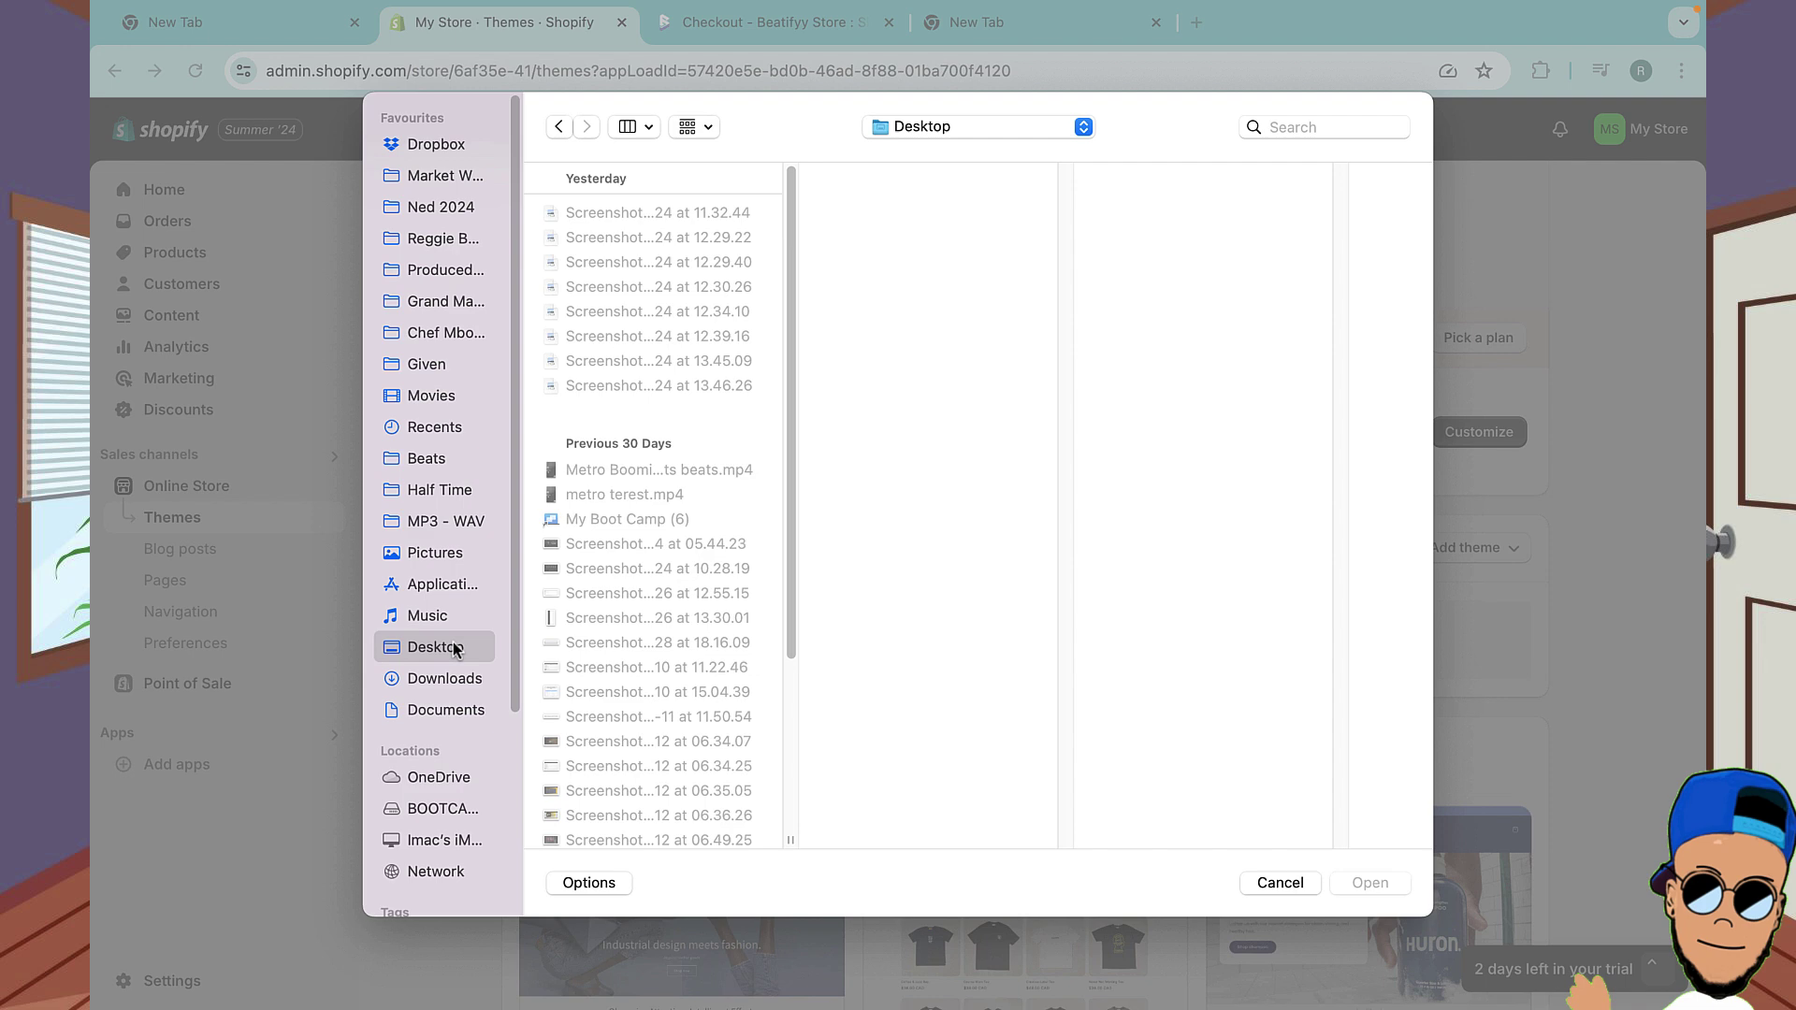
click(447, 681)
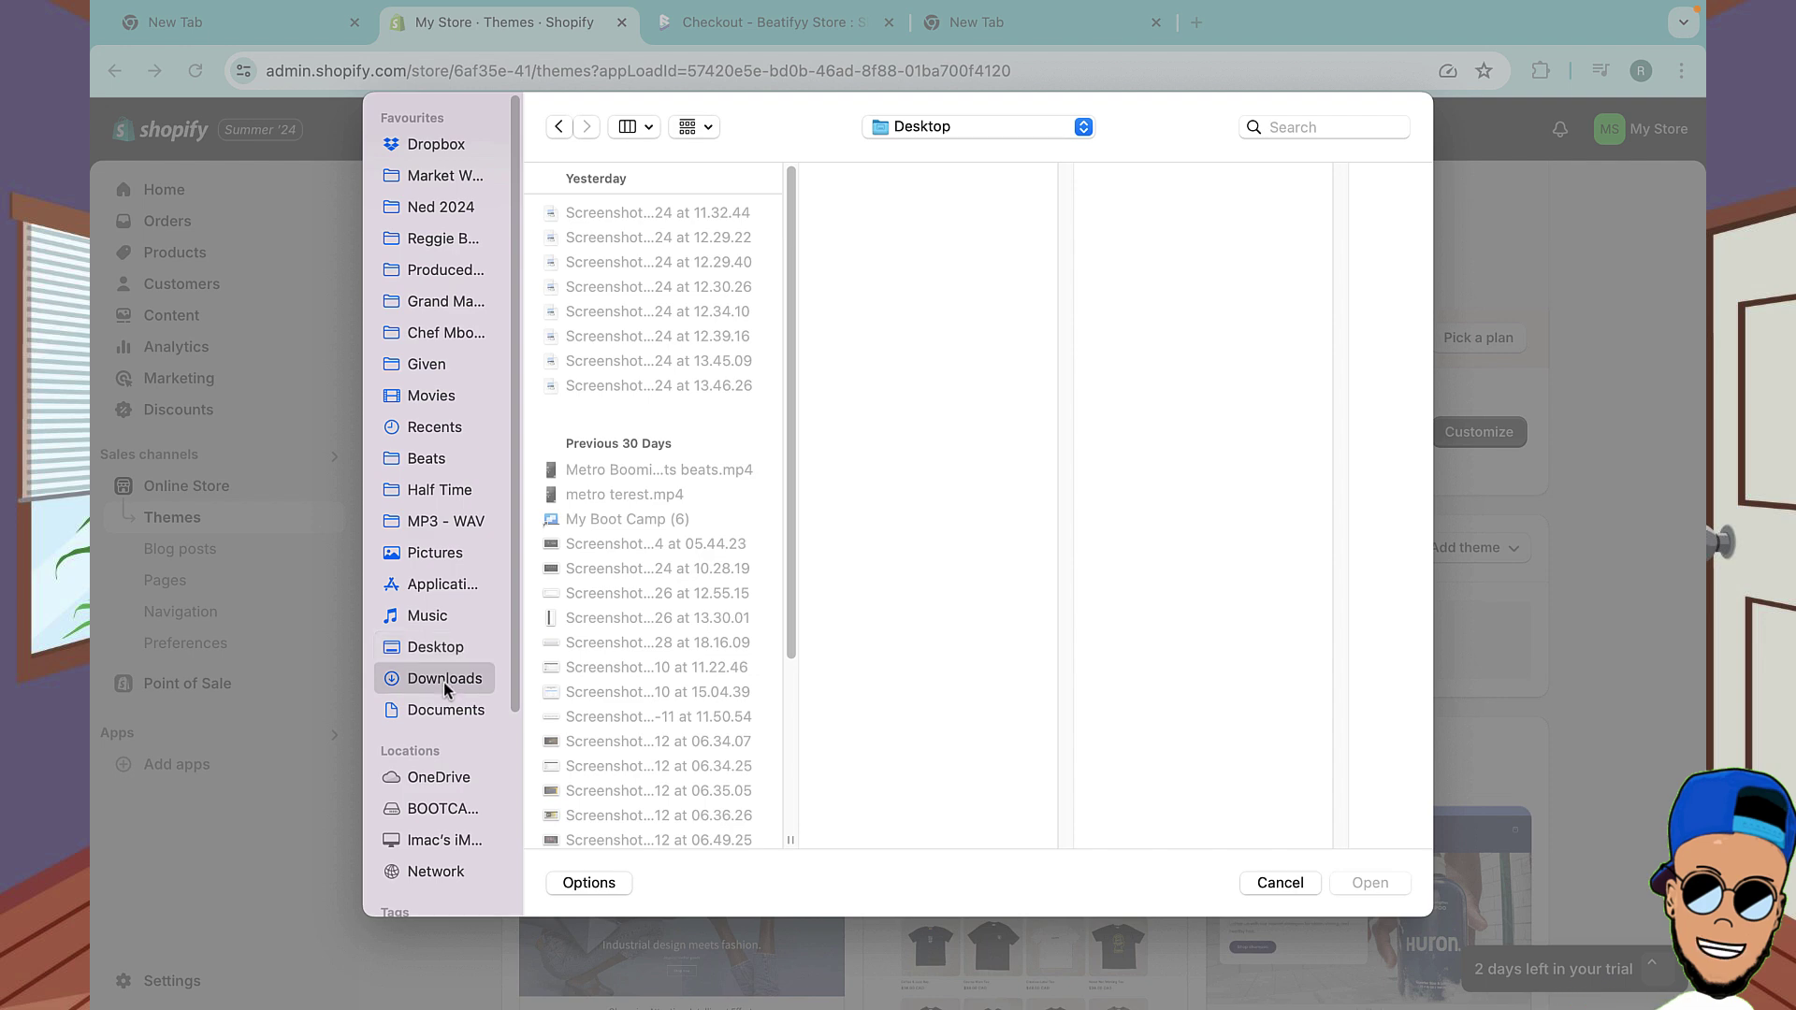
click(681, 214)
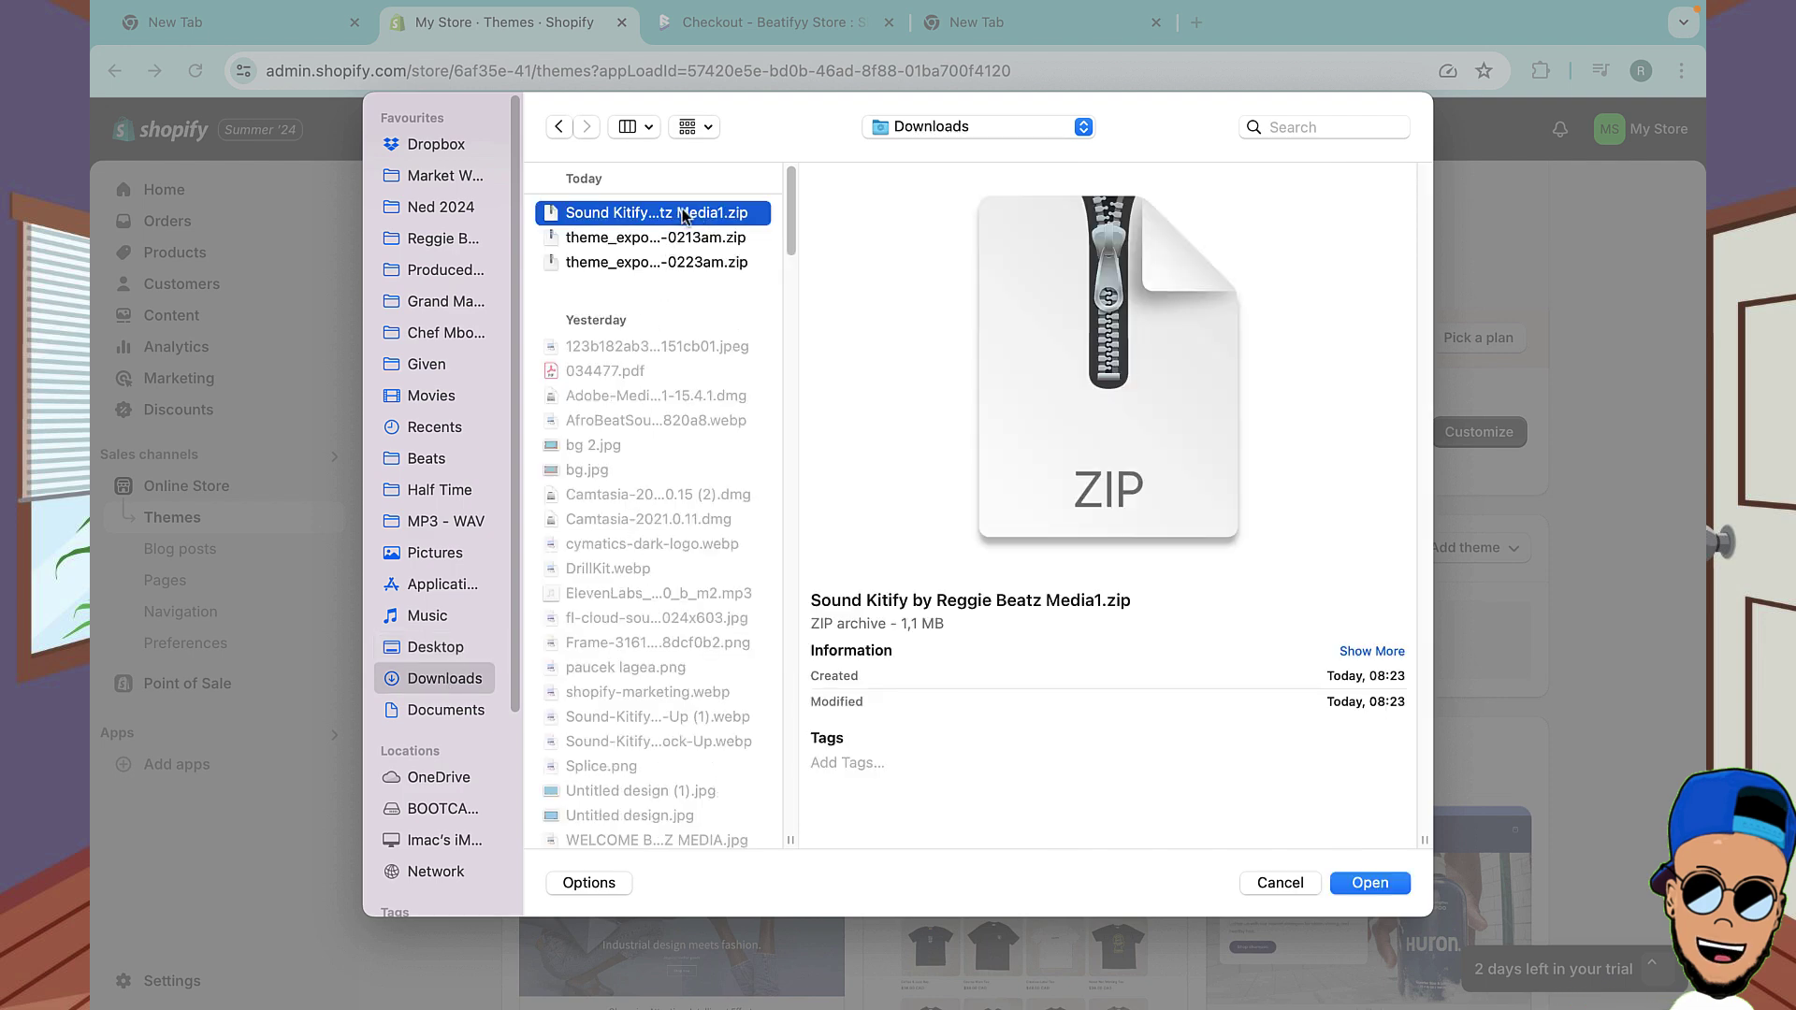
click(1362, 887)
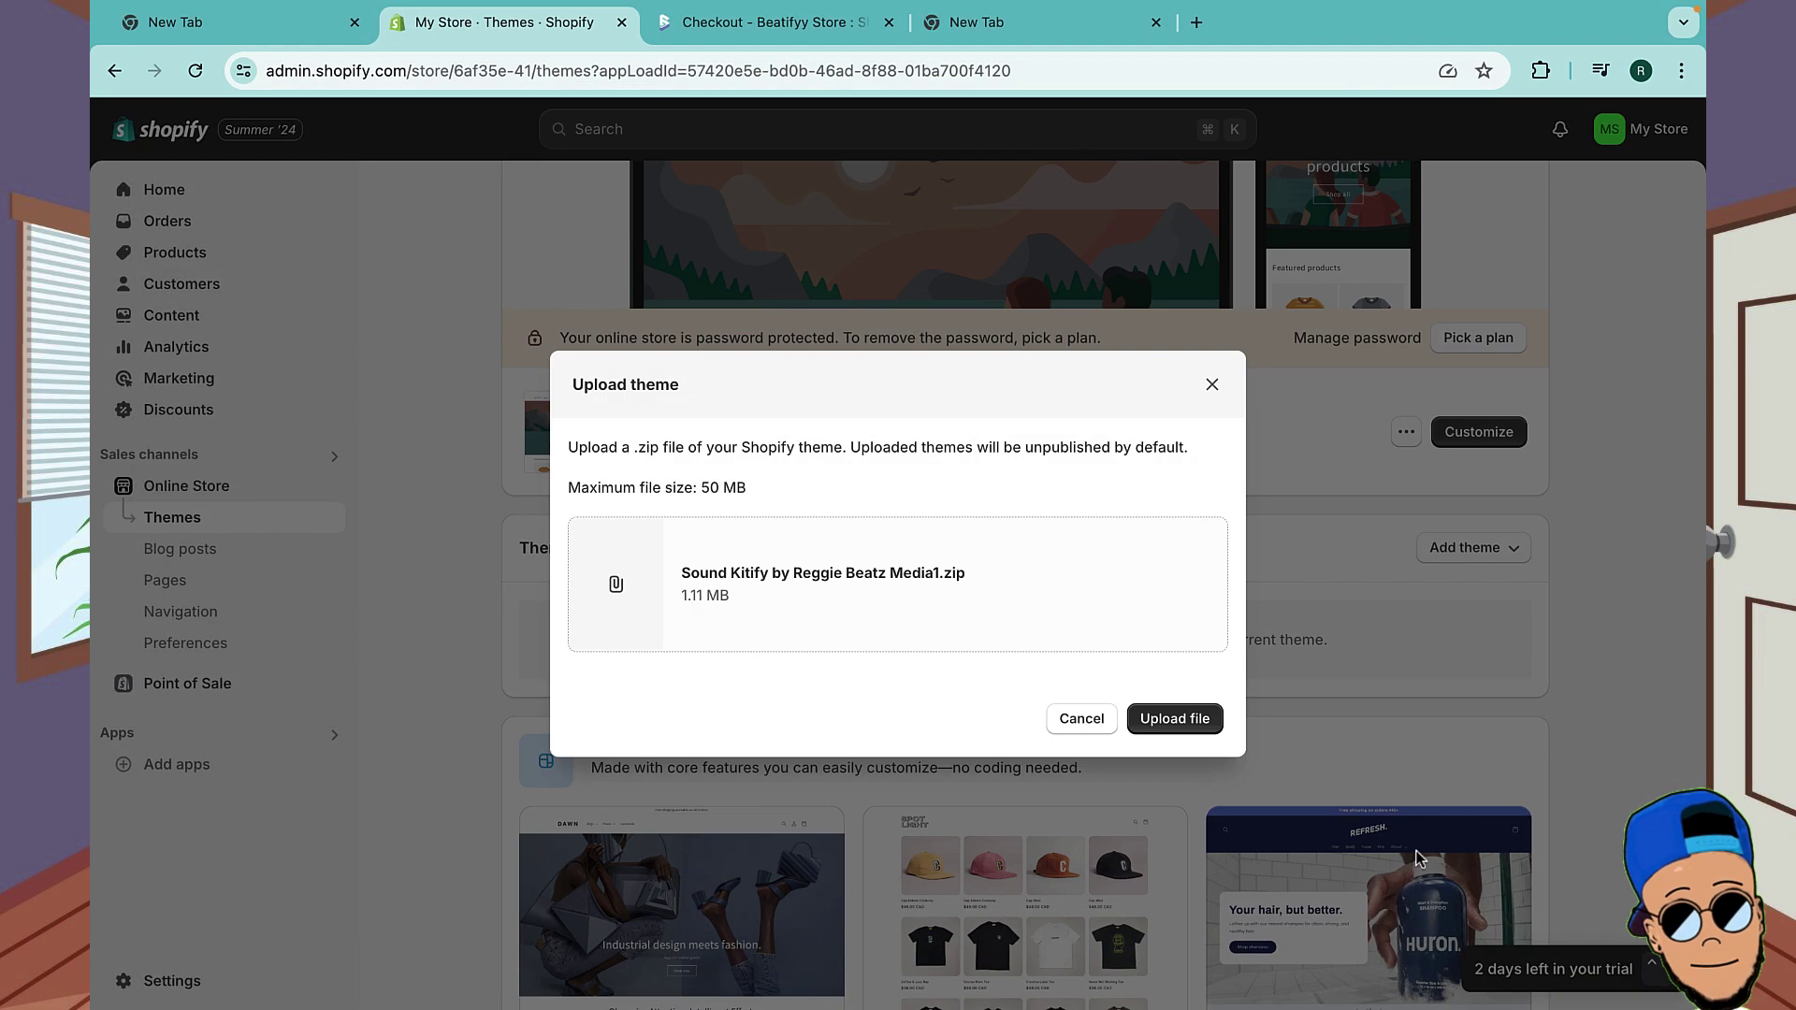
click(1188, 722)
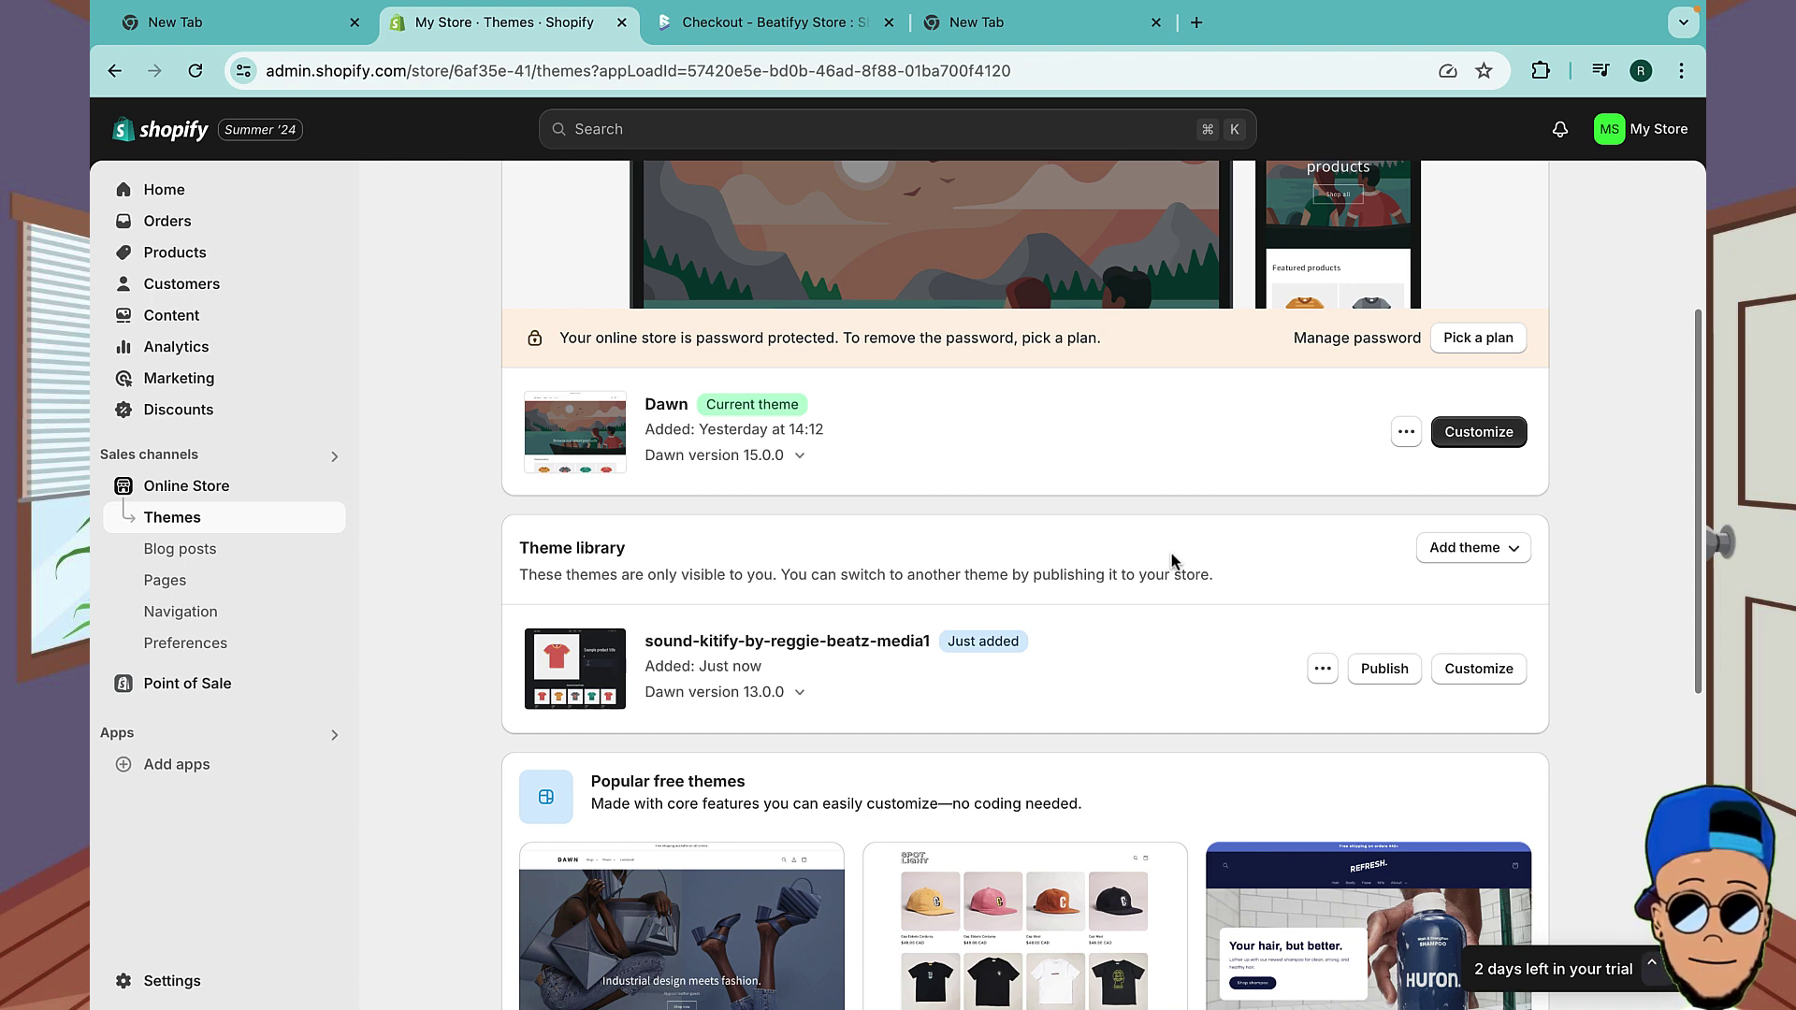
Search the App Store for 'meta' and install Metafields Guru, approving its data access
click(157, 731)
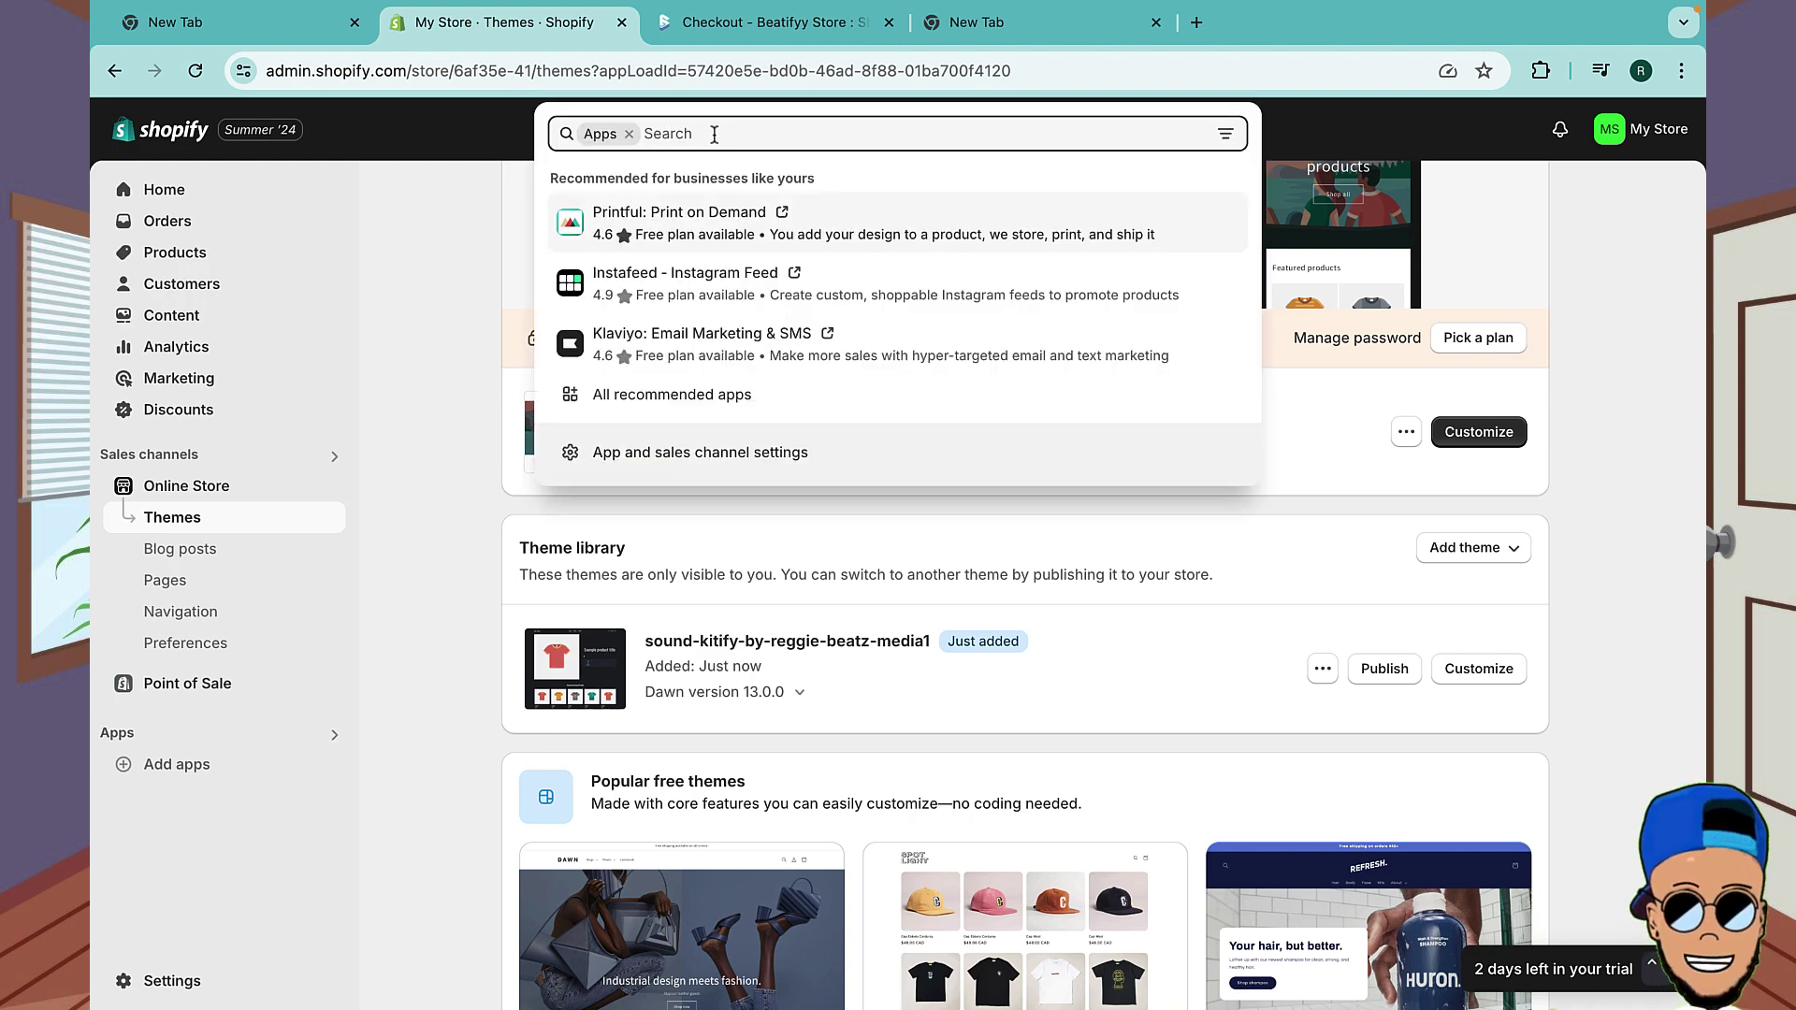
text(metafield)
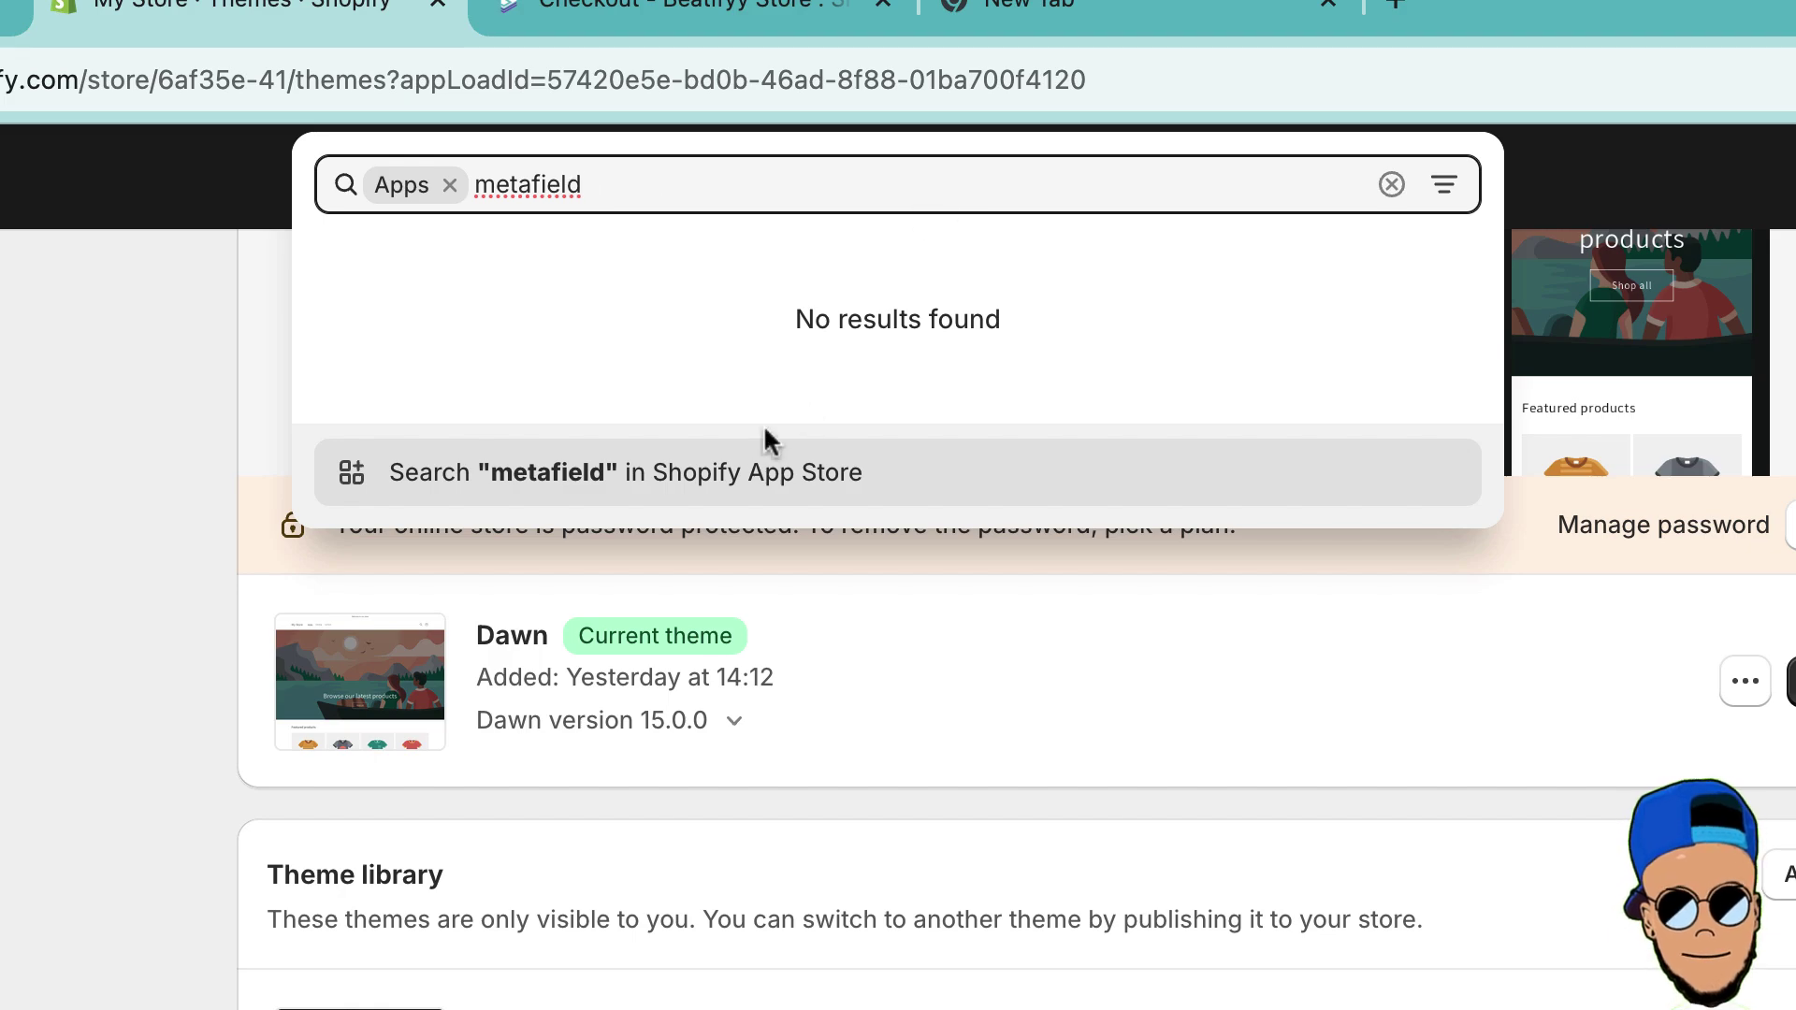
click(735, 463)
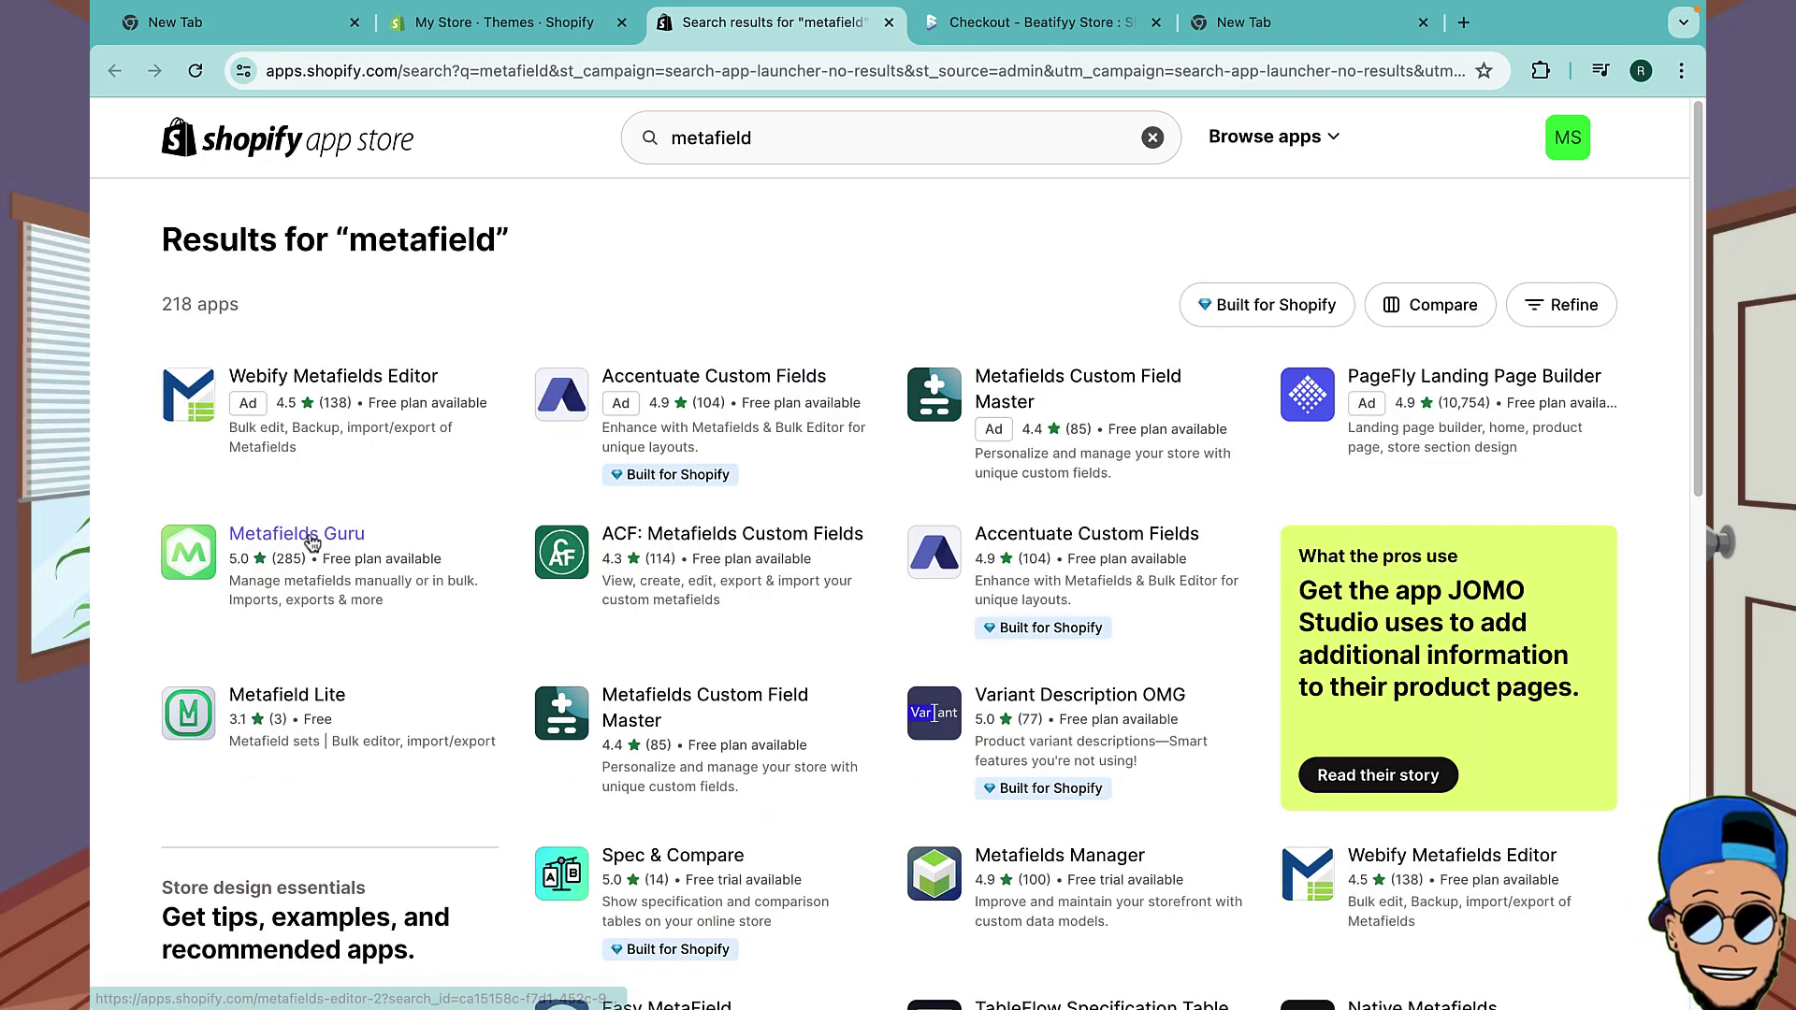
click(334, 545)
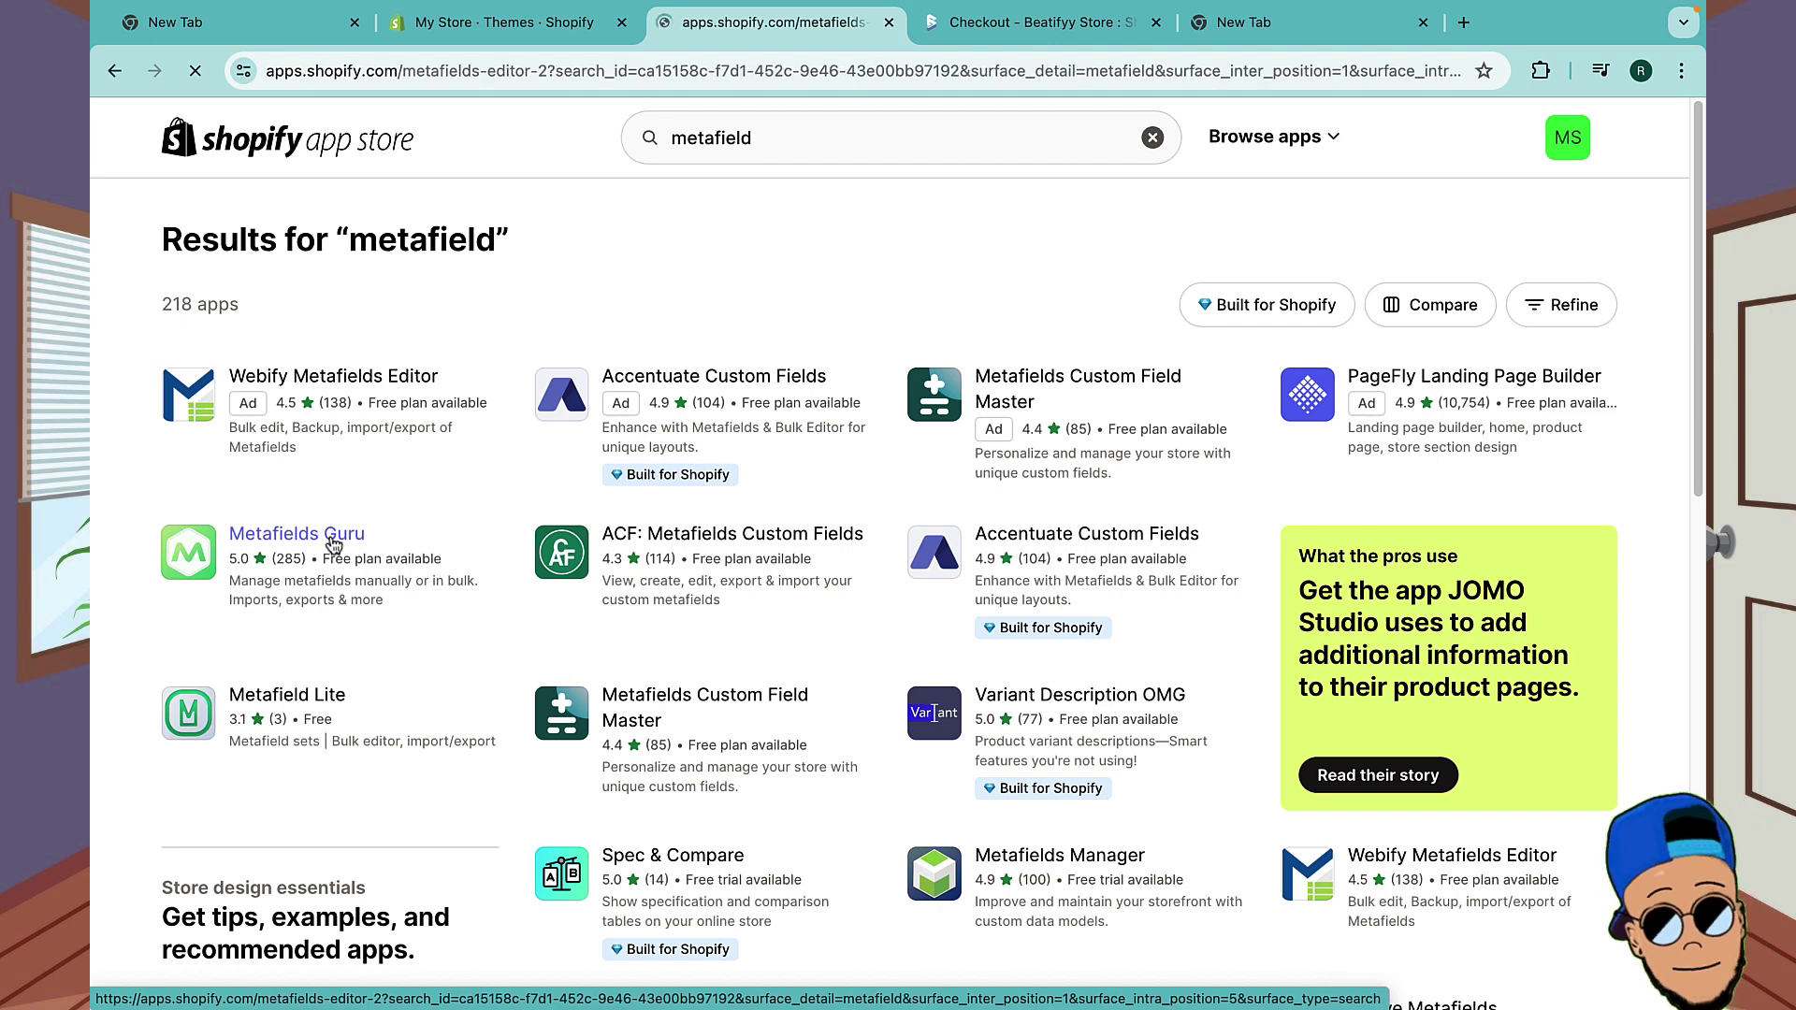
click(415, 716)
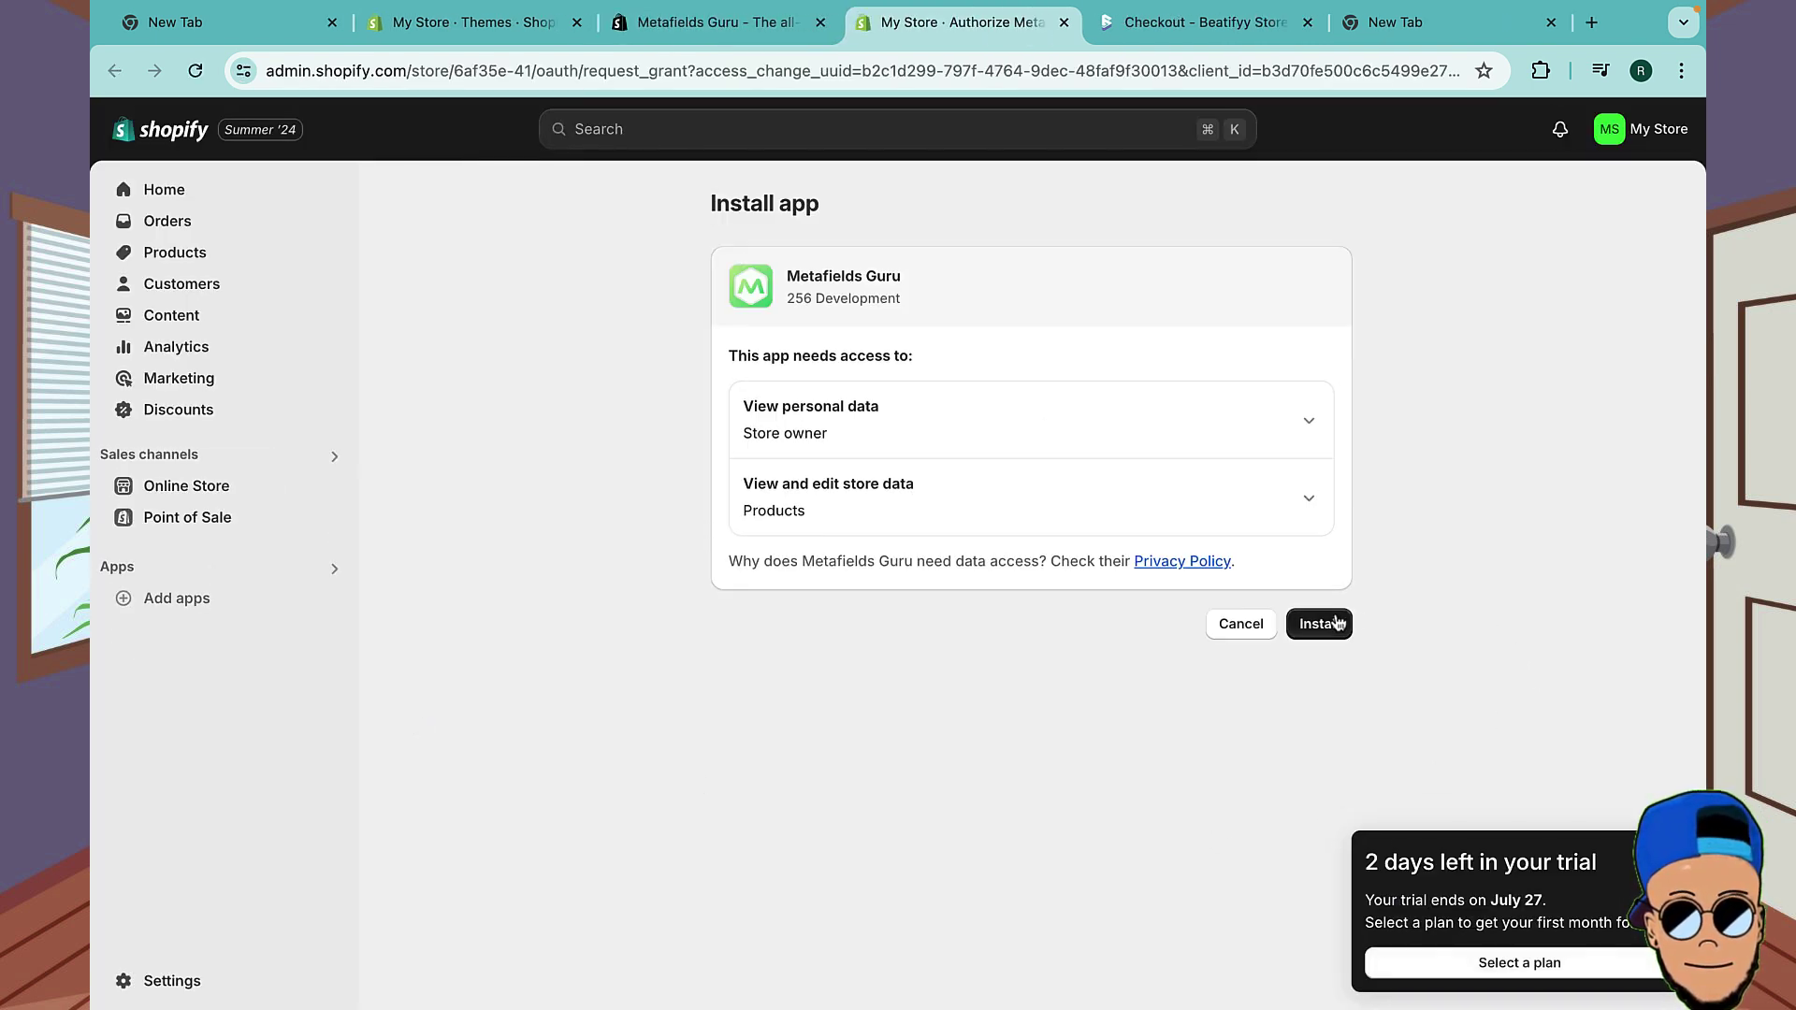
click(1323, 625)
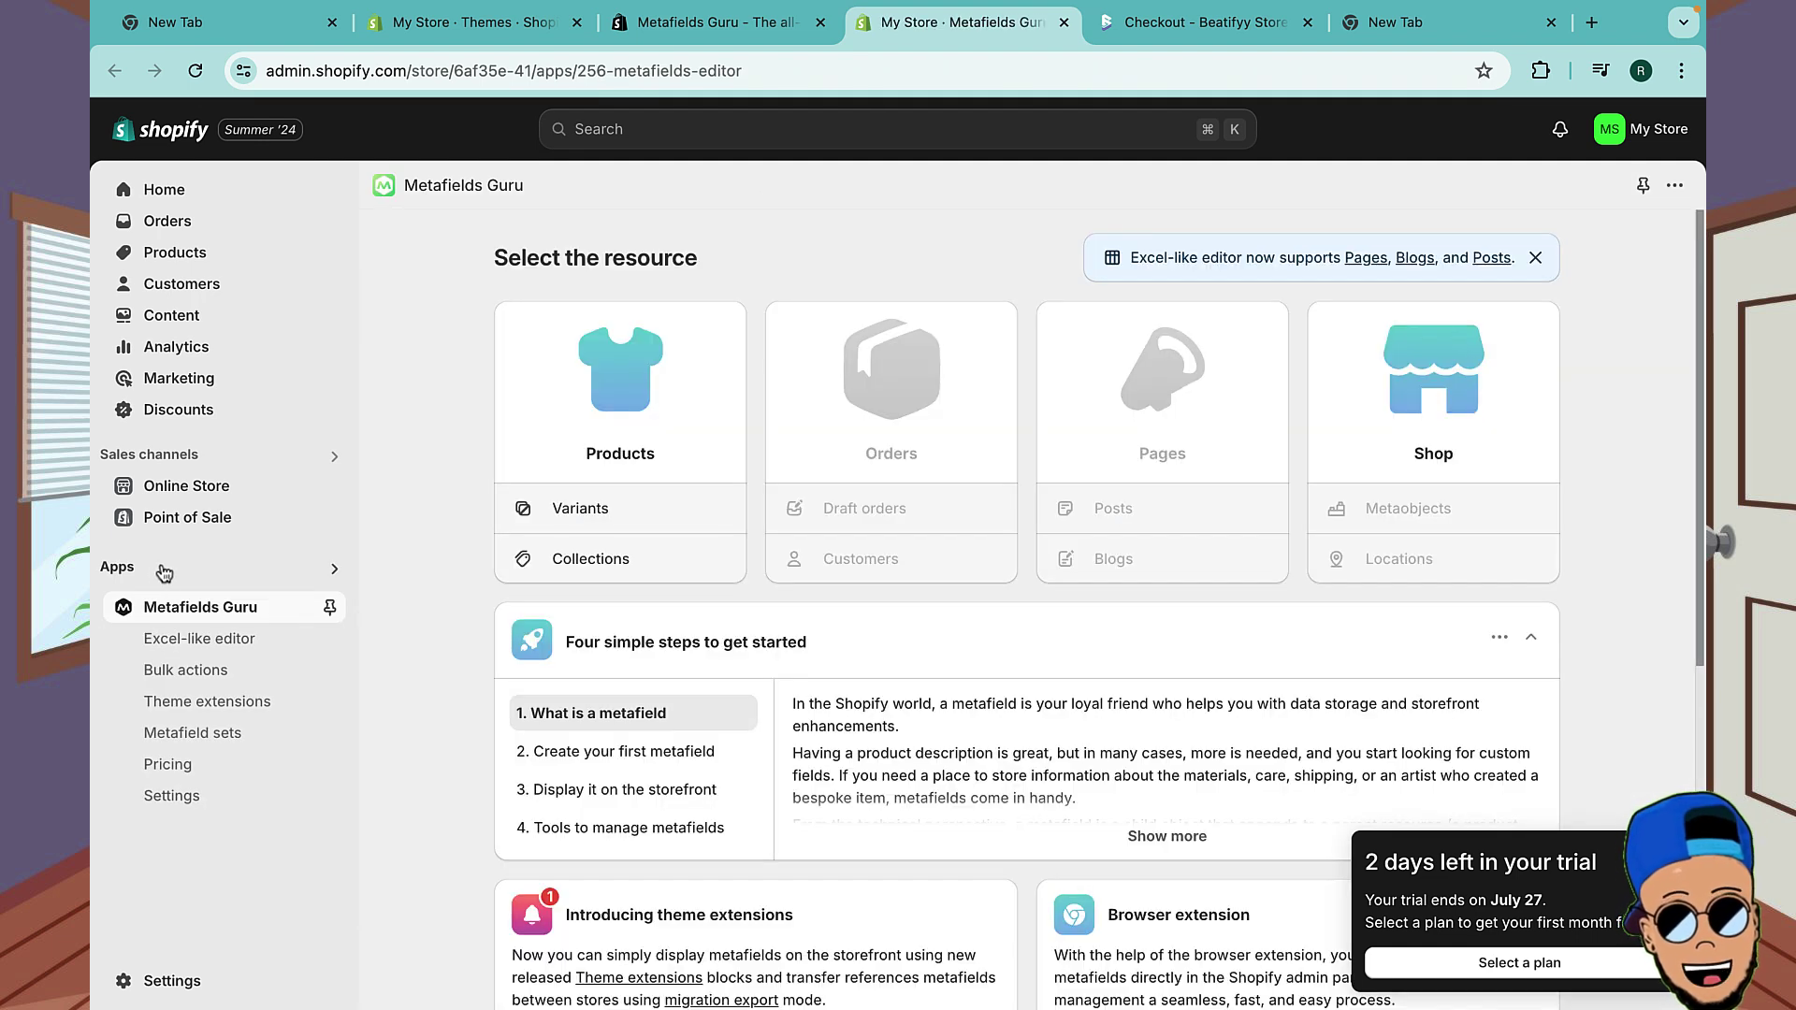
Search the App Store for 'file' and install the Digital Downloads app
click(164, 571)
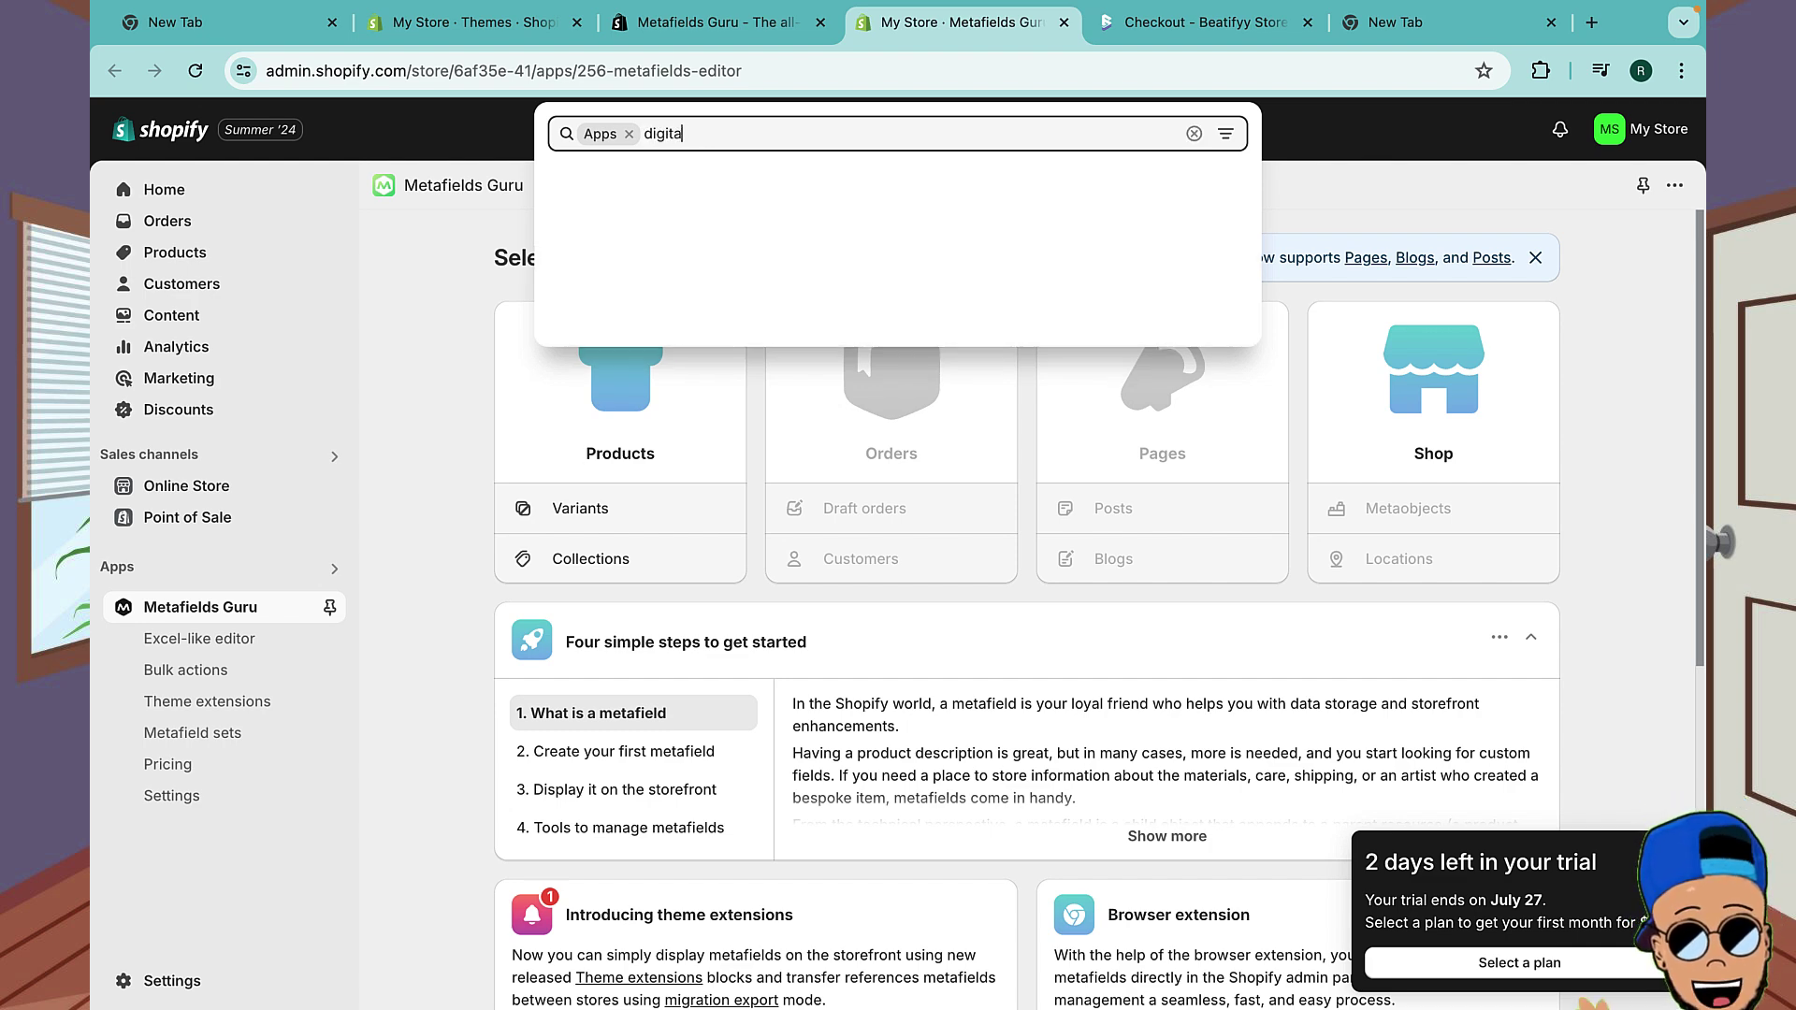
text(file download)
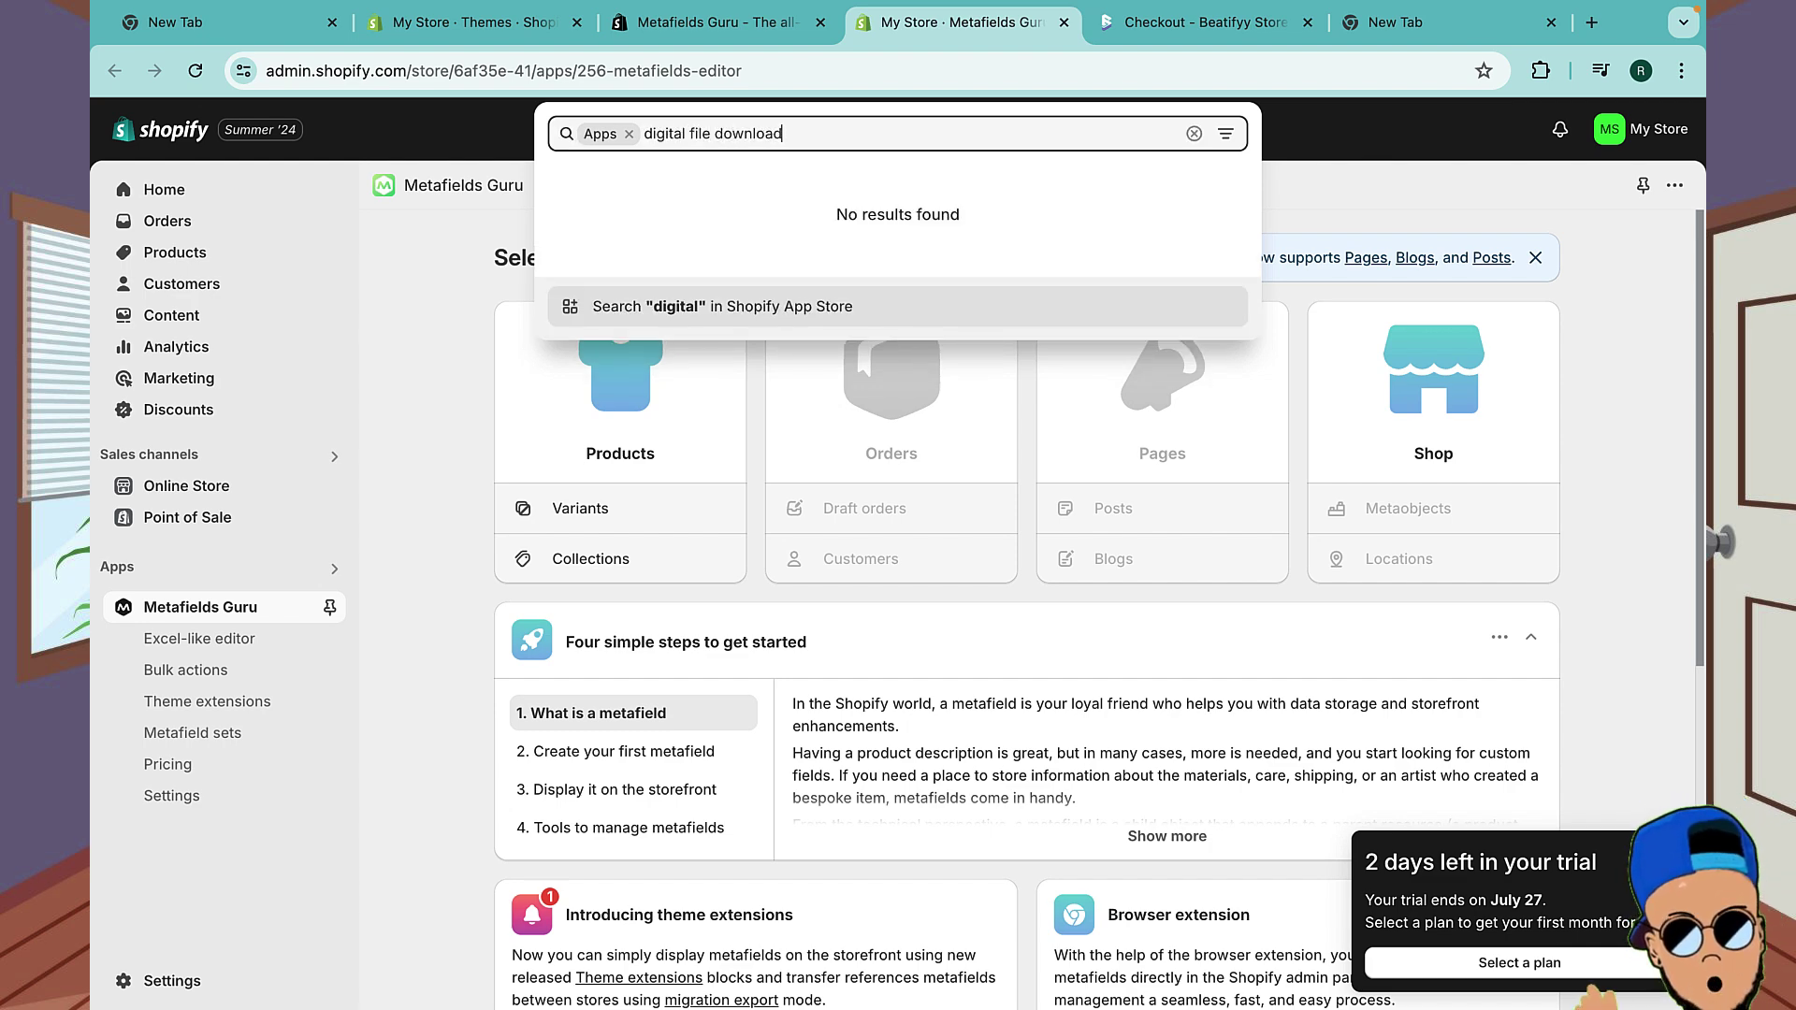
key(Return)
scroll(828, 318, down, 2)
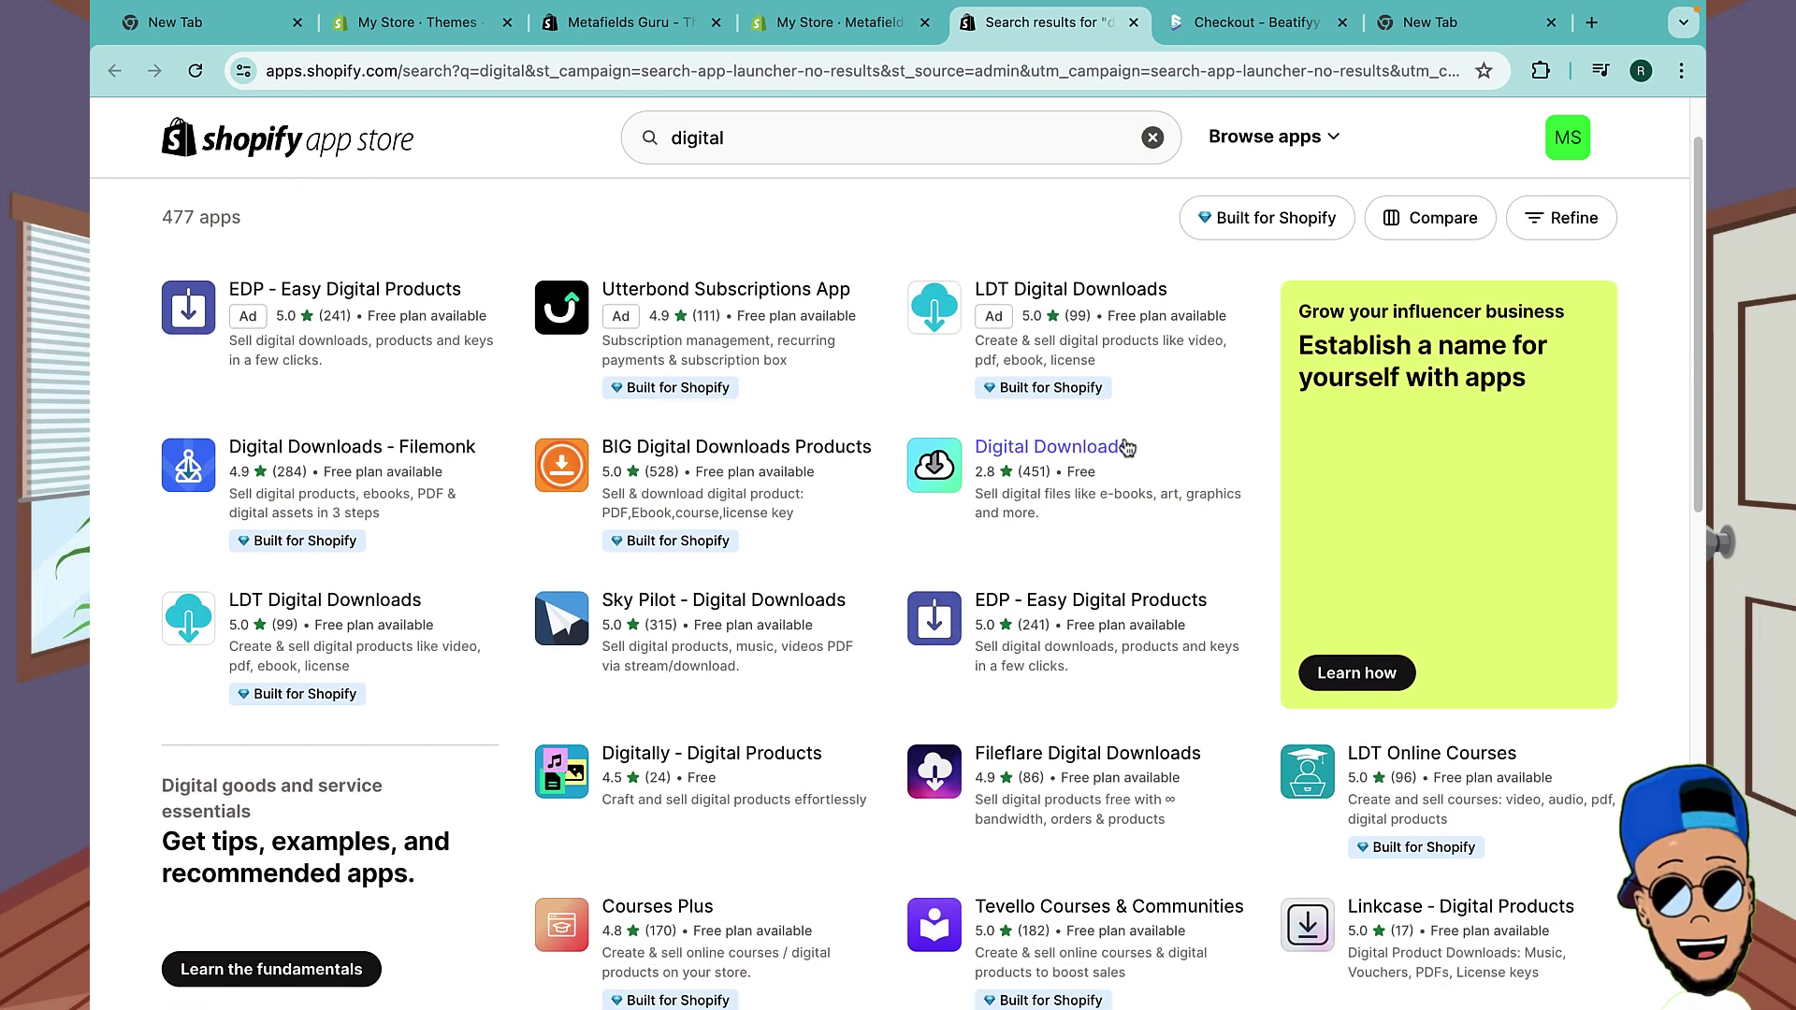
click(1139, 450)
click(352, 711)
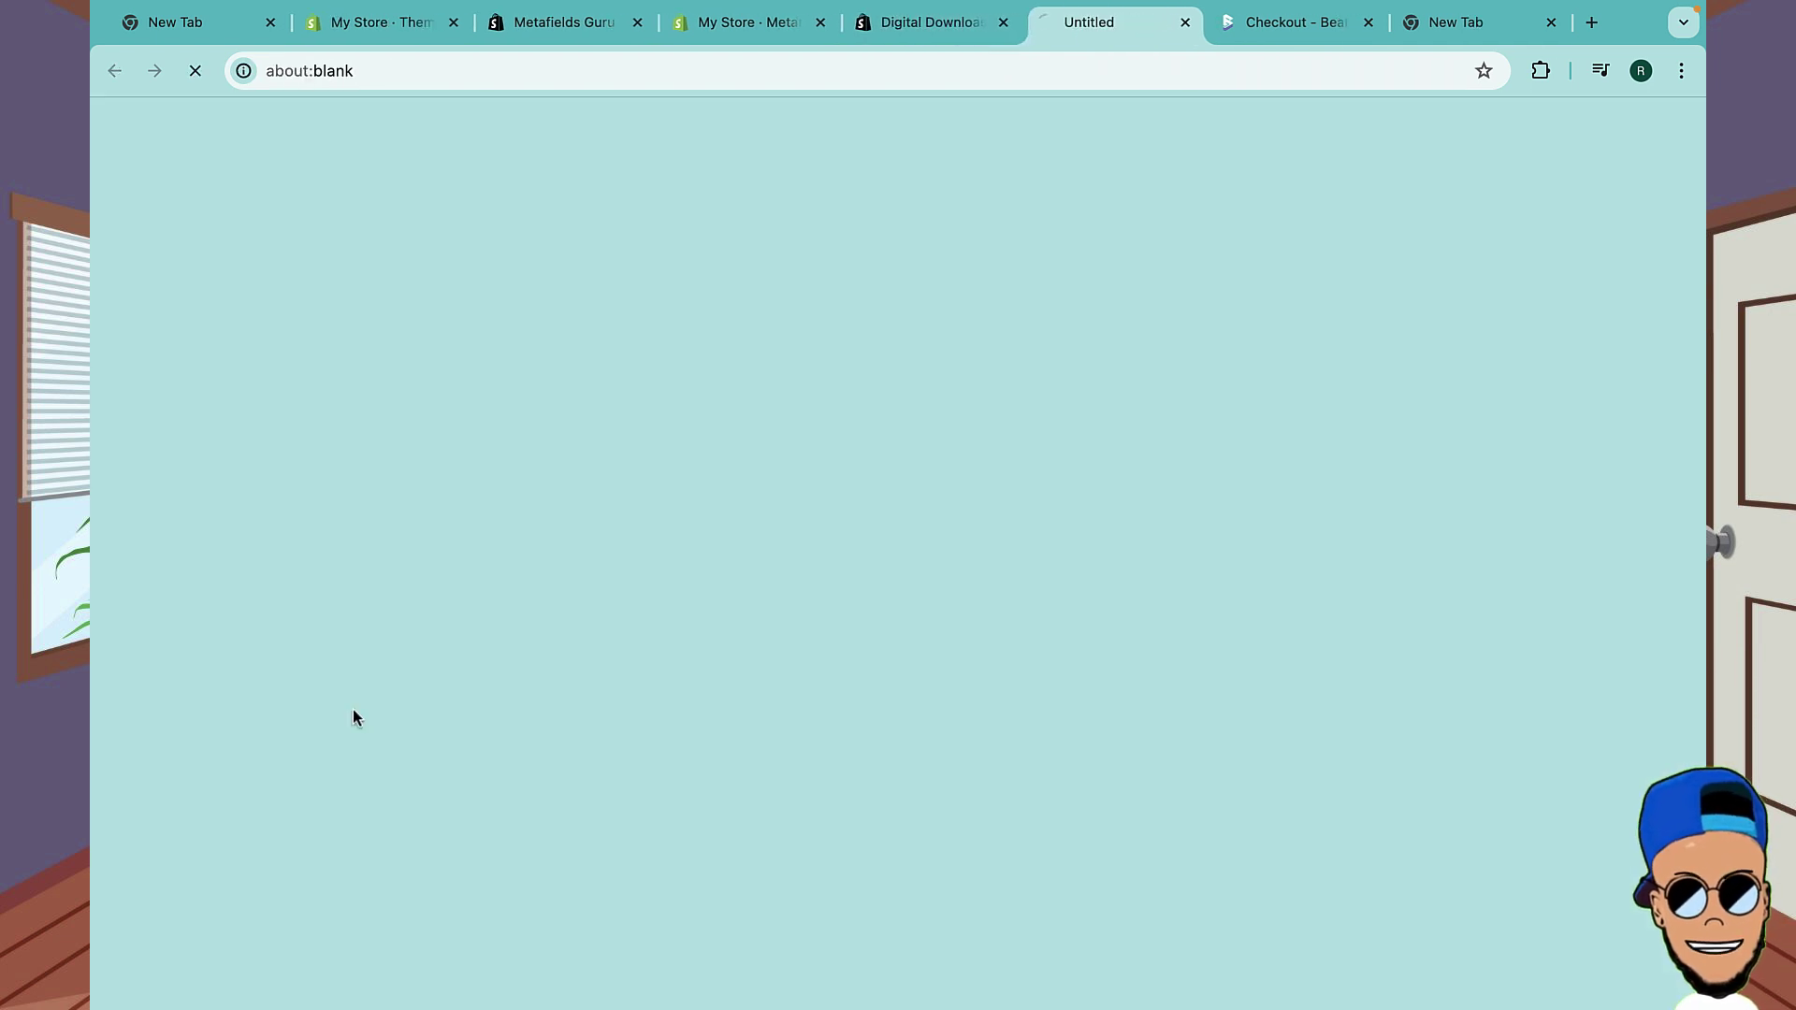
click(1329, 633)
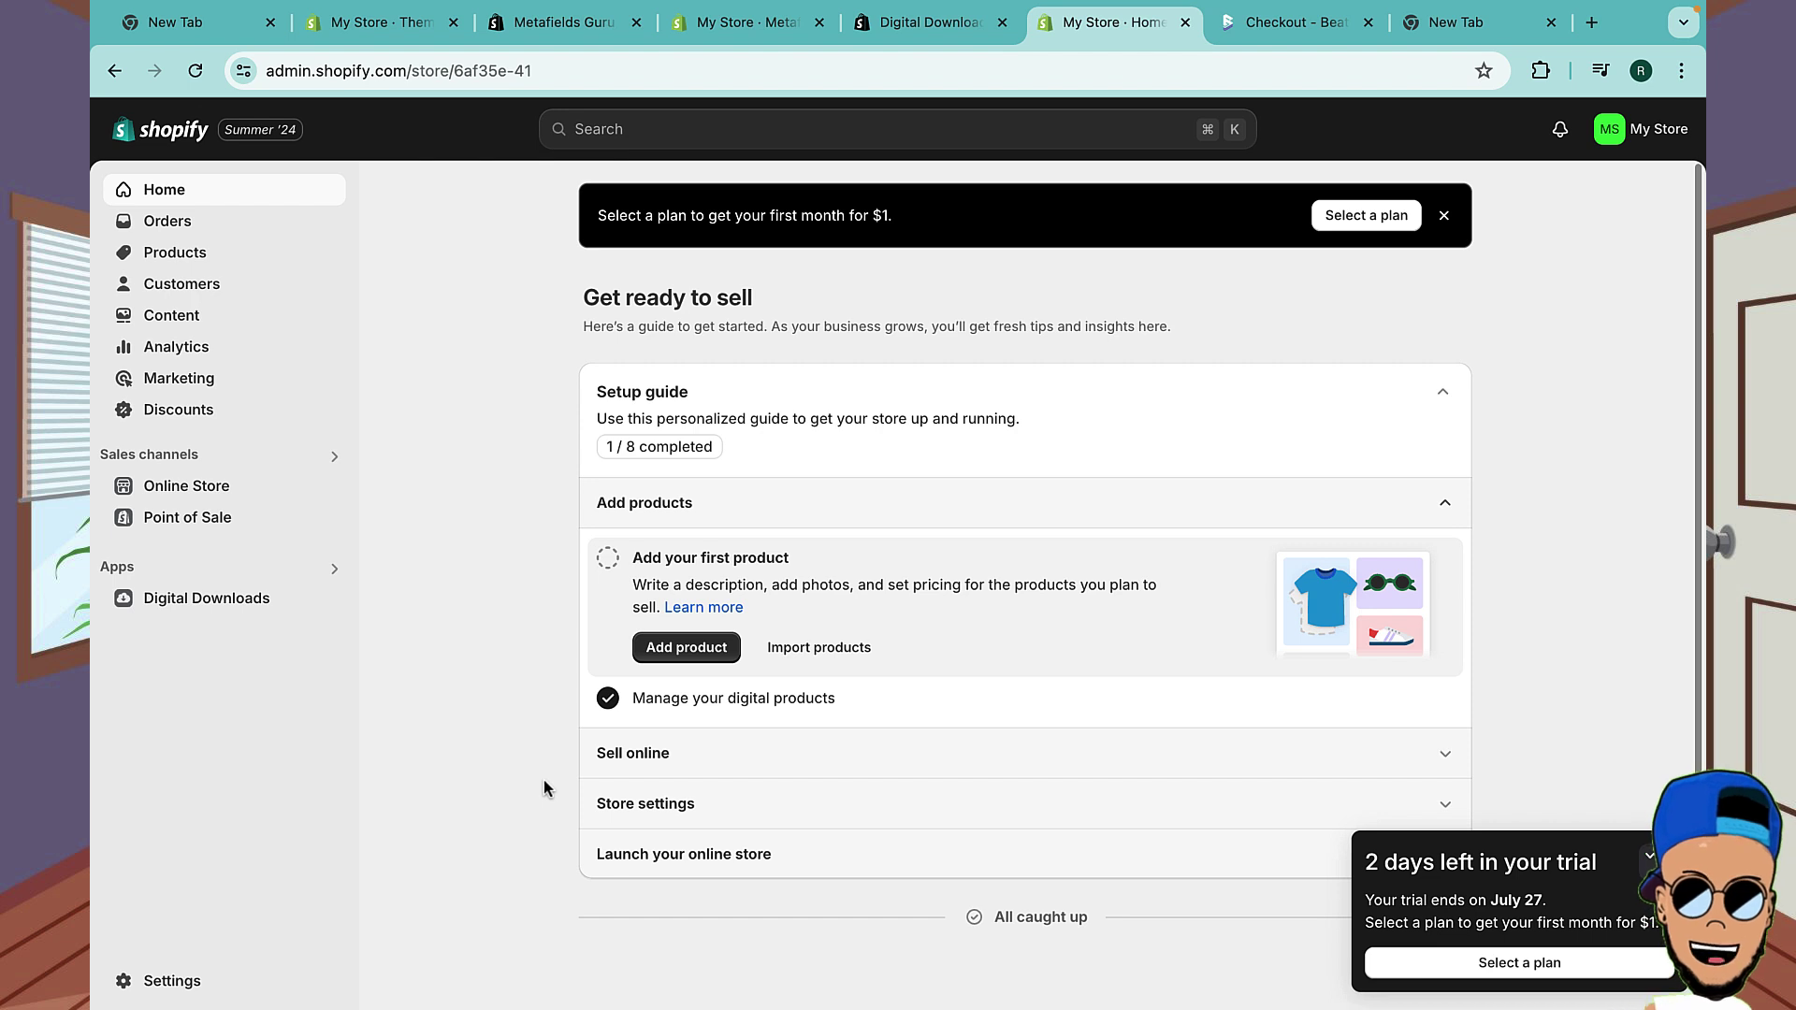
Start a new product from the Products page, look over the form, then discard it unsaved
click(178, 255)
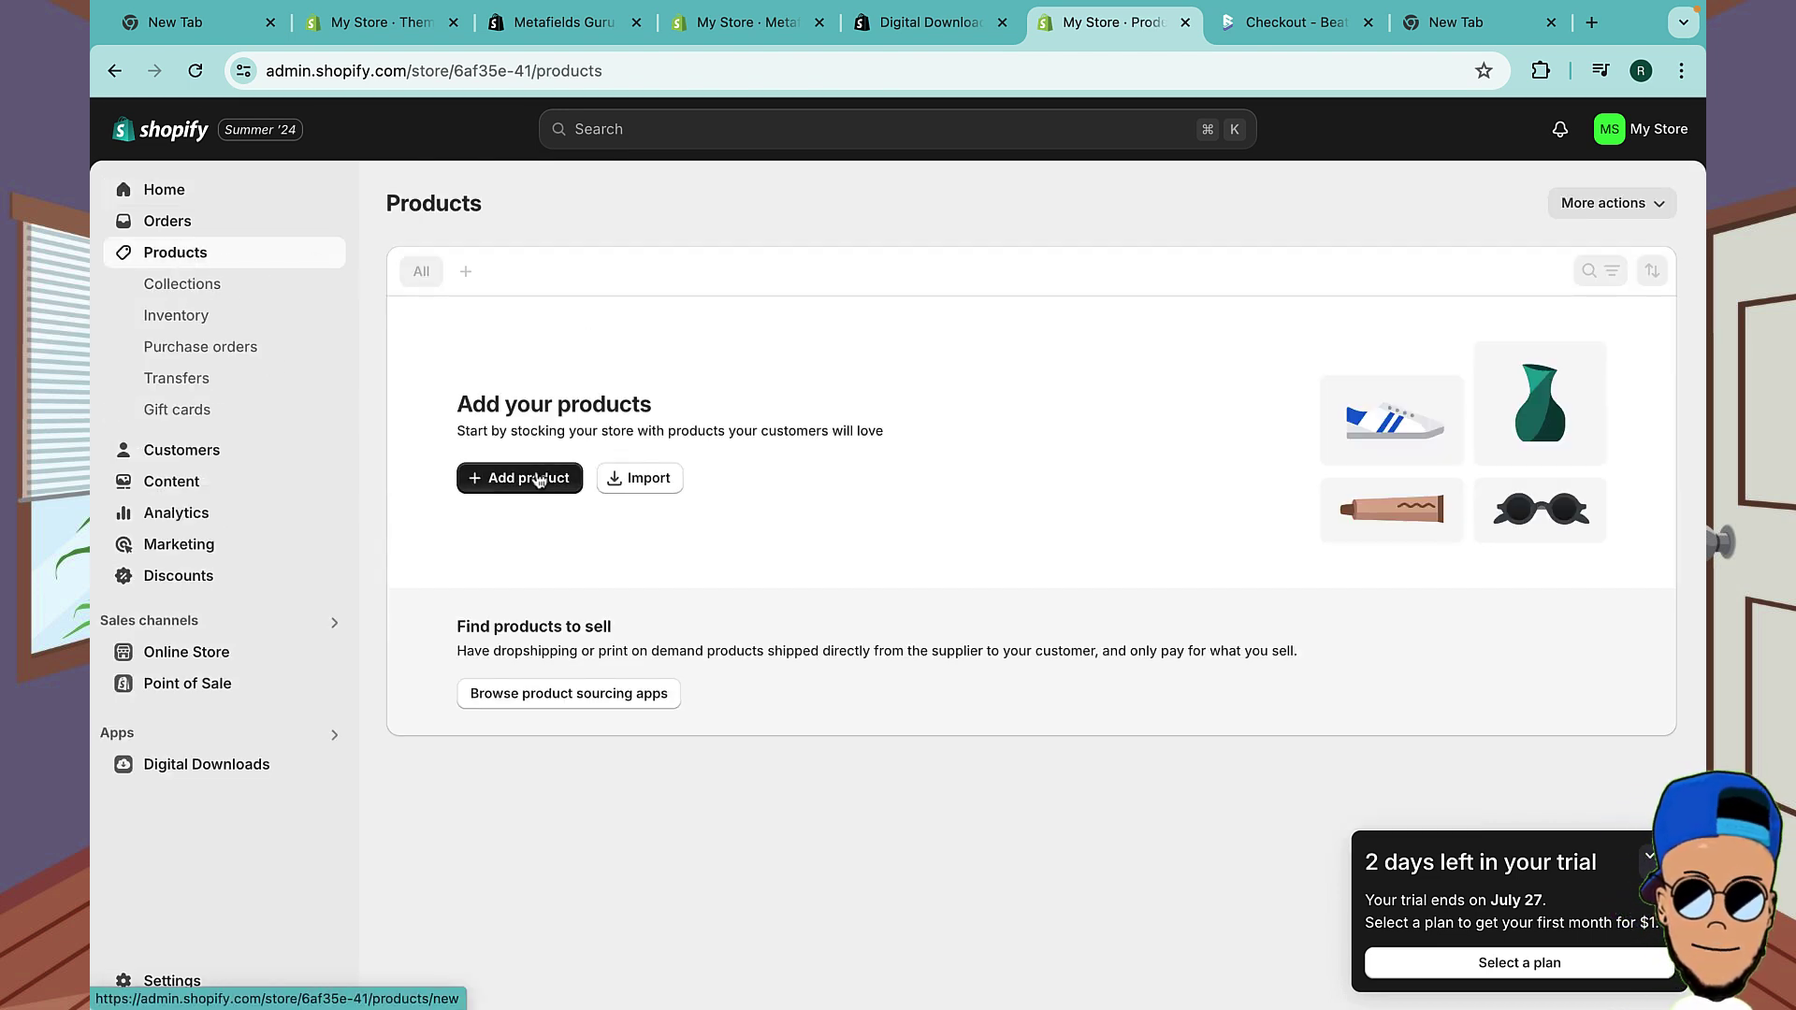
click(538, 478)
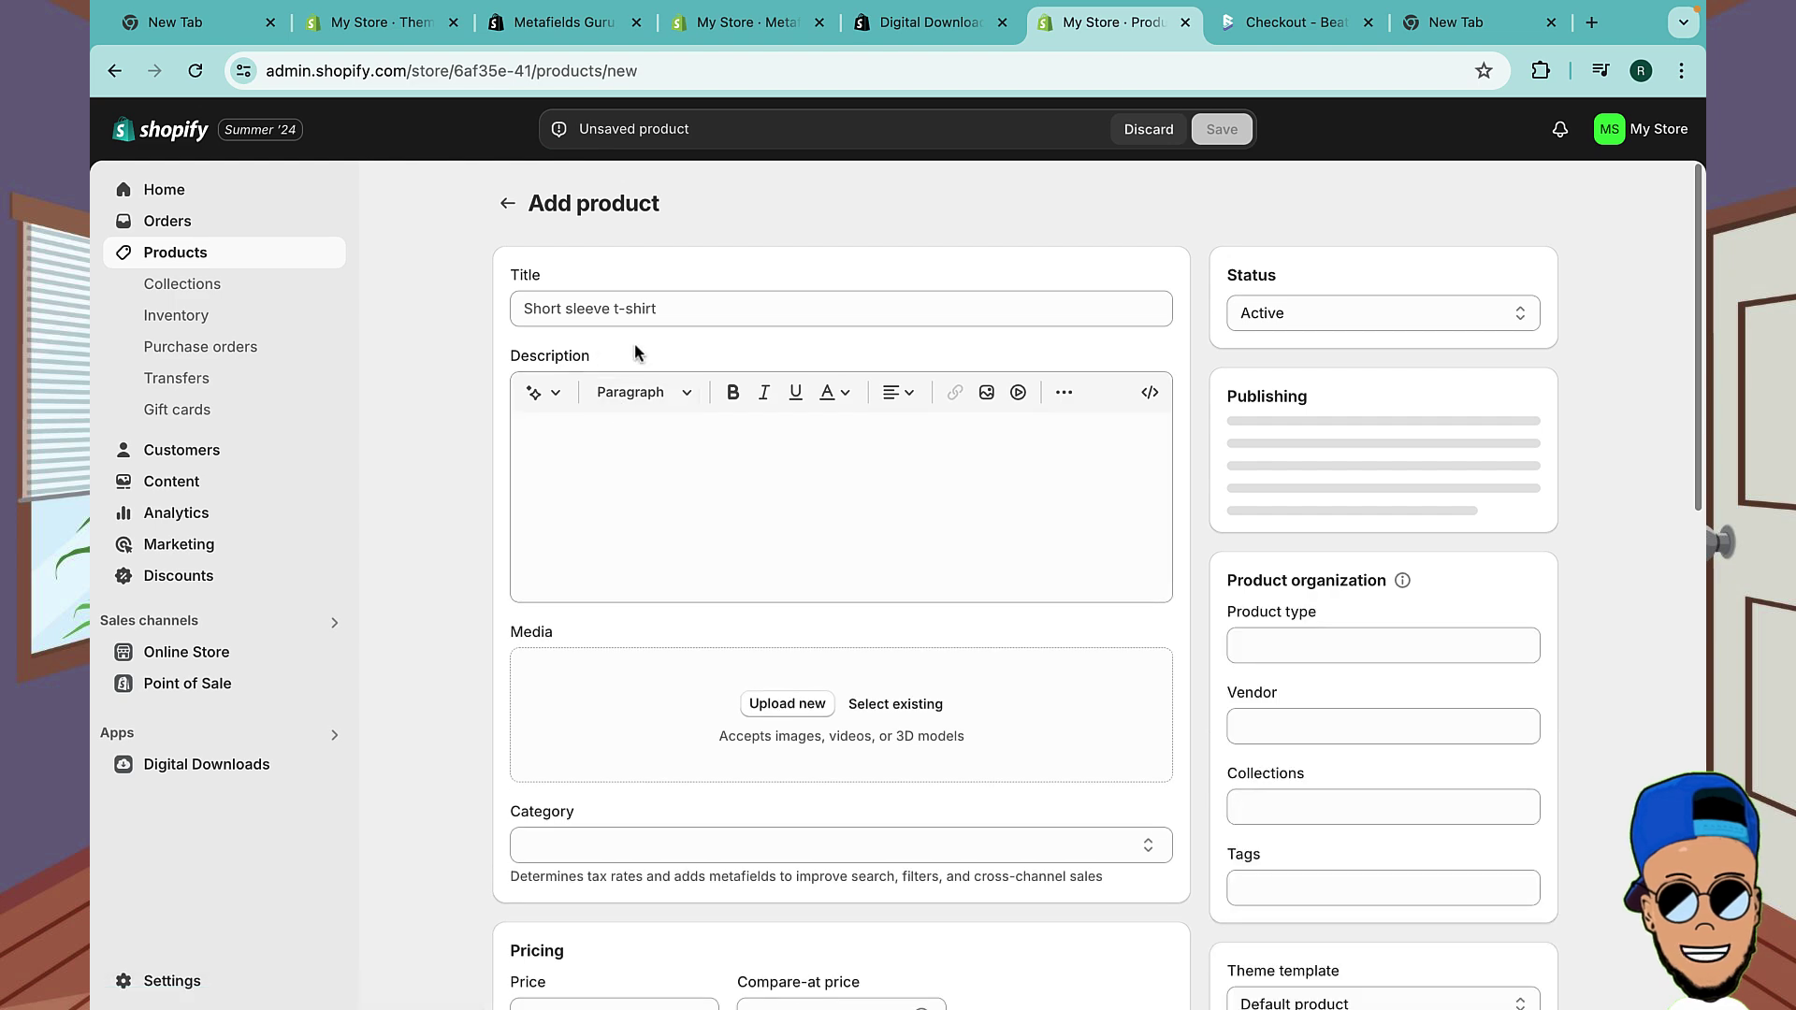
scroll(696, 521, down, 10)
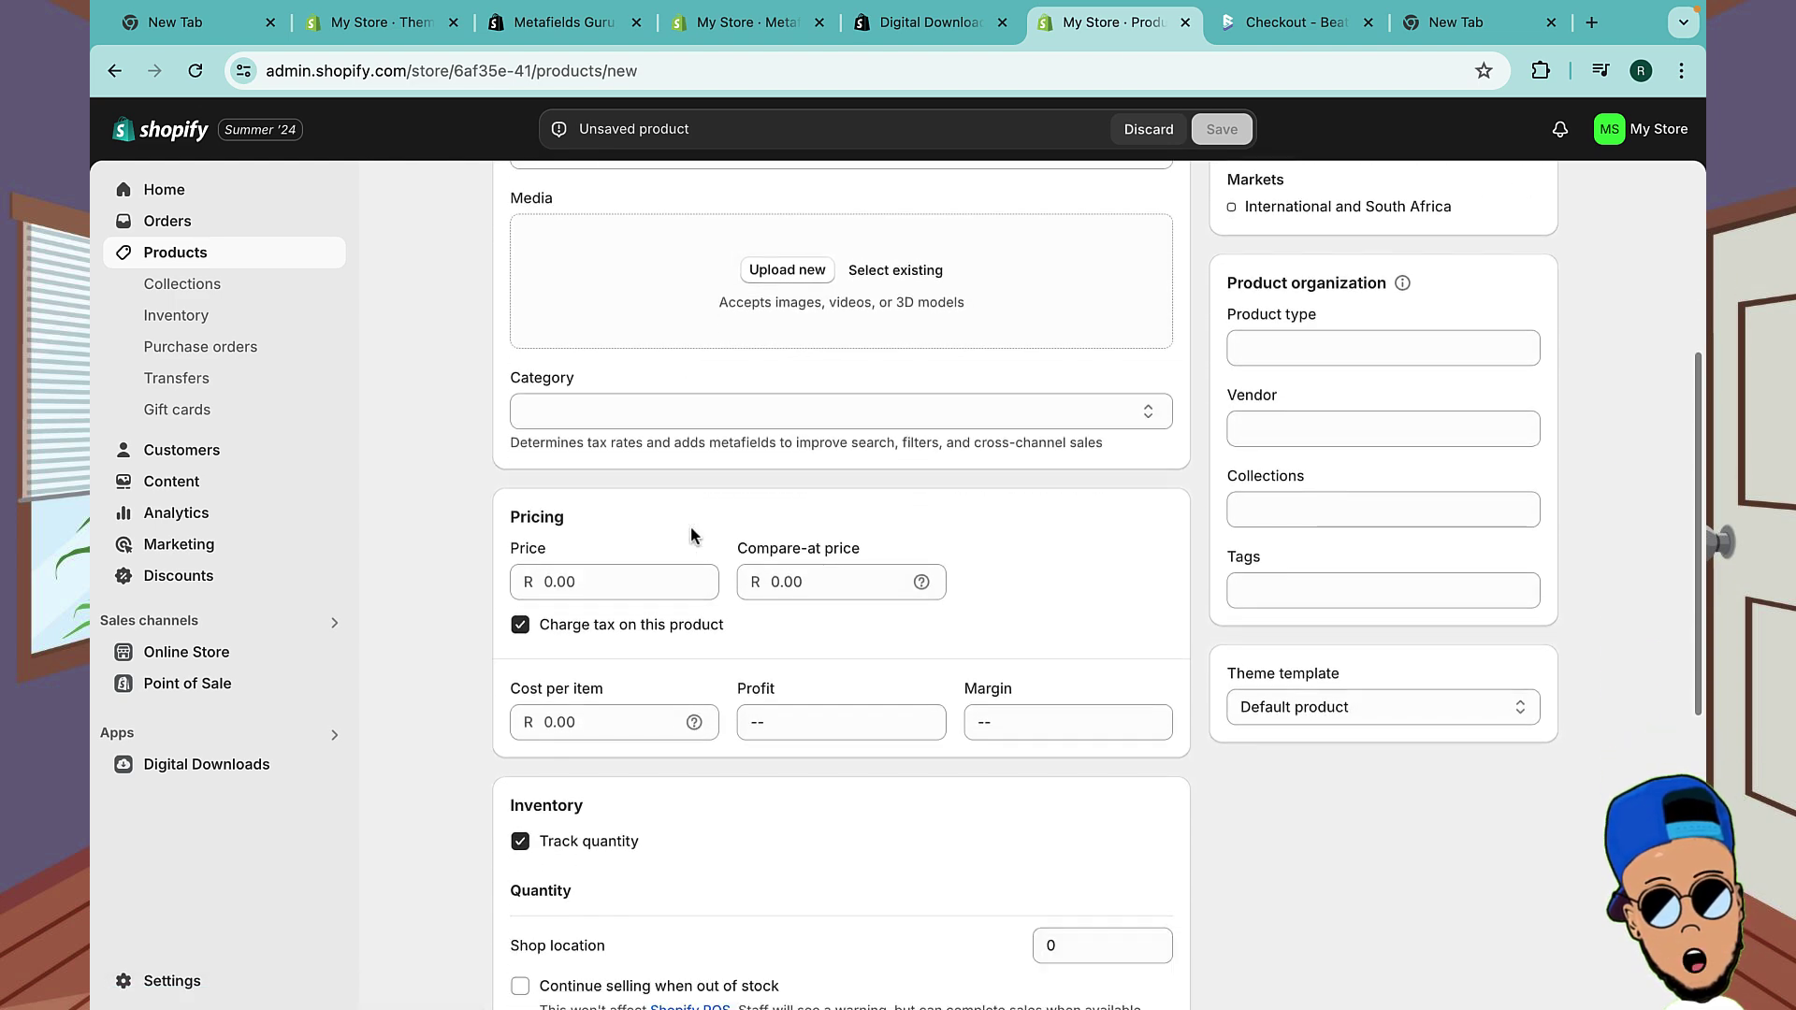
scroll(690, 526, down, 1)
scroll(715, 763, up, 8)
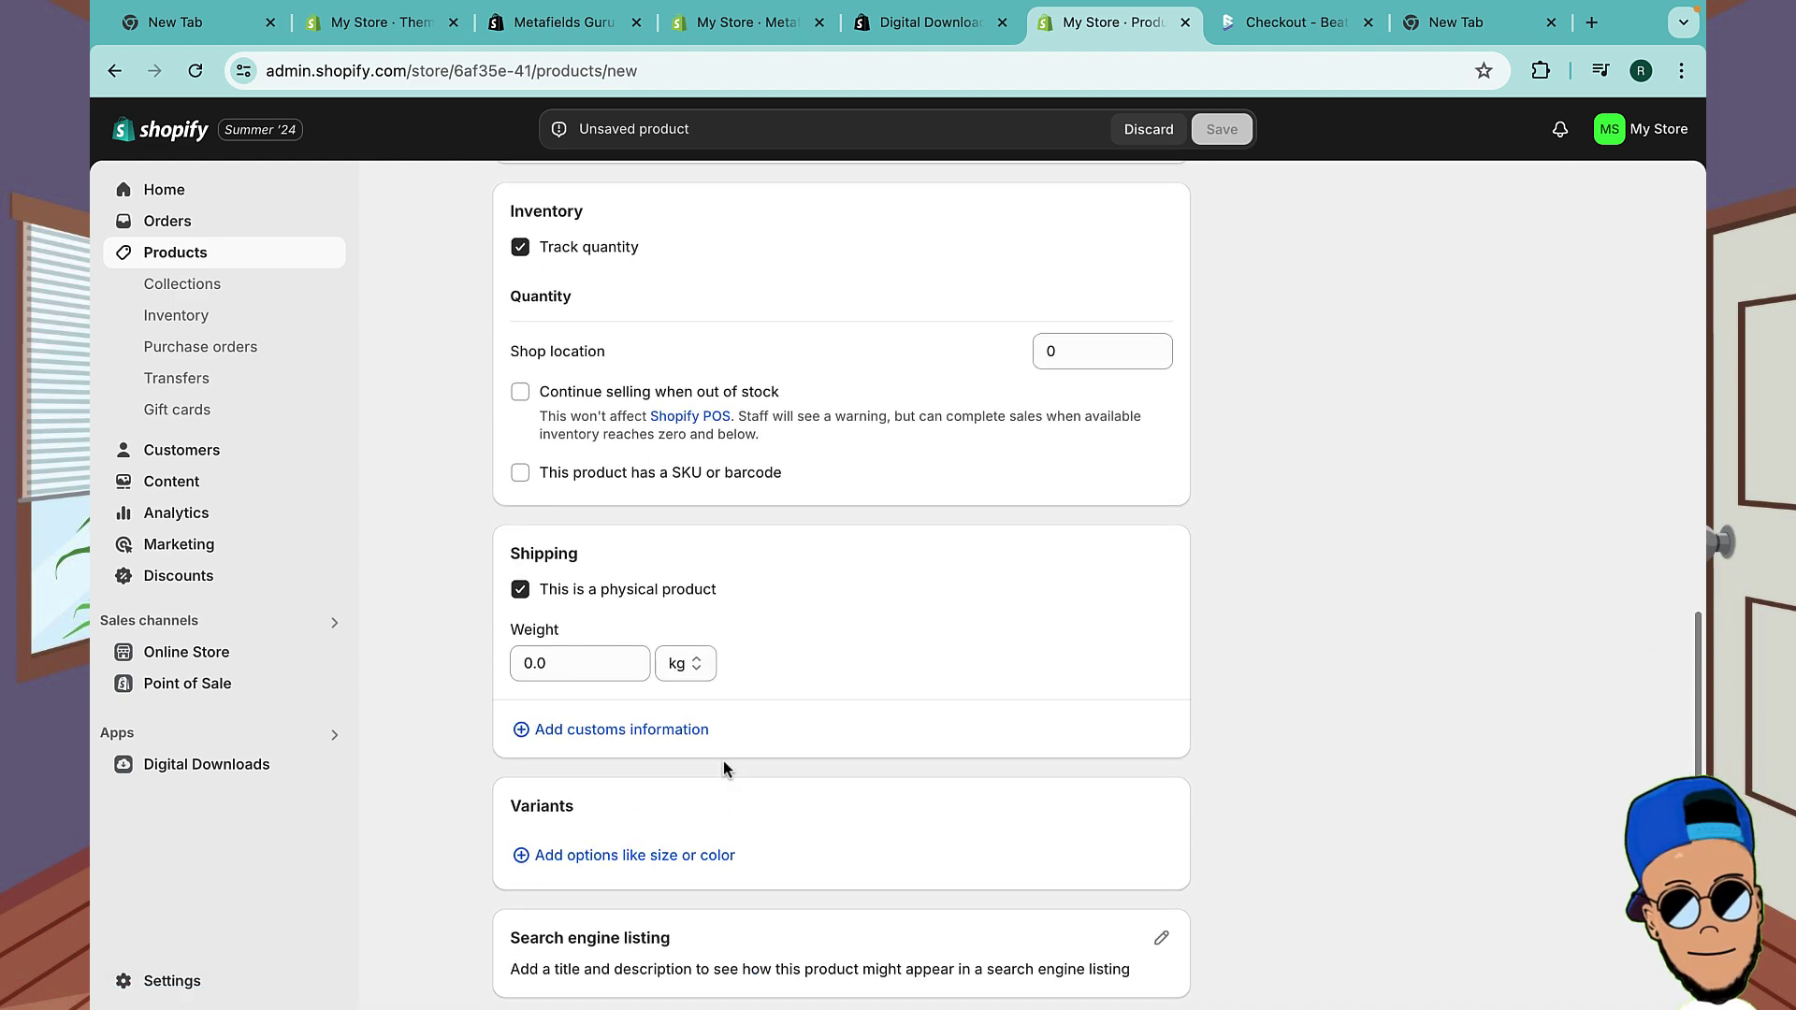
scroll(725, 762, up, 3)
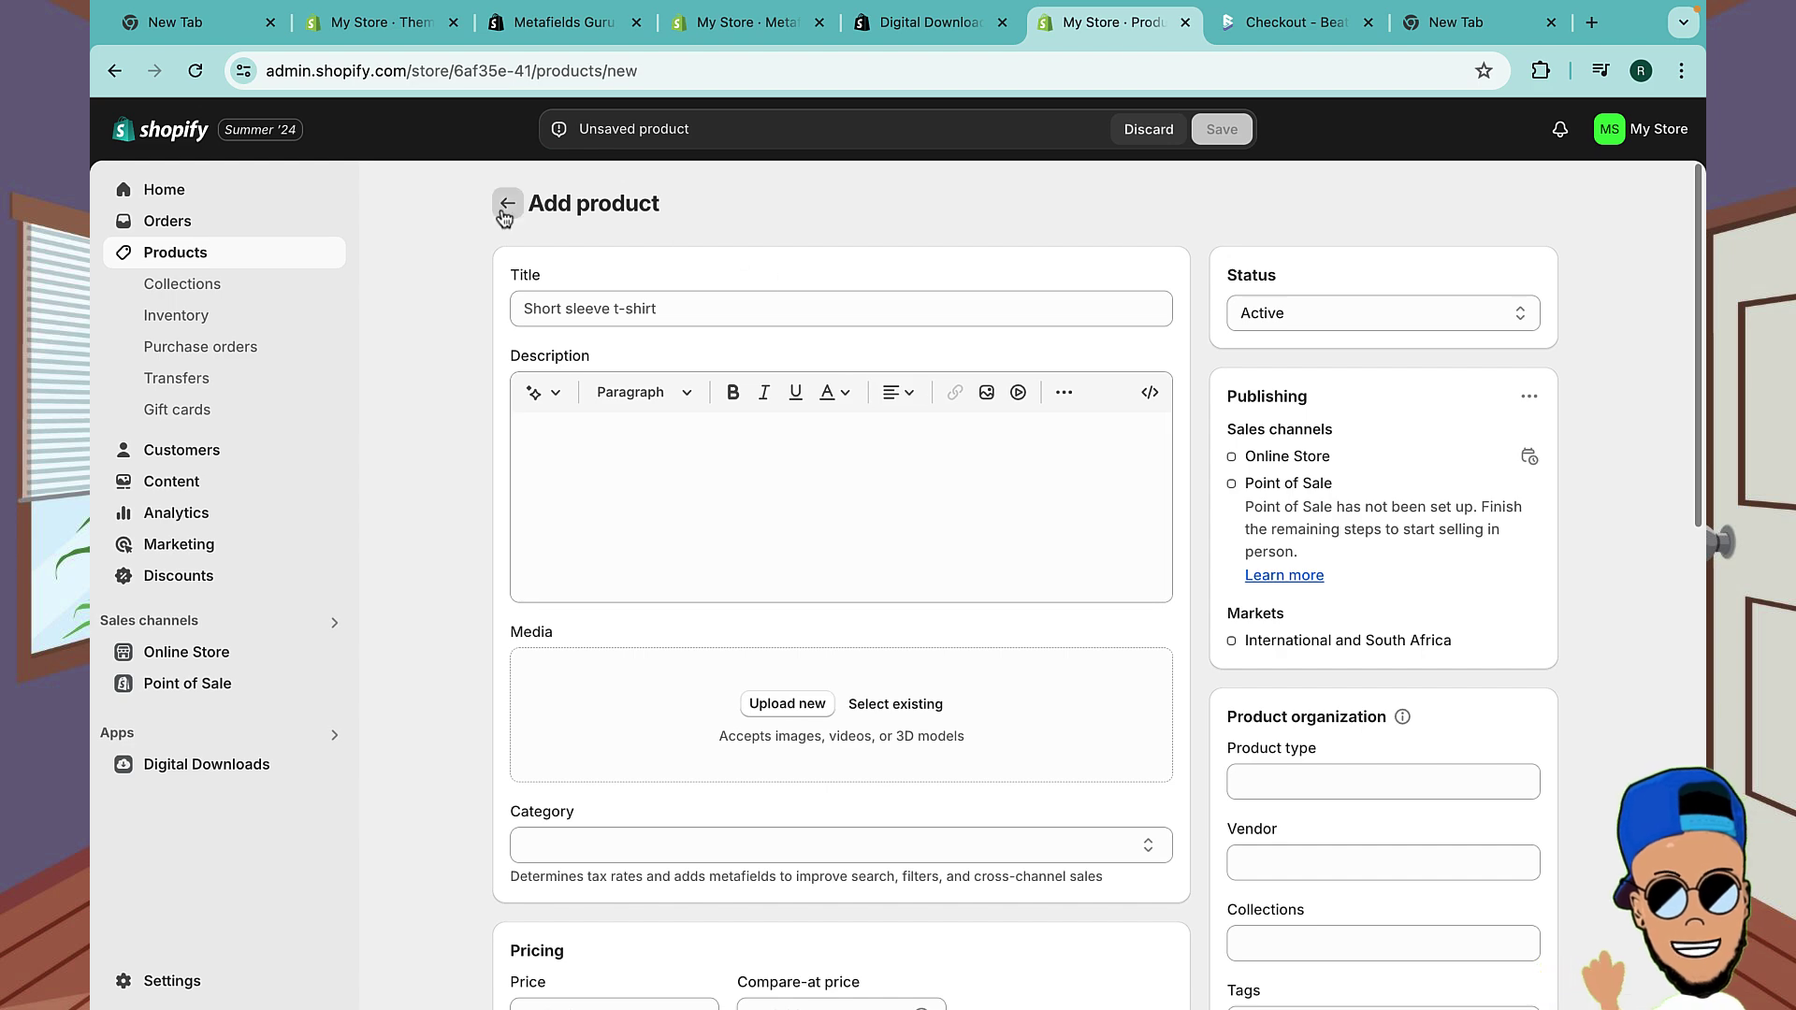
click(1149, 130)
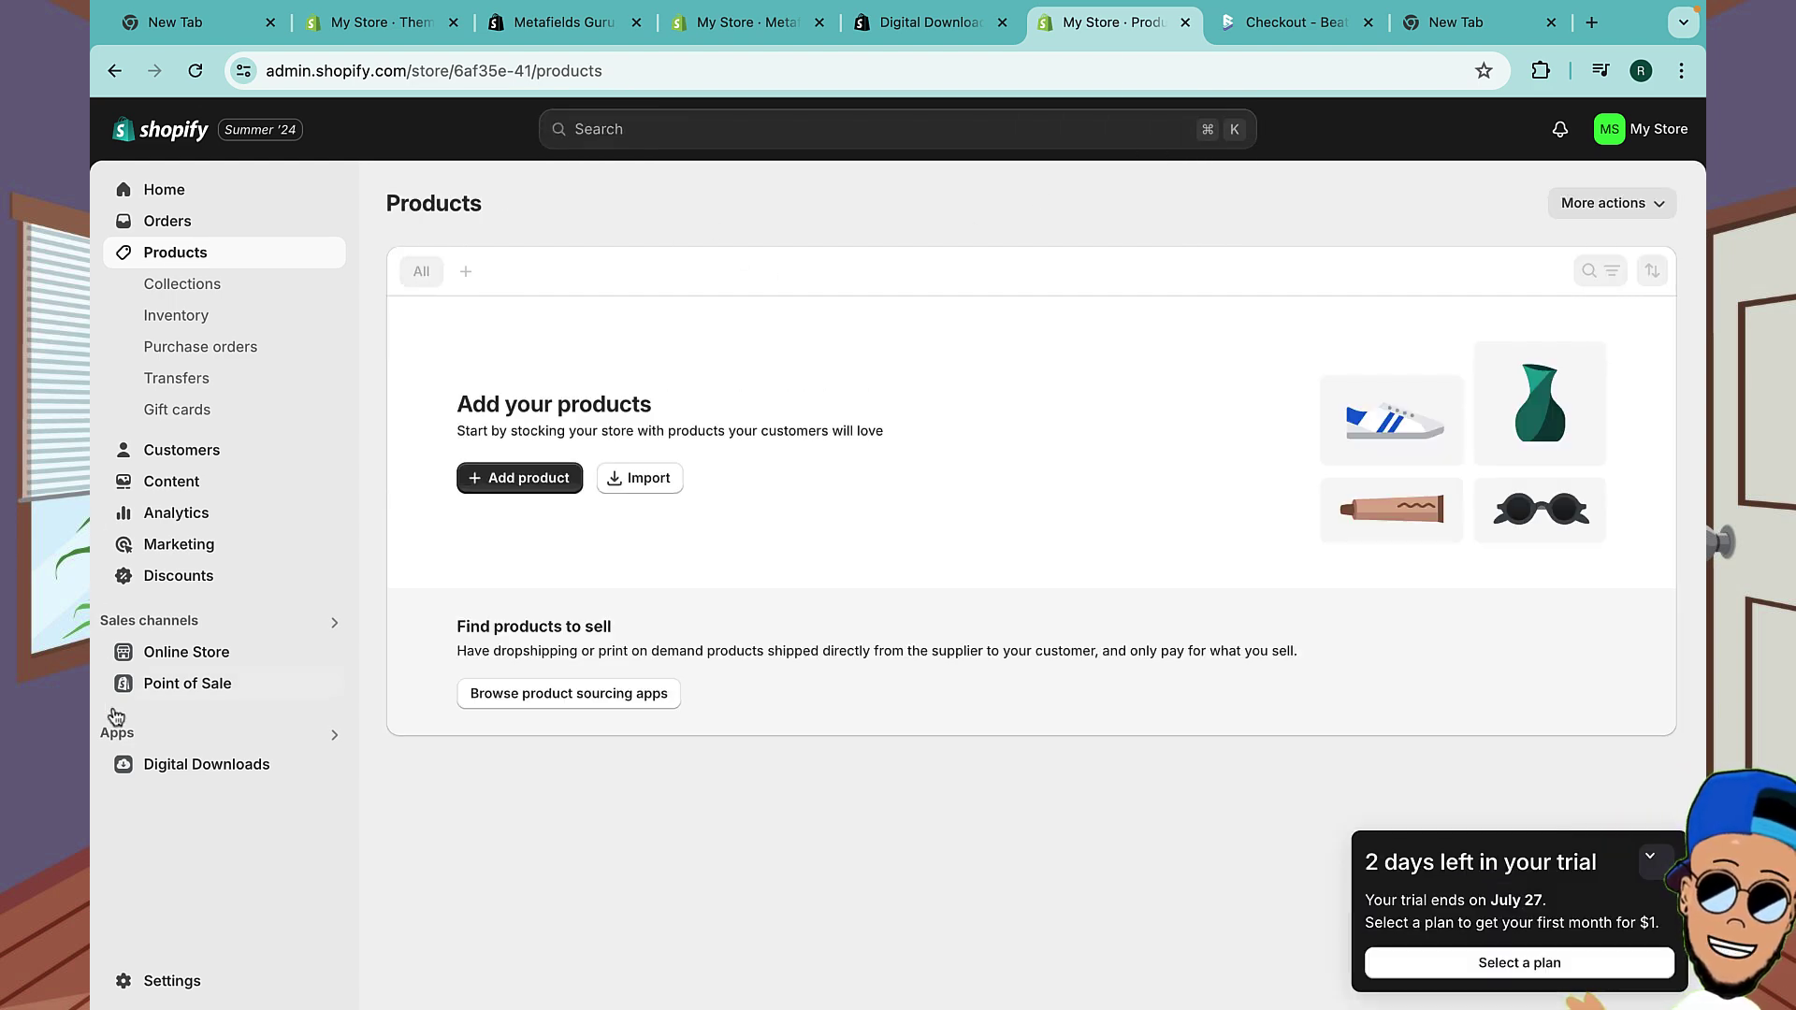
Go to Settings › Custom data › Products and begin adding a metafield definition
click(164, 984)
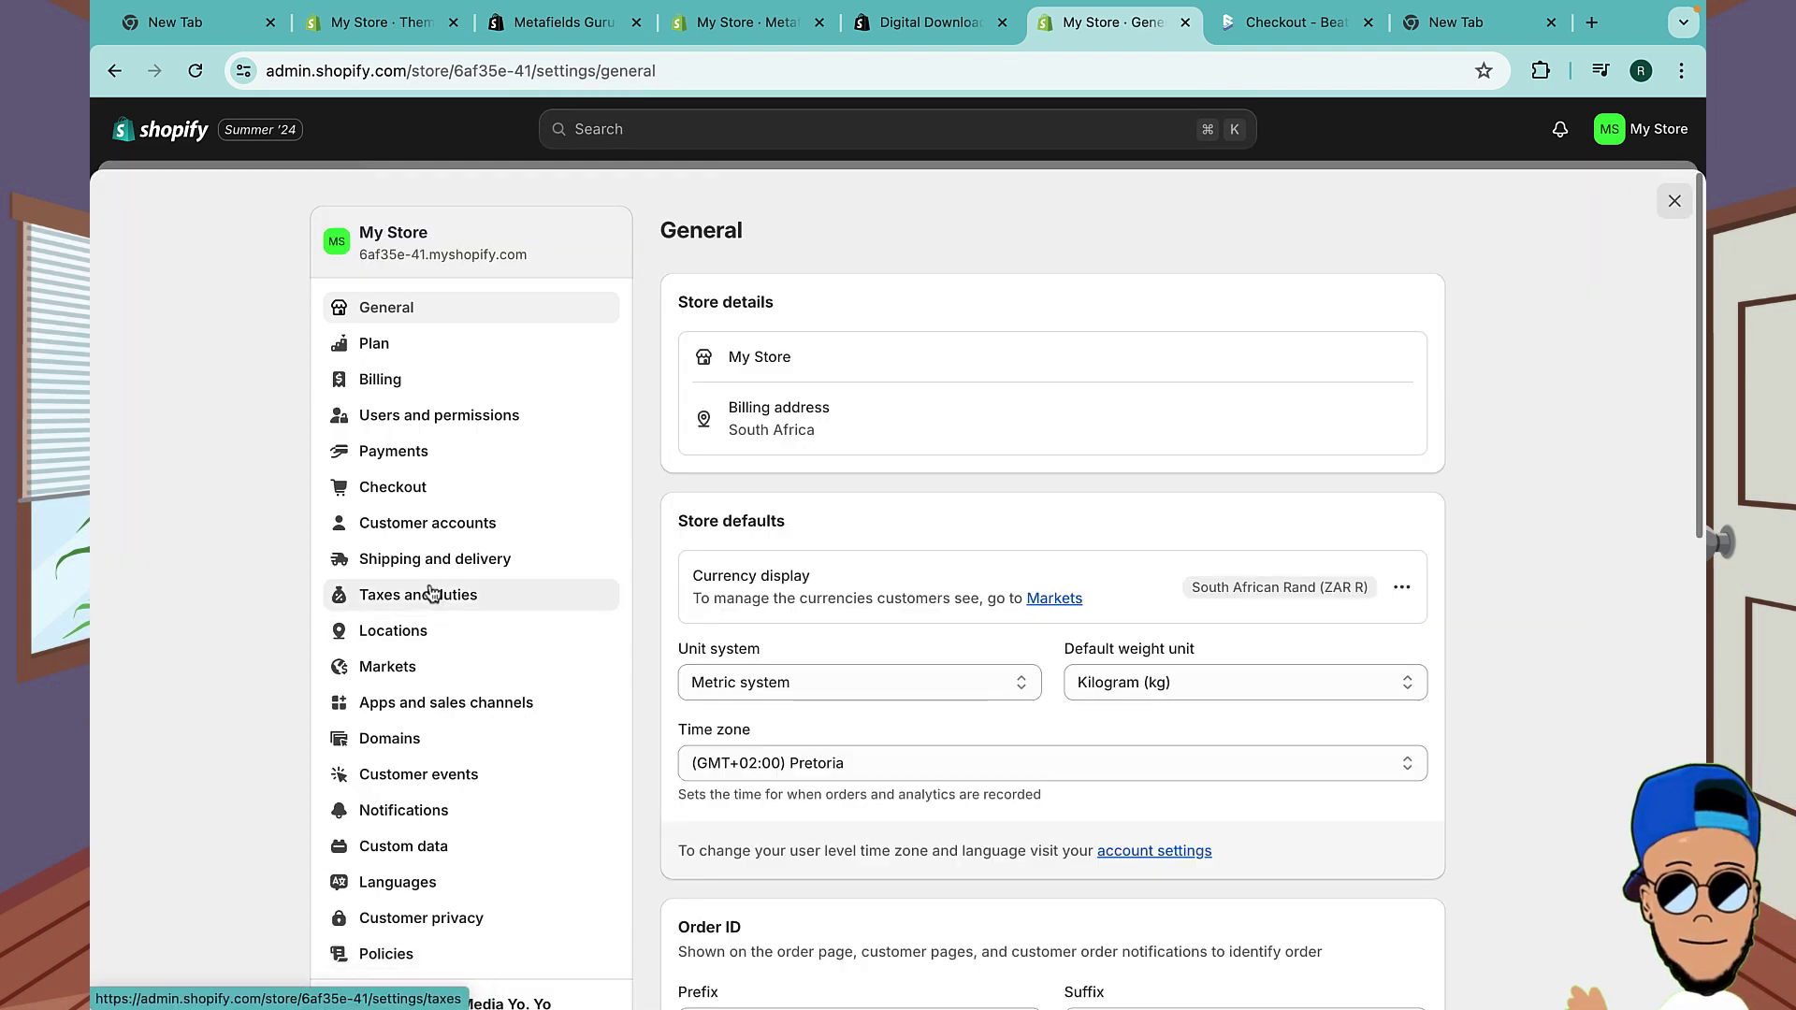
click(426, 848)
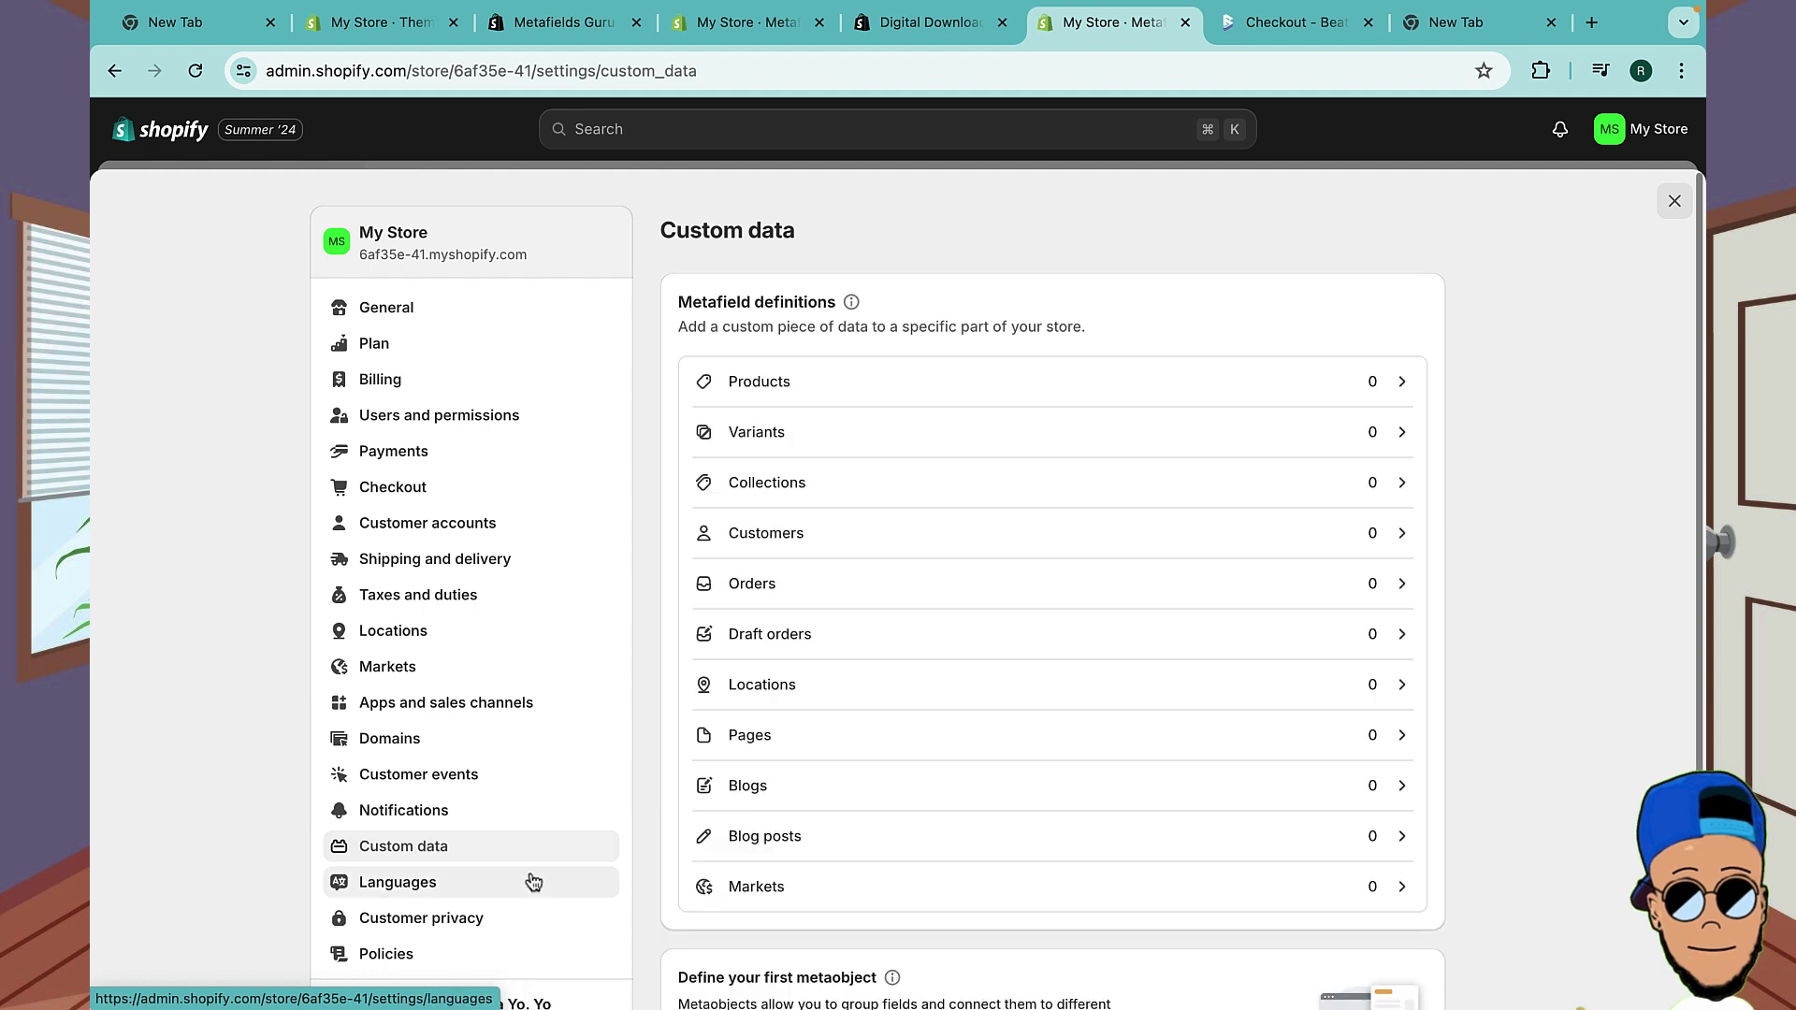
click(823, 386)
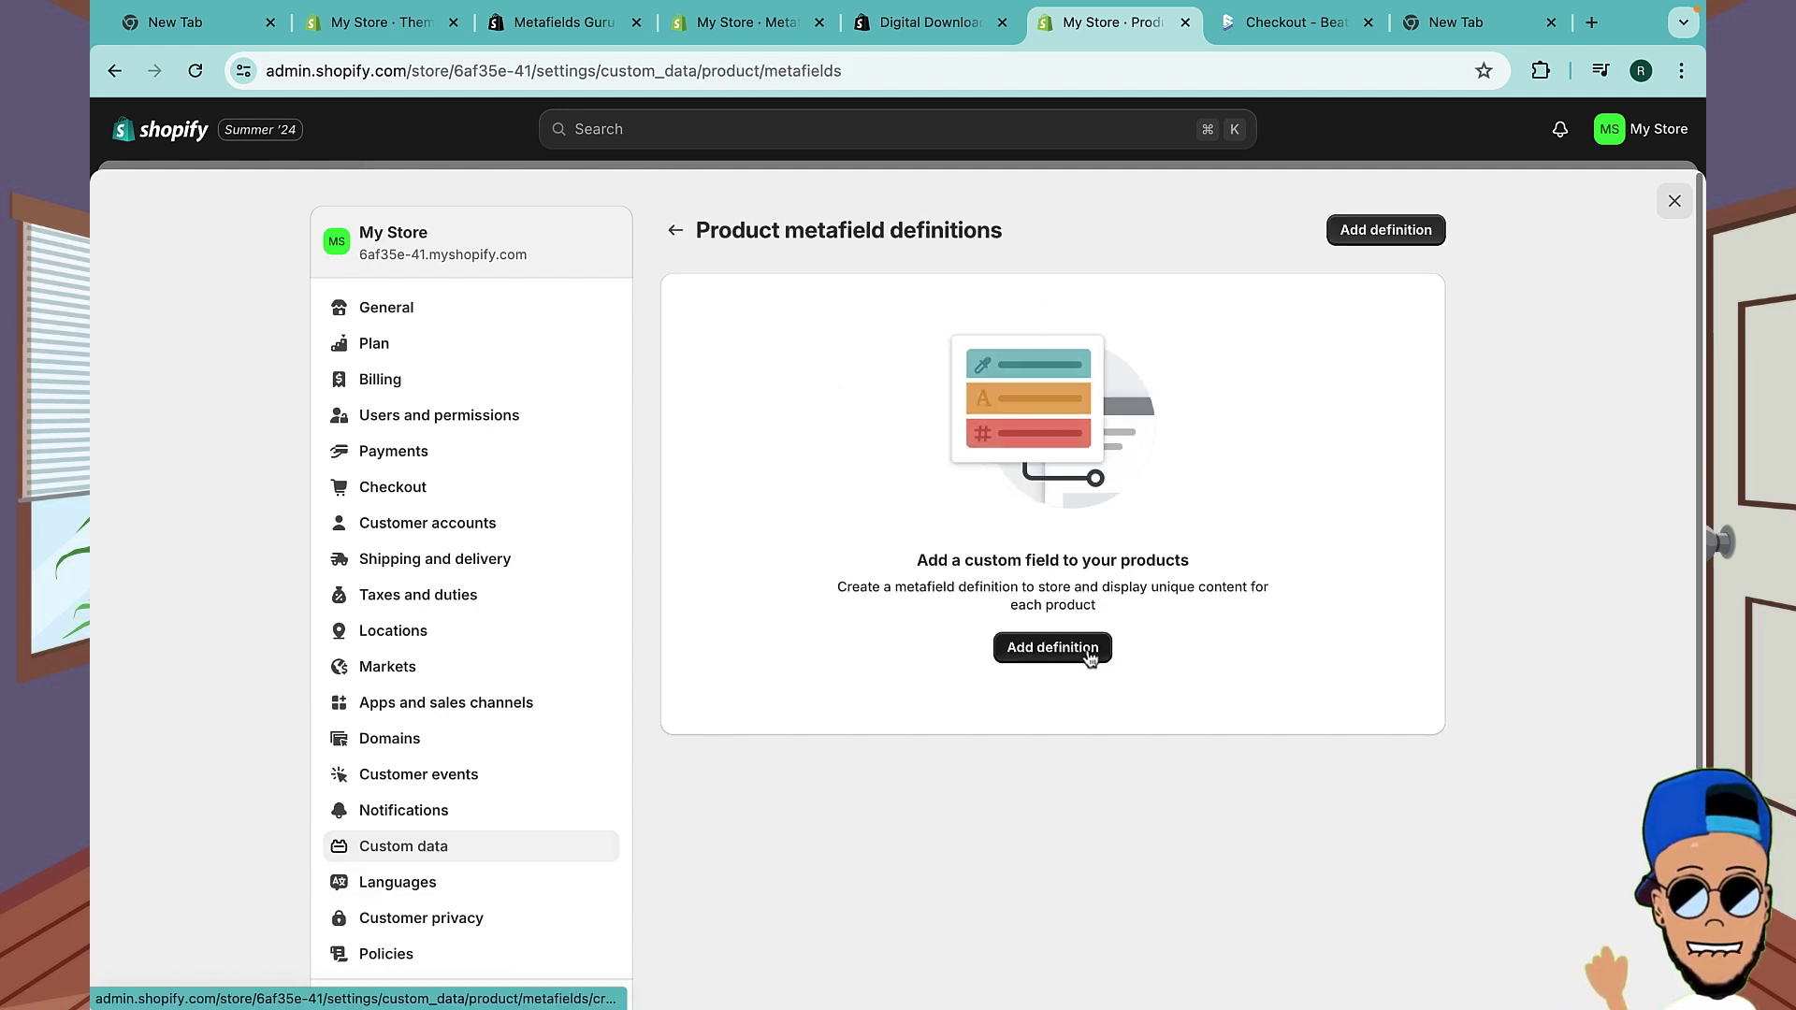
click(1057, 648)
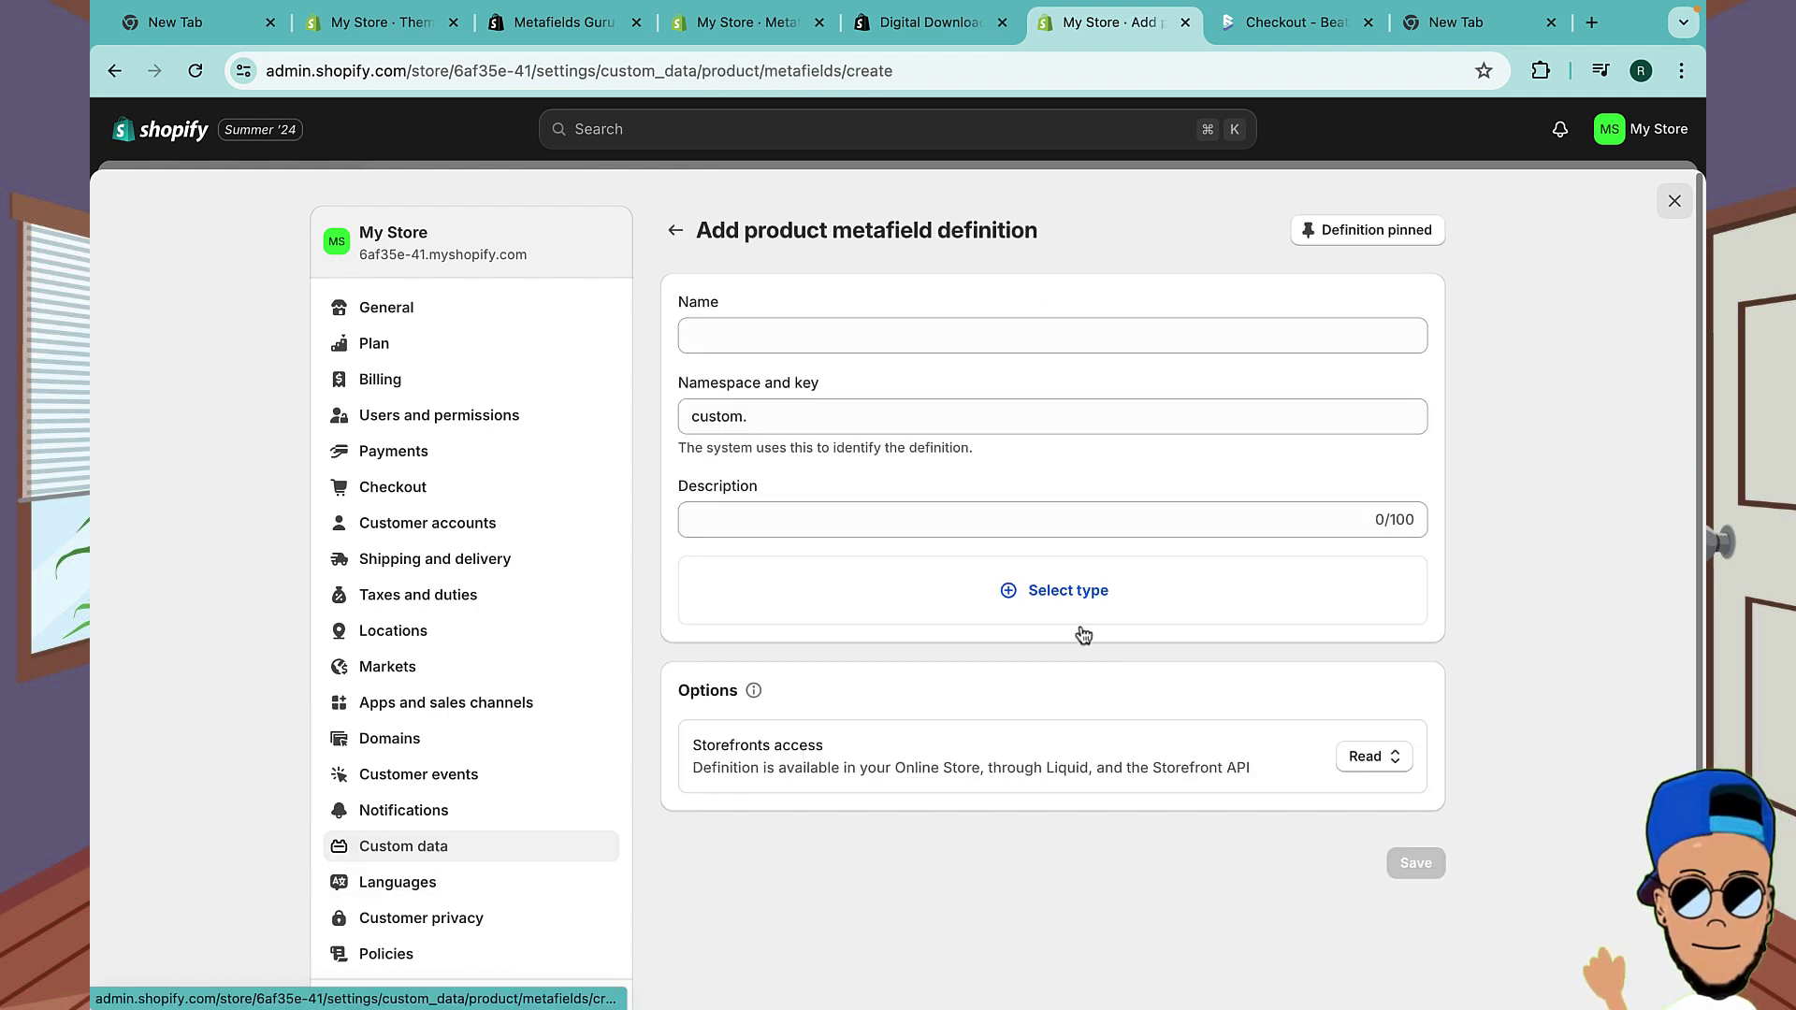
Name the metafield Audio Preview and change its key to audio.preview
click(845, 338)
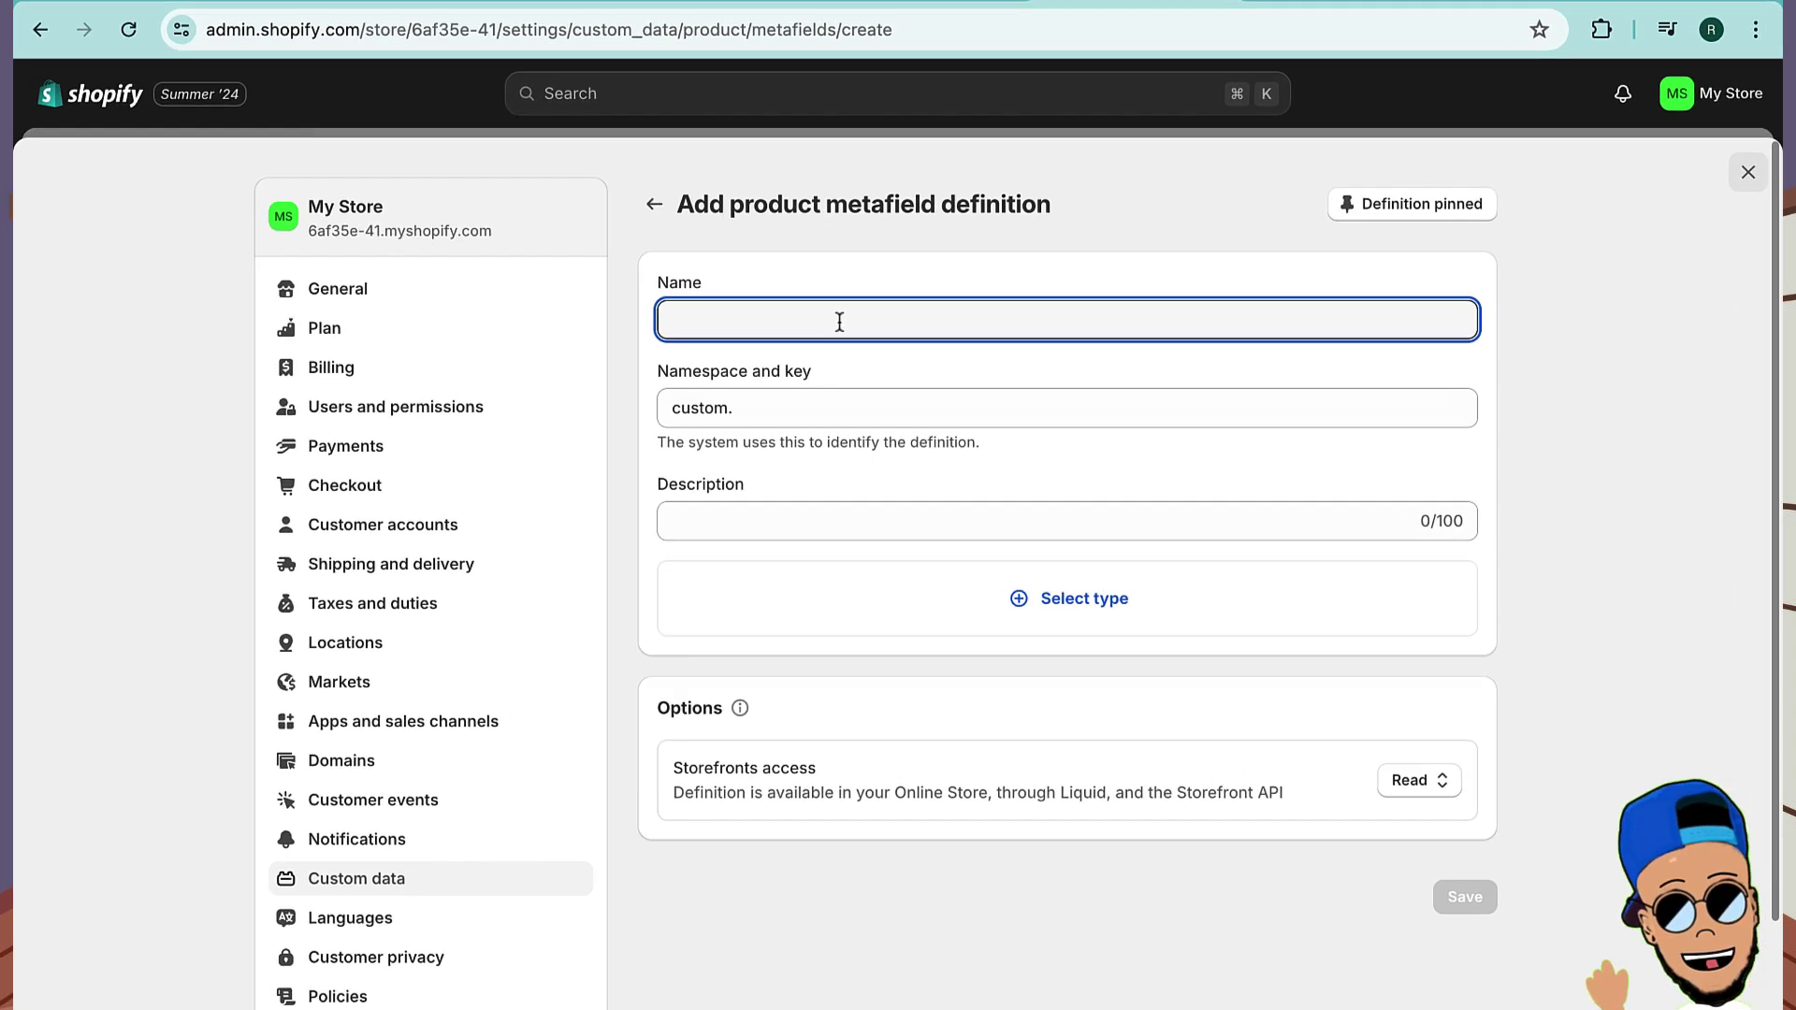
text(Audi)
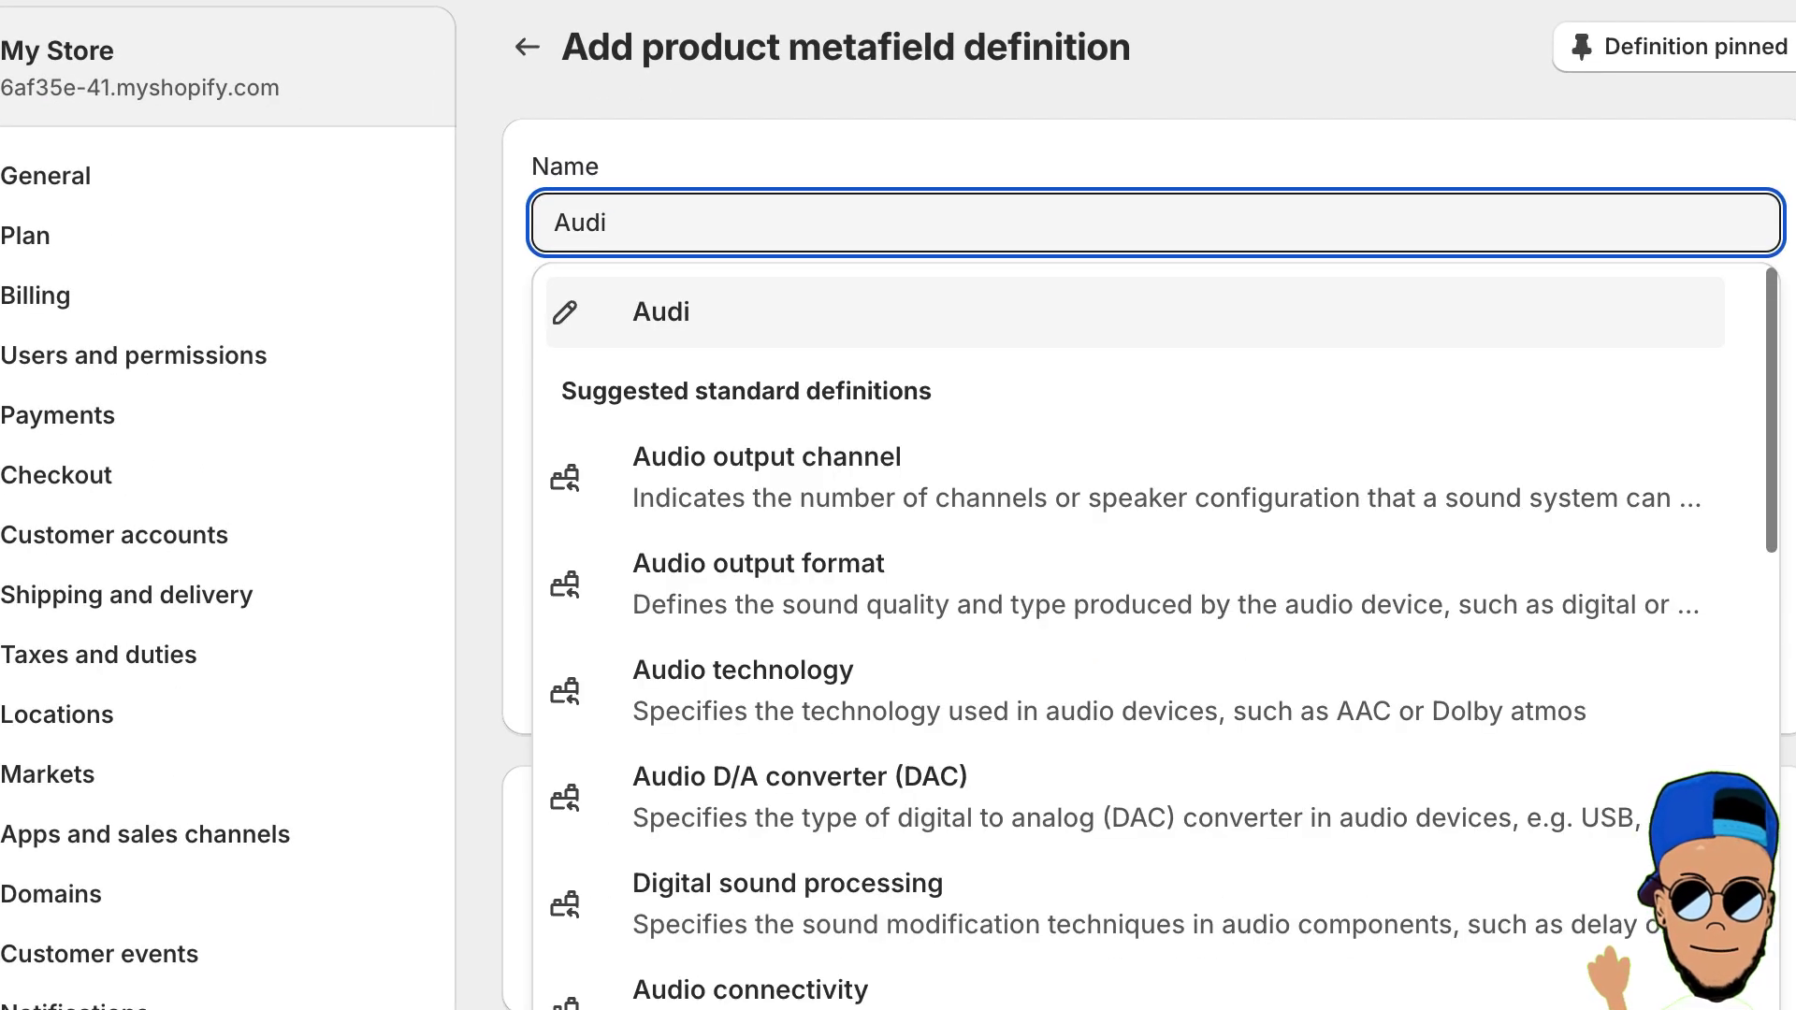
text(o Preview)
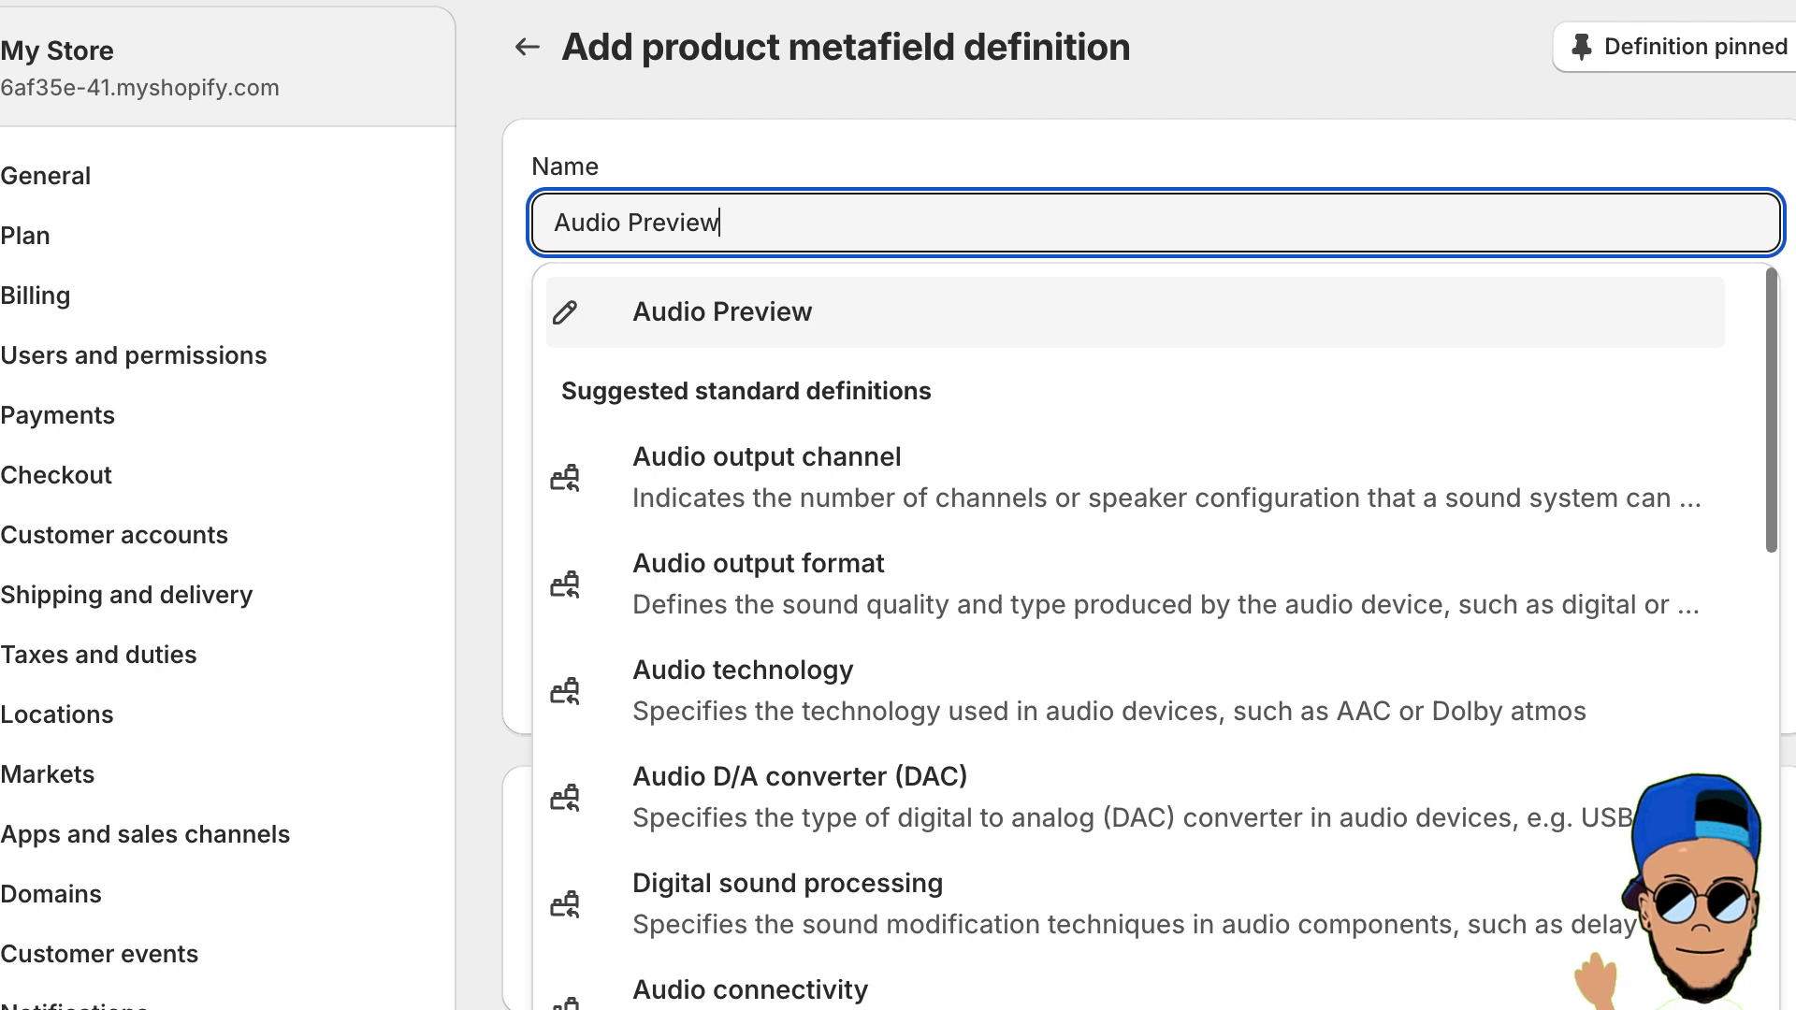
click(1221, 126)
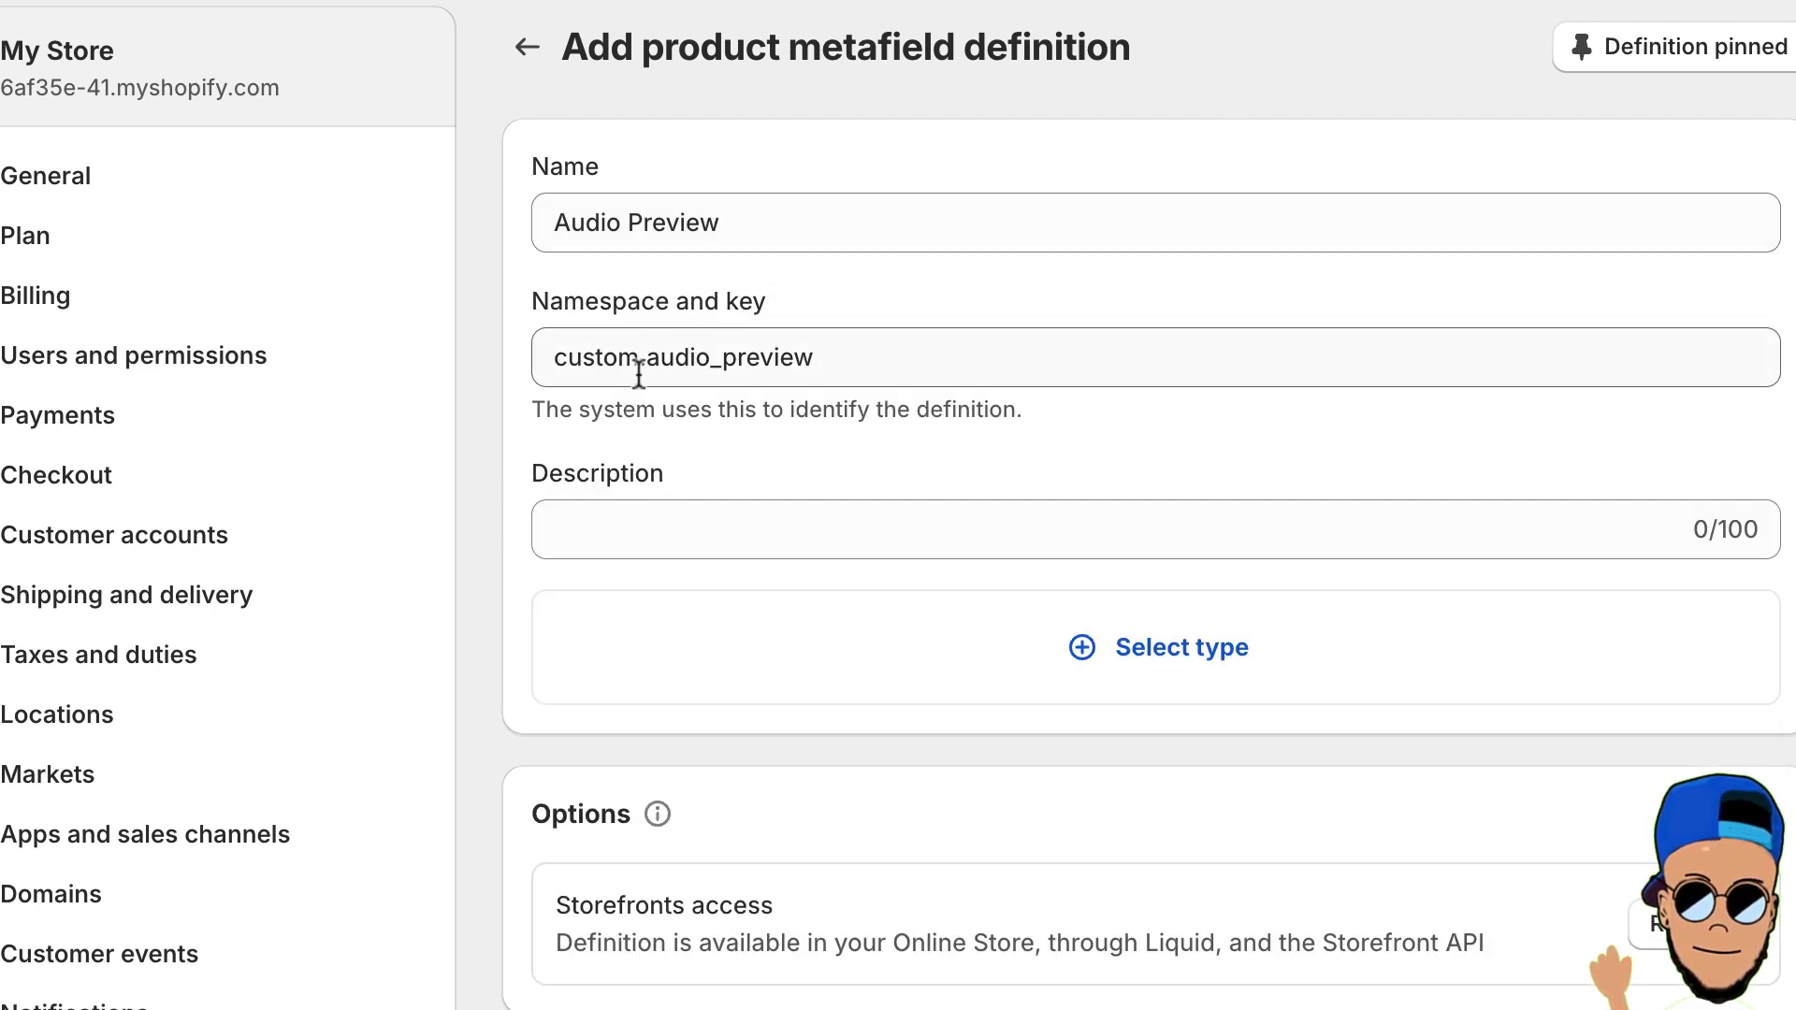
drag(875, 356, 549, 336)
text(audio.previ)
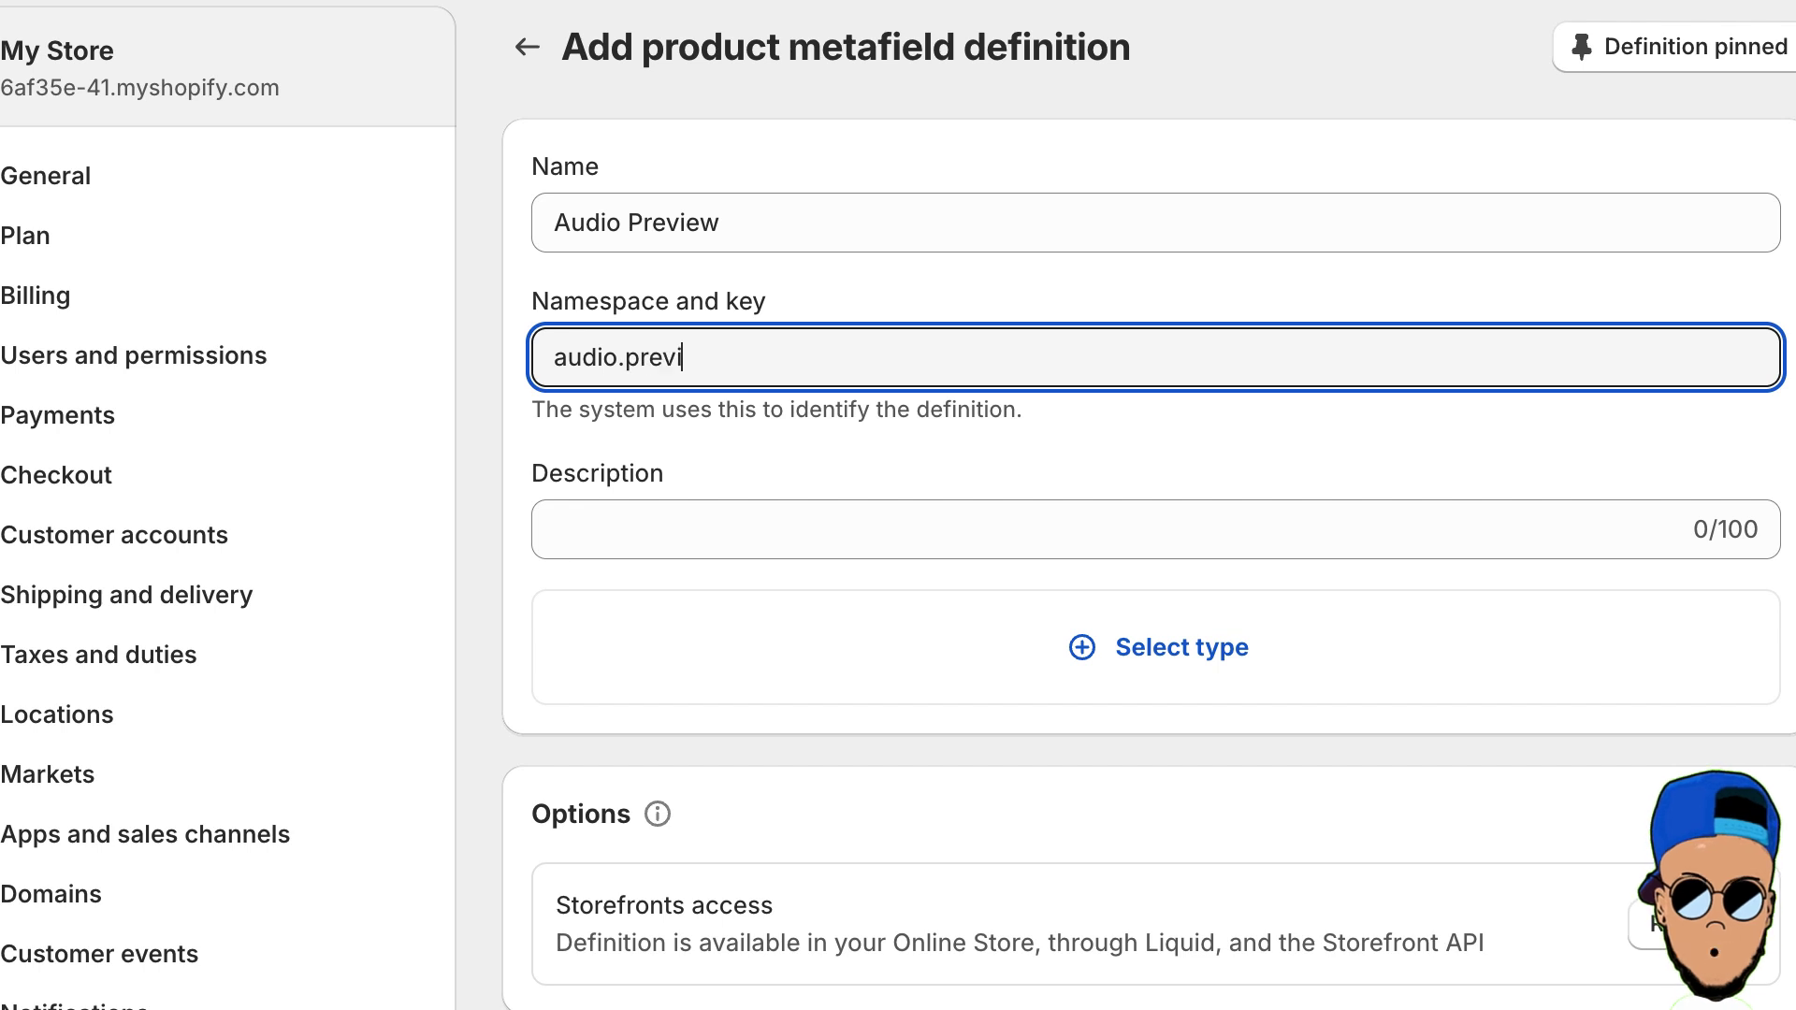
text(ew)
drag(806, 366, 449, 345)
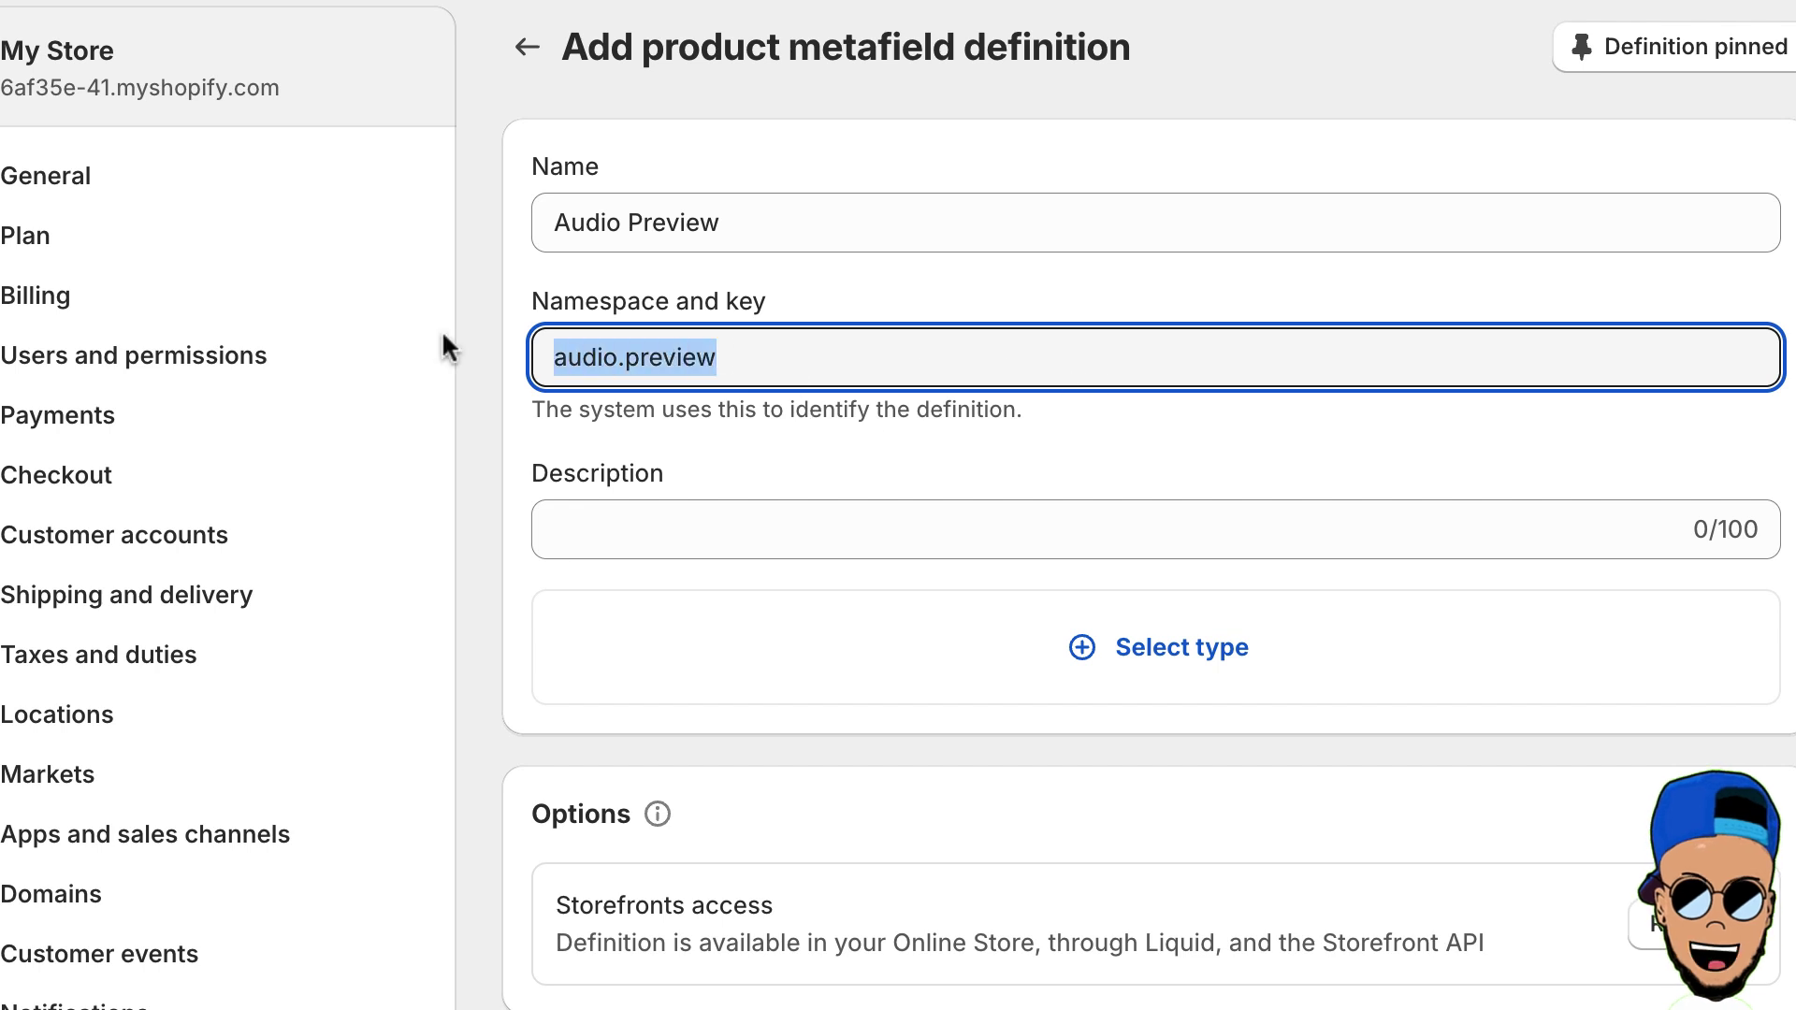
drag(803, 224, 483, 222)
key(Escape)
click(799, 164)
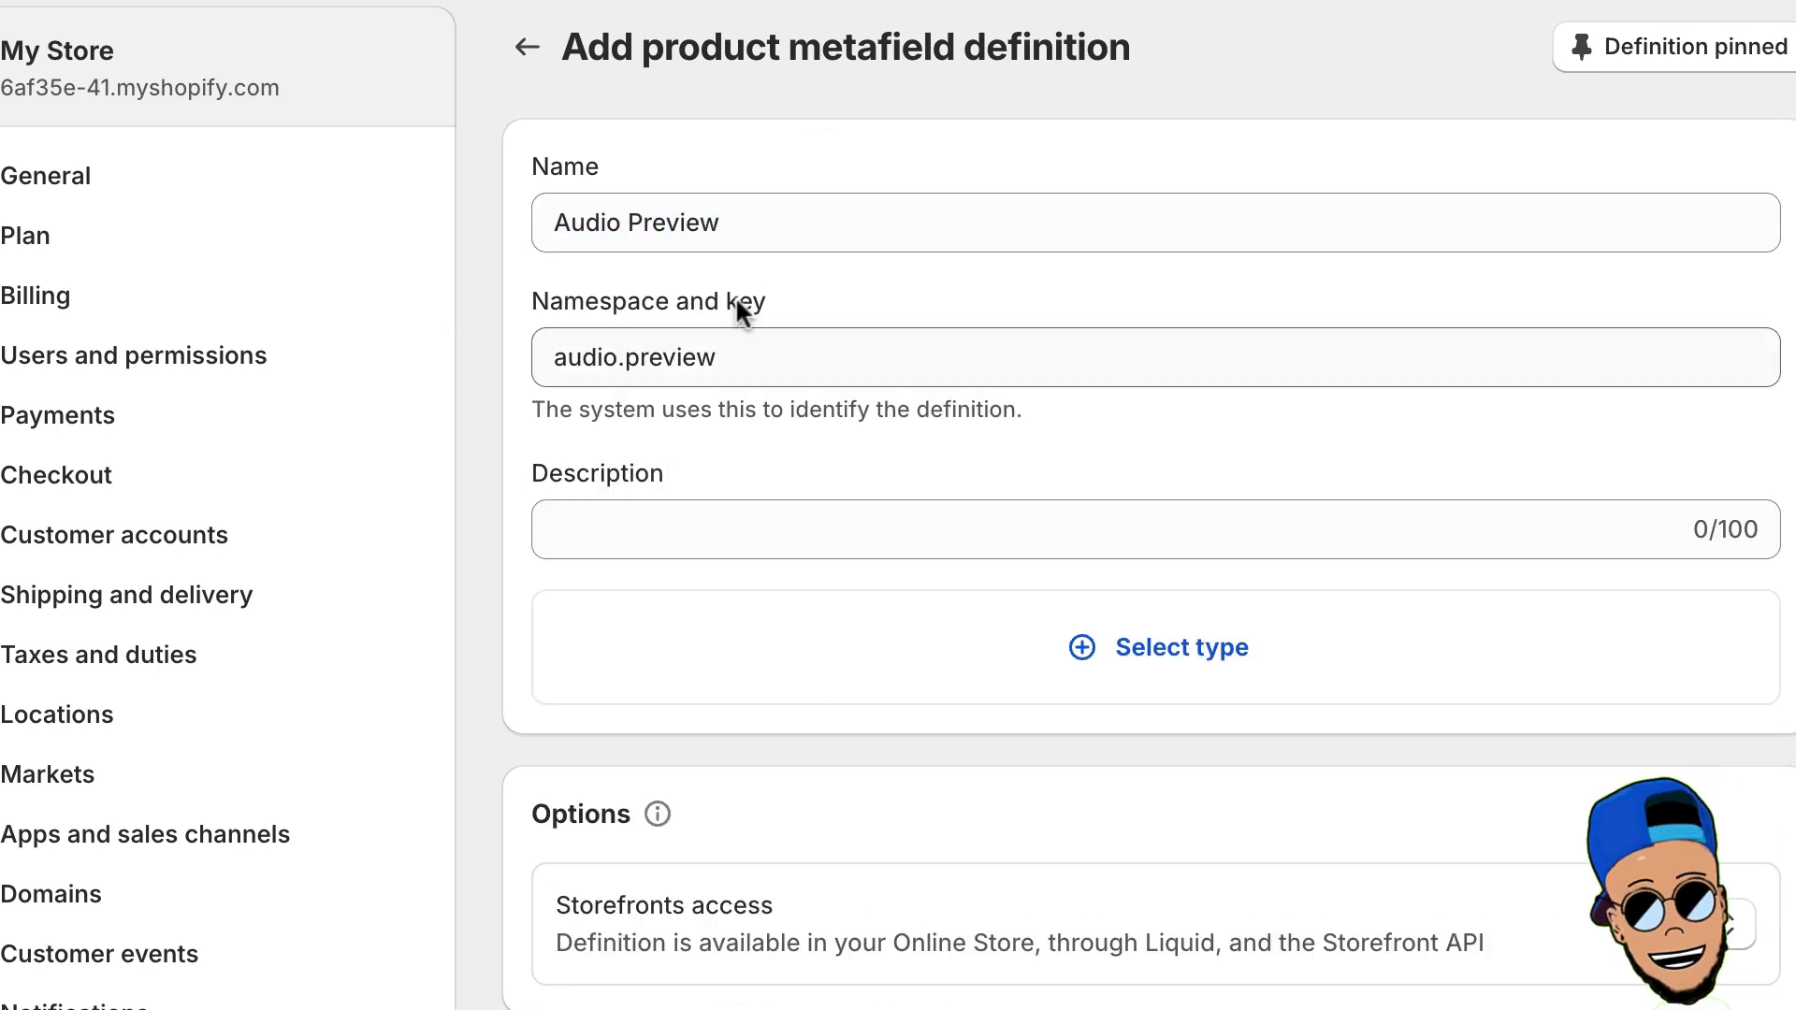
drag(754, 356, 455, 369)
click(743, 449)
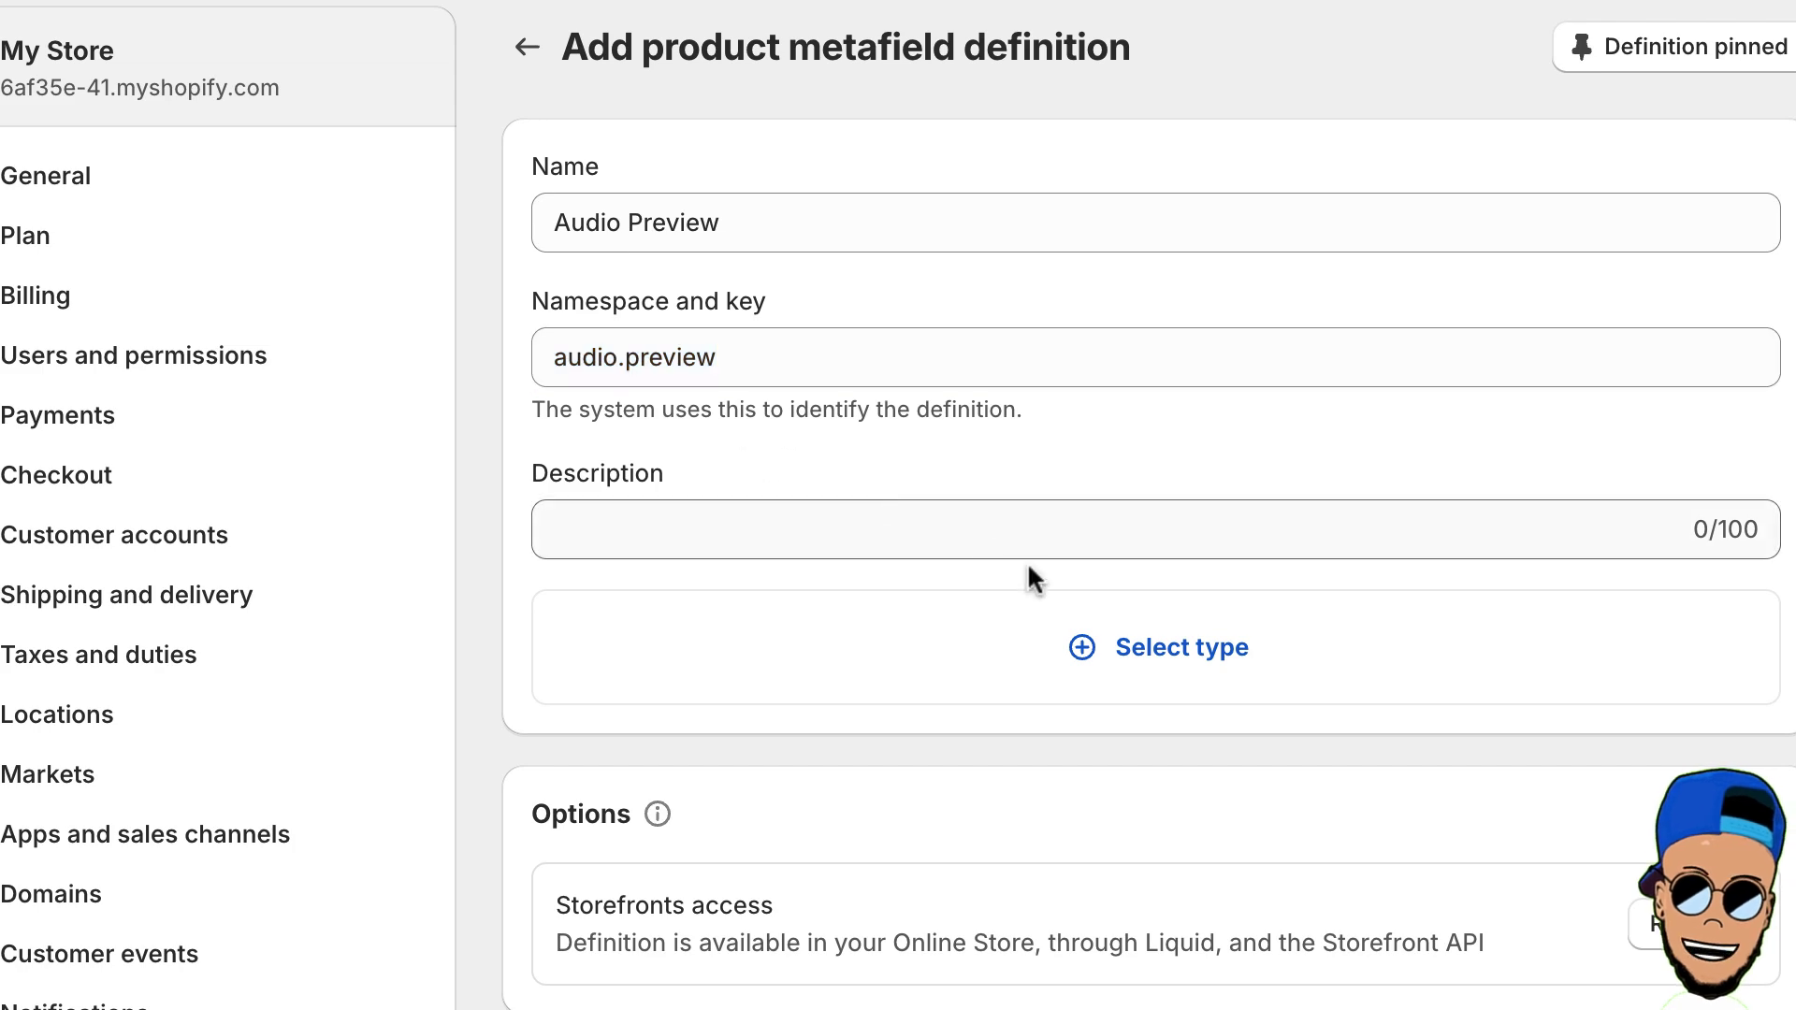
Make it a File type accepting all file types and save the definition
click(1209, 657)
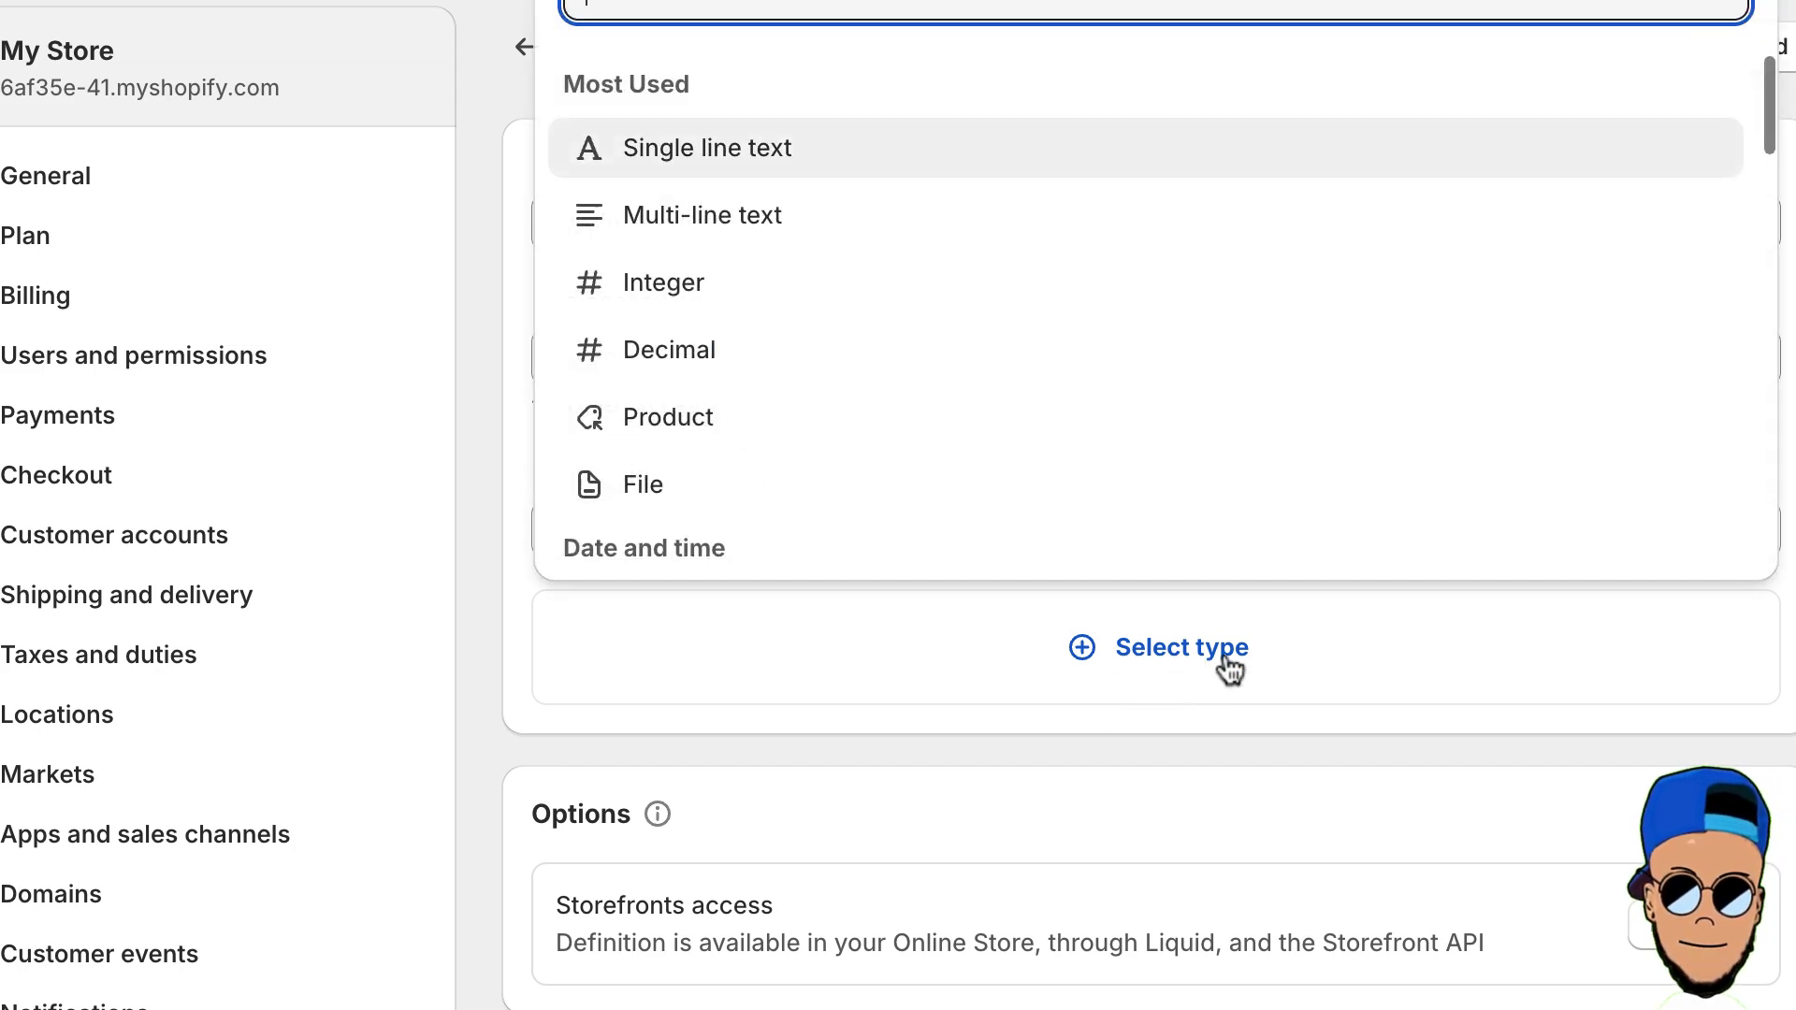
click(654, 490)
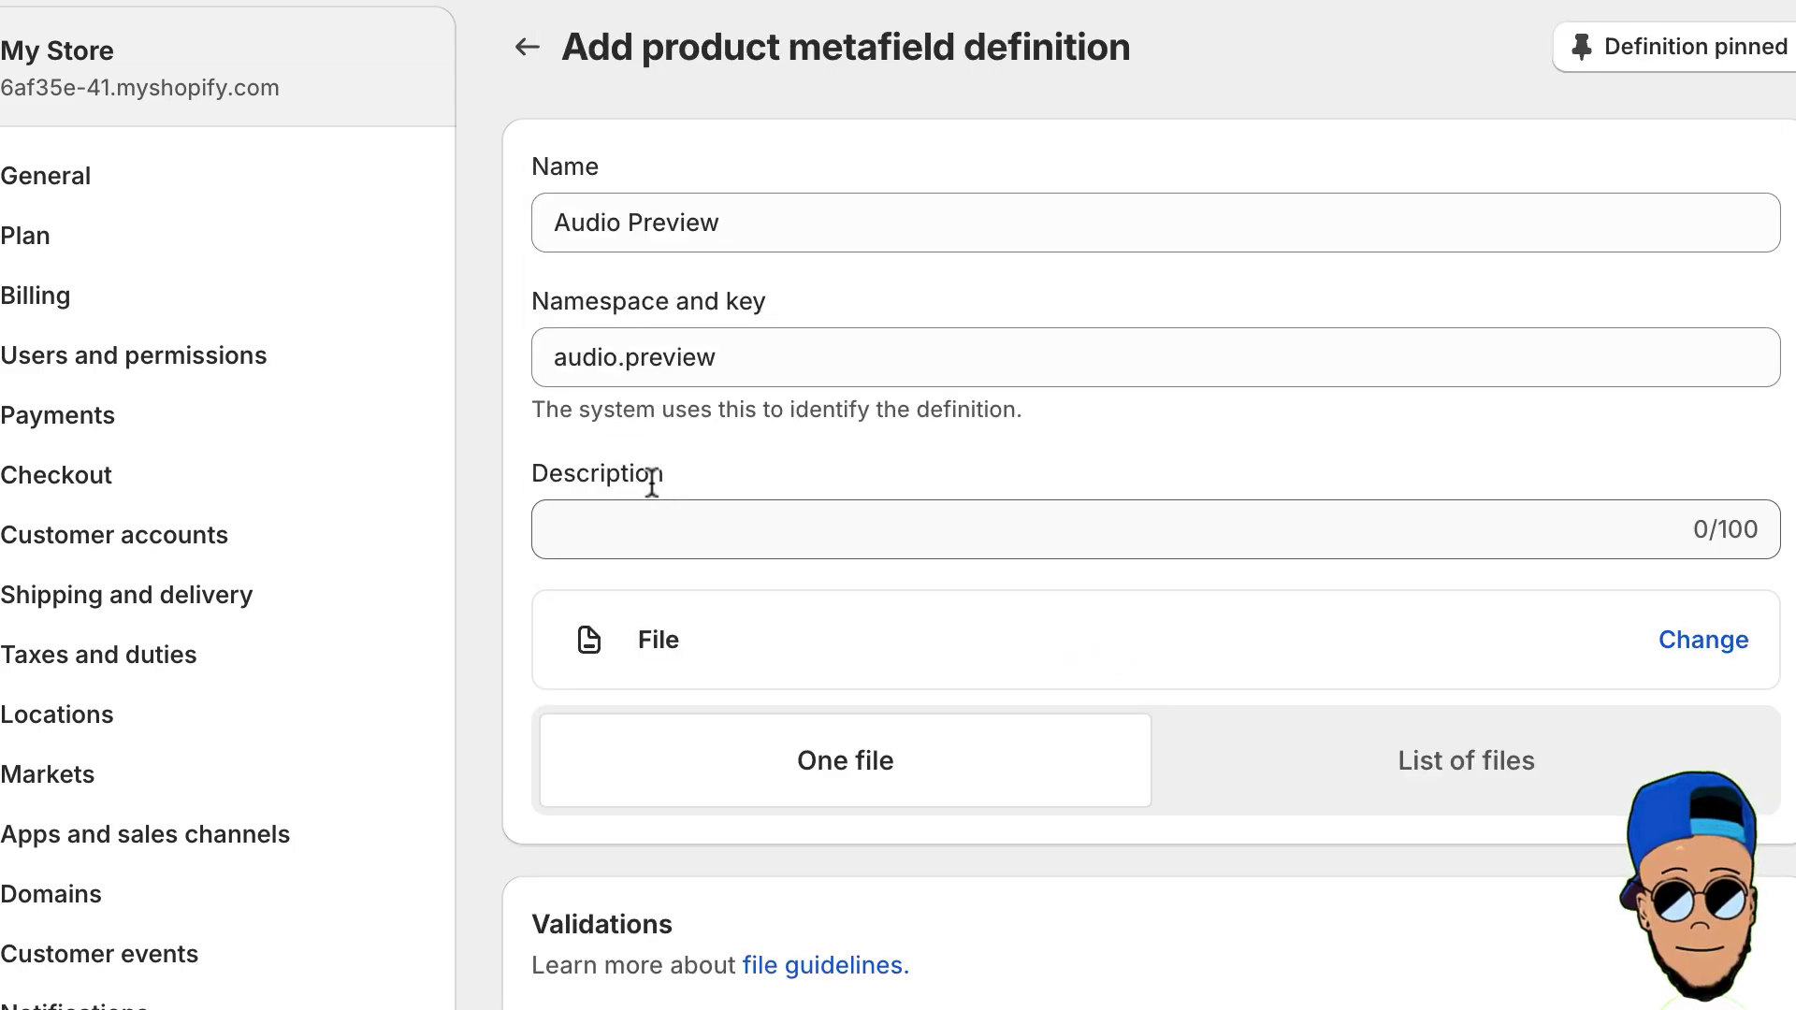
scroll(1100, 863, down, 5)
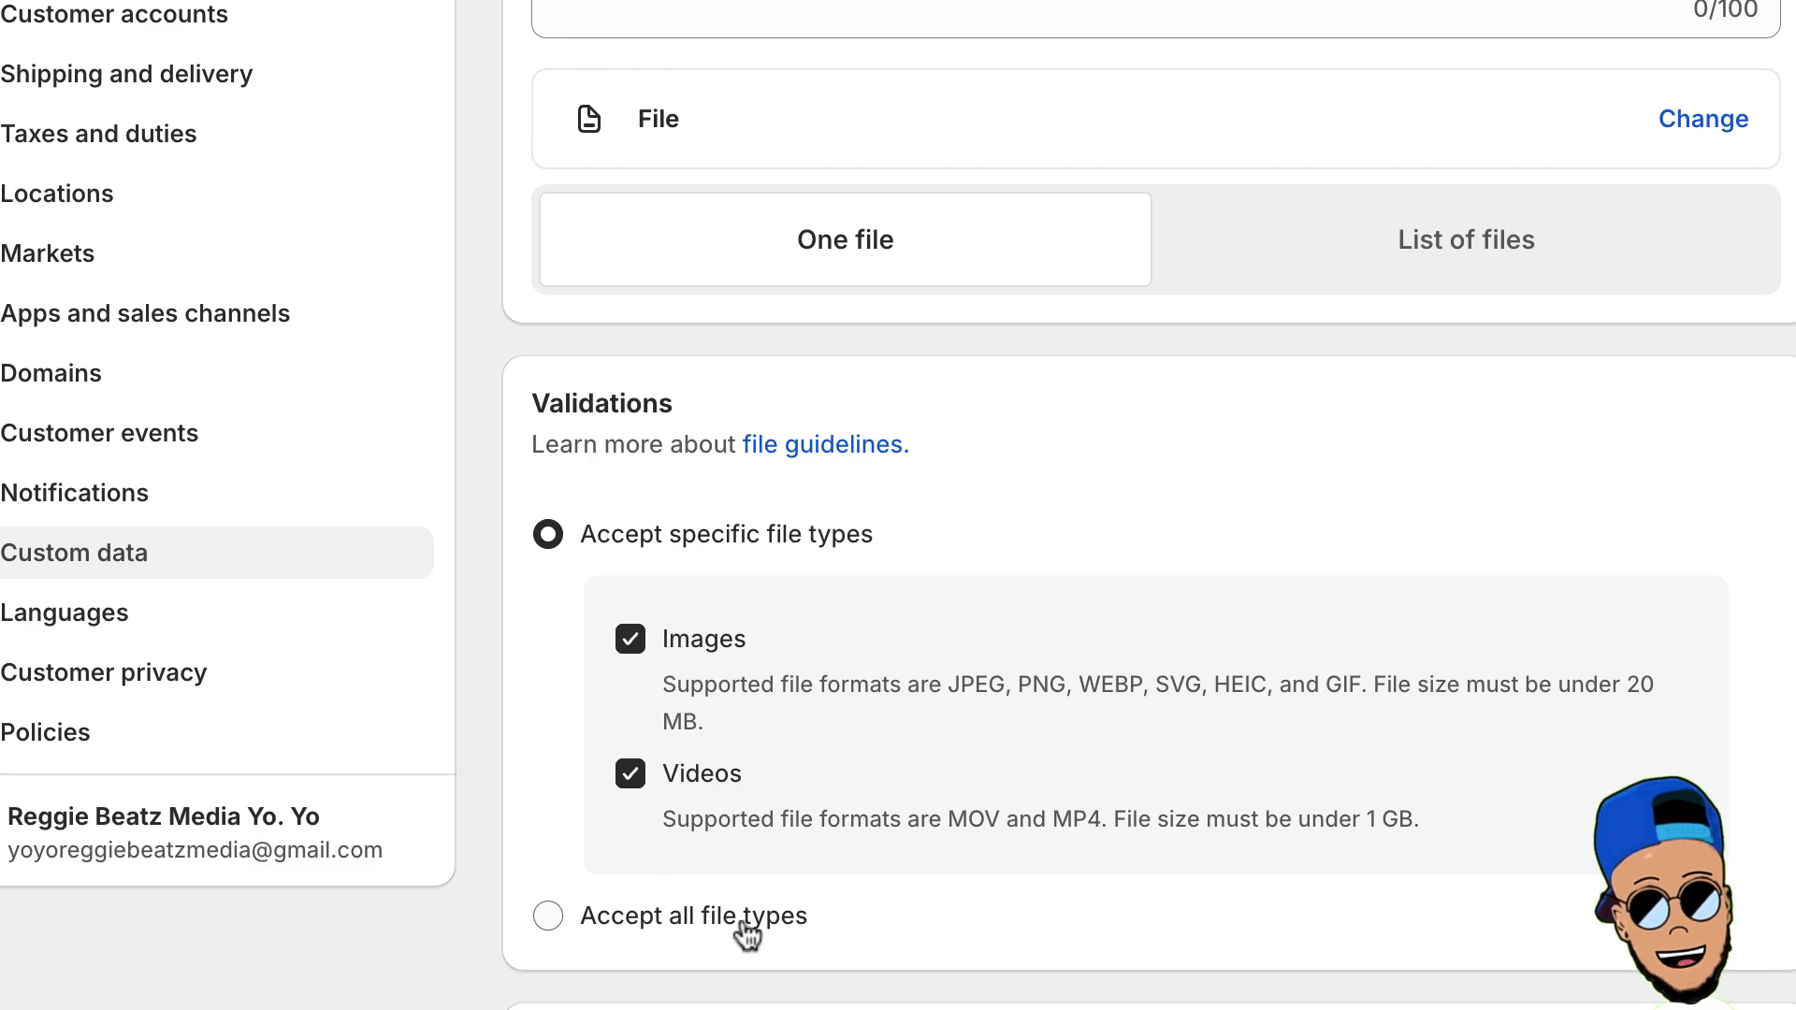
click(702, 915)
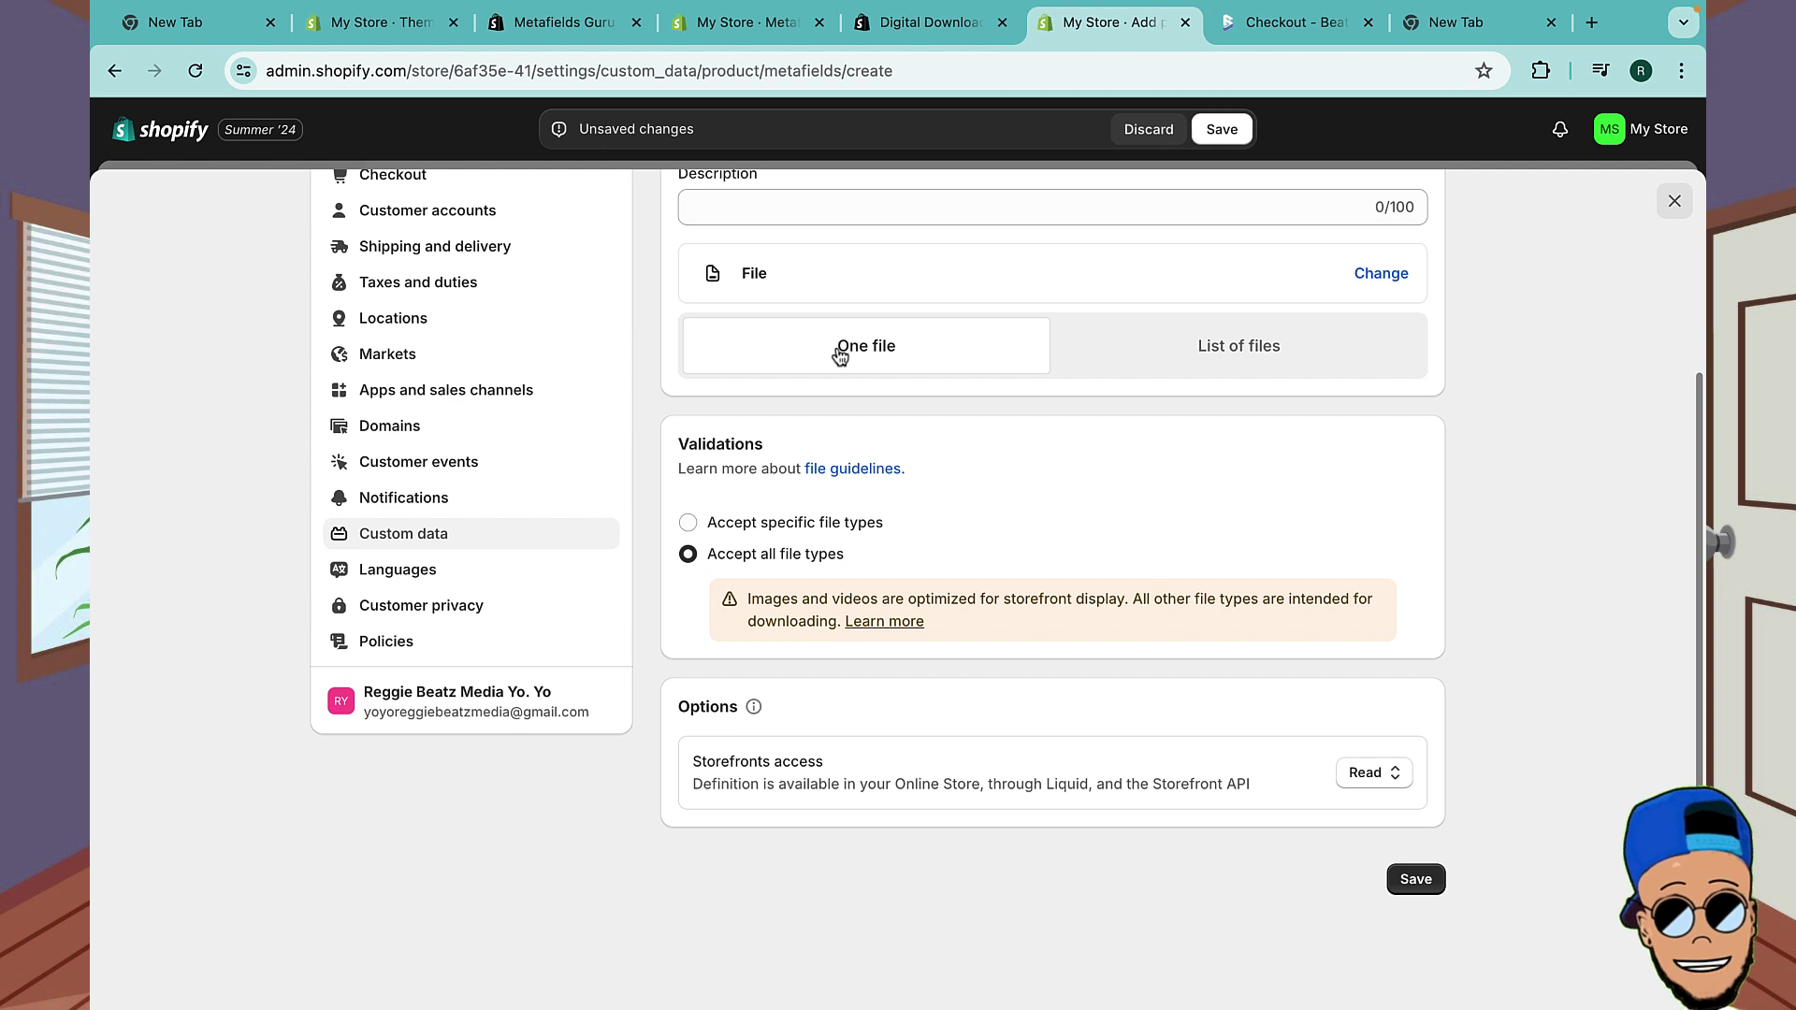
click(1431, 881)
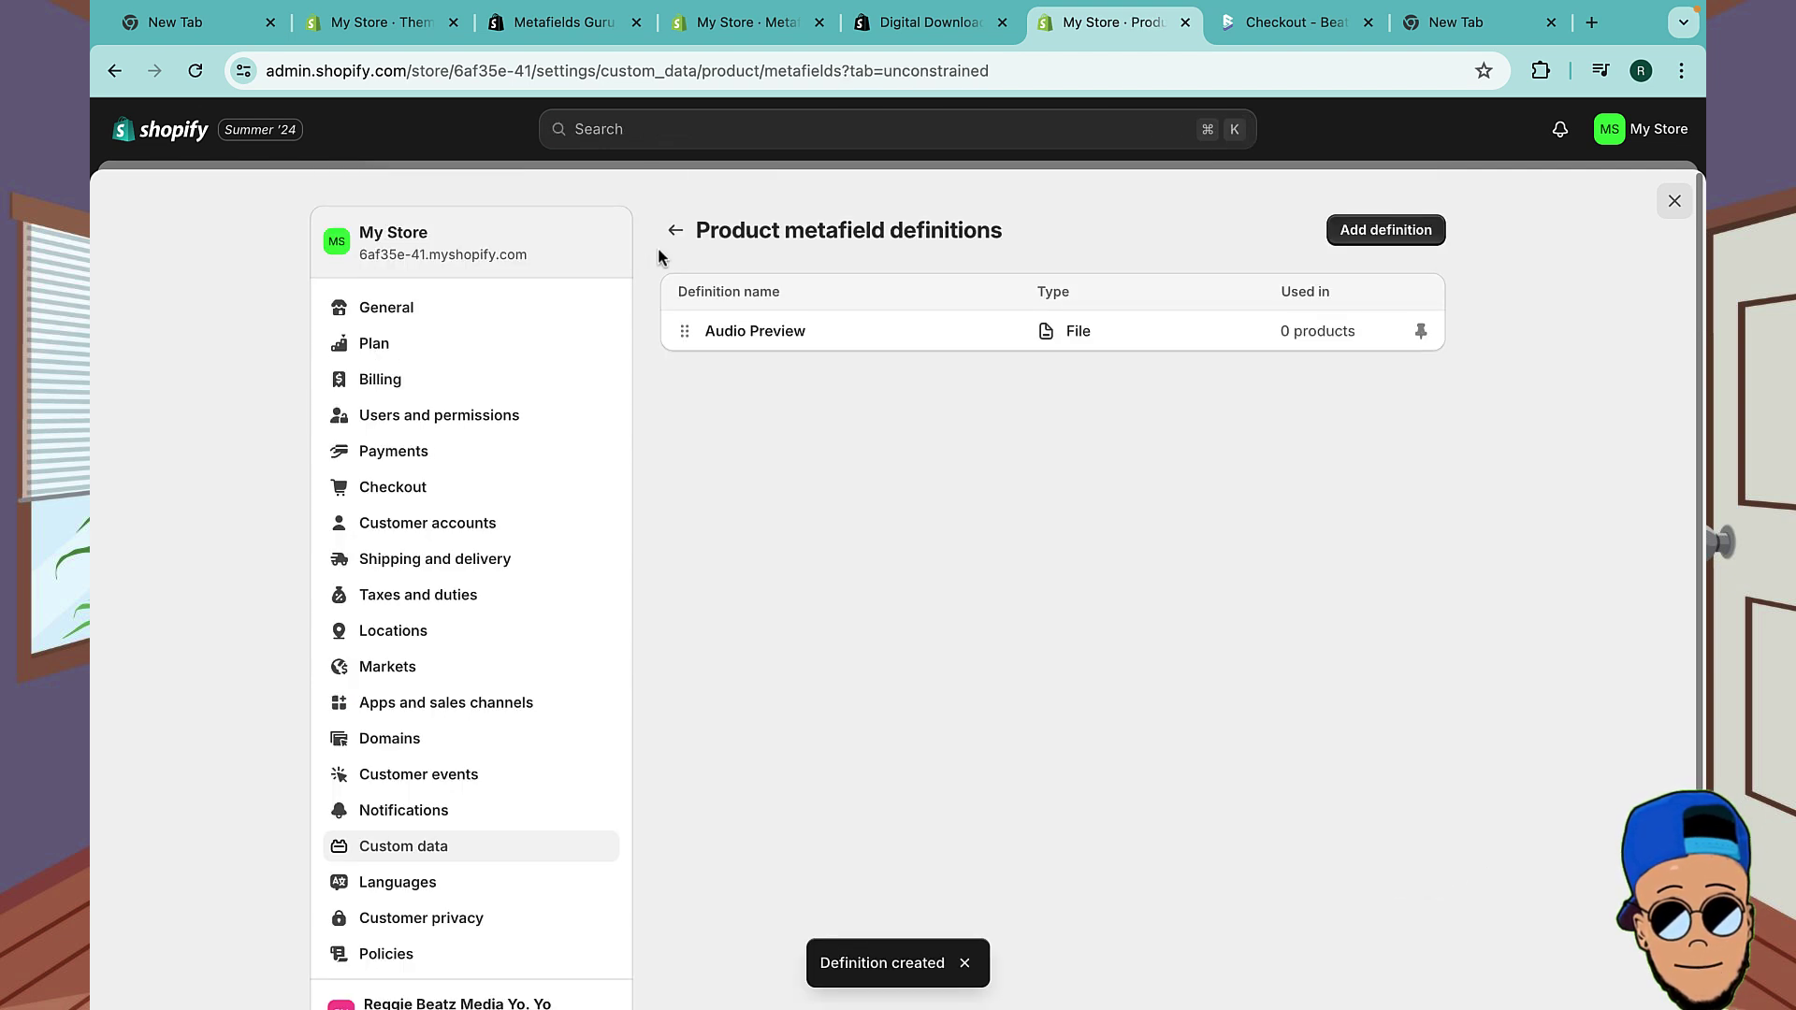
Add a new product metafield definition named Audio Demos with key audio.demos
click(1389, 232)
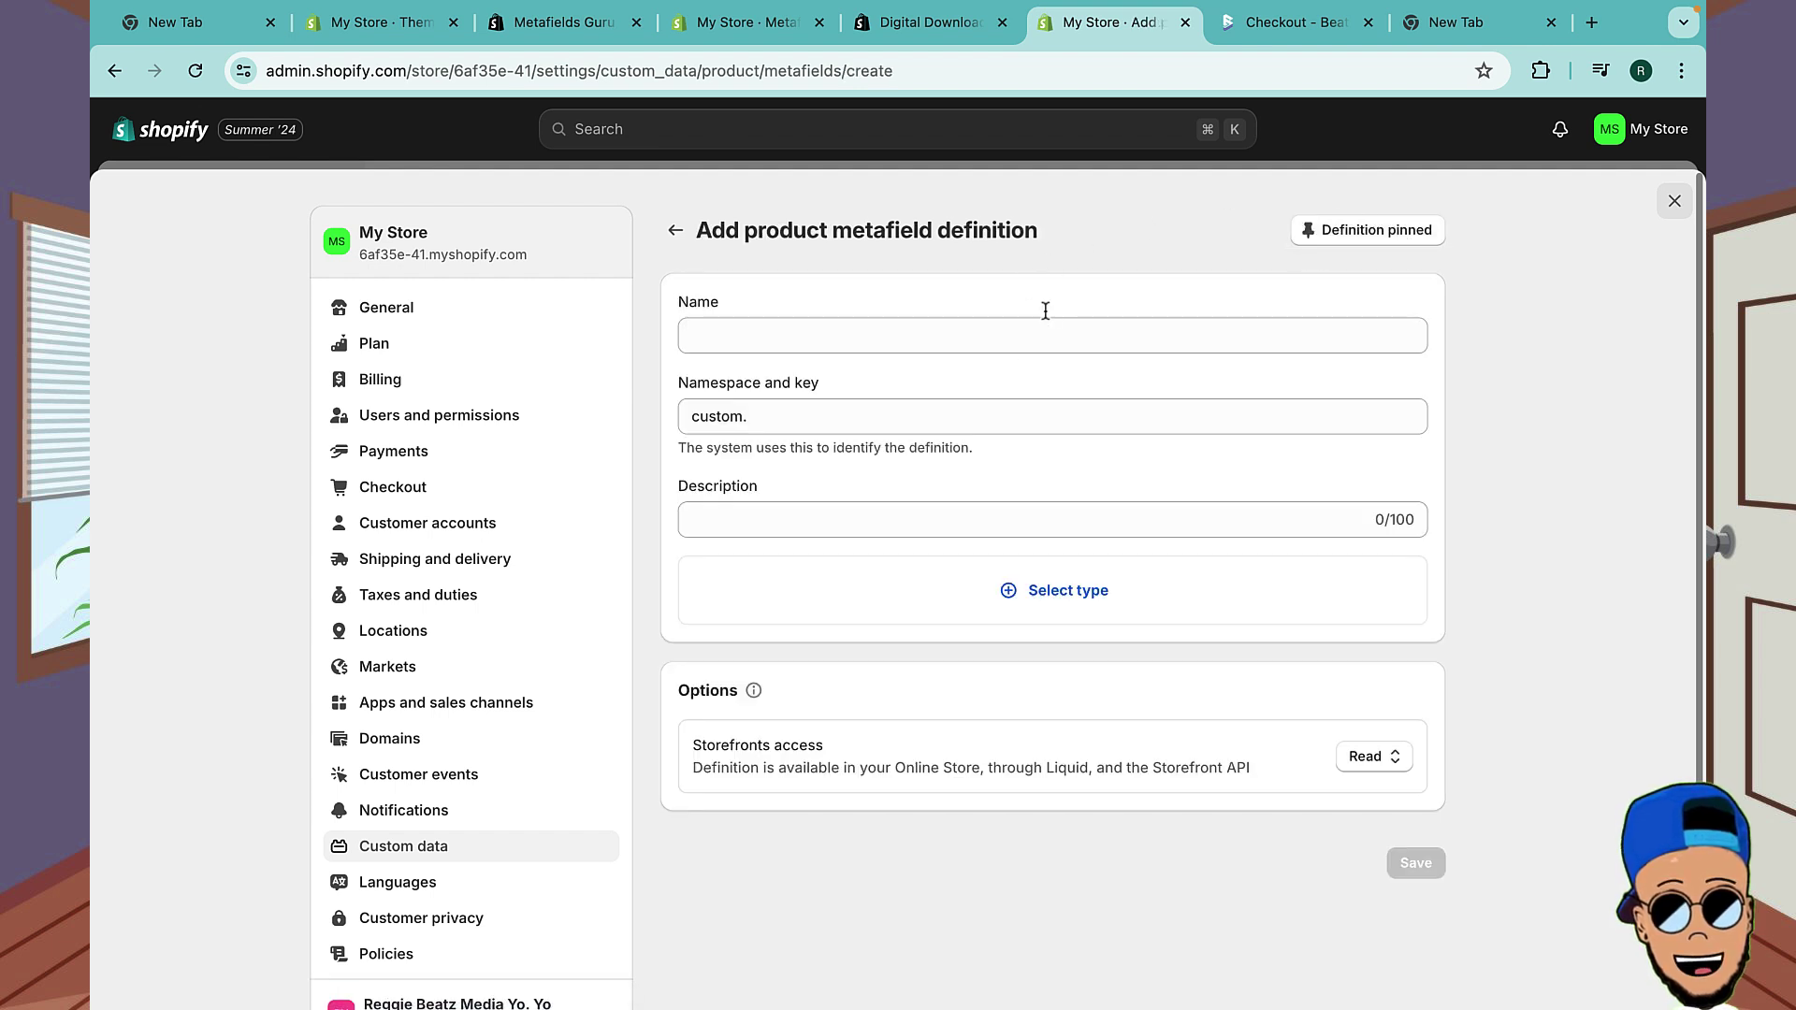
click(1019, 341)
text(Audi)
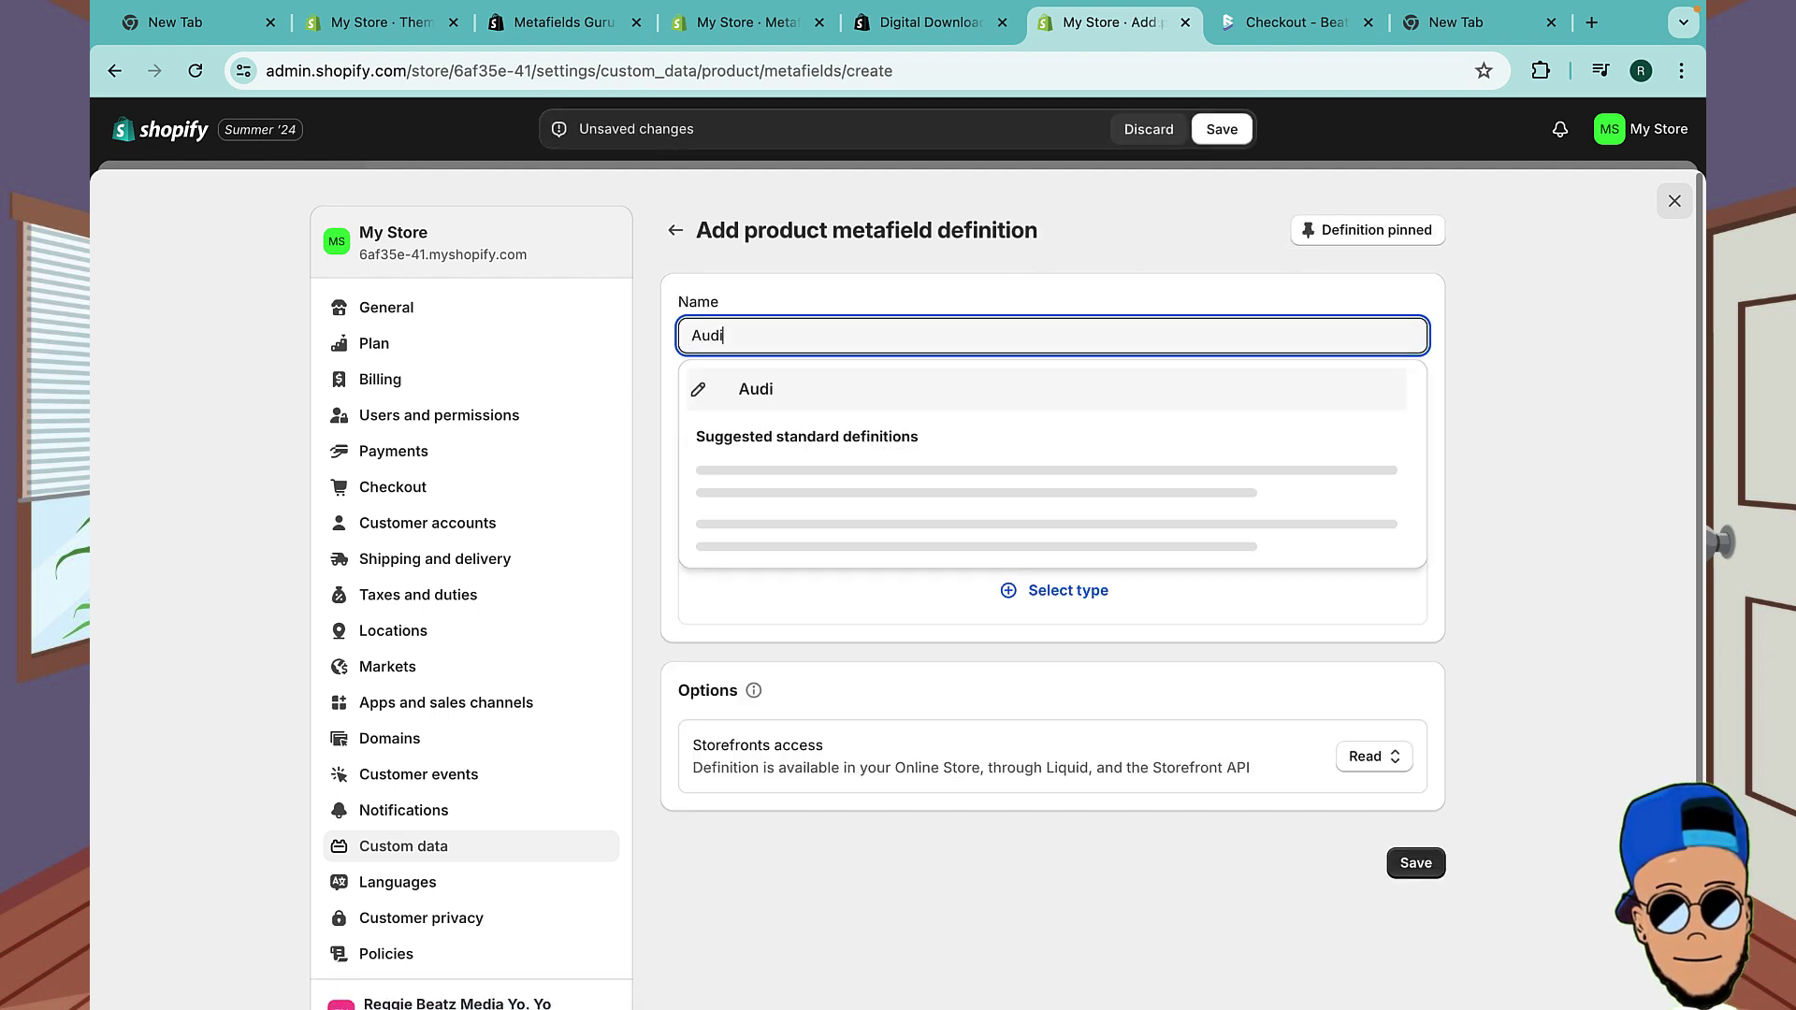
text(o Demos)
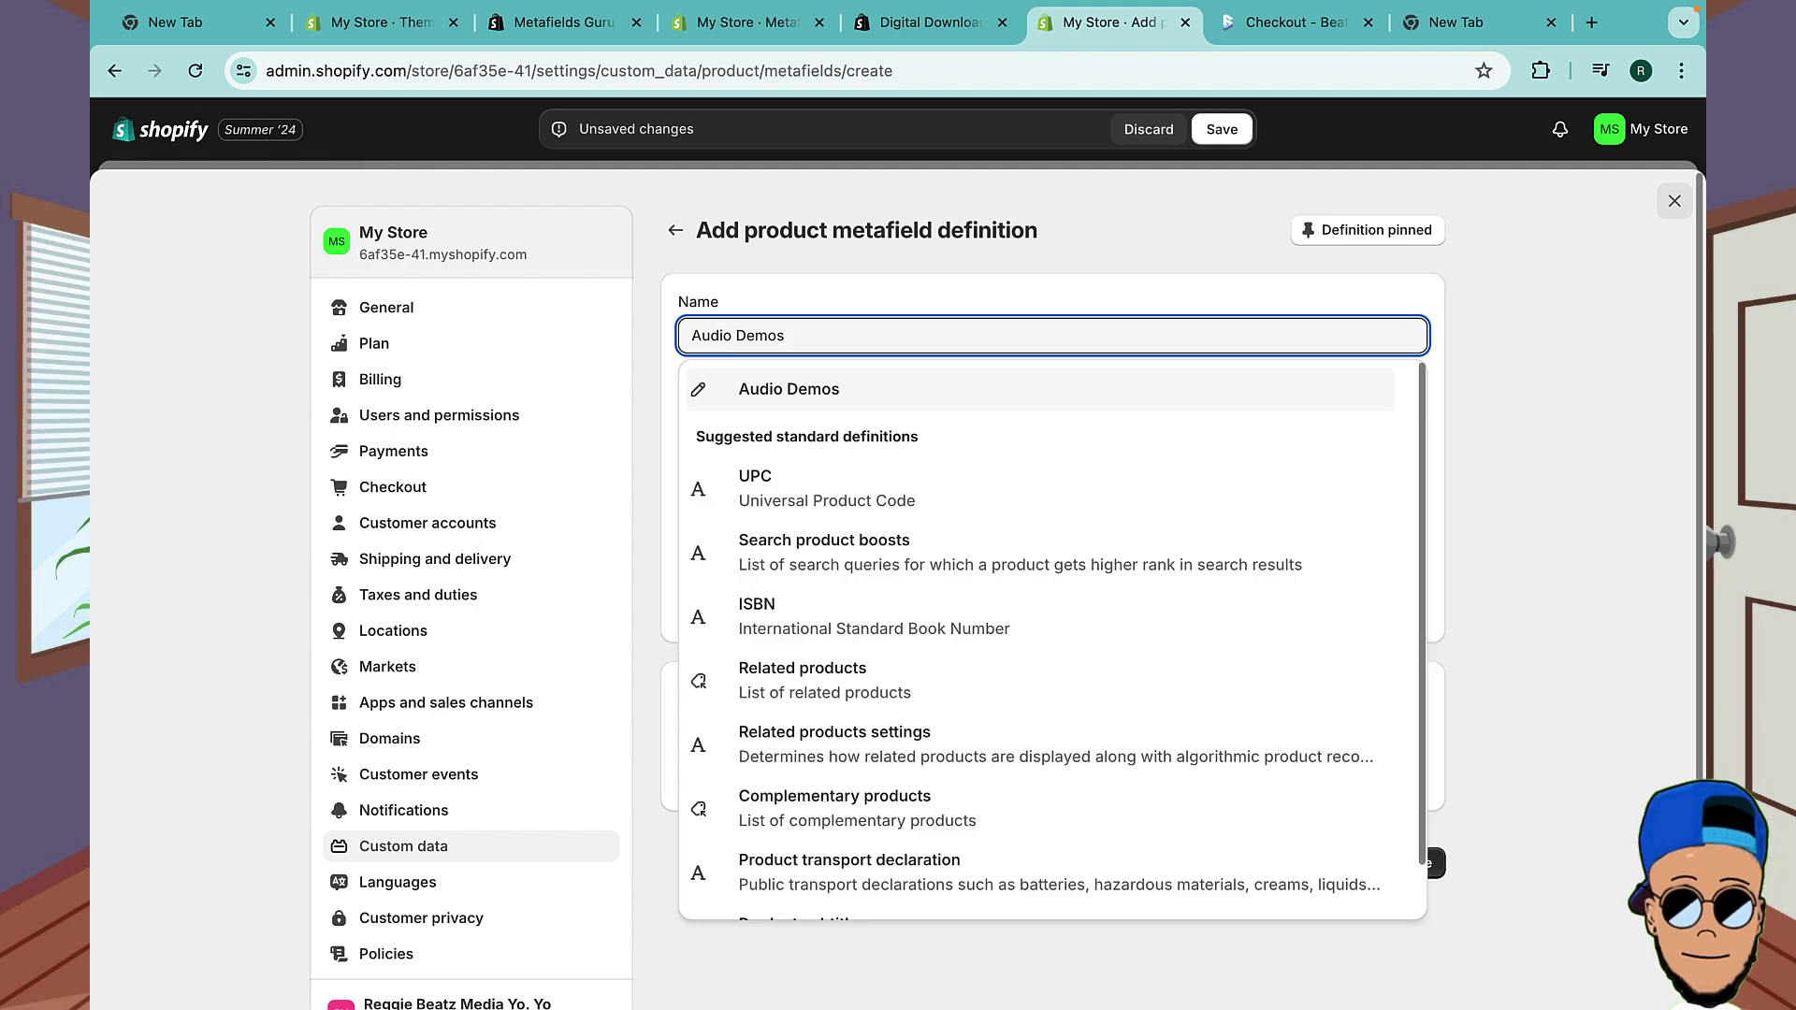
click(1113, 283)
drag(879, 417, 650, 412)
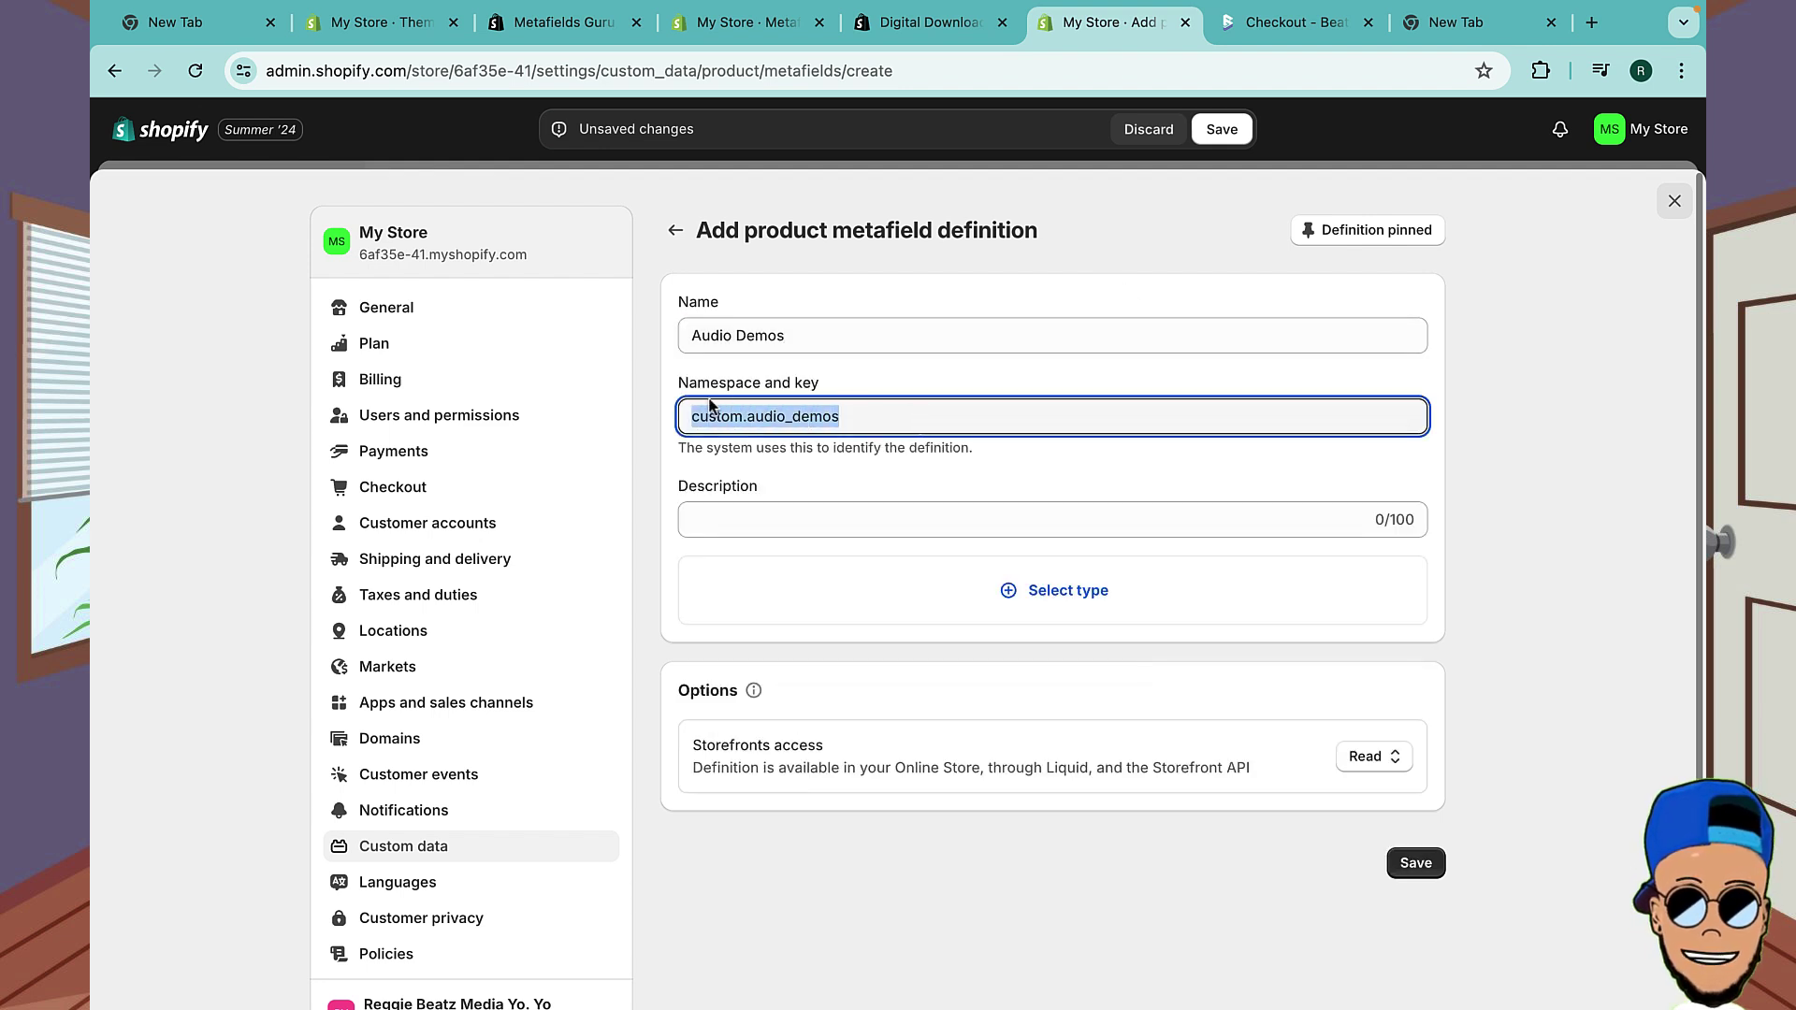
text(audio.)
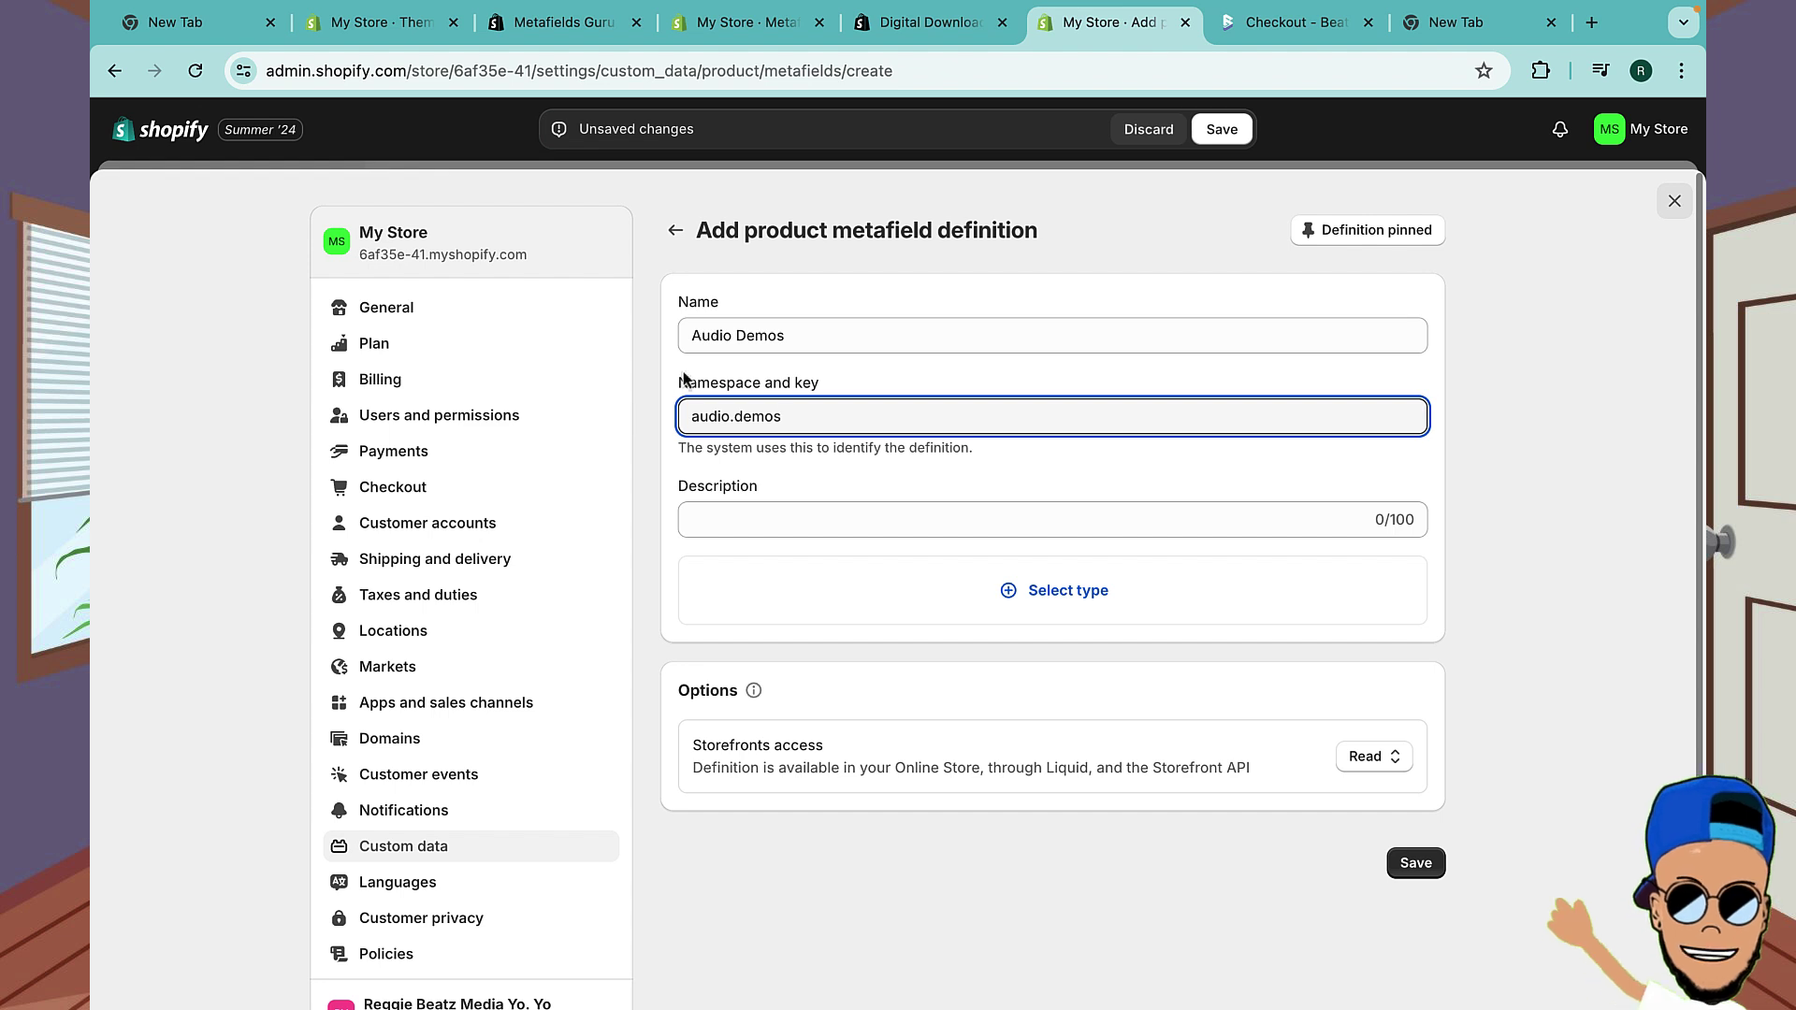
drag(846, 393, 690, 384)
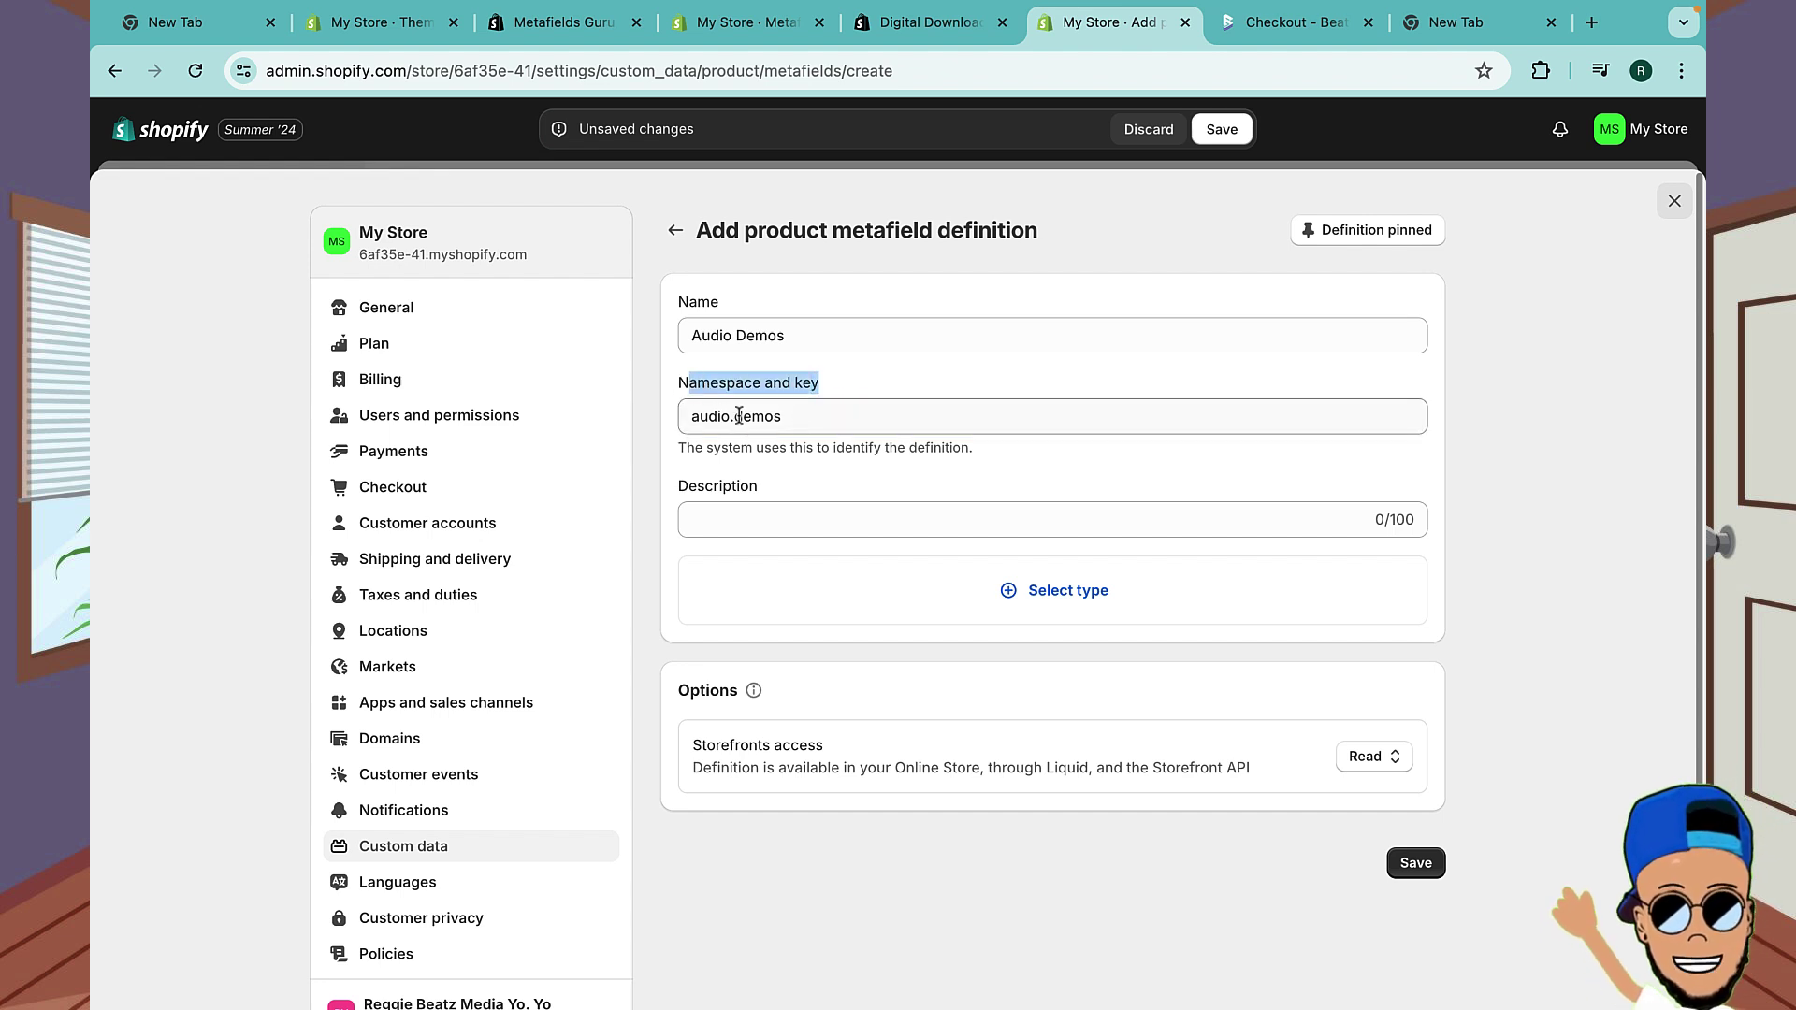
click(795, 335)
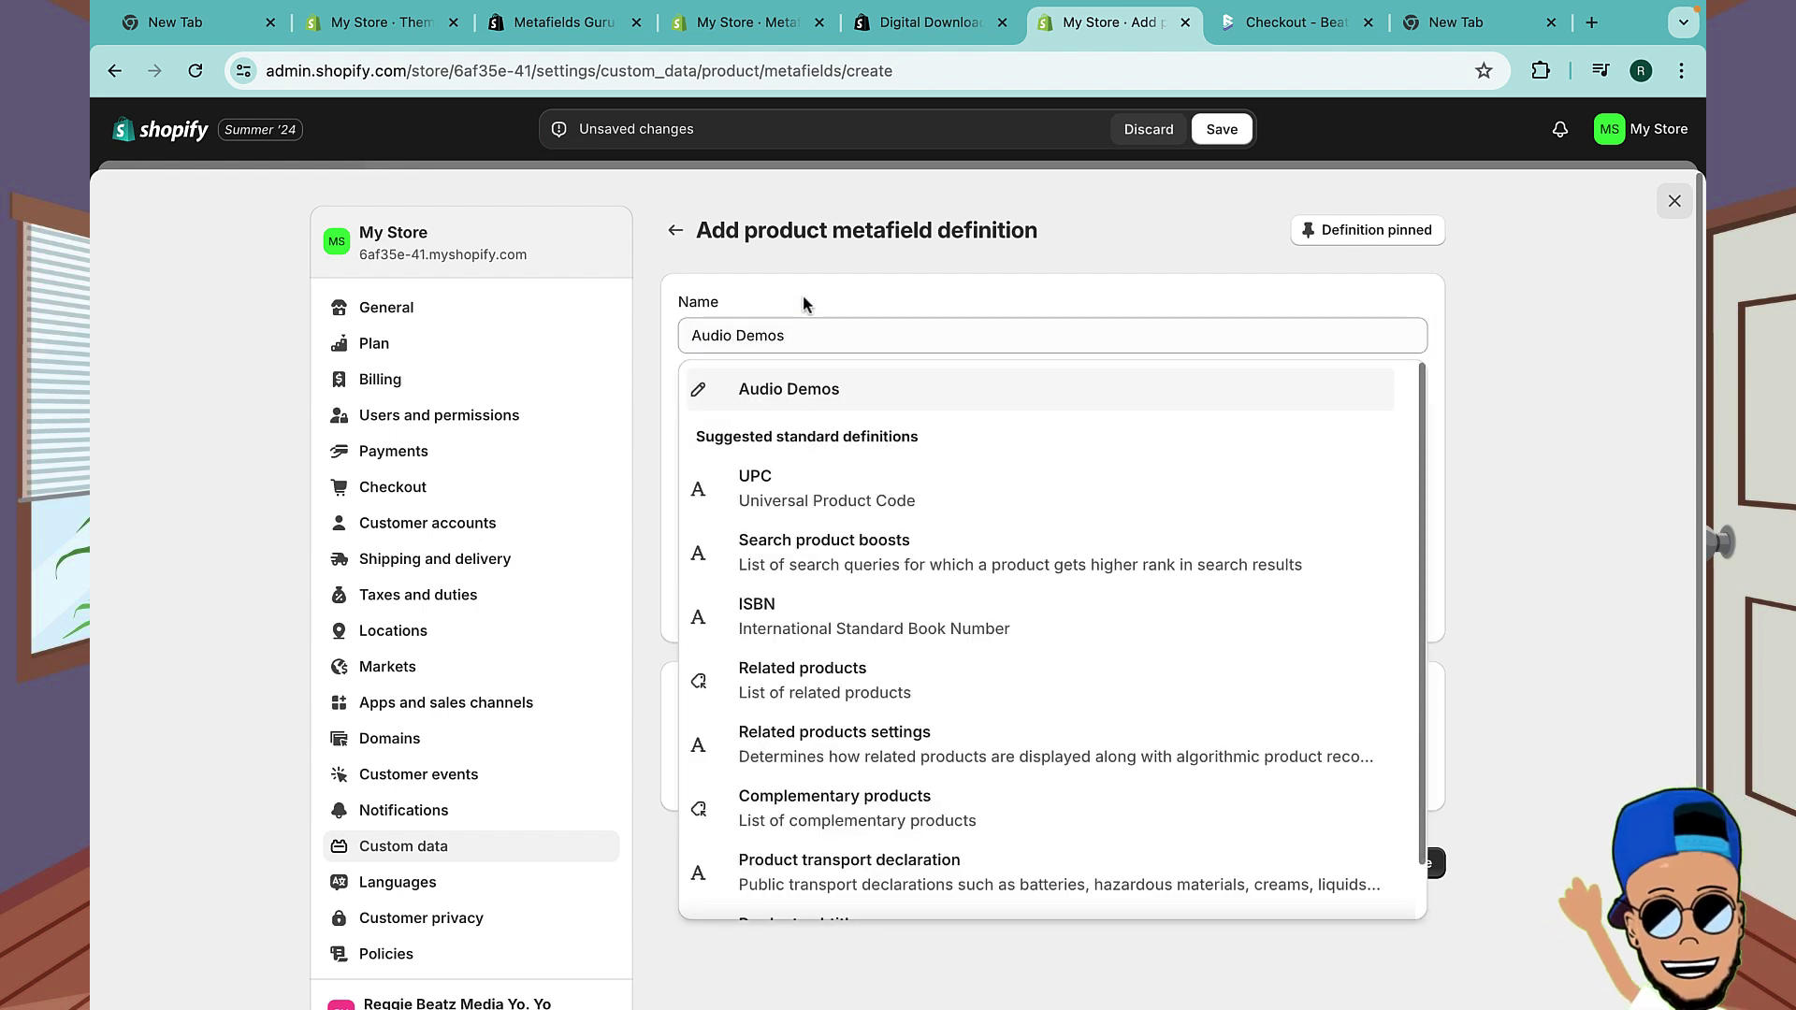
click(1640, 454)
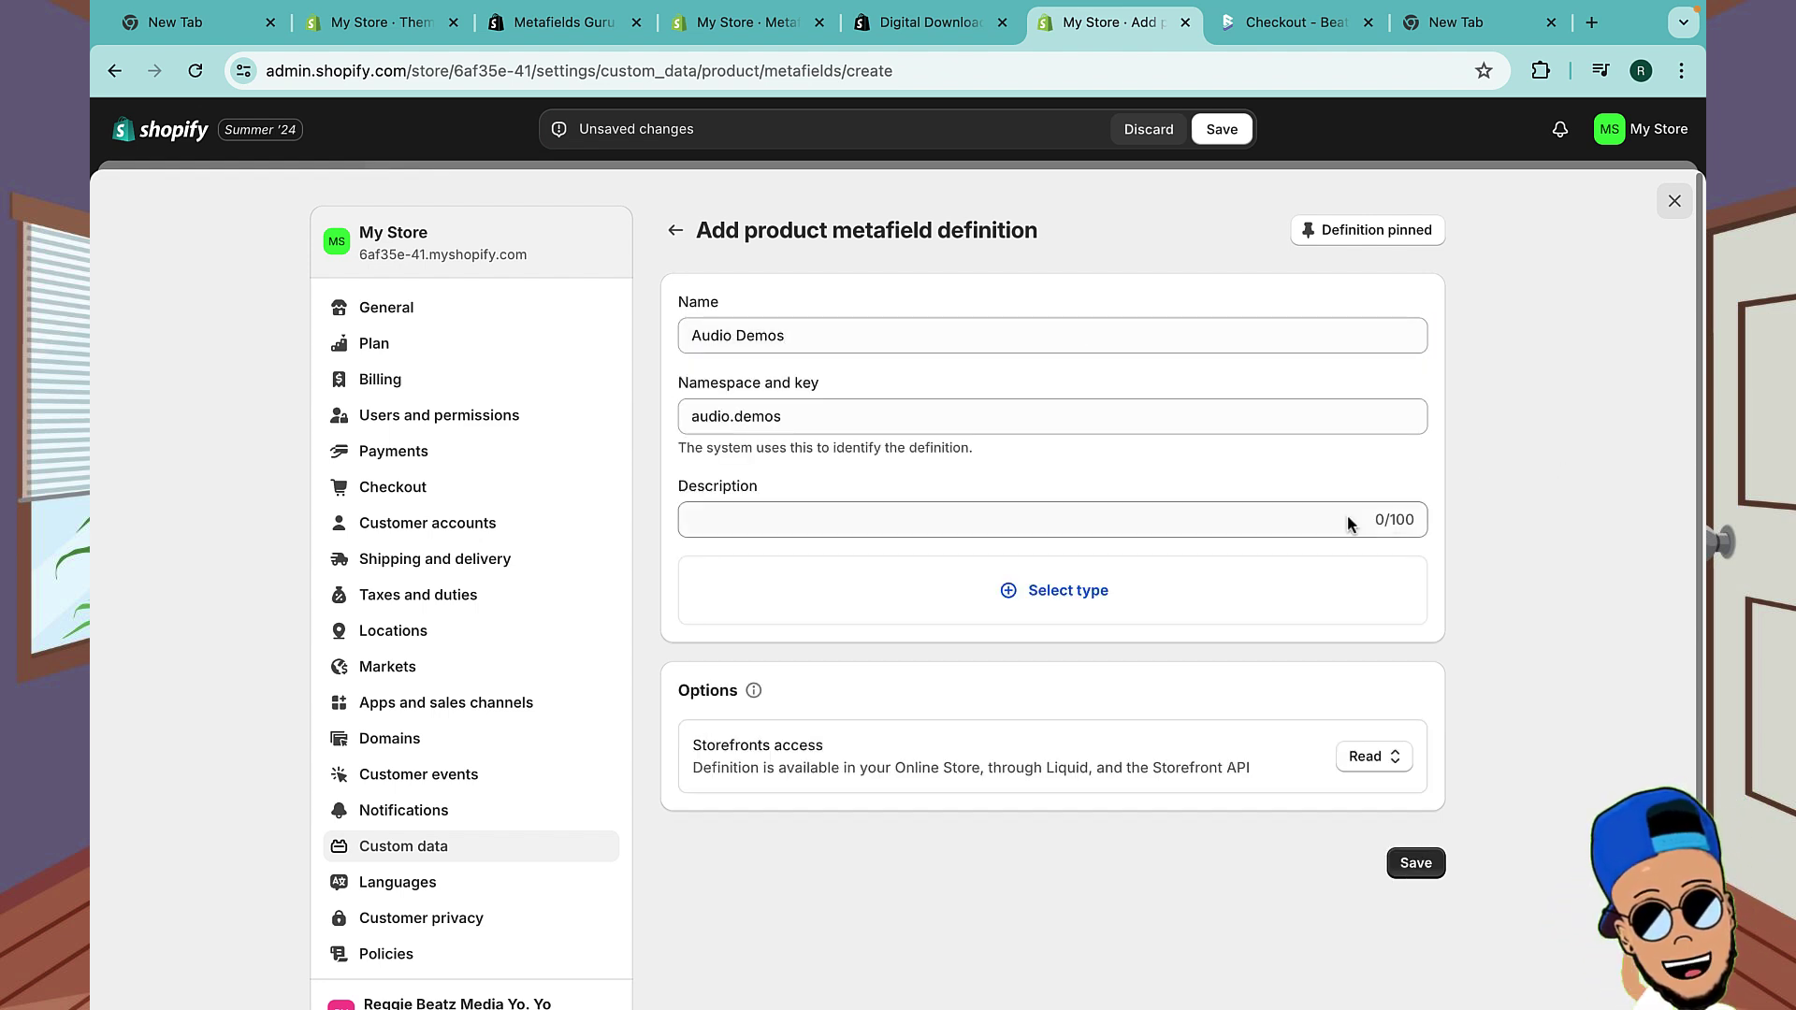
Set it to a list of files accepting all file types, save it, and return to Custom data
click(1056, 607)
click(786, 488)
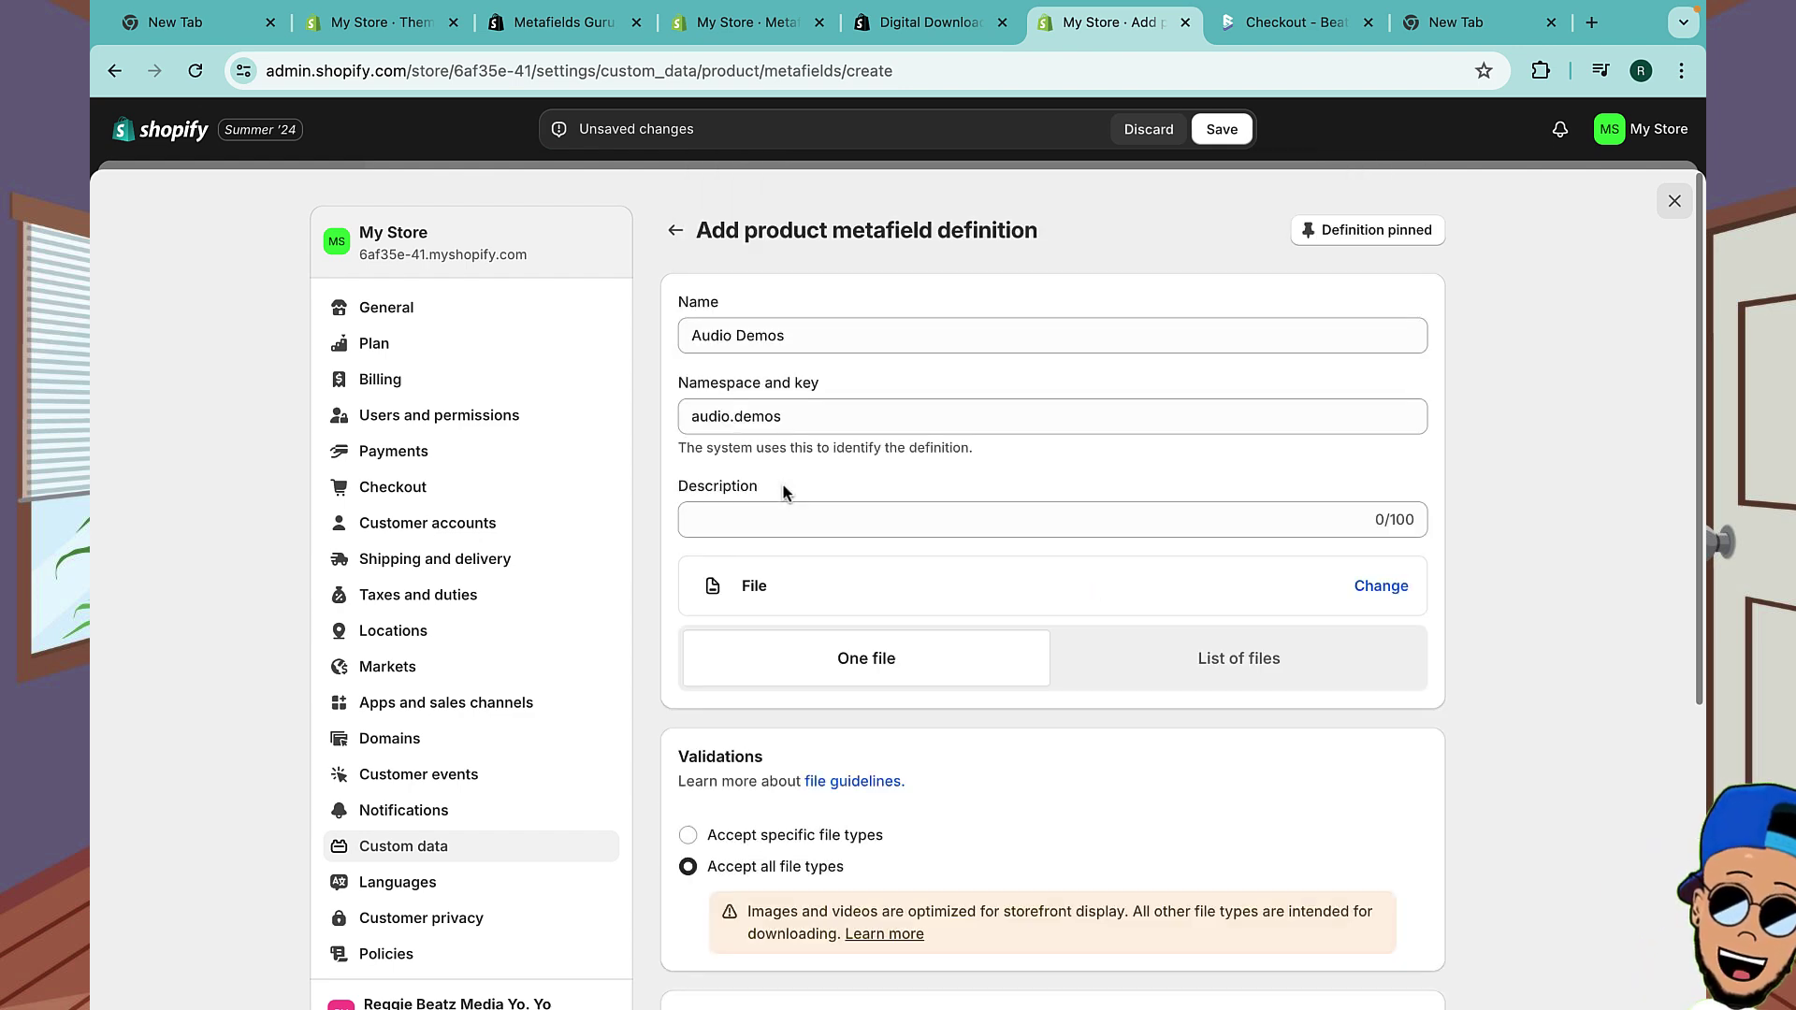
scroll(1029, 543, down, 2)
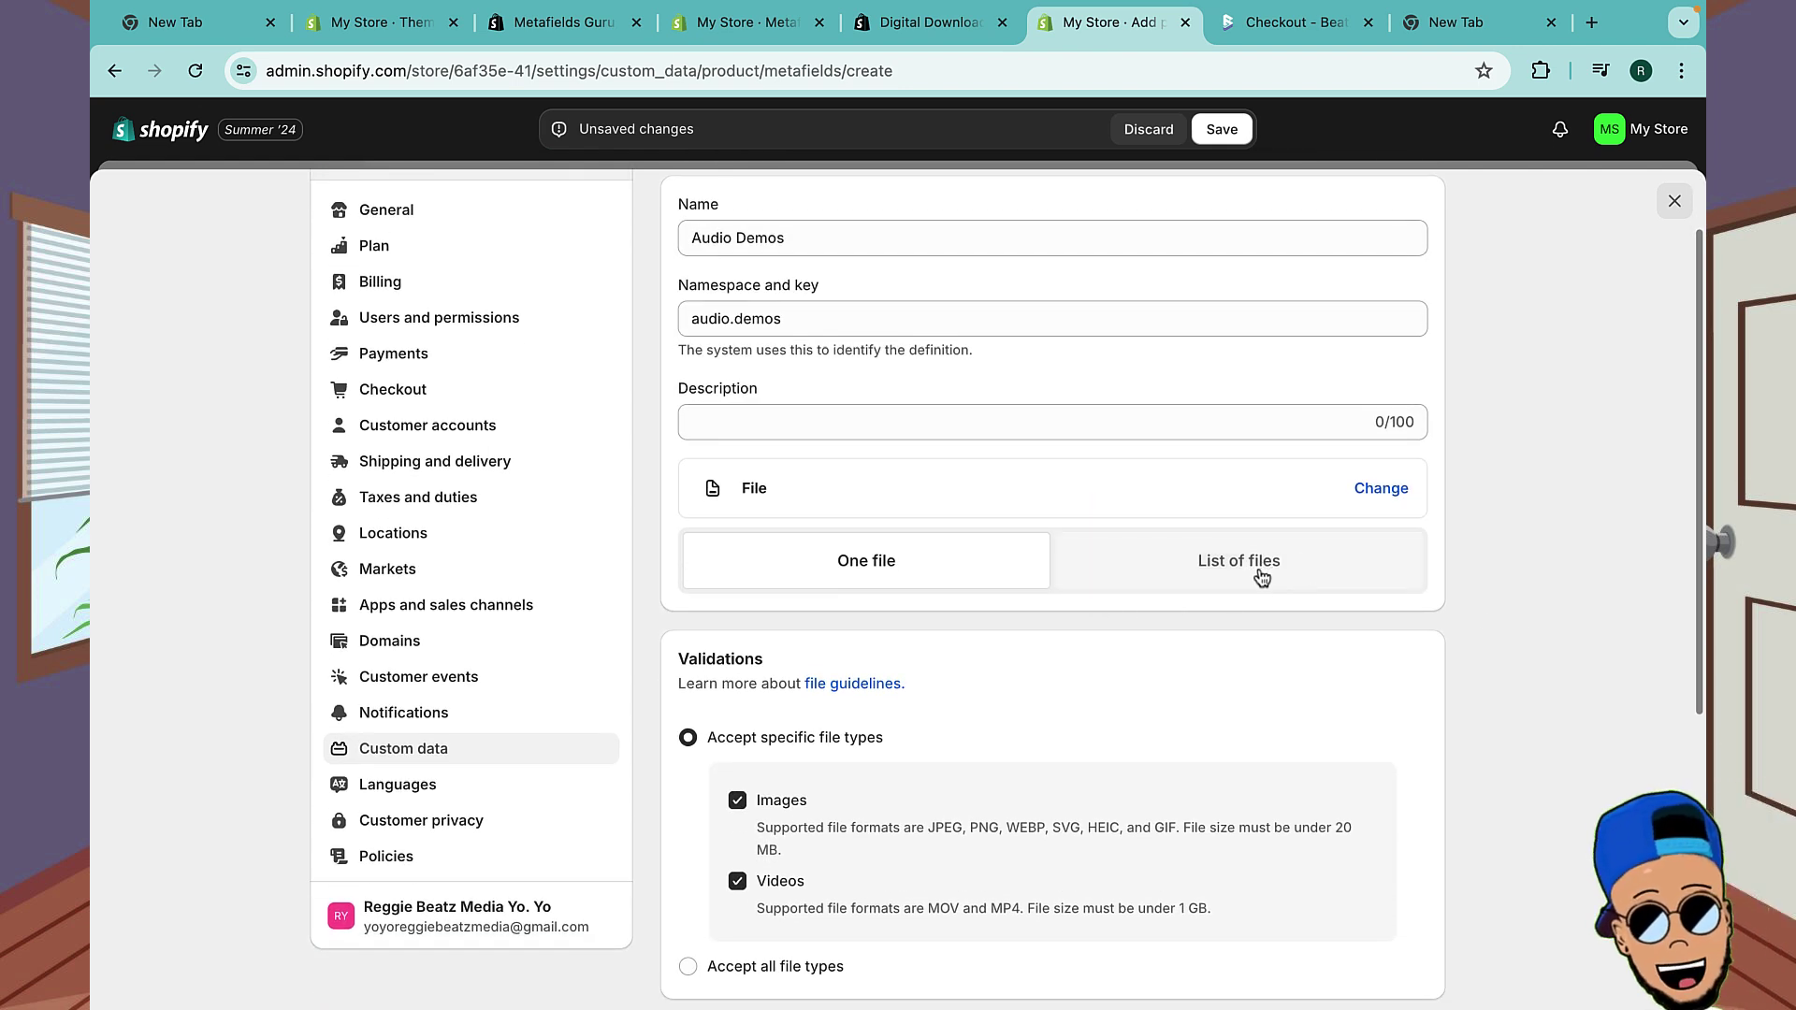
click(1264, 569)
scroll(1267, 571, down, 3)
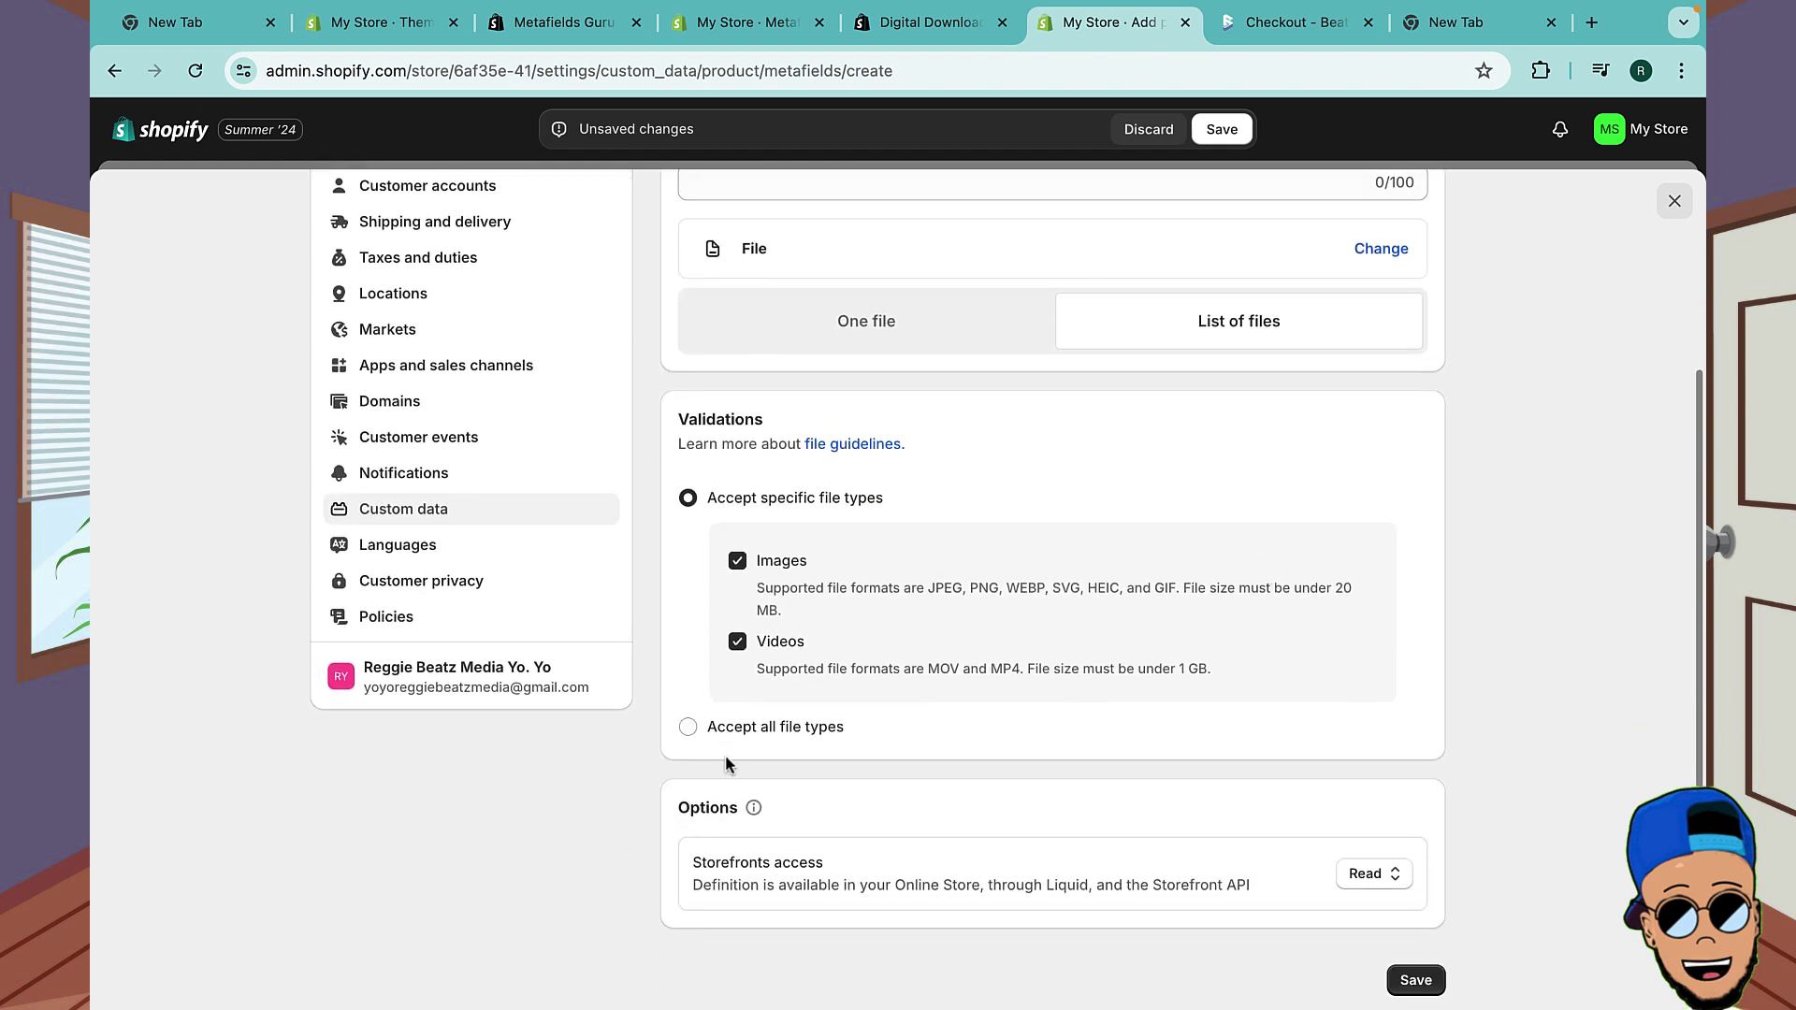
click(773, 728)
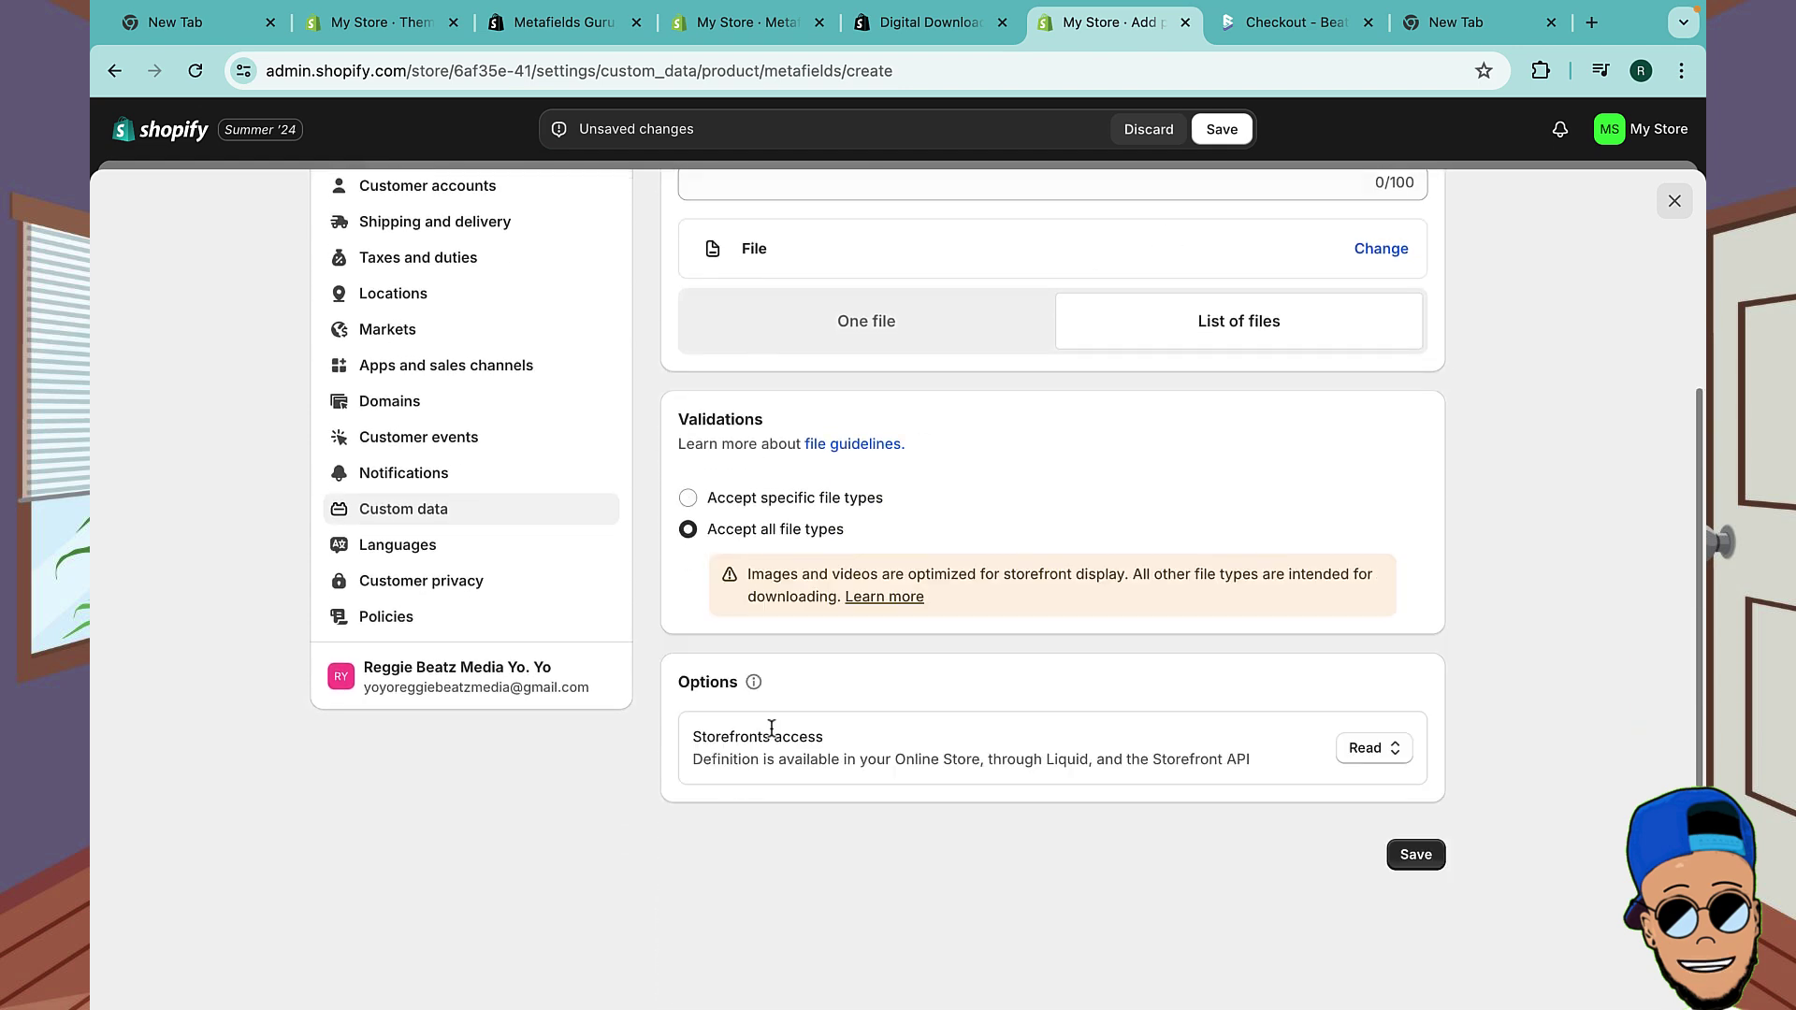
click(1420, 854)
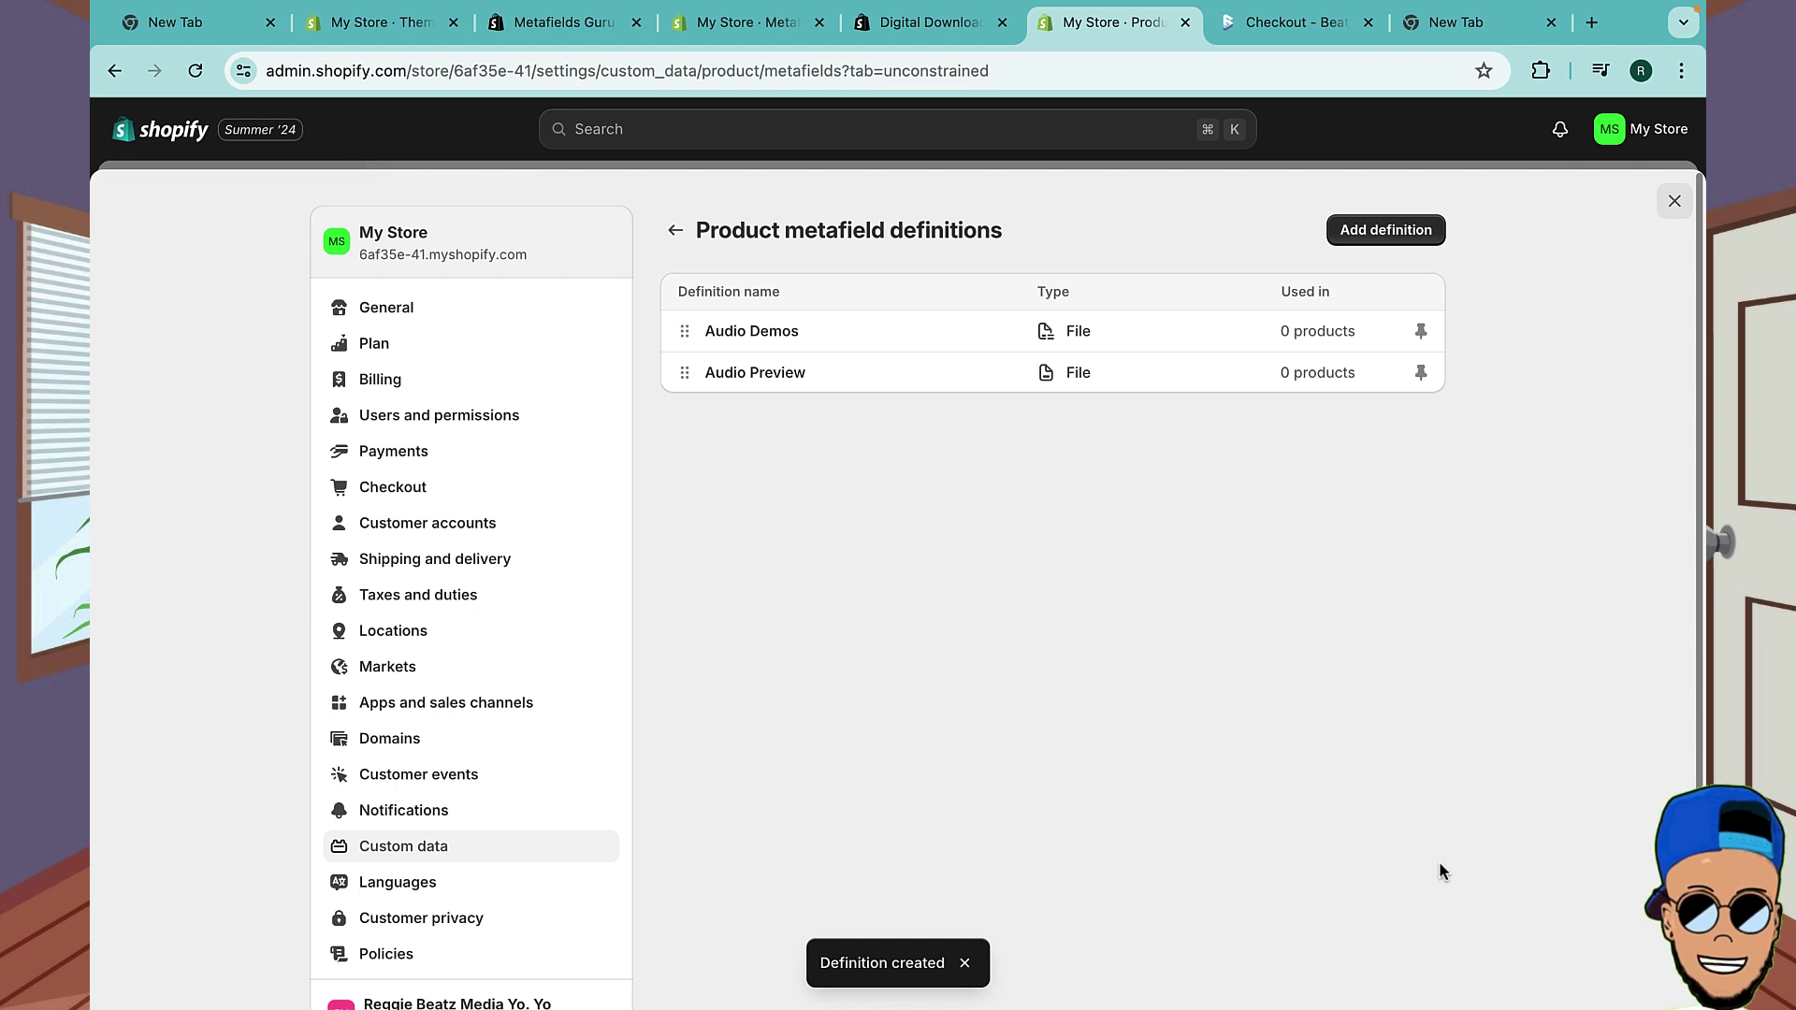
click(676, 231)
Leave Settings and start a new blank product from the Products page
key(Escape)
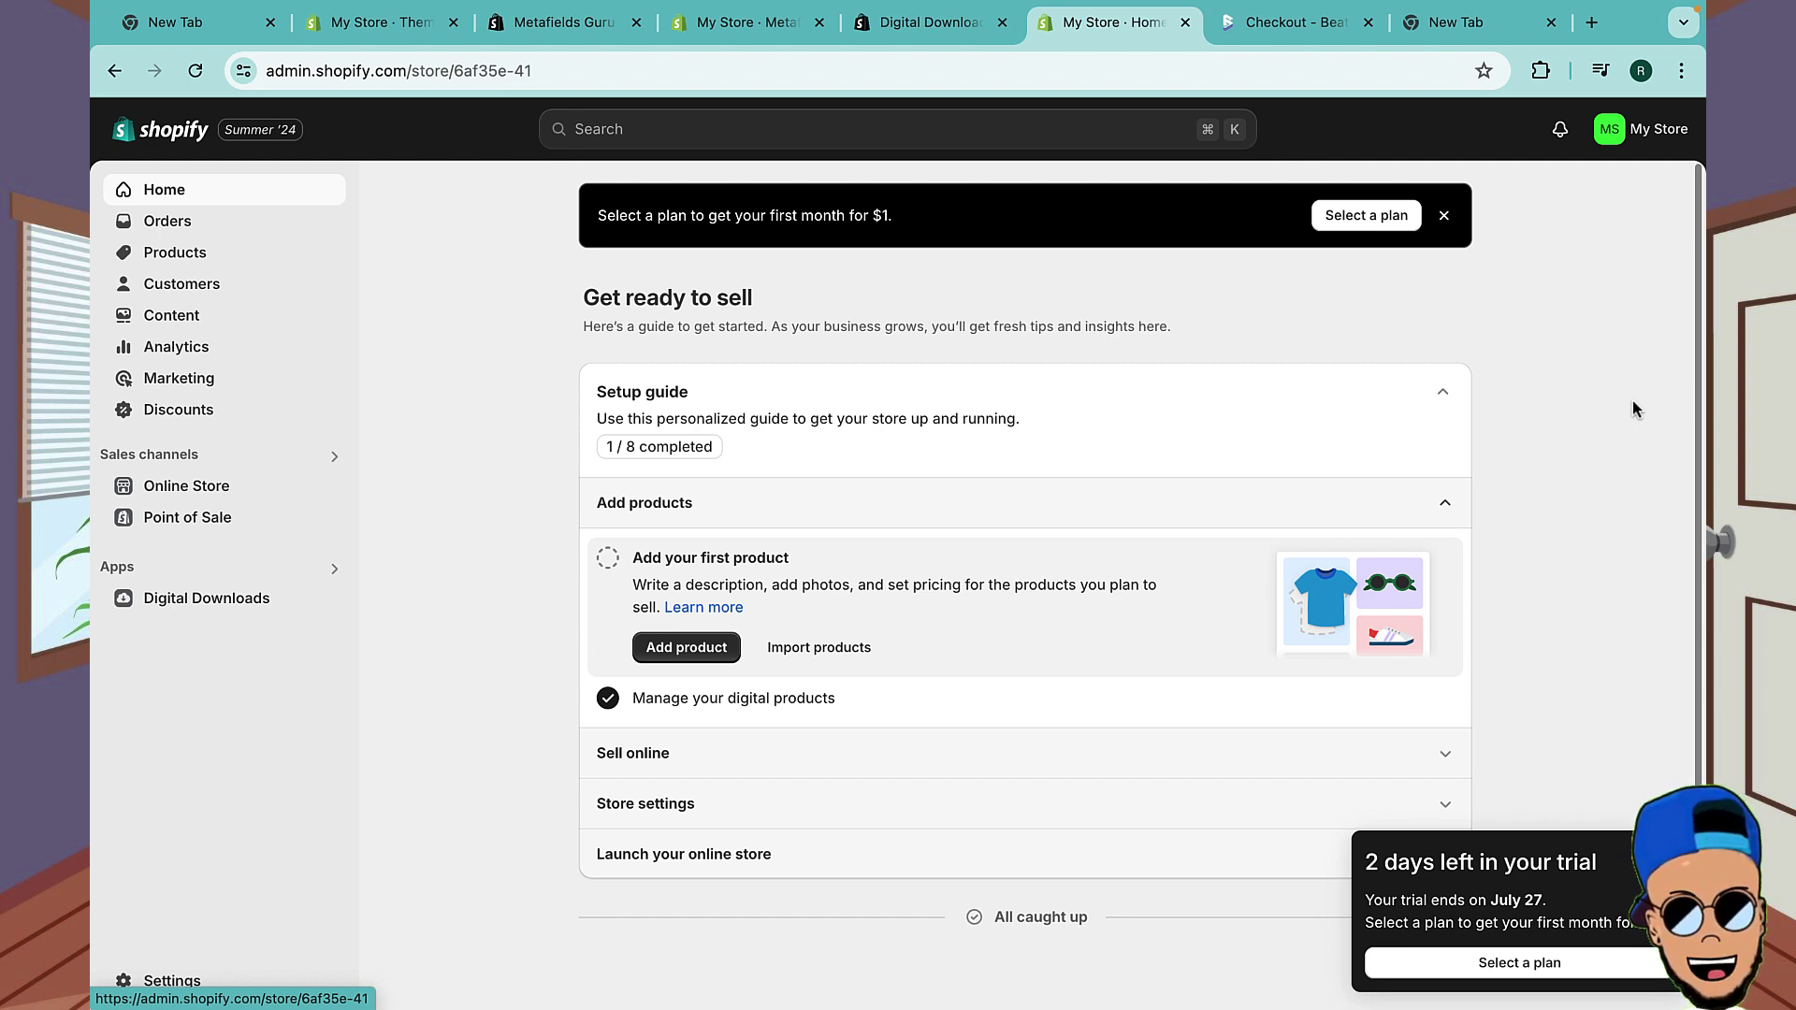
click(170, 254)
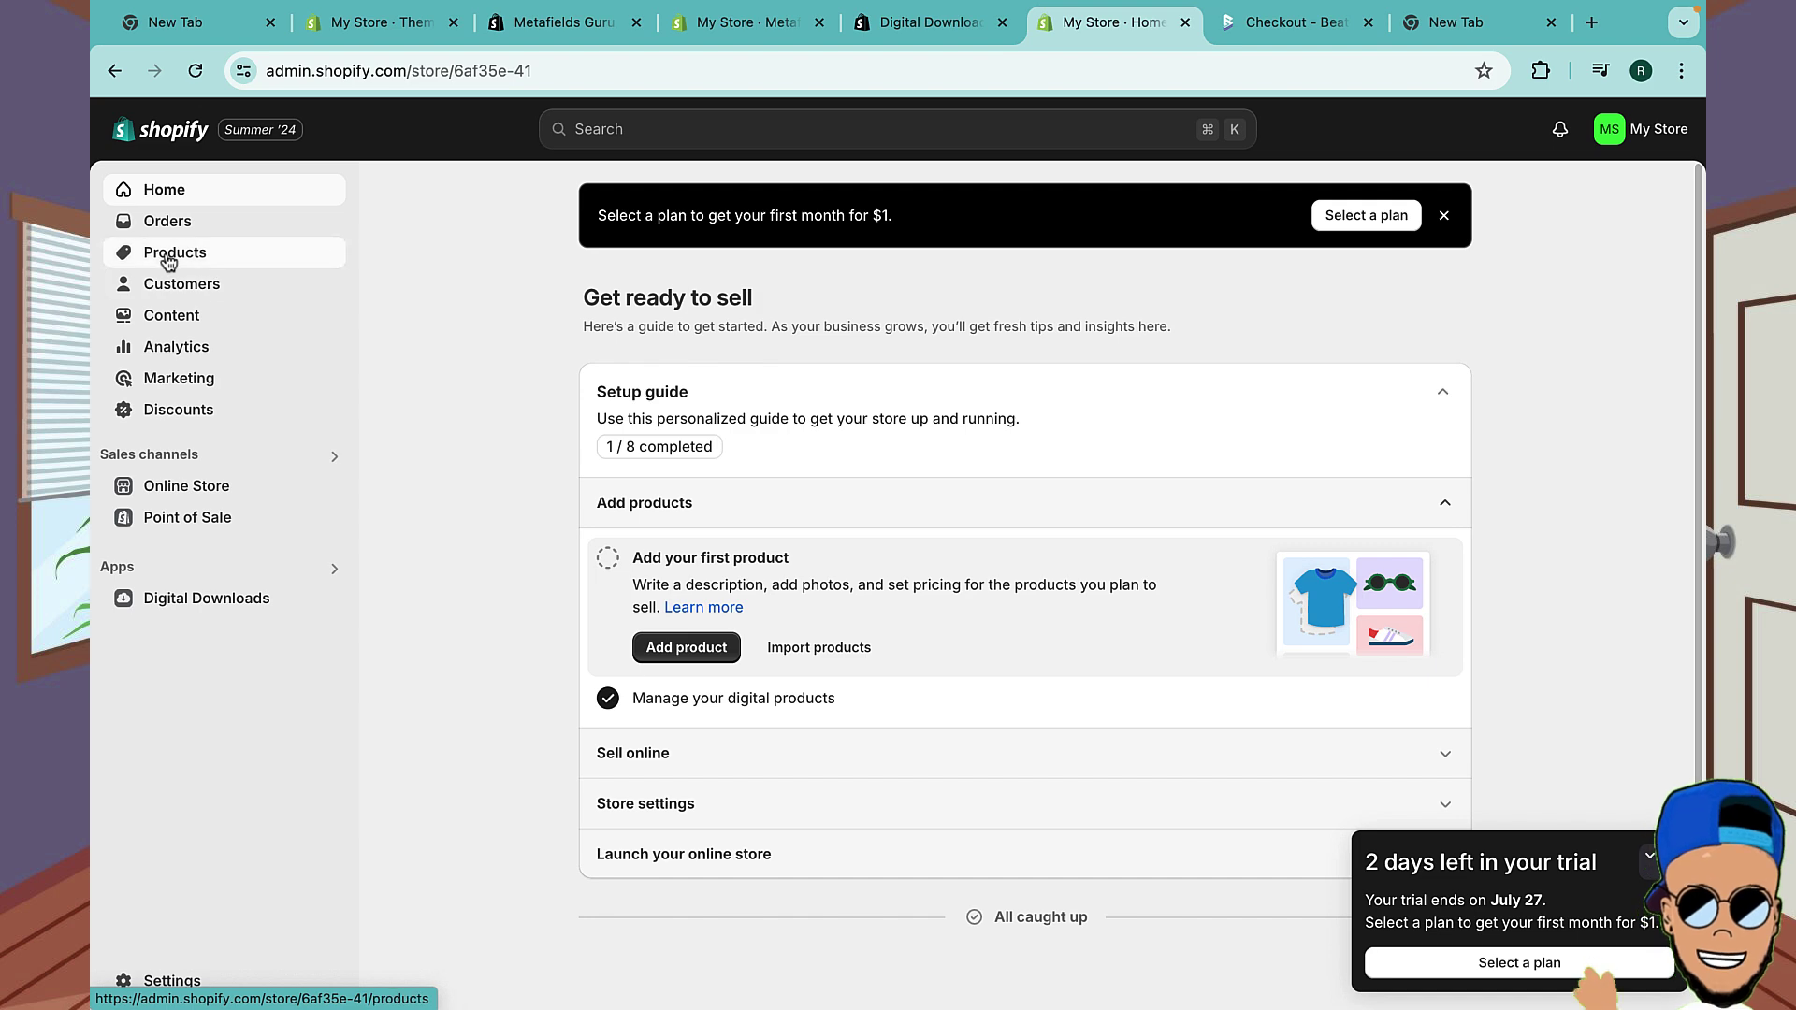
click(510, 480)
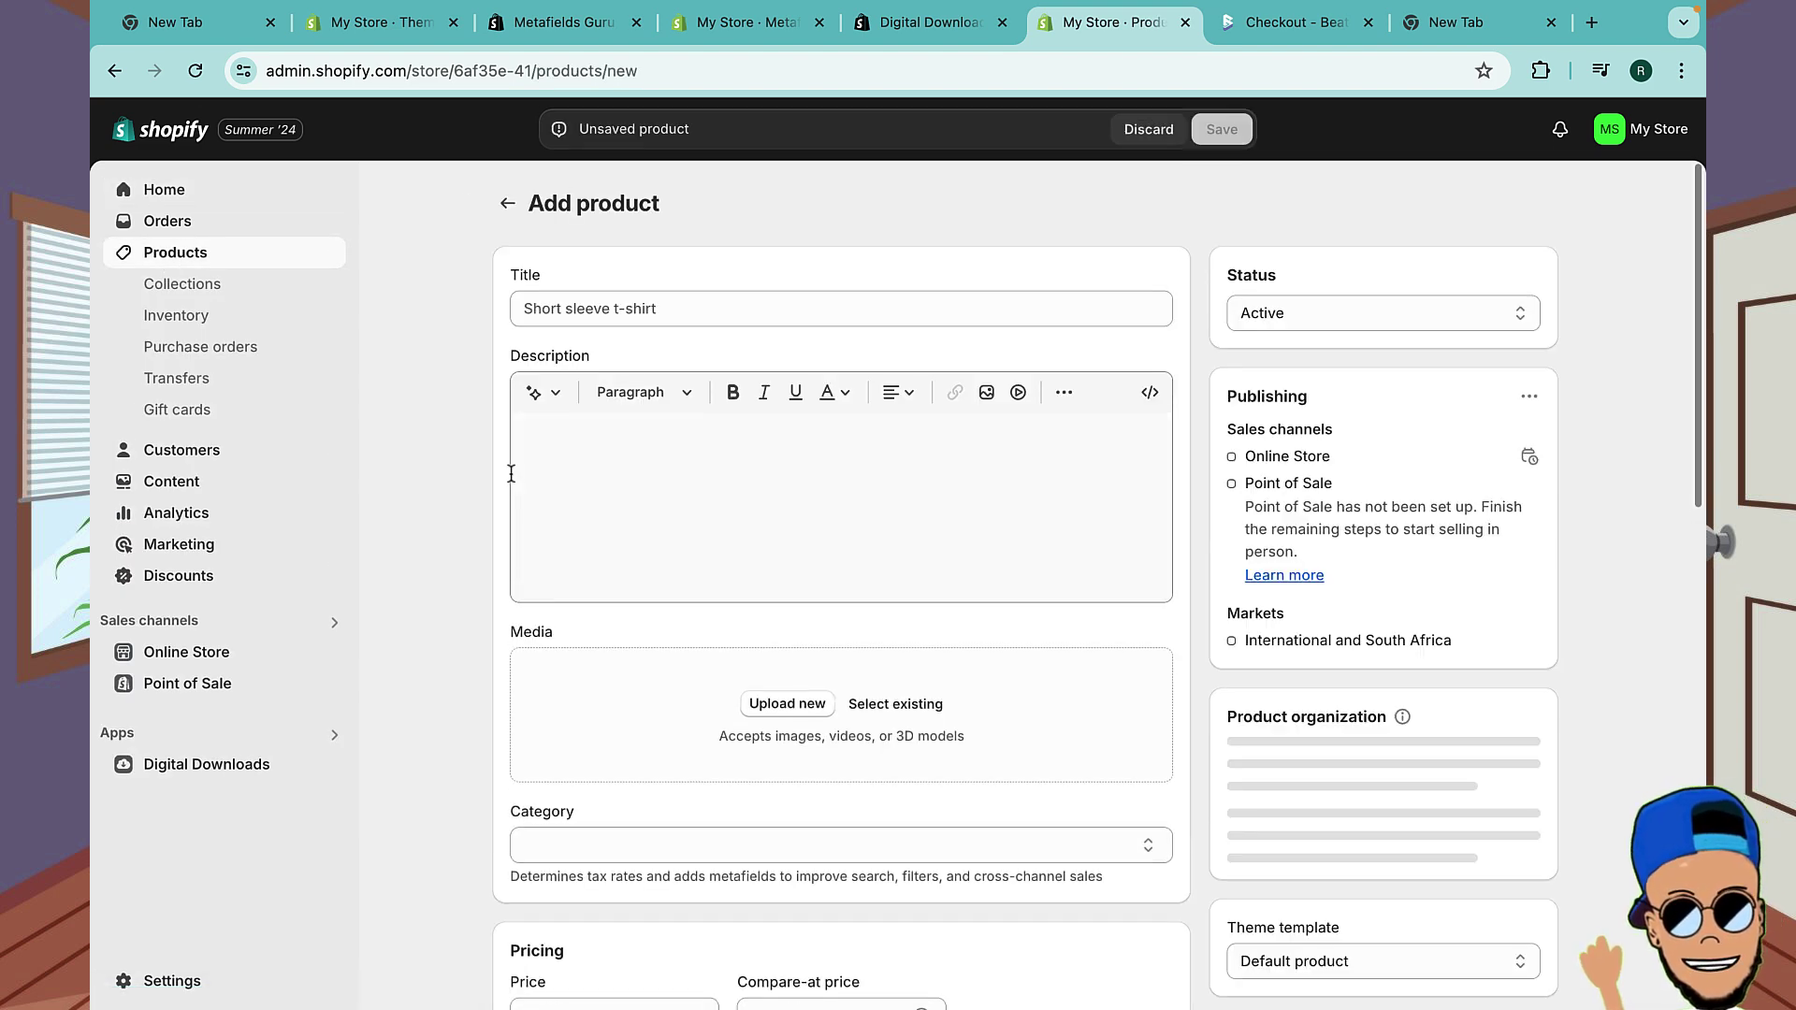
Title the product 'Amapiano Sound Kit' with the description 'Very hot'
click(689, 297)
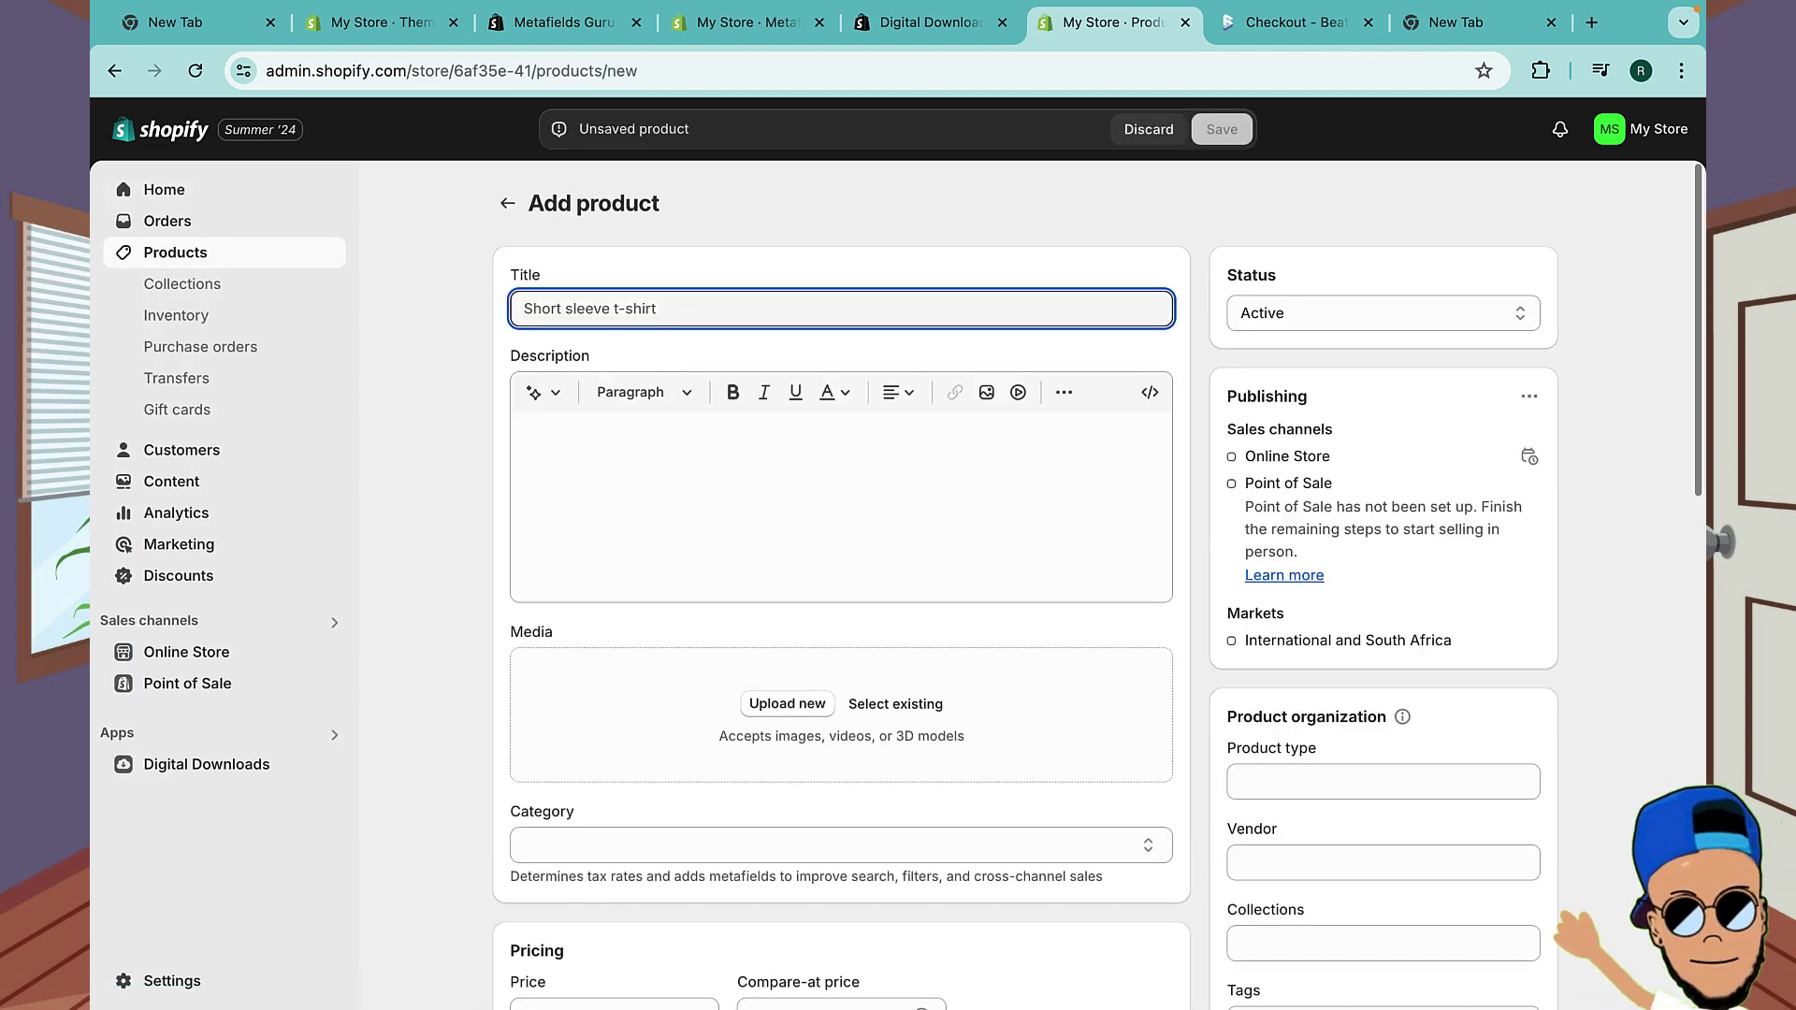
text(Amapiano S)
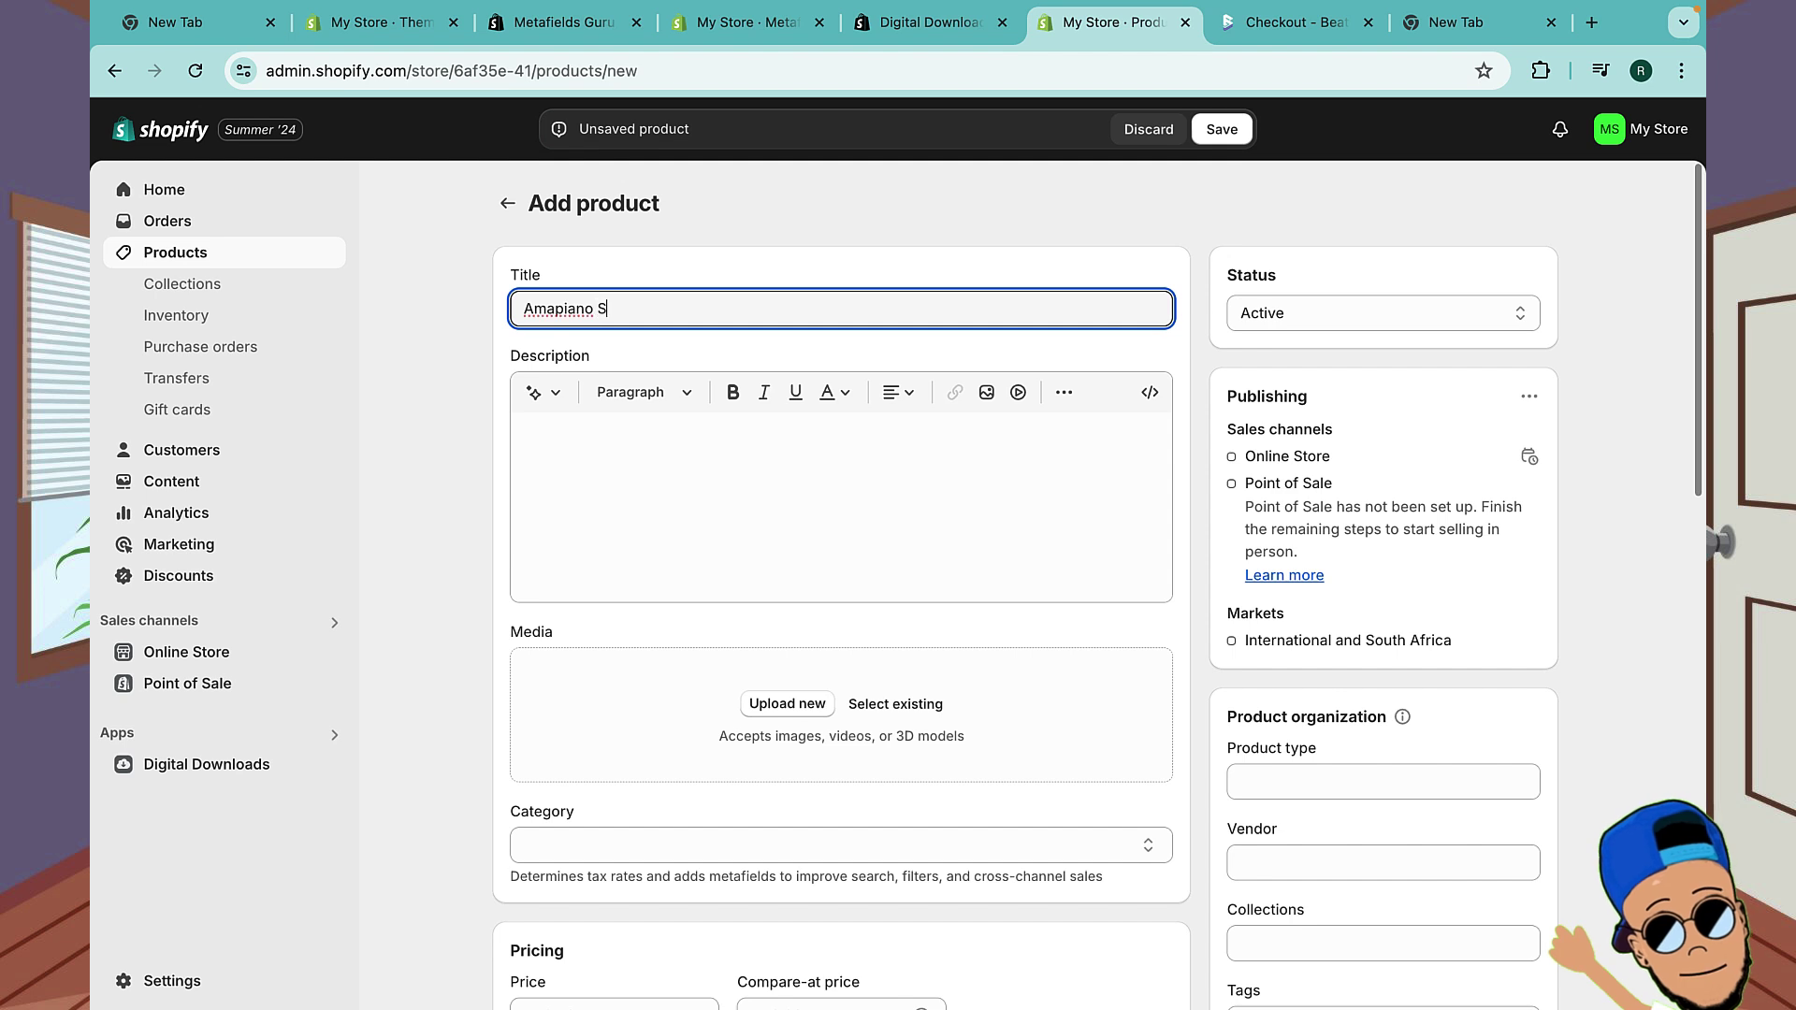
text(ound Kit)
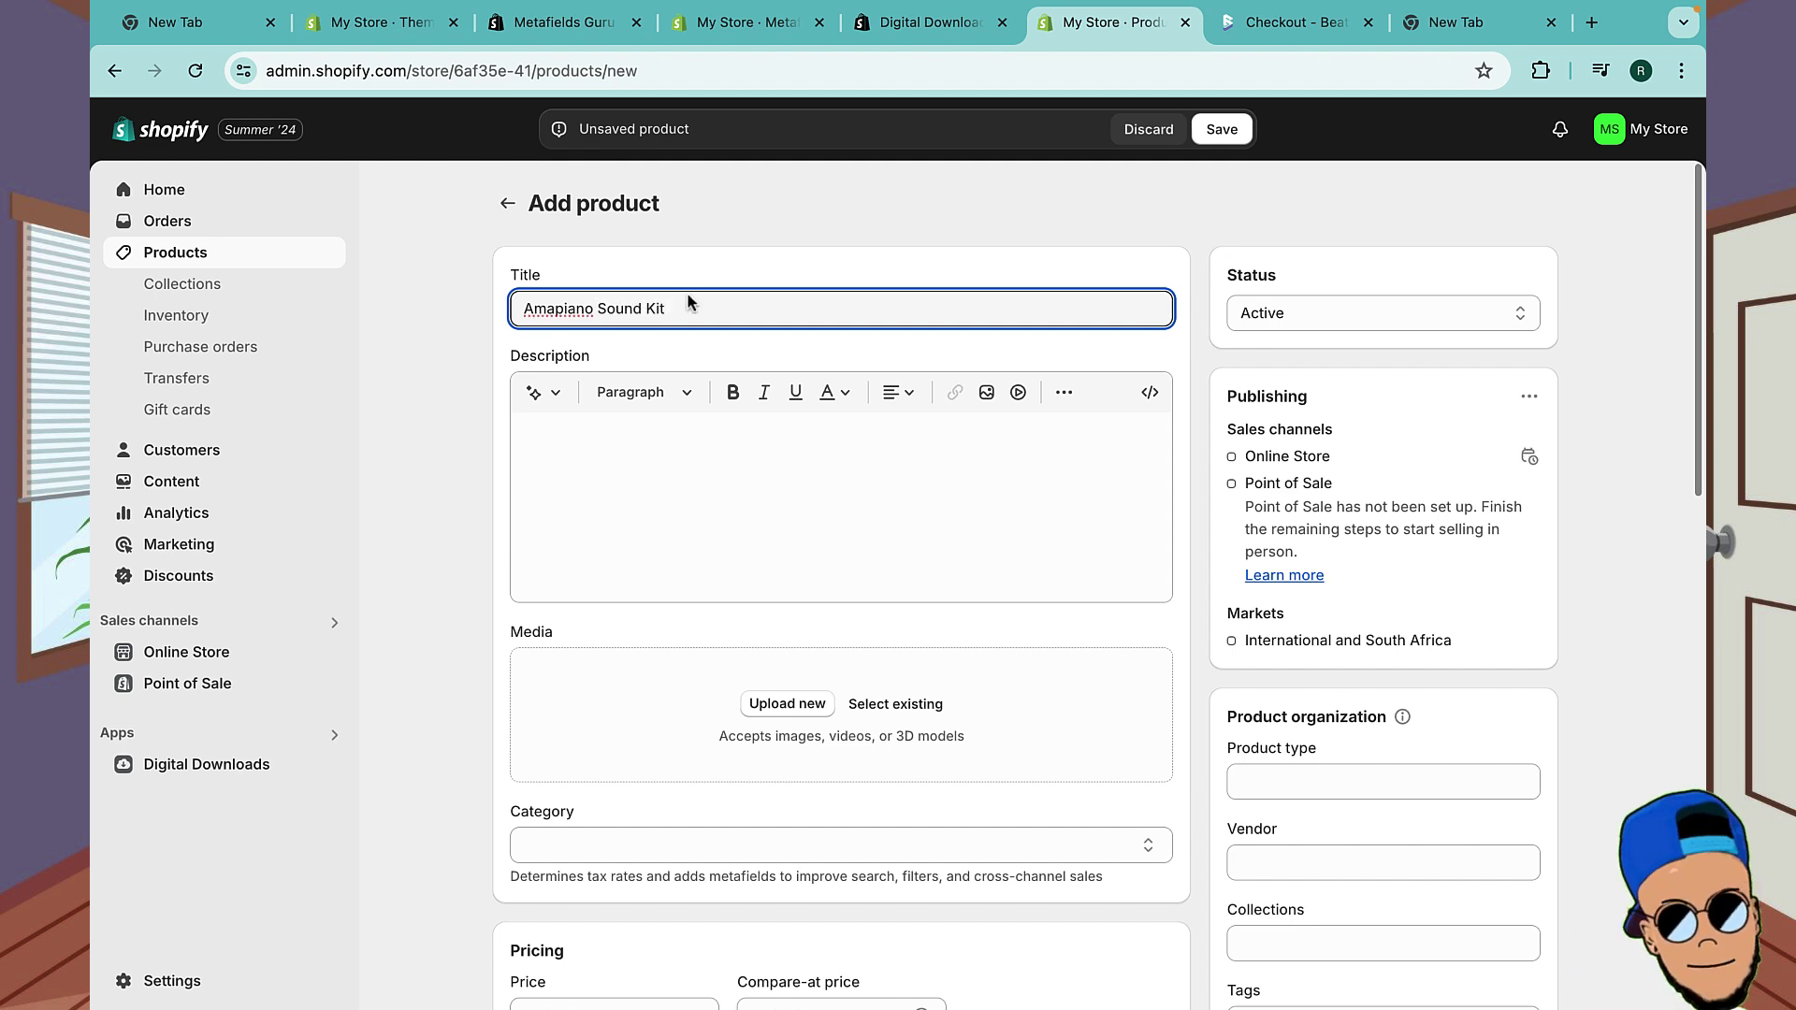
click(697, 469)
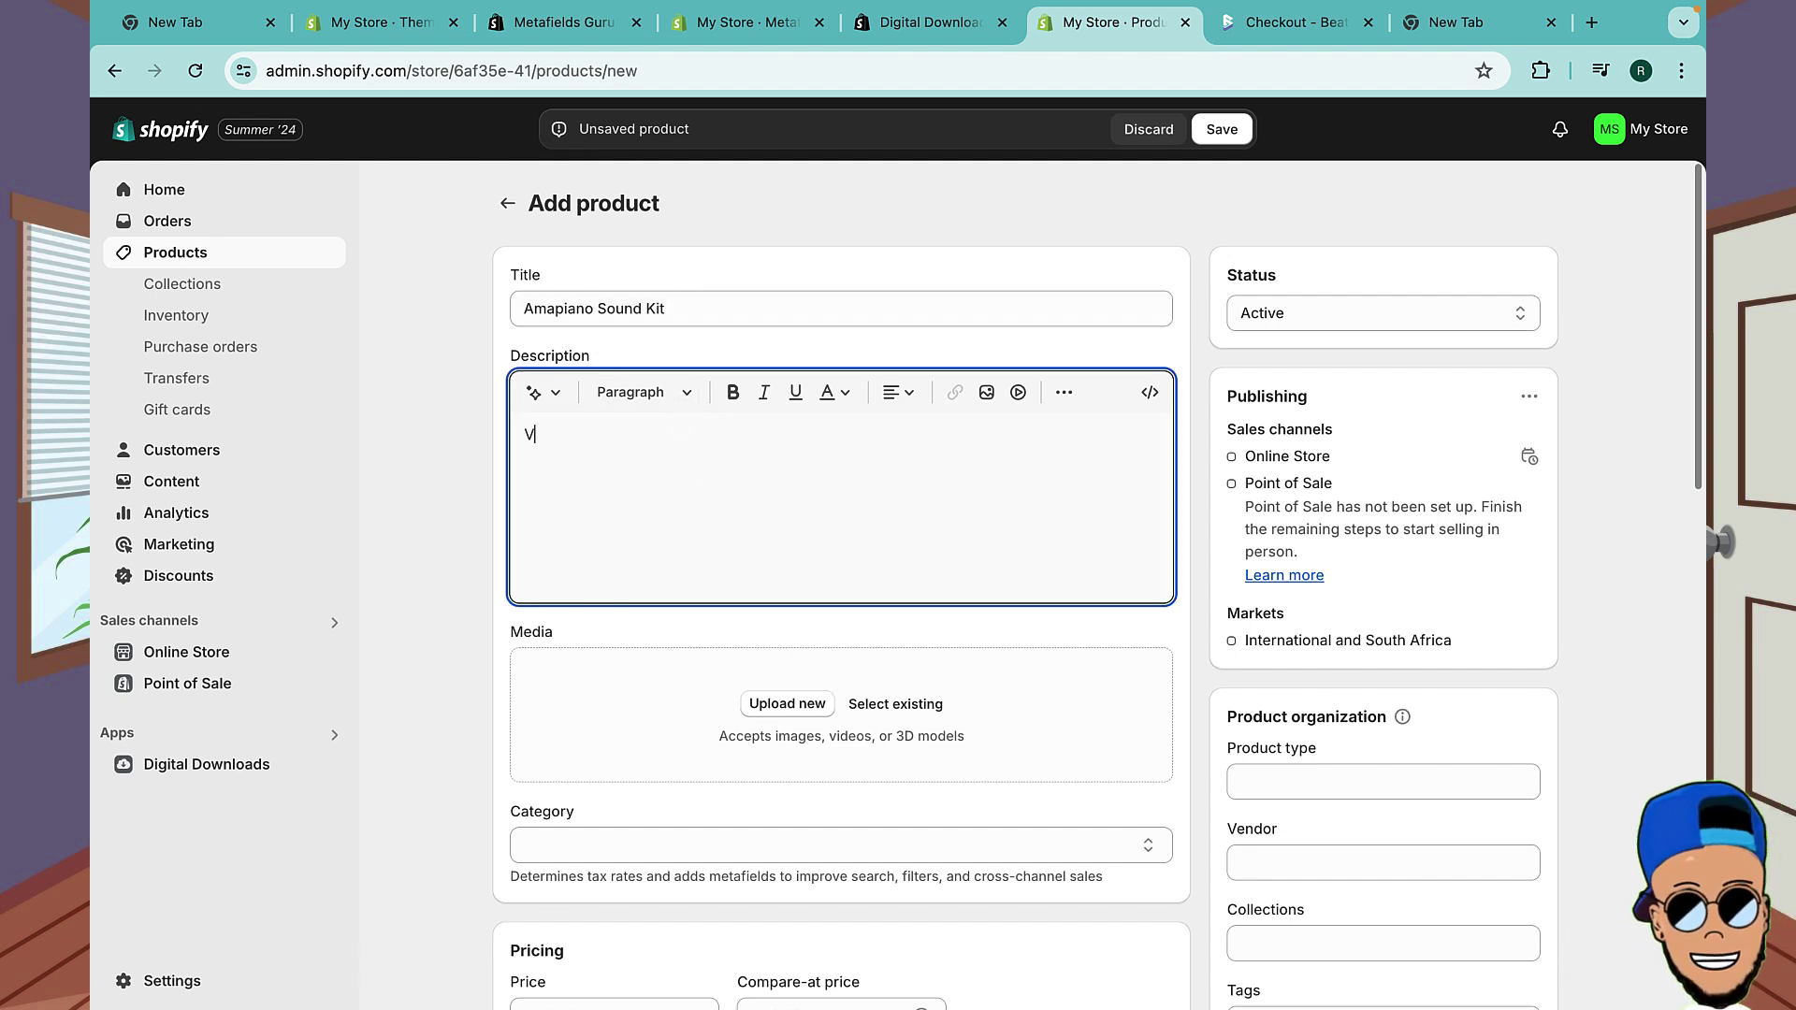
text(Very hiy)
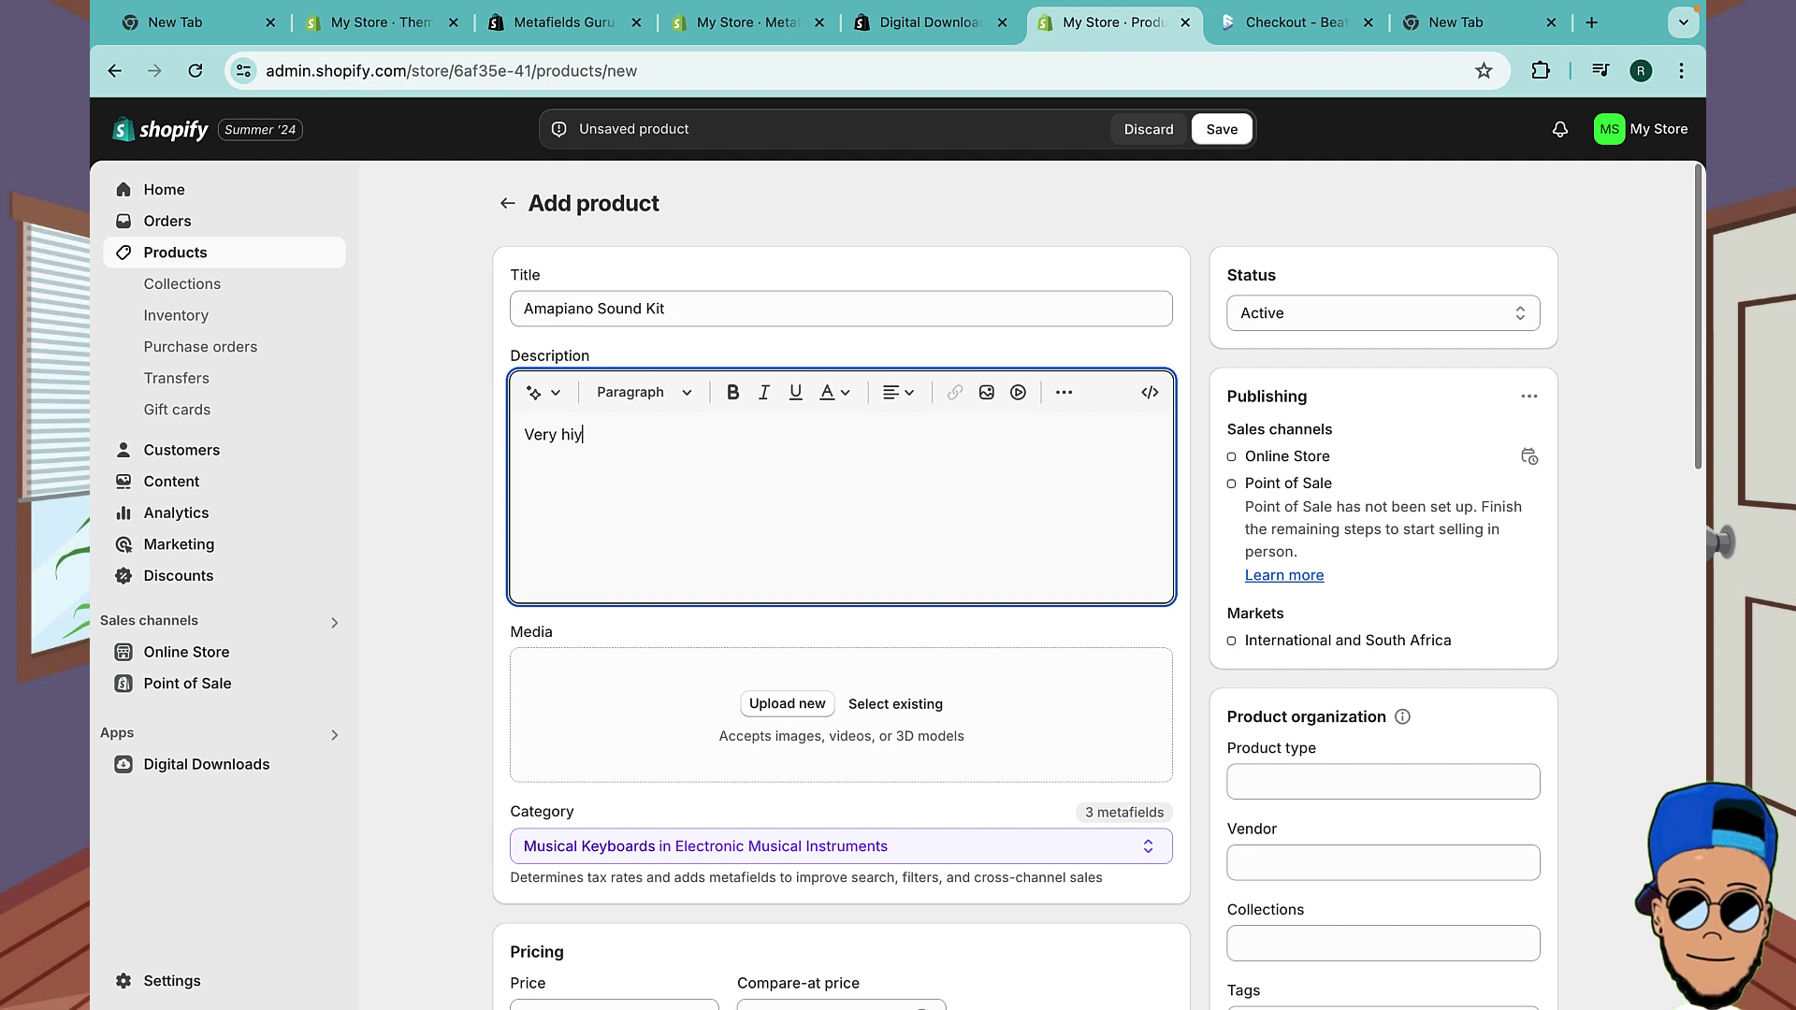
key(BackSpace)
key(BackSpace)
text(ot)
Upload the sound kit cover image as the product media
scroll(807, 625, down, 1)
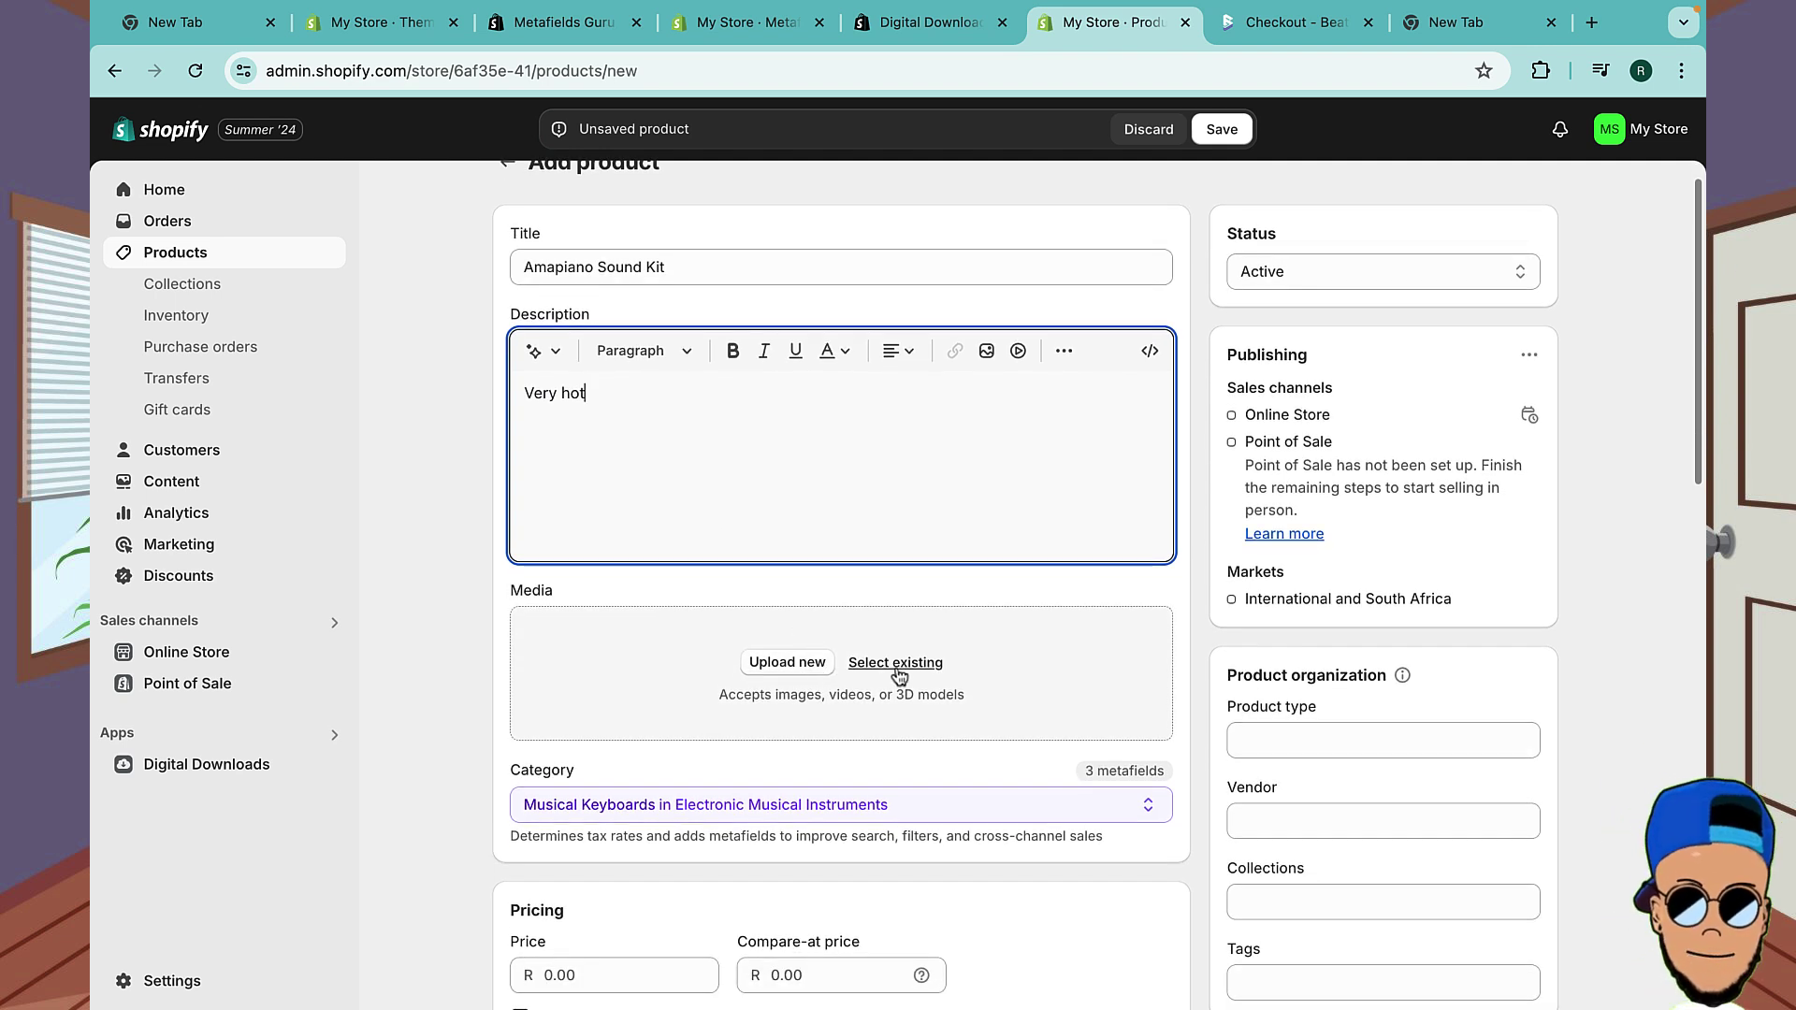
click(784, 664)
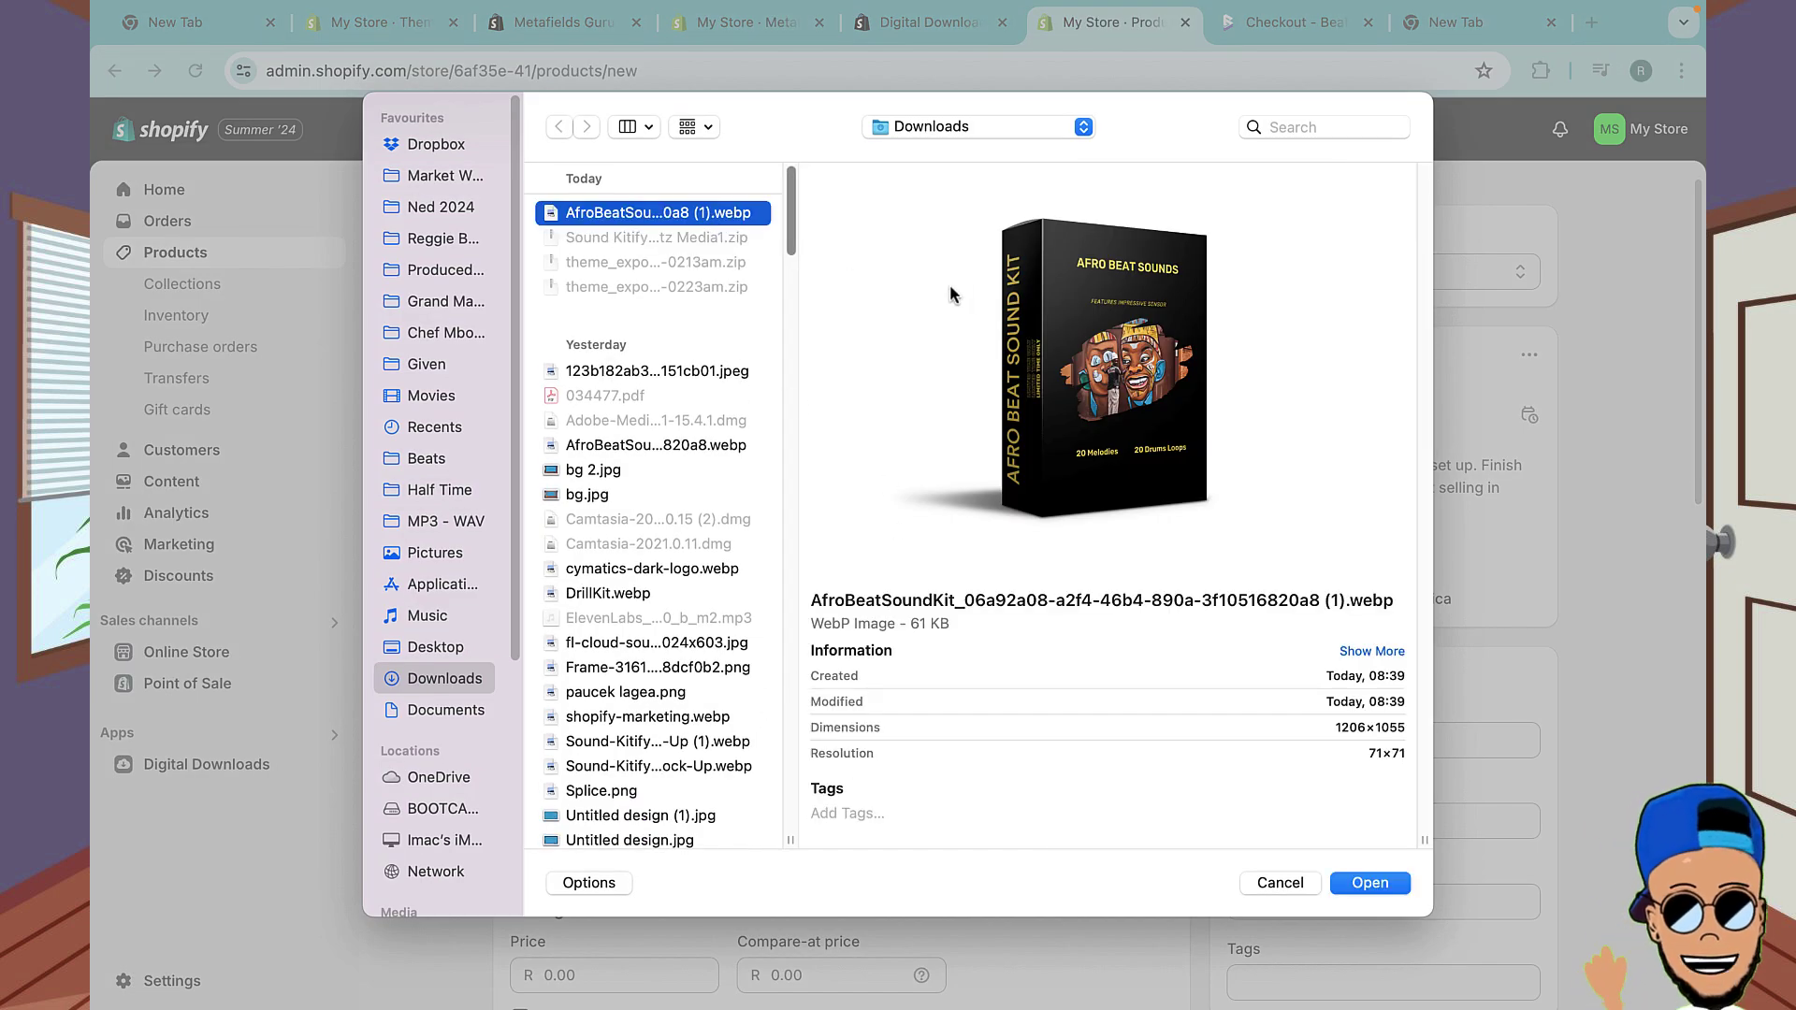
click(1373, 885)
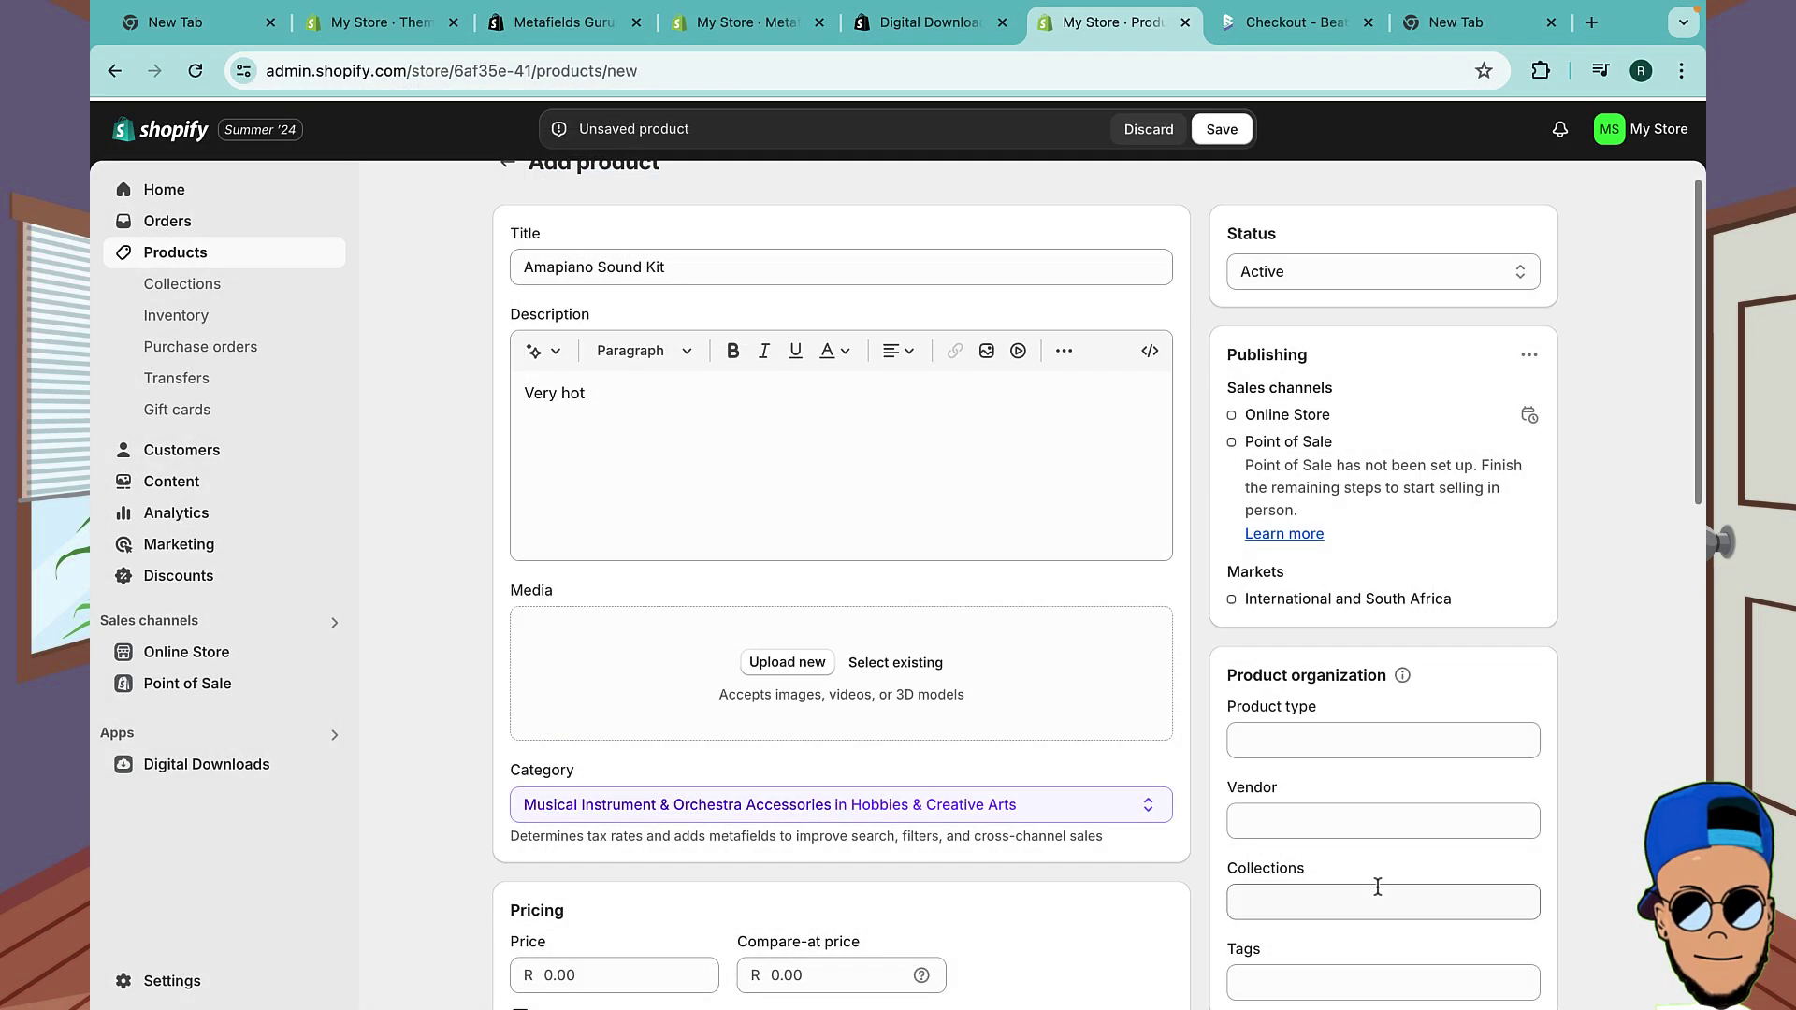
Set the product price to 500.00
scroll(982, 438, down, 6)
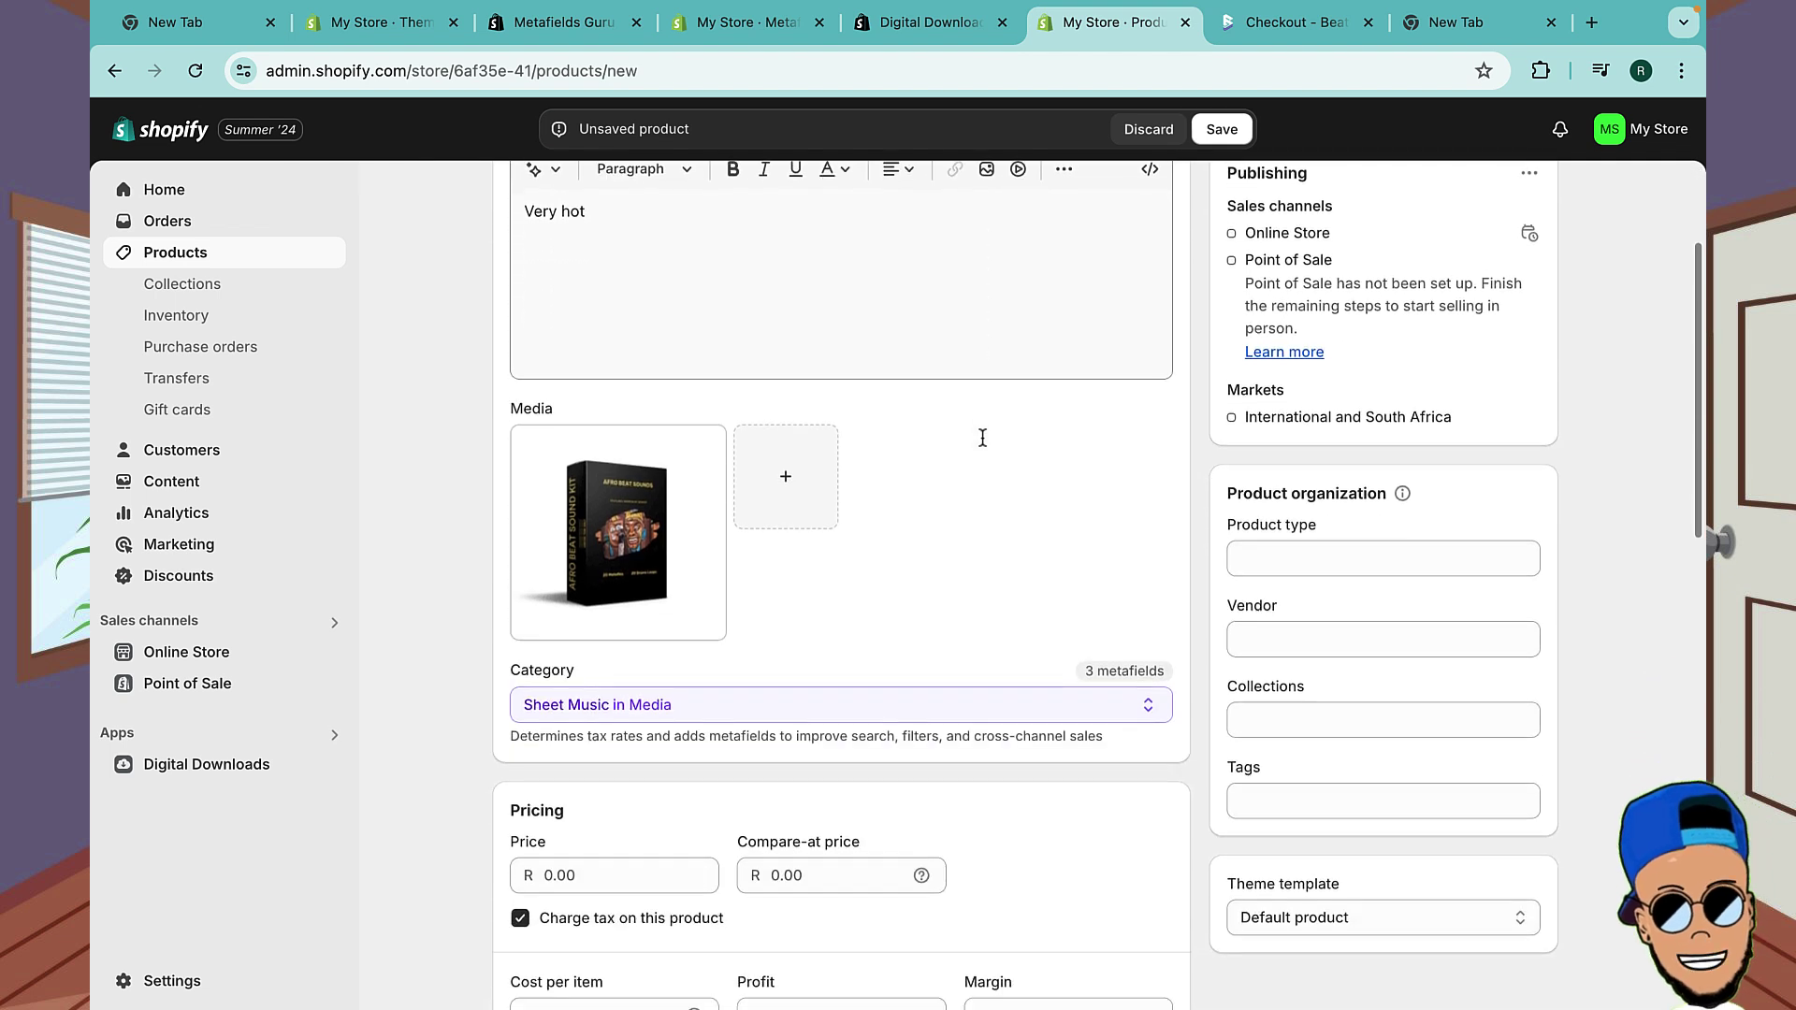
click(595, 565)
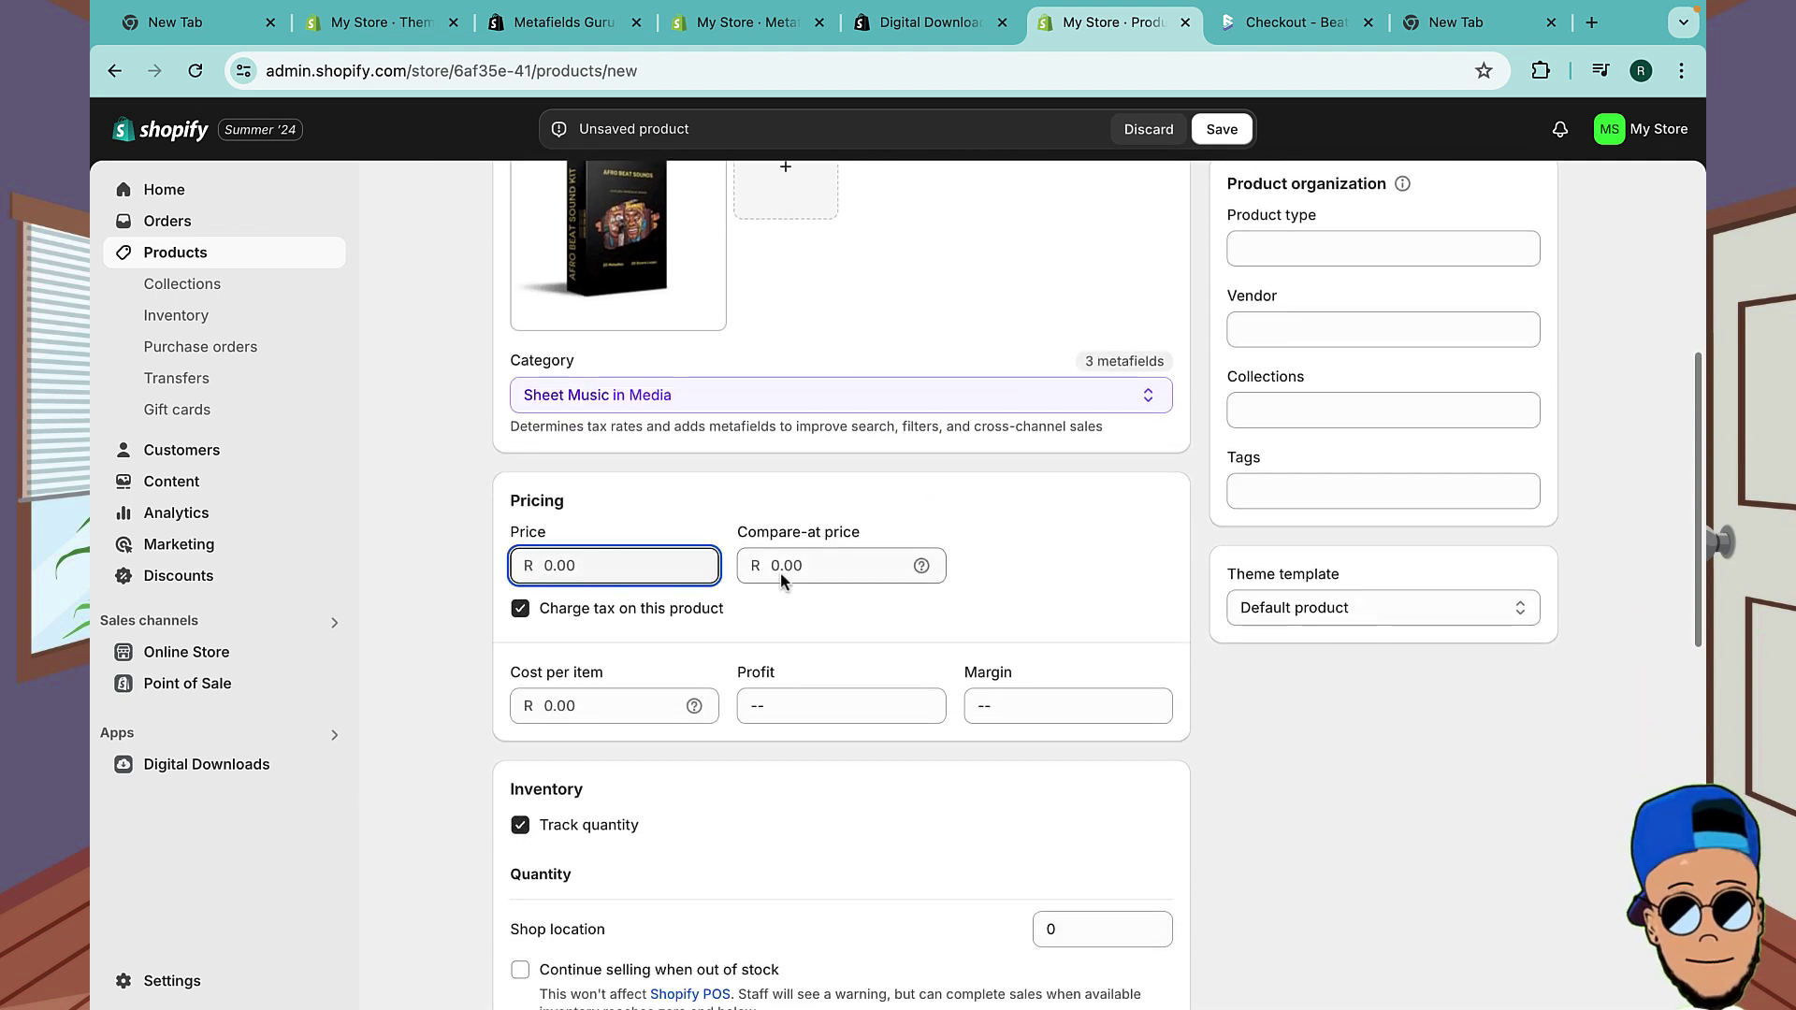
text(500)
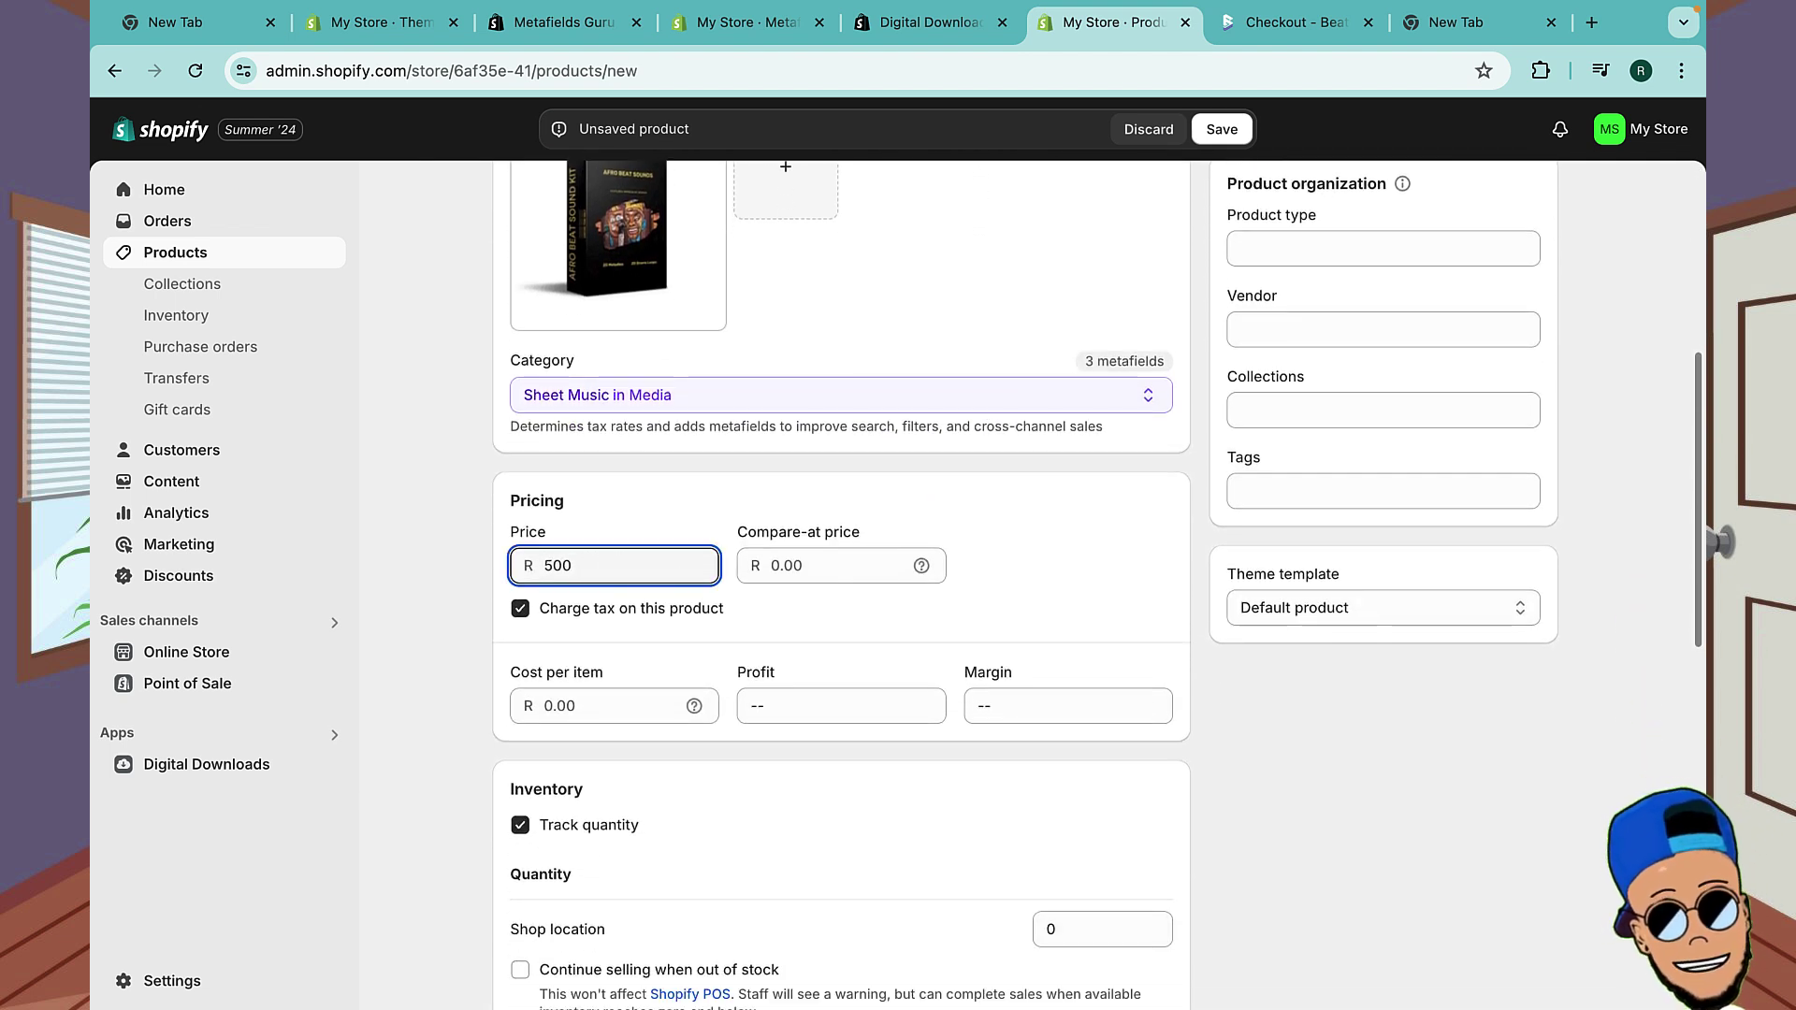
click(622, 495)
Turn off Charge tax, Track quantity and This is a physical product
scroll(633, 491, down, 1)
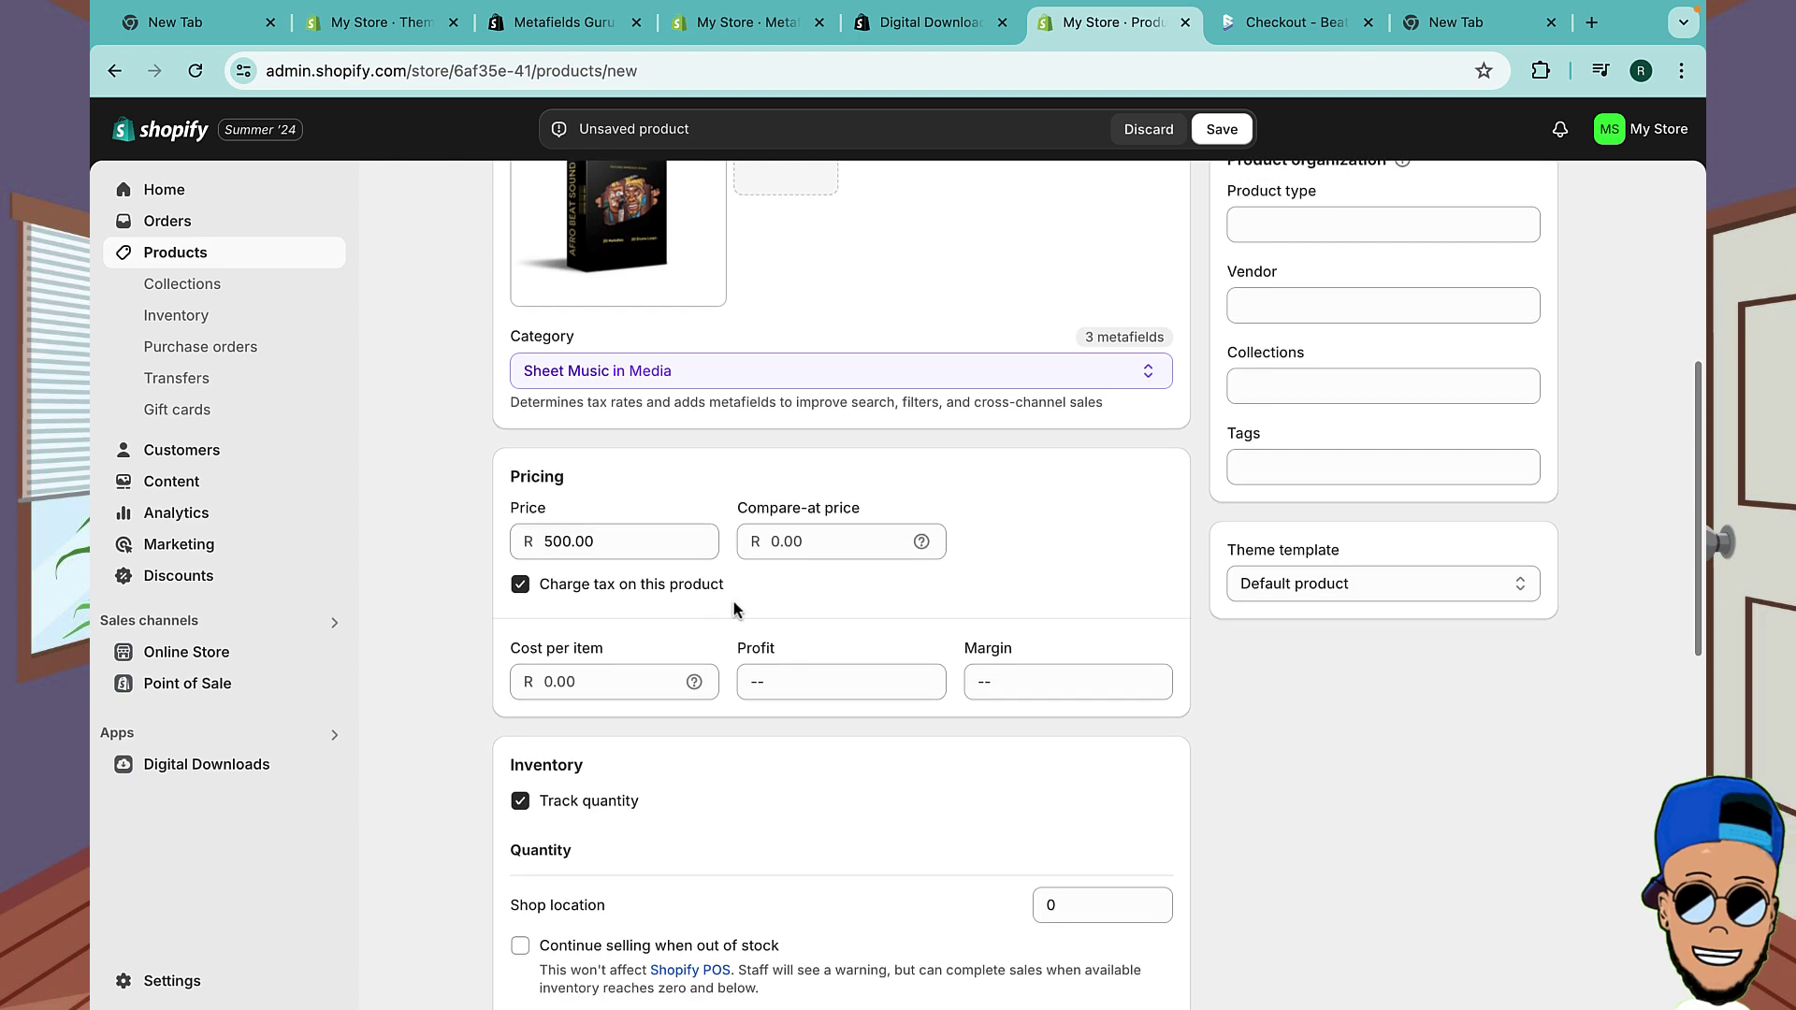
click(604, 589)
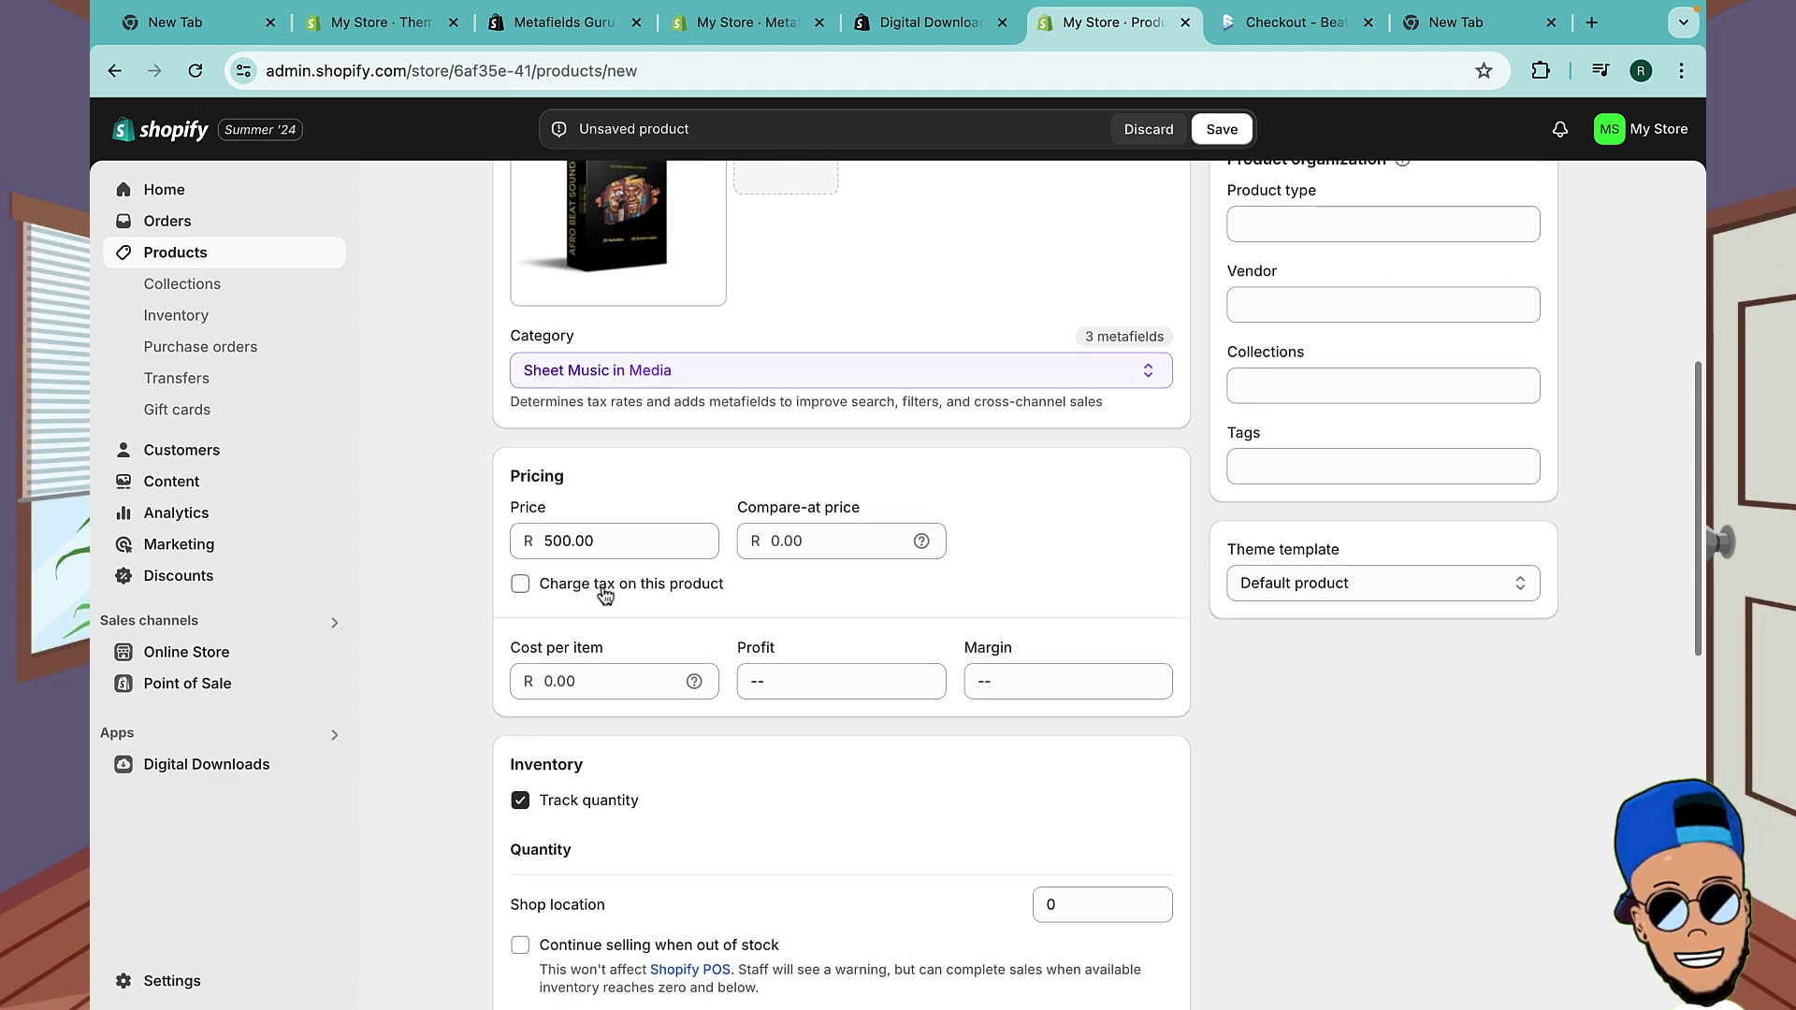
scroll(604, 599, down, 3)
scroll(603, 610, down, 5)
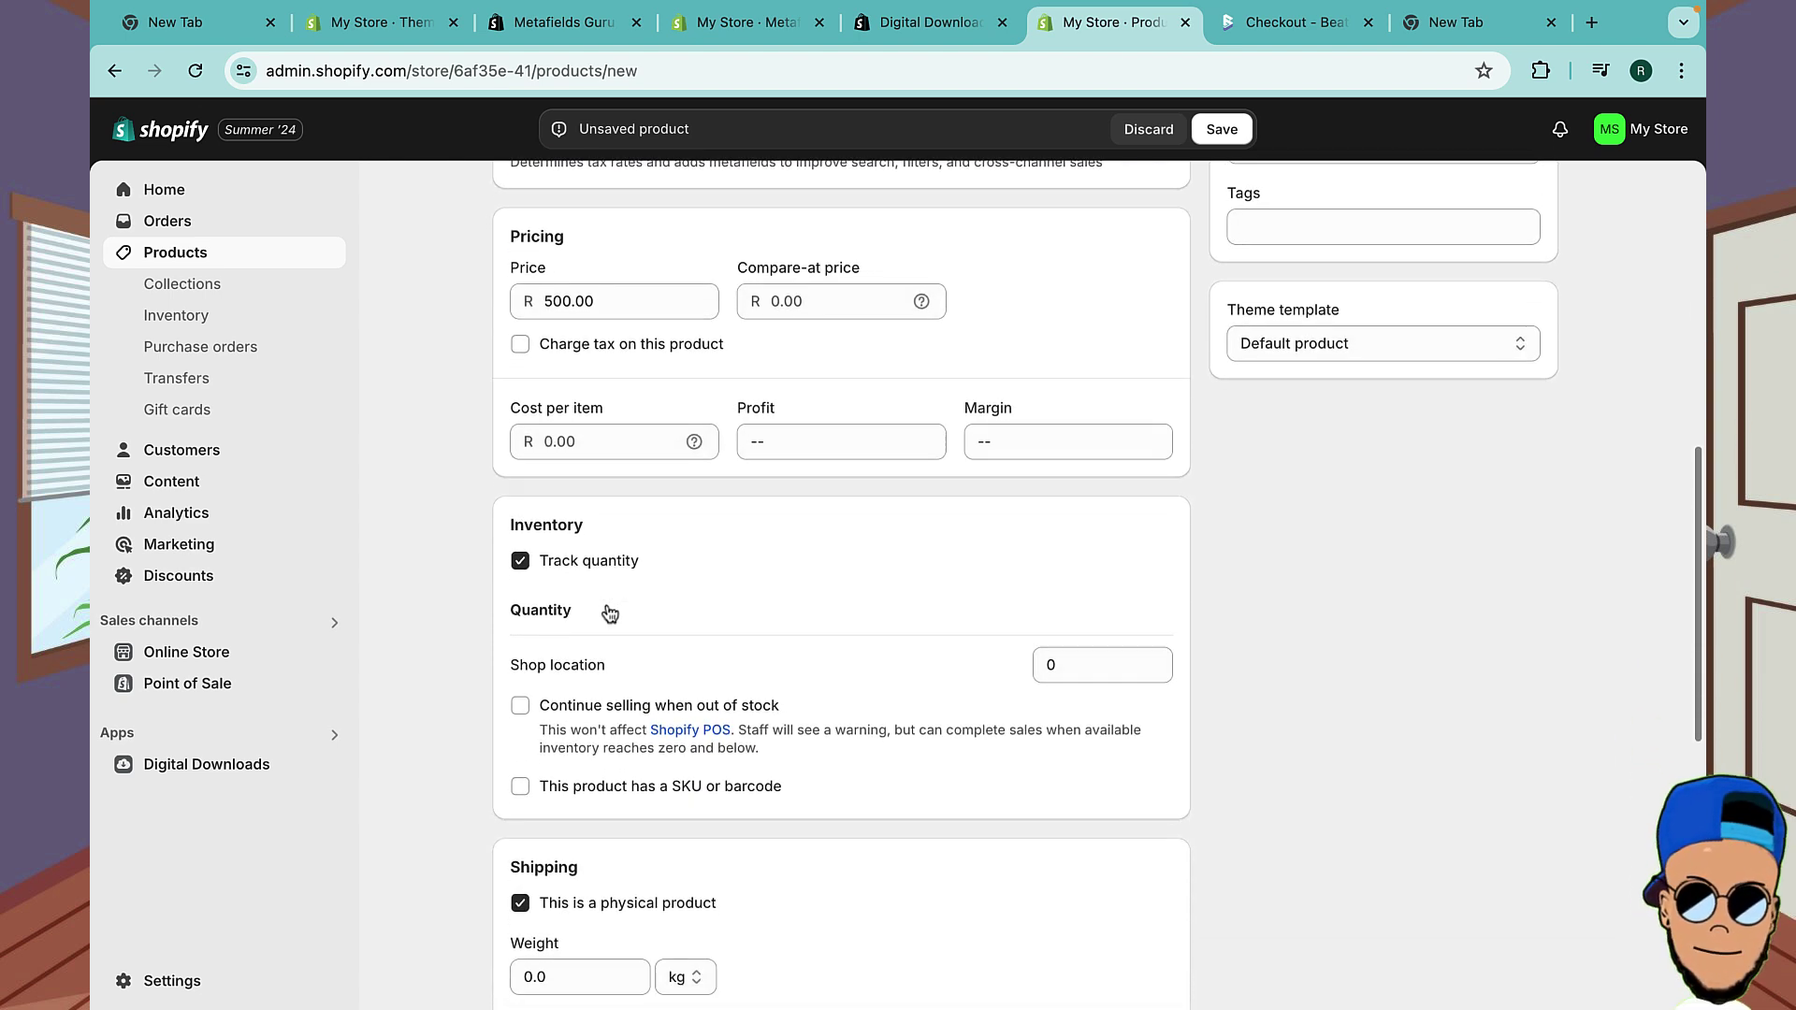
click(587, 426)
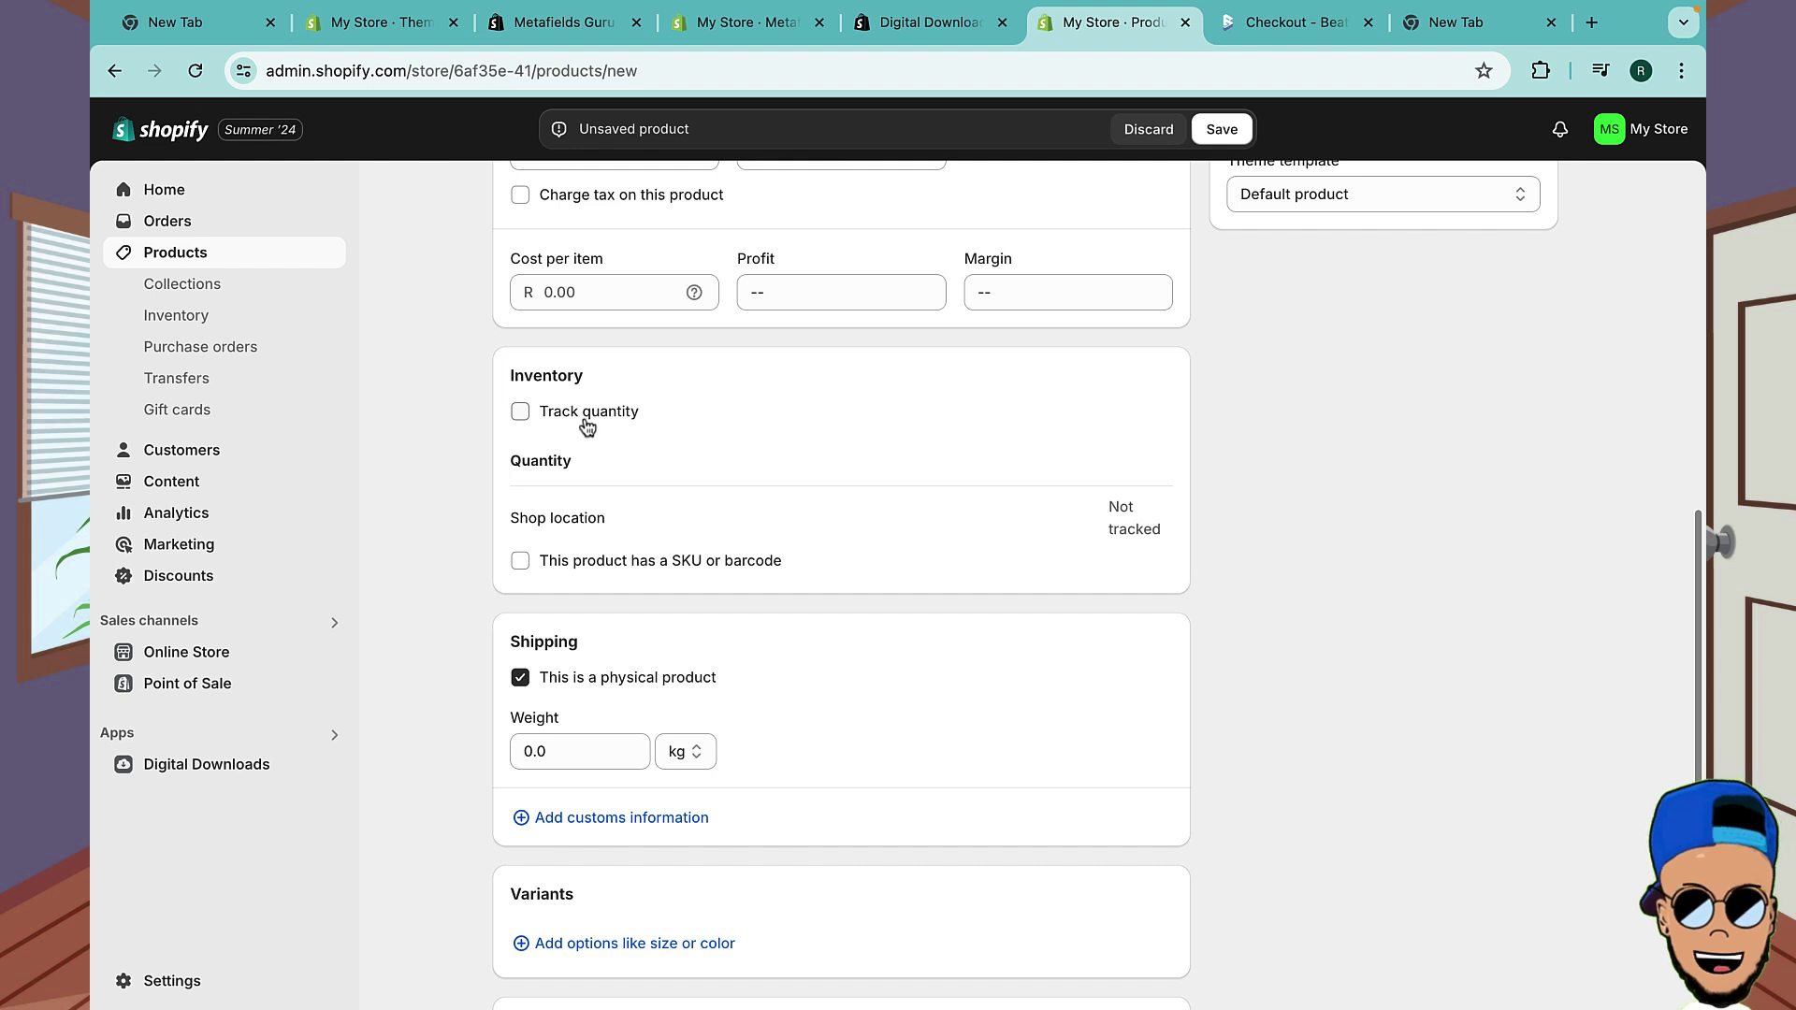
scroll(588, 426, up, 3)
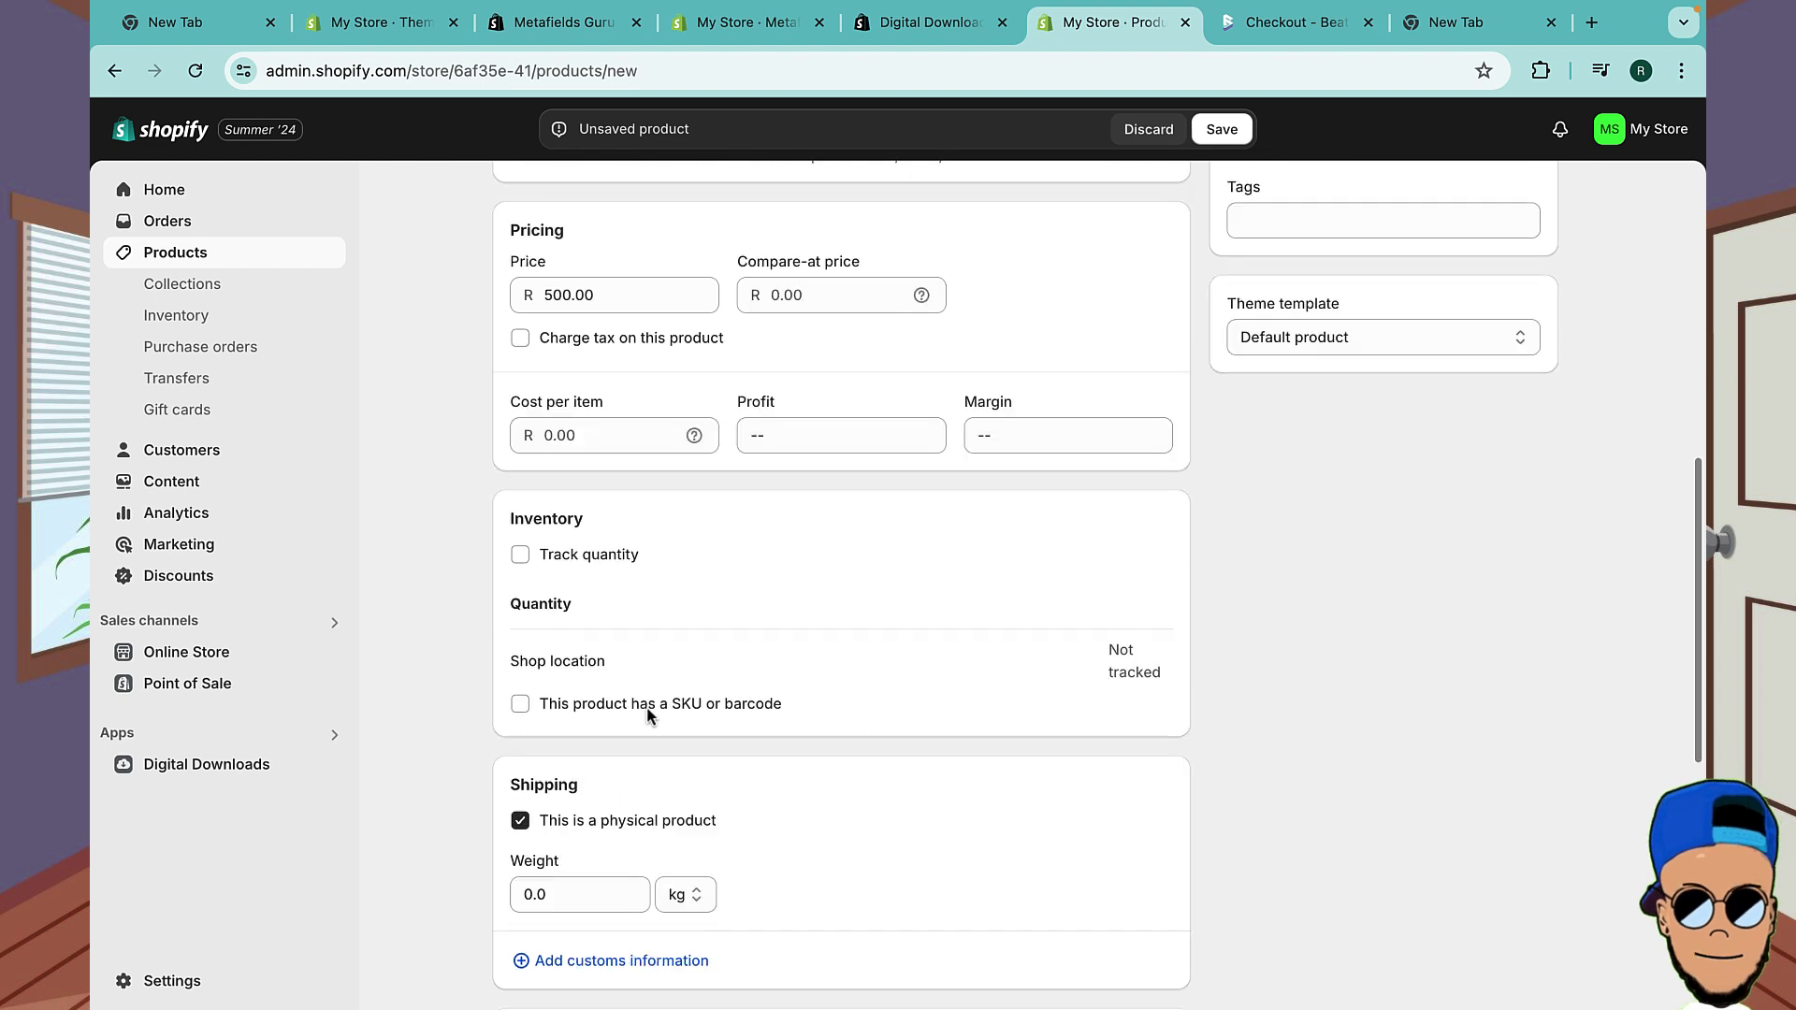
click(520, 818)
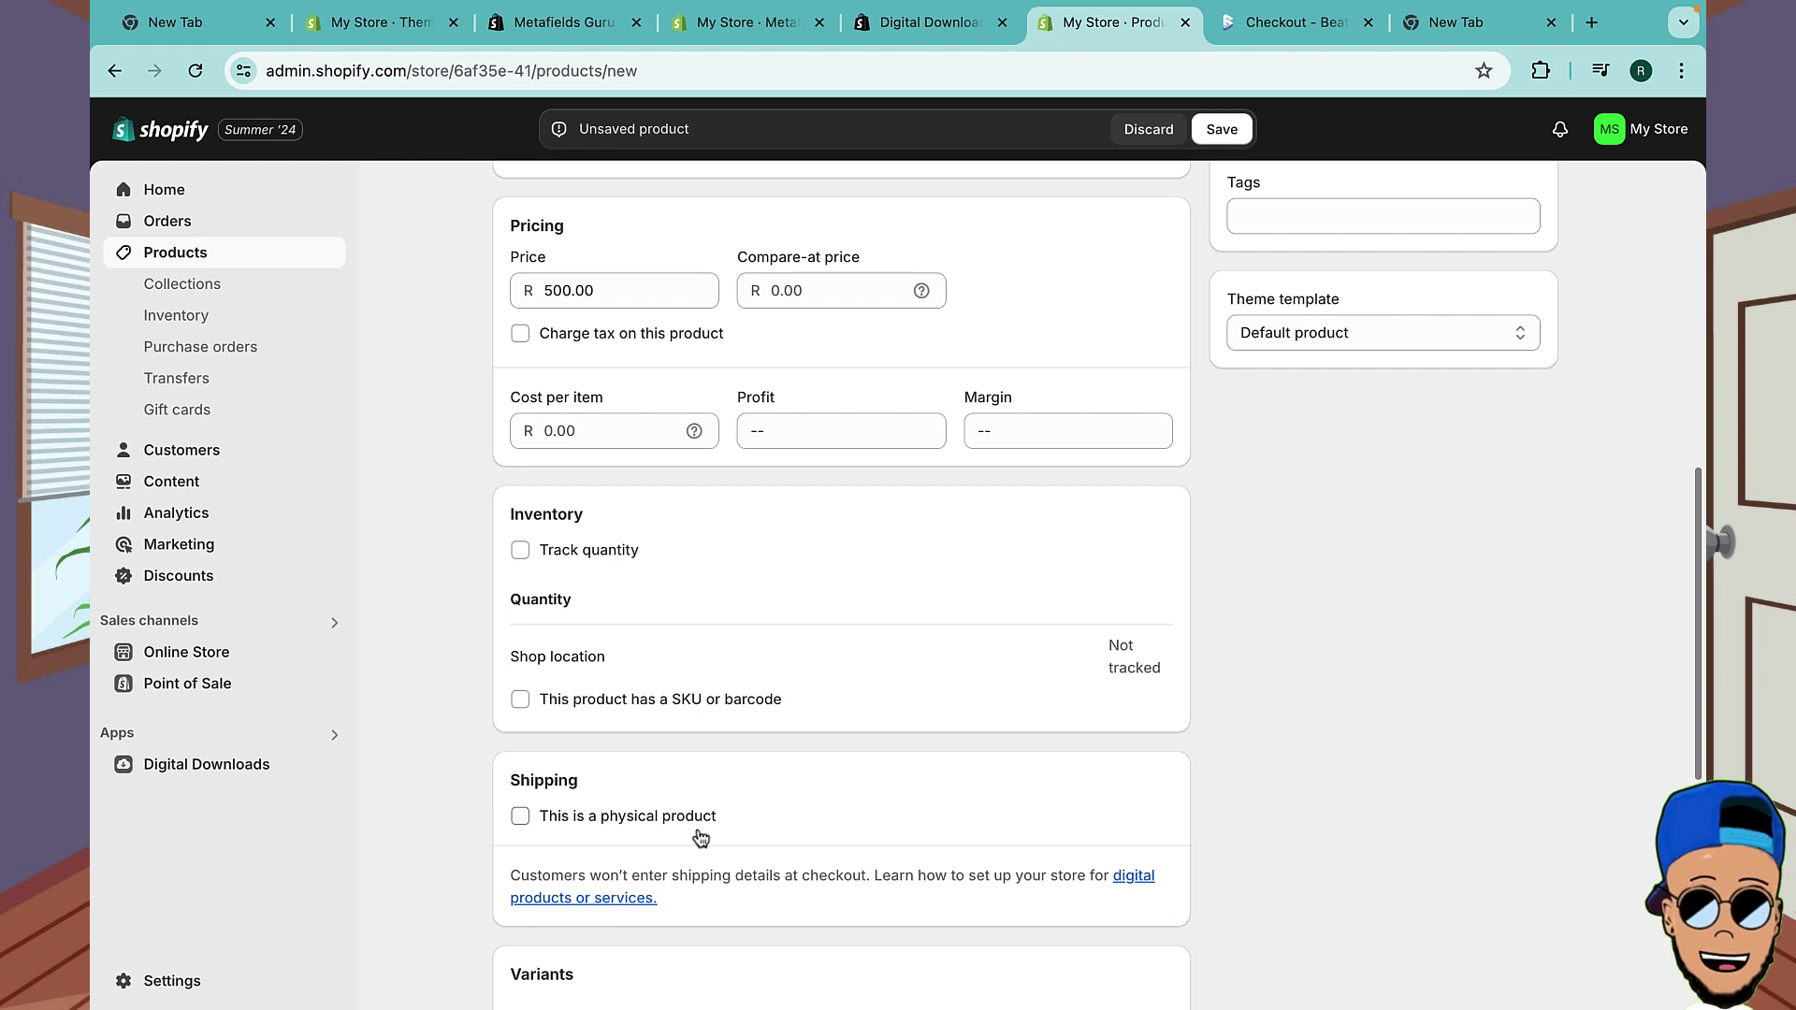
scroll(700, 837, down, 6)
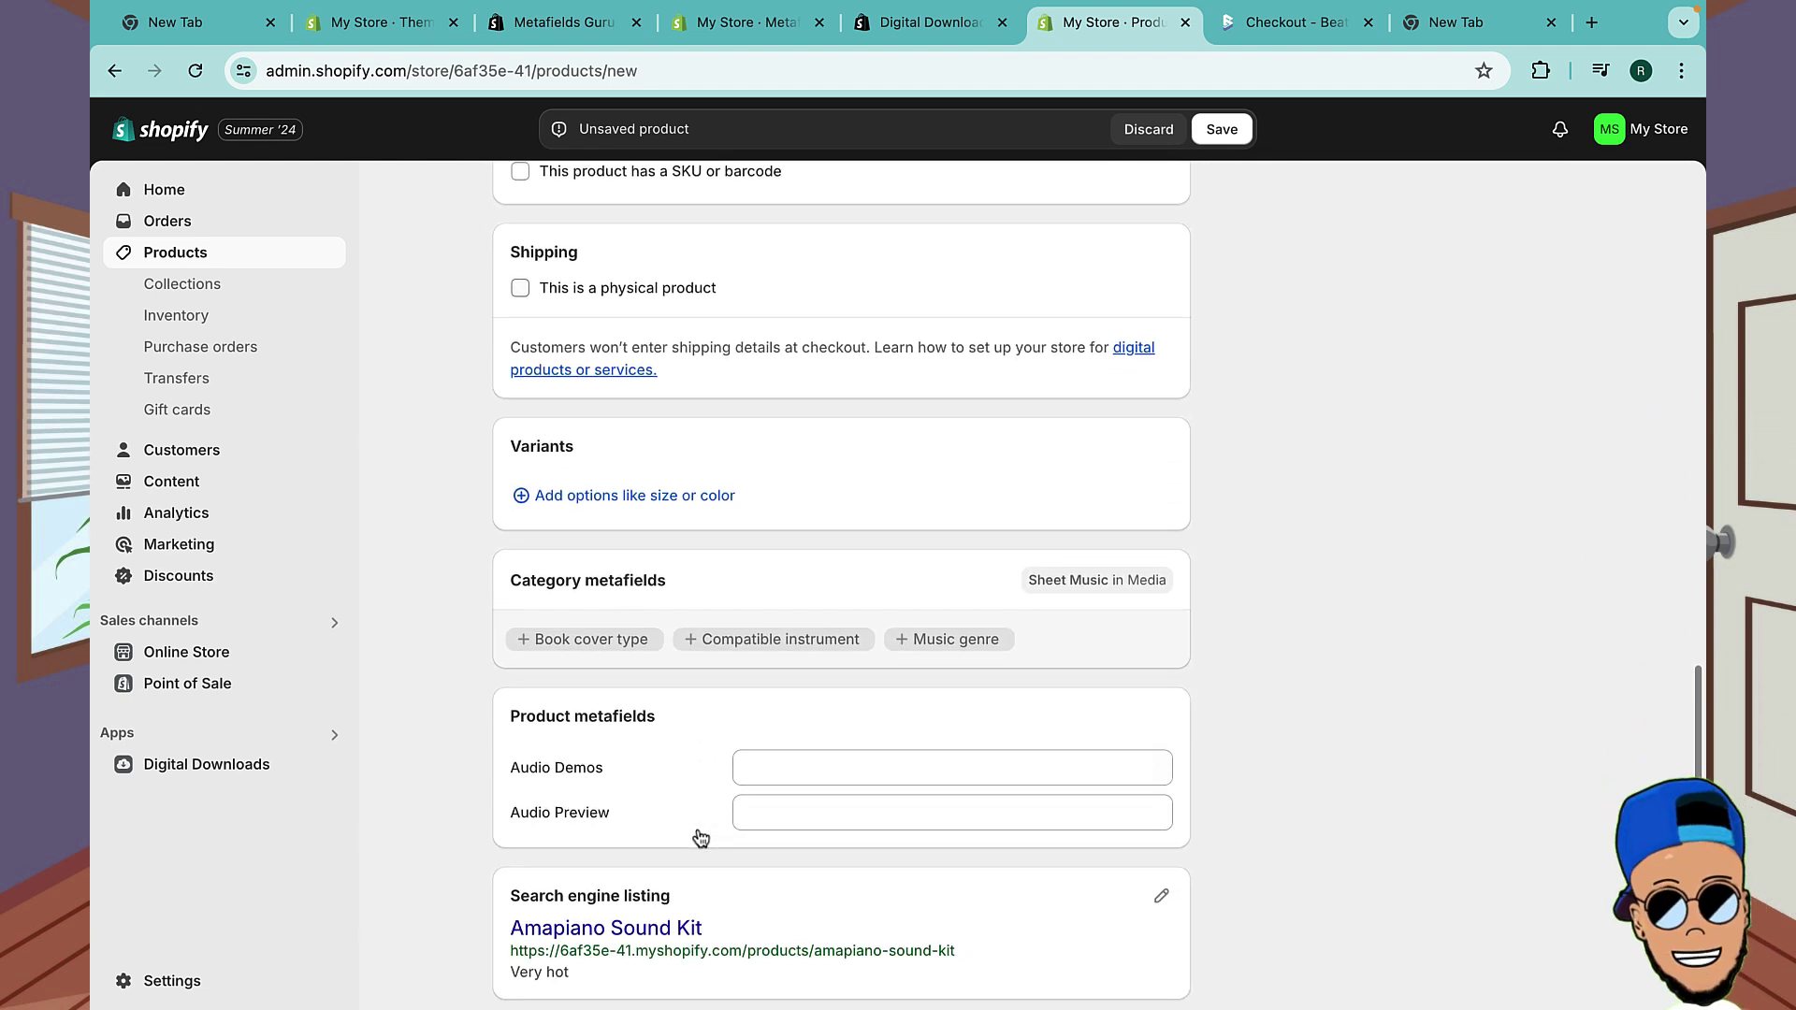
scroll(700, 838, down, 1)
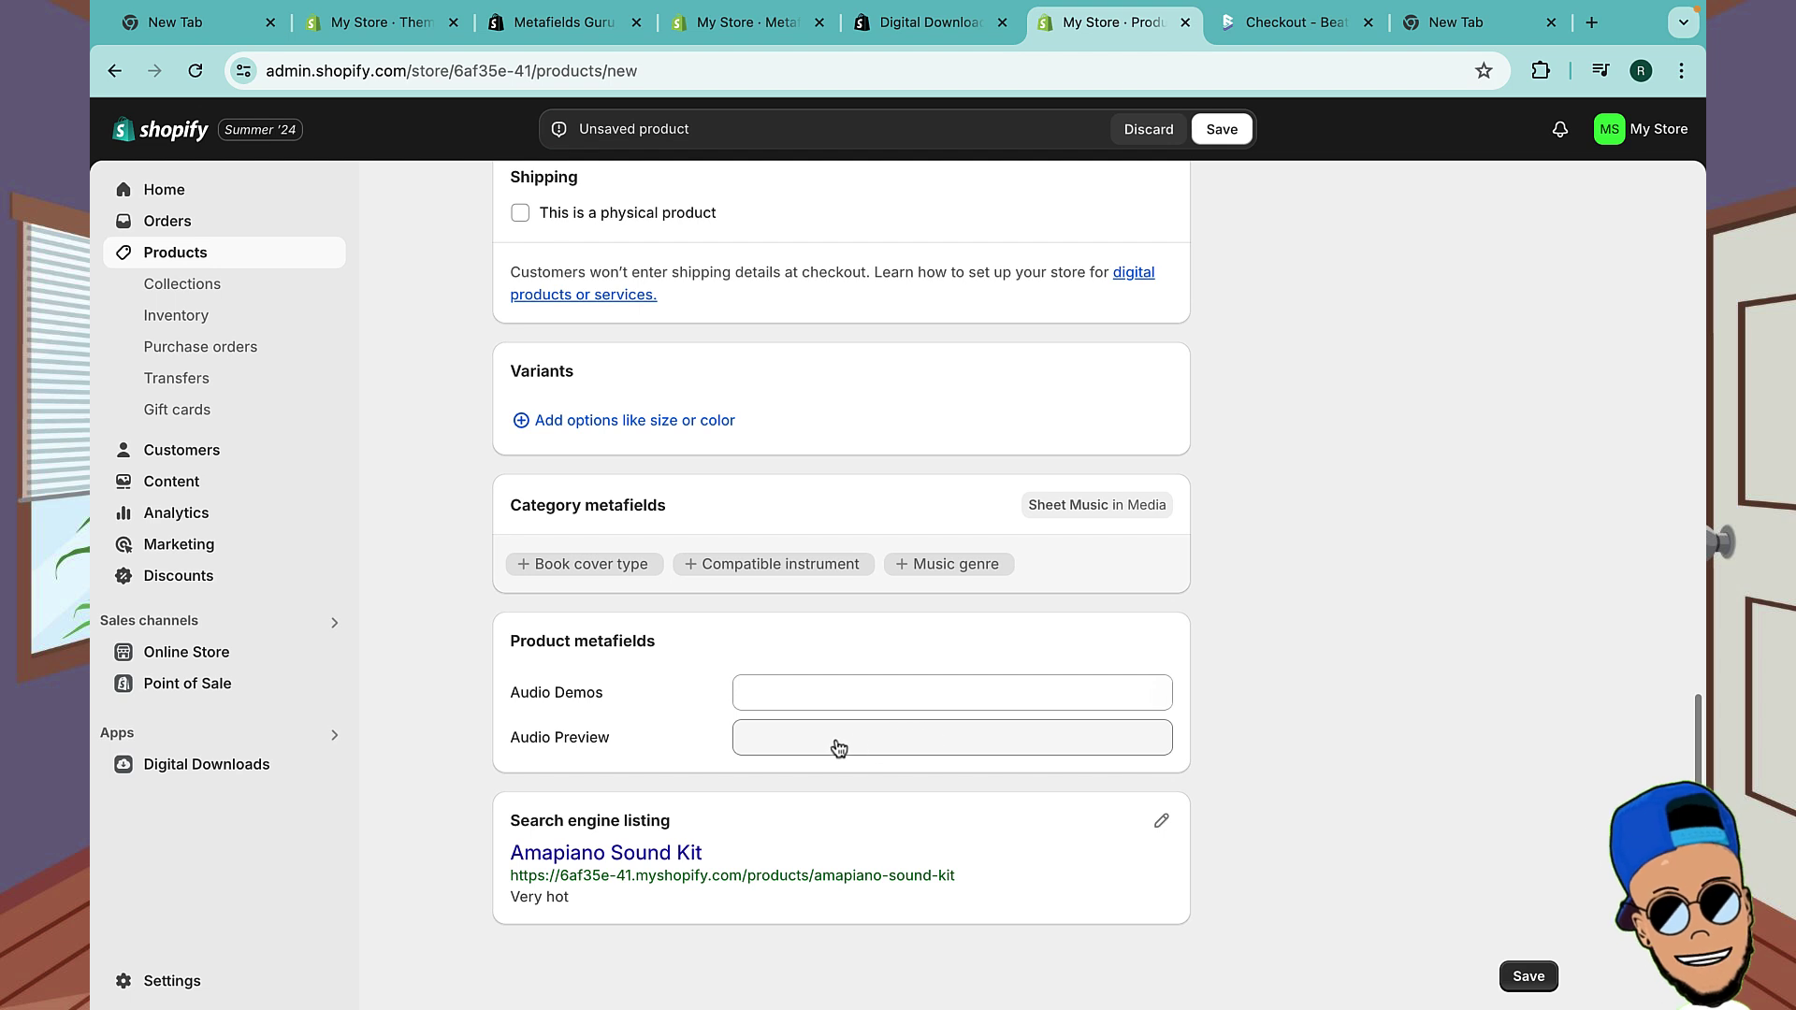
Try uploading the Melody 2 Loco mp3 as Audio Preview; it fails as unsupported on trial
click(896, 759)
click(761, 739)
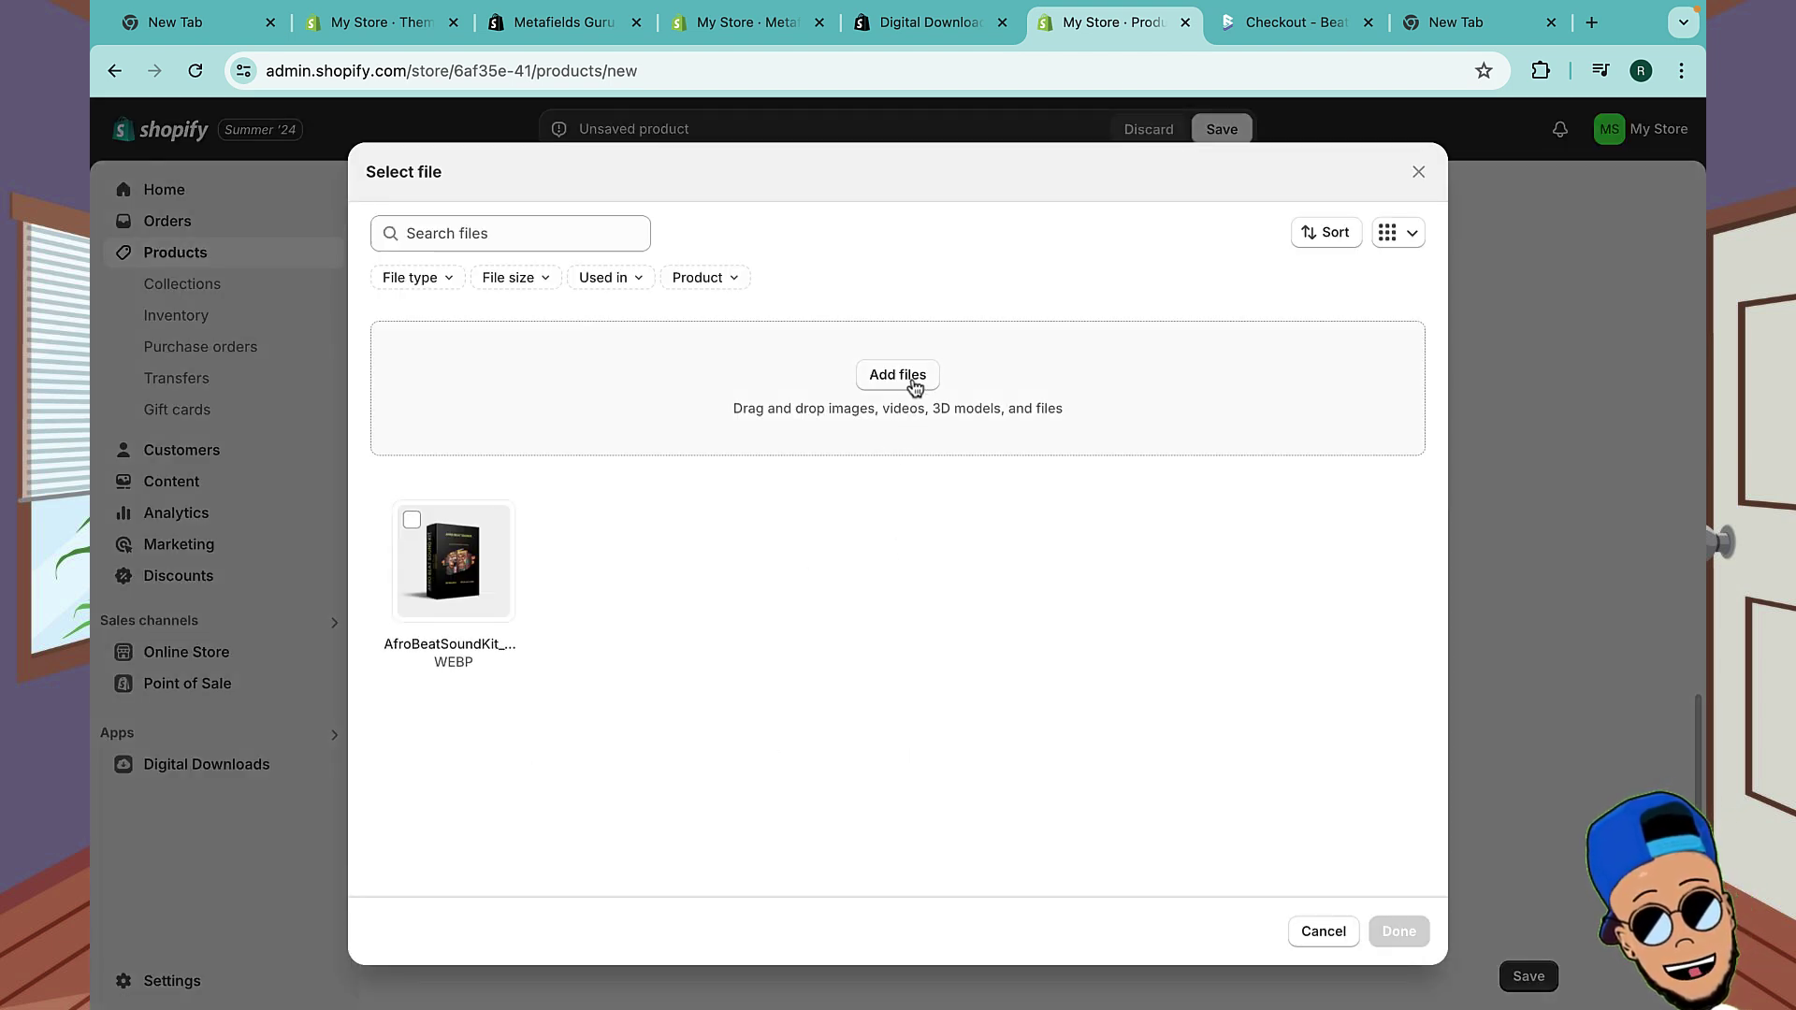
click(914, 386)
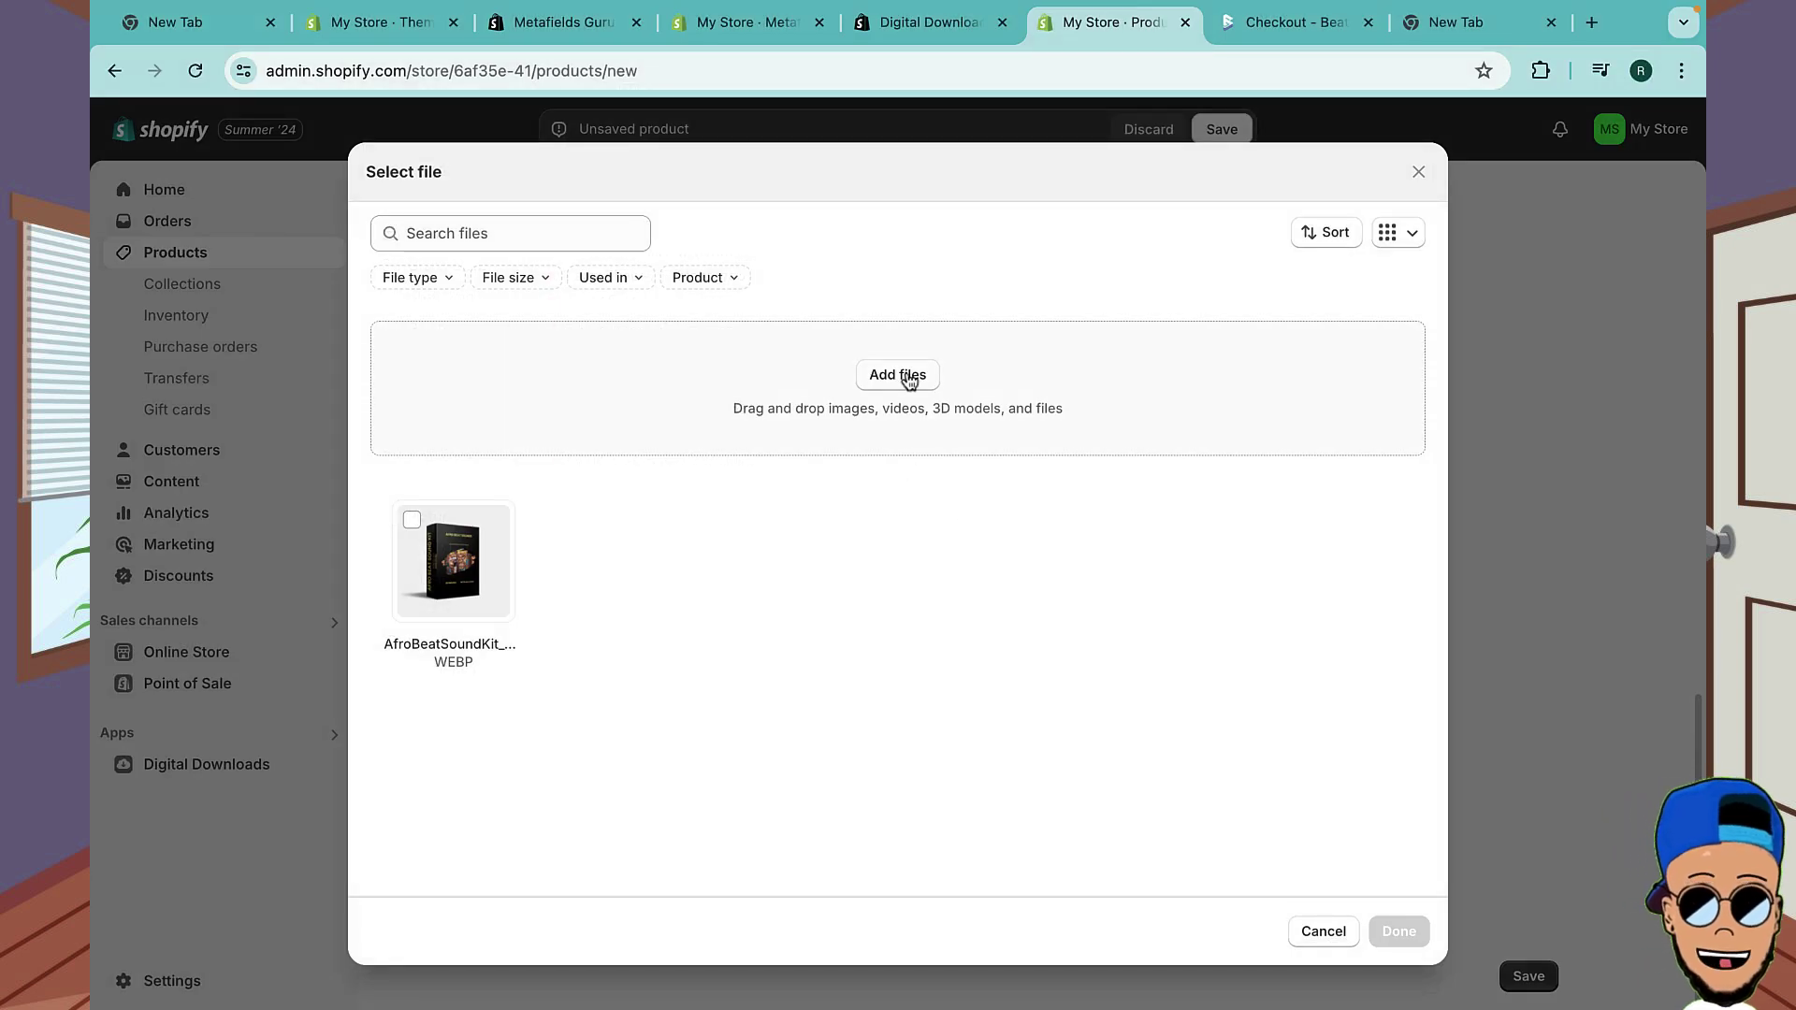
click(908, 377)
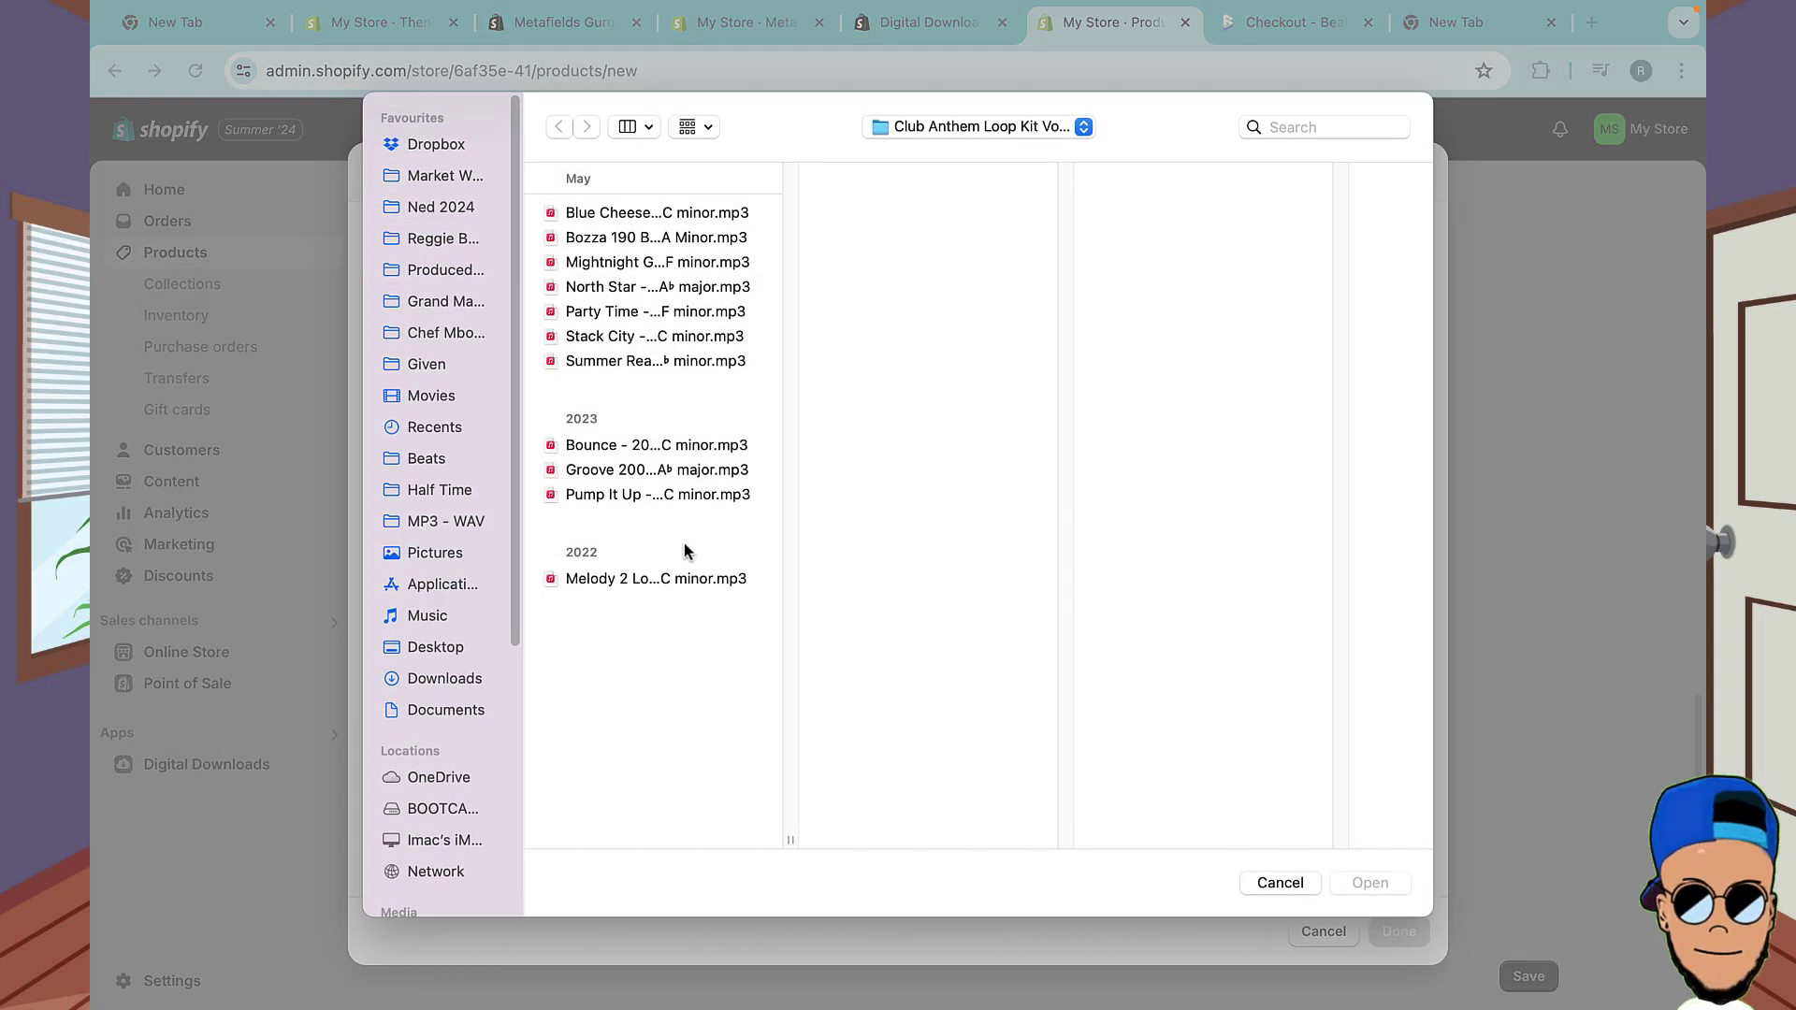
click(666, 579)
click(1375, 884)
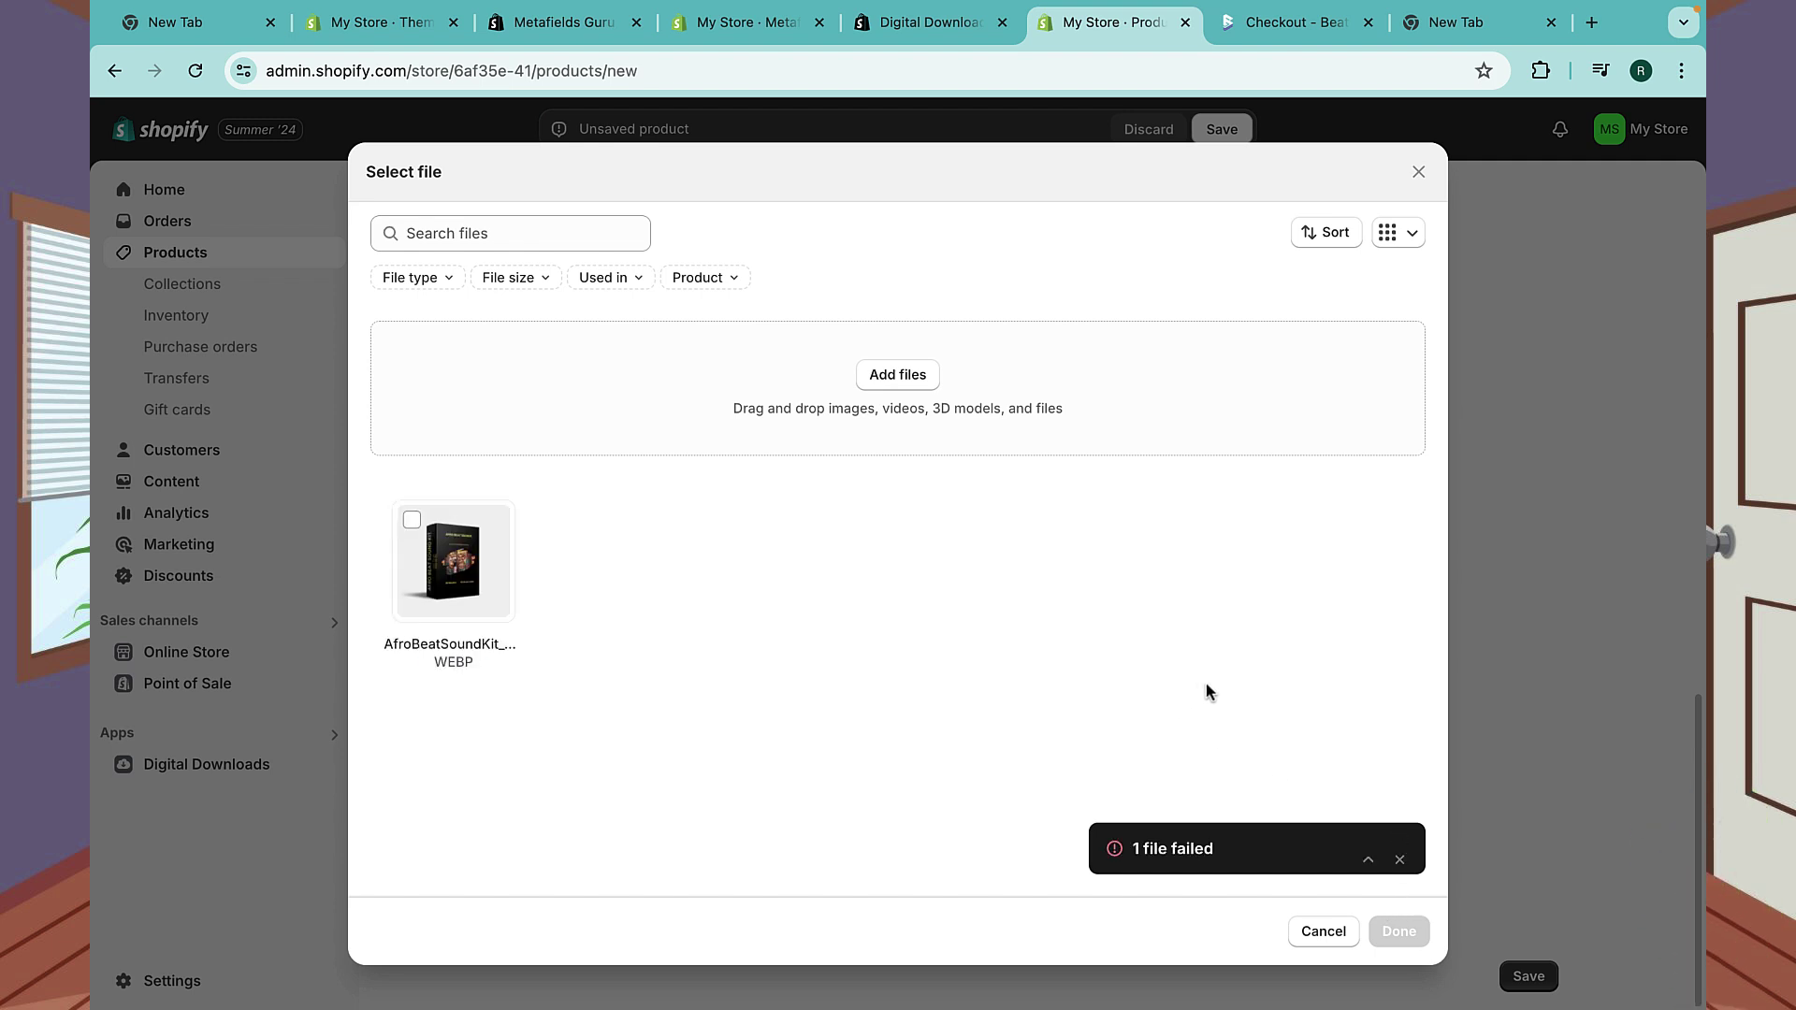
click(1367, 856)
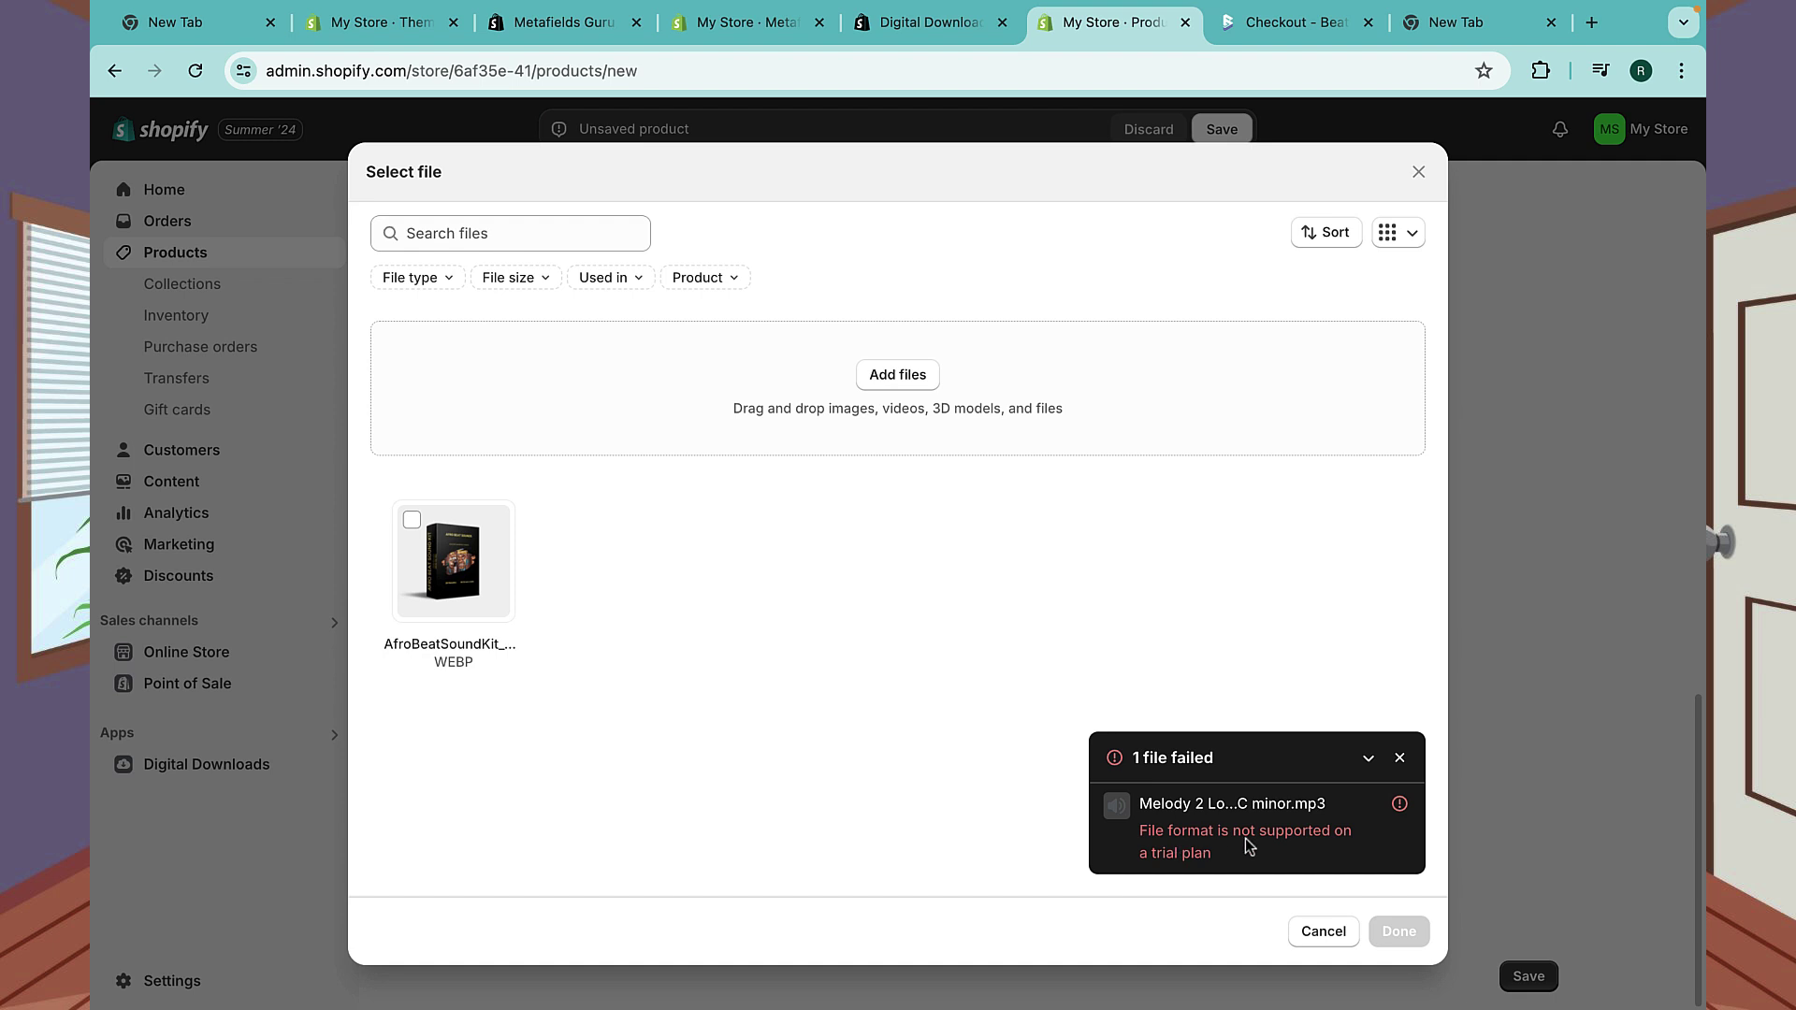
click(1400, 759)
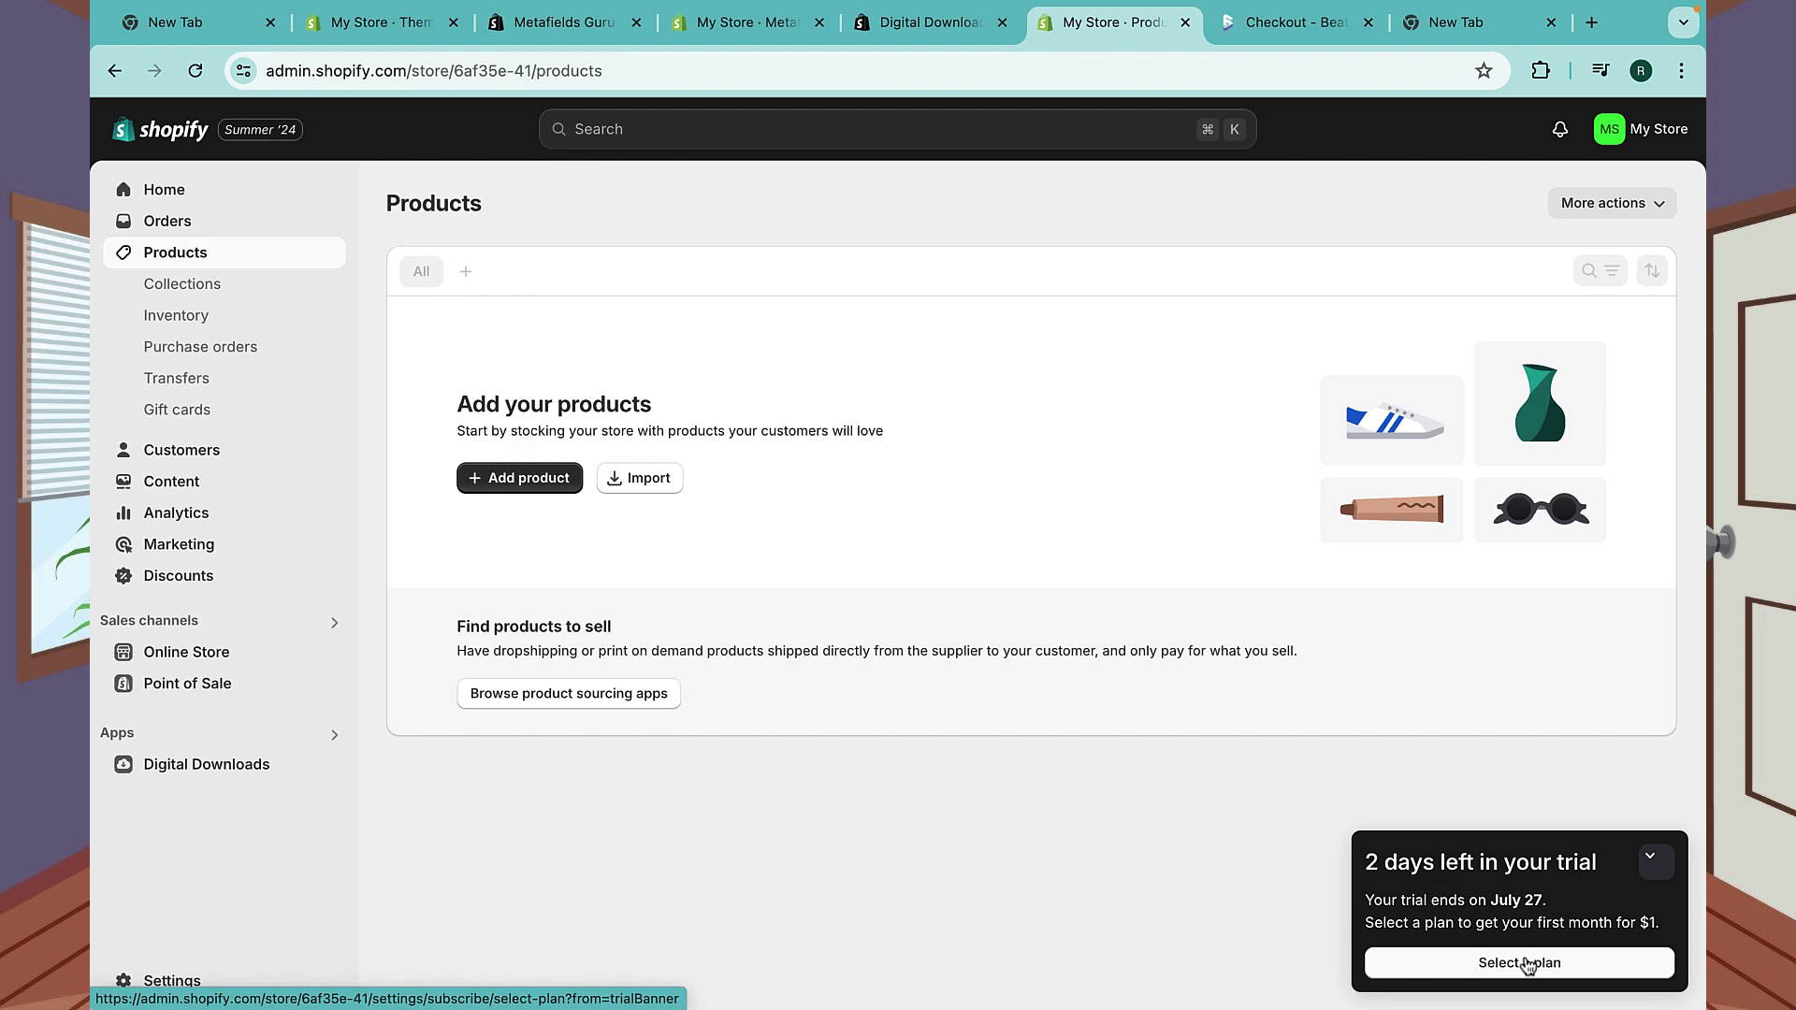
Choose the Basic paid plan and complete the subscription
click(1506, 964)
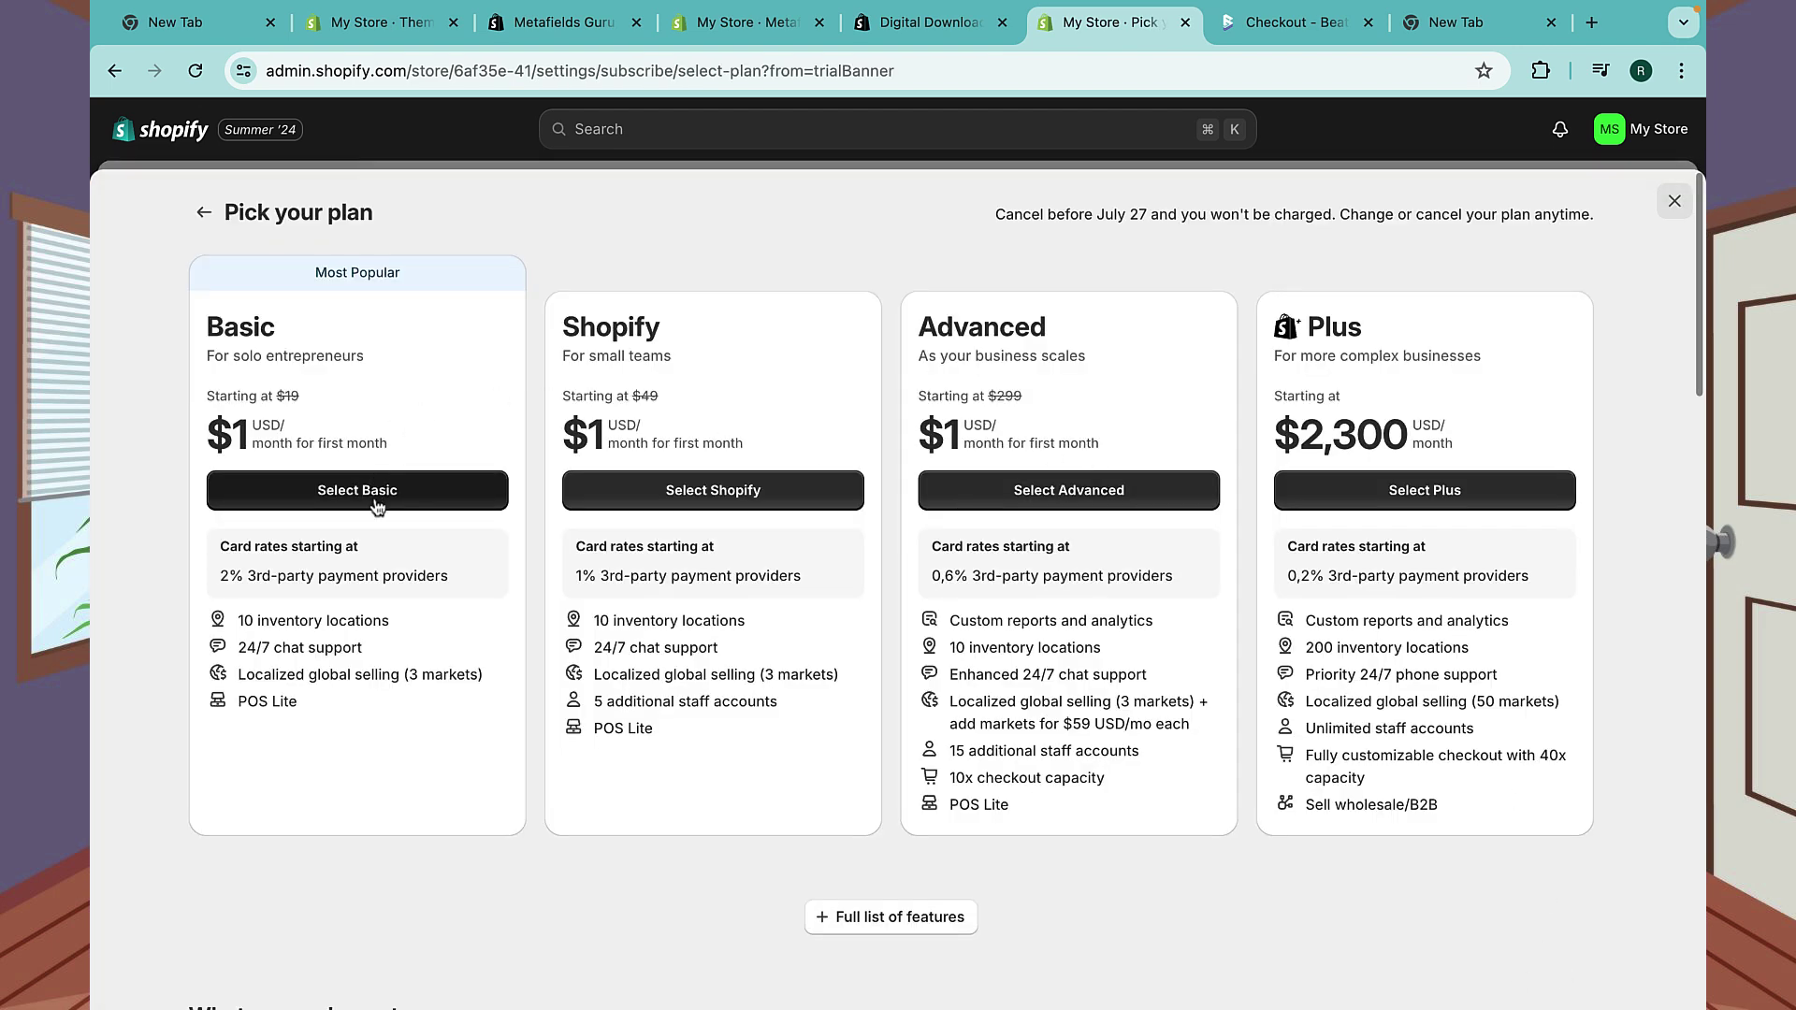
click(381, 492)
scroll(1272, 604, down, 1)
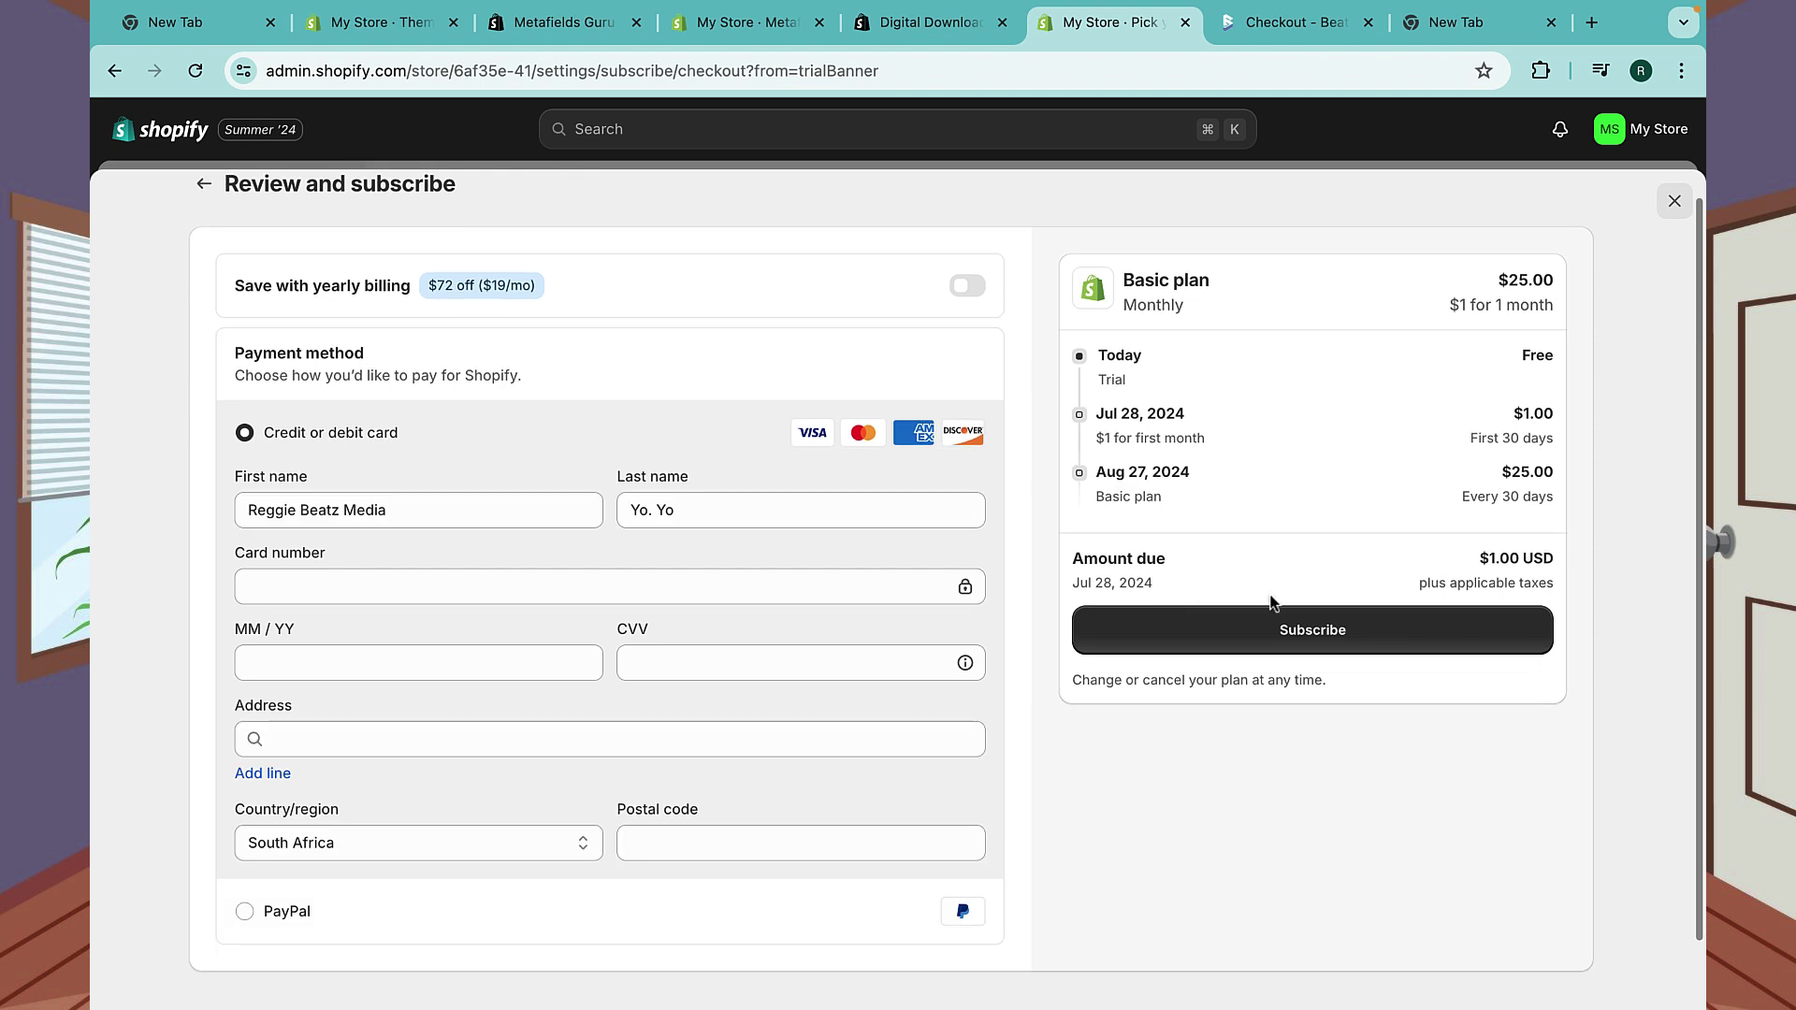
scroll(930, 441, down, 1)
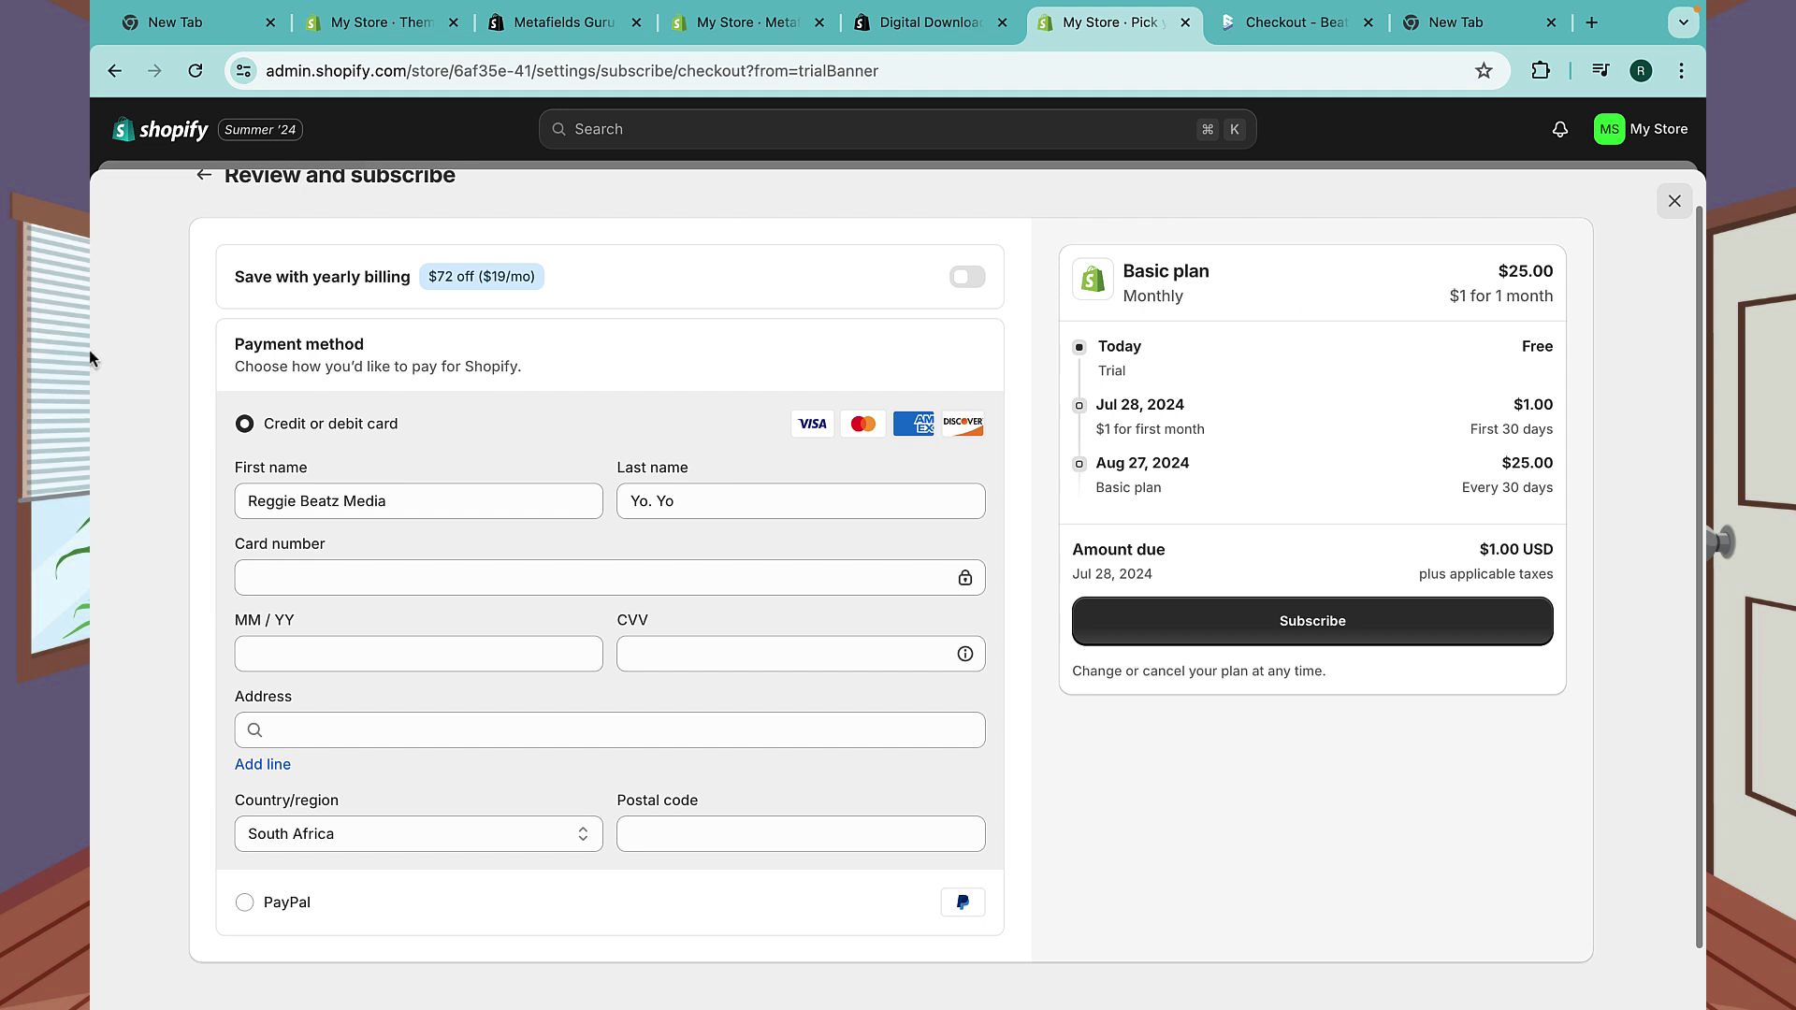
click(559, 576)
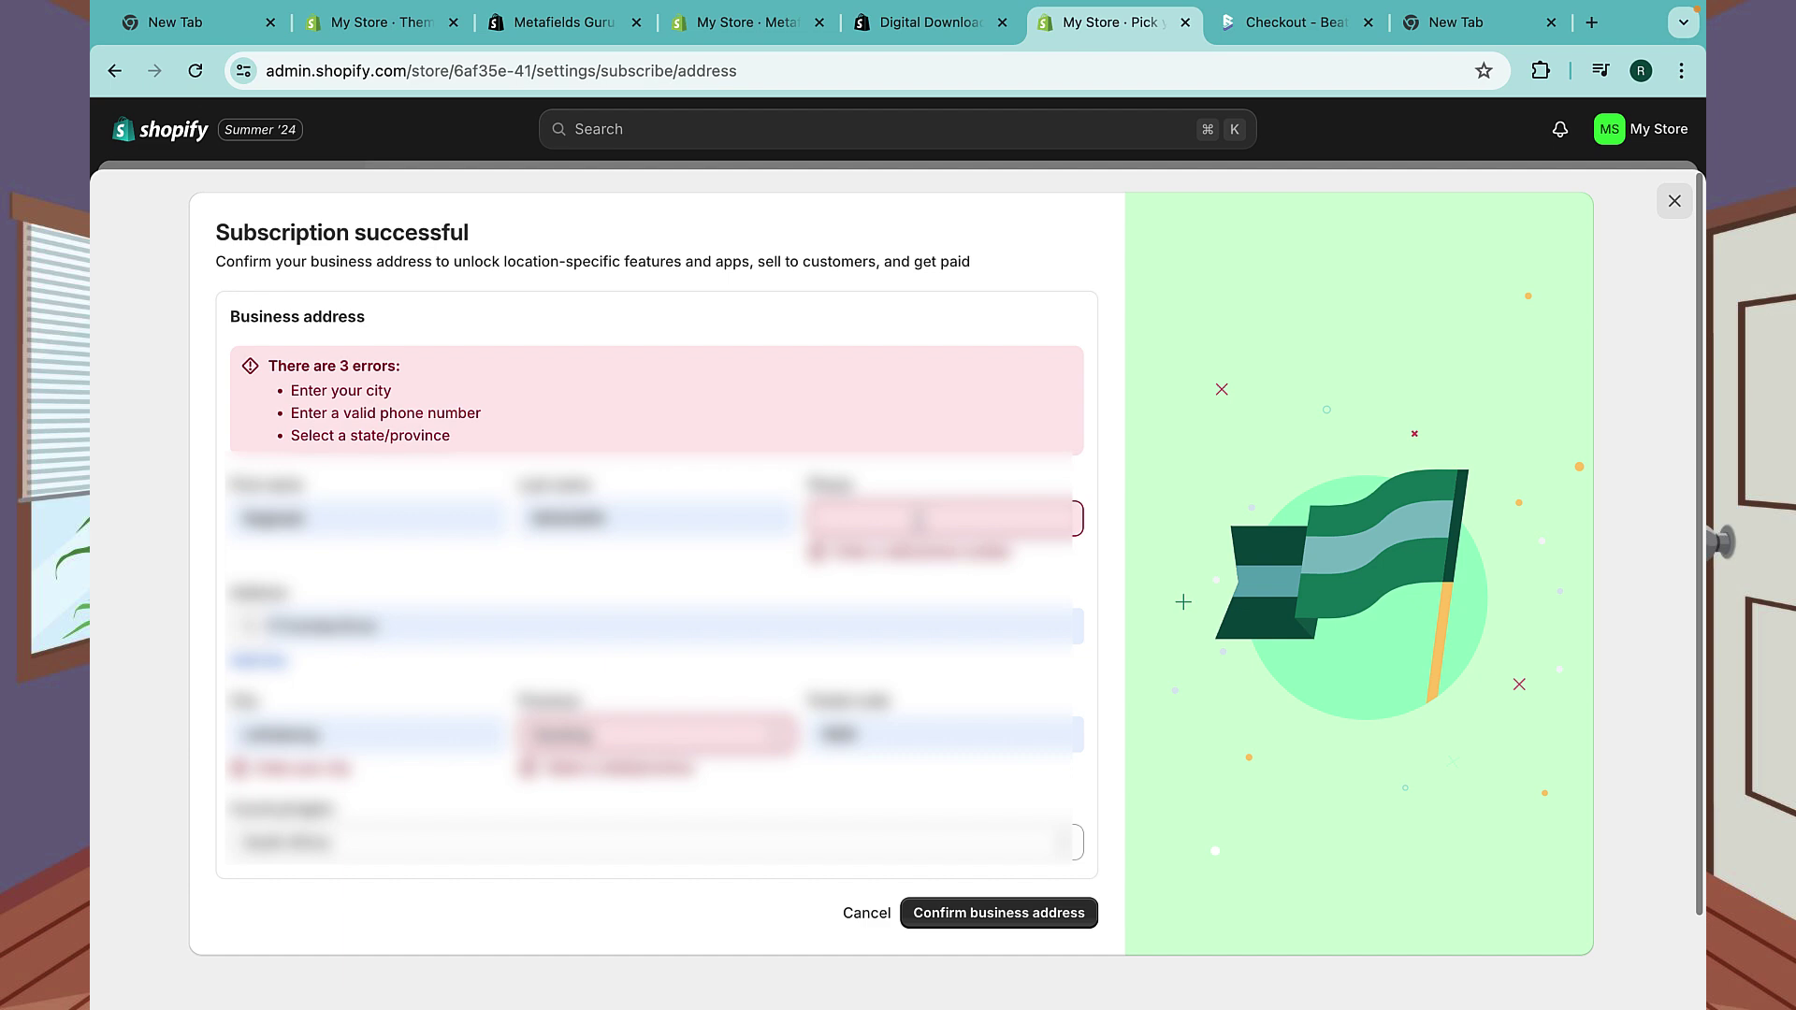
Fill in the business phone number and confirm the business address
click(918, 520)
scroll(982, 748, down, 1)
click(1045, 900)
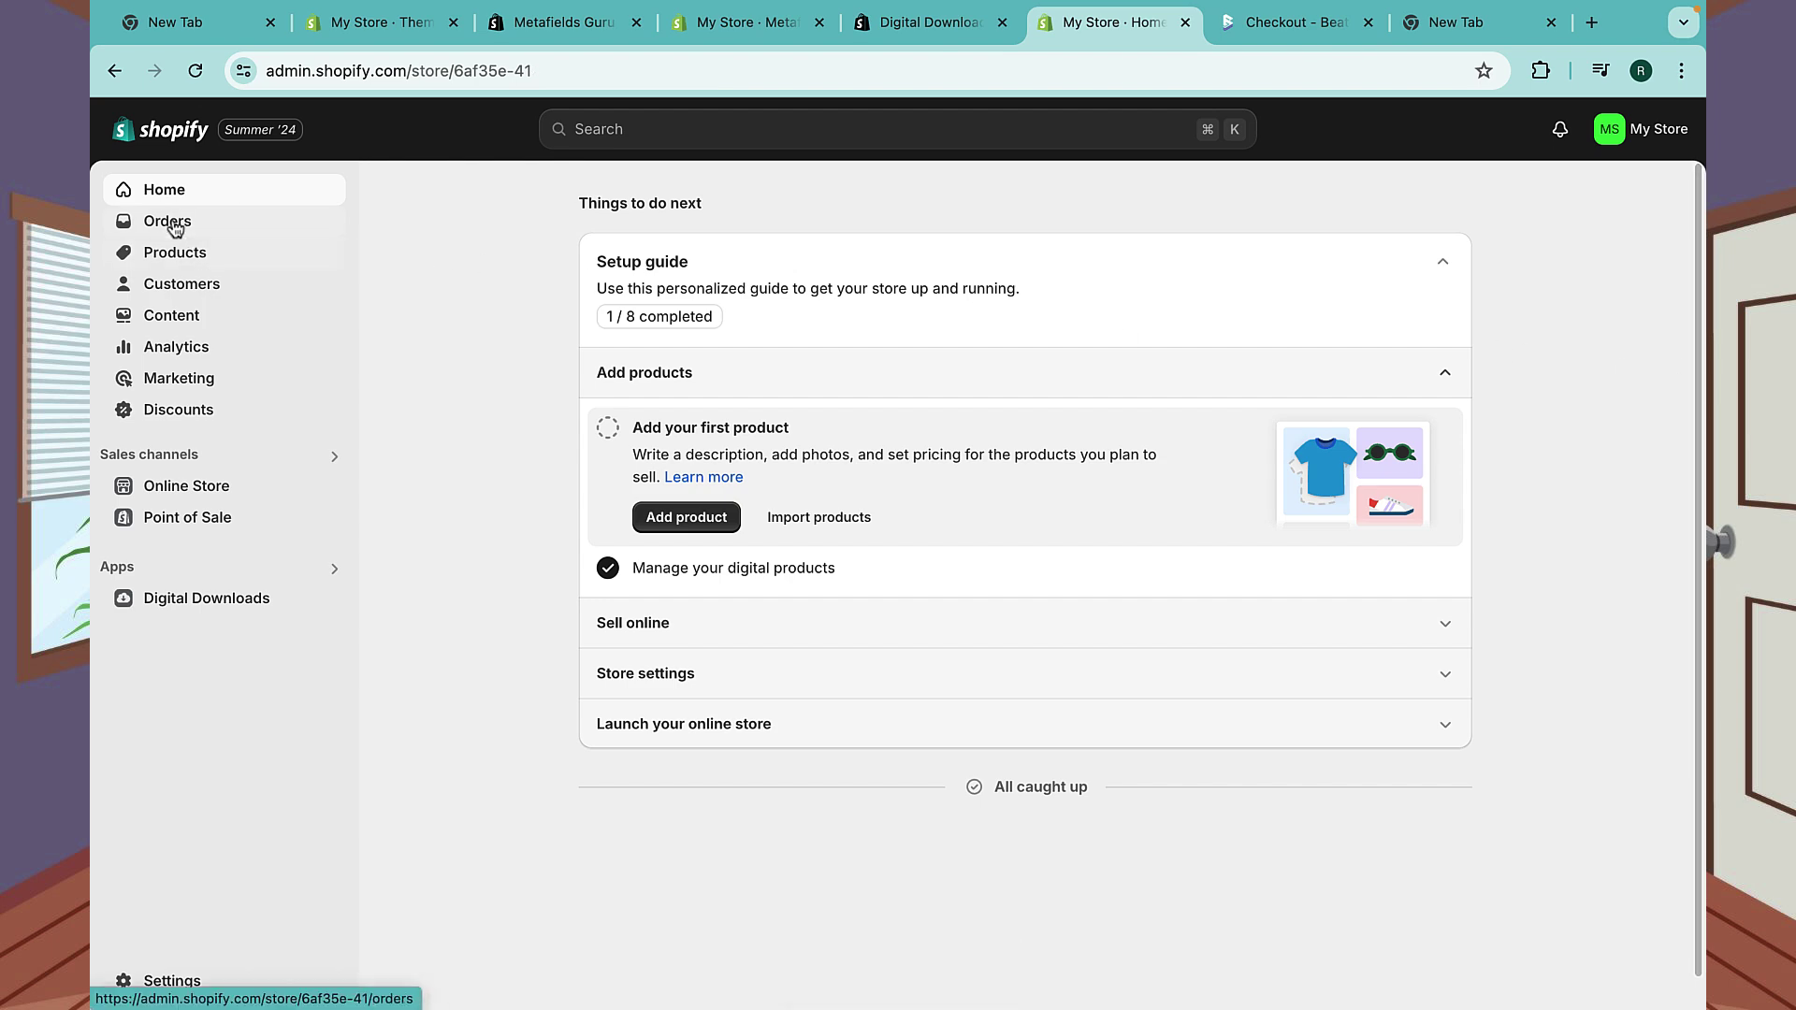
Create product 'Amapiano Sounds', described 'Very hot', priced 500, not a physical product
click(681, 516)
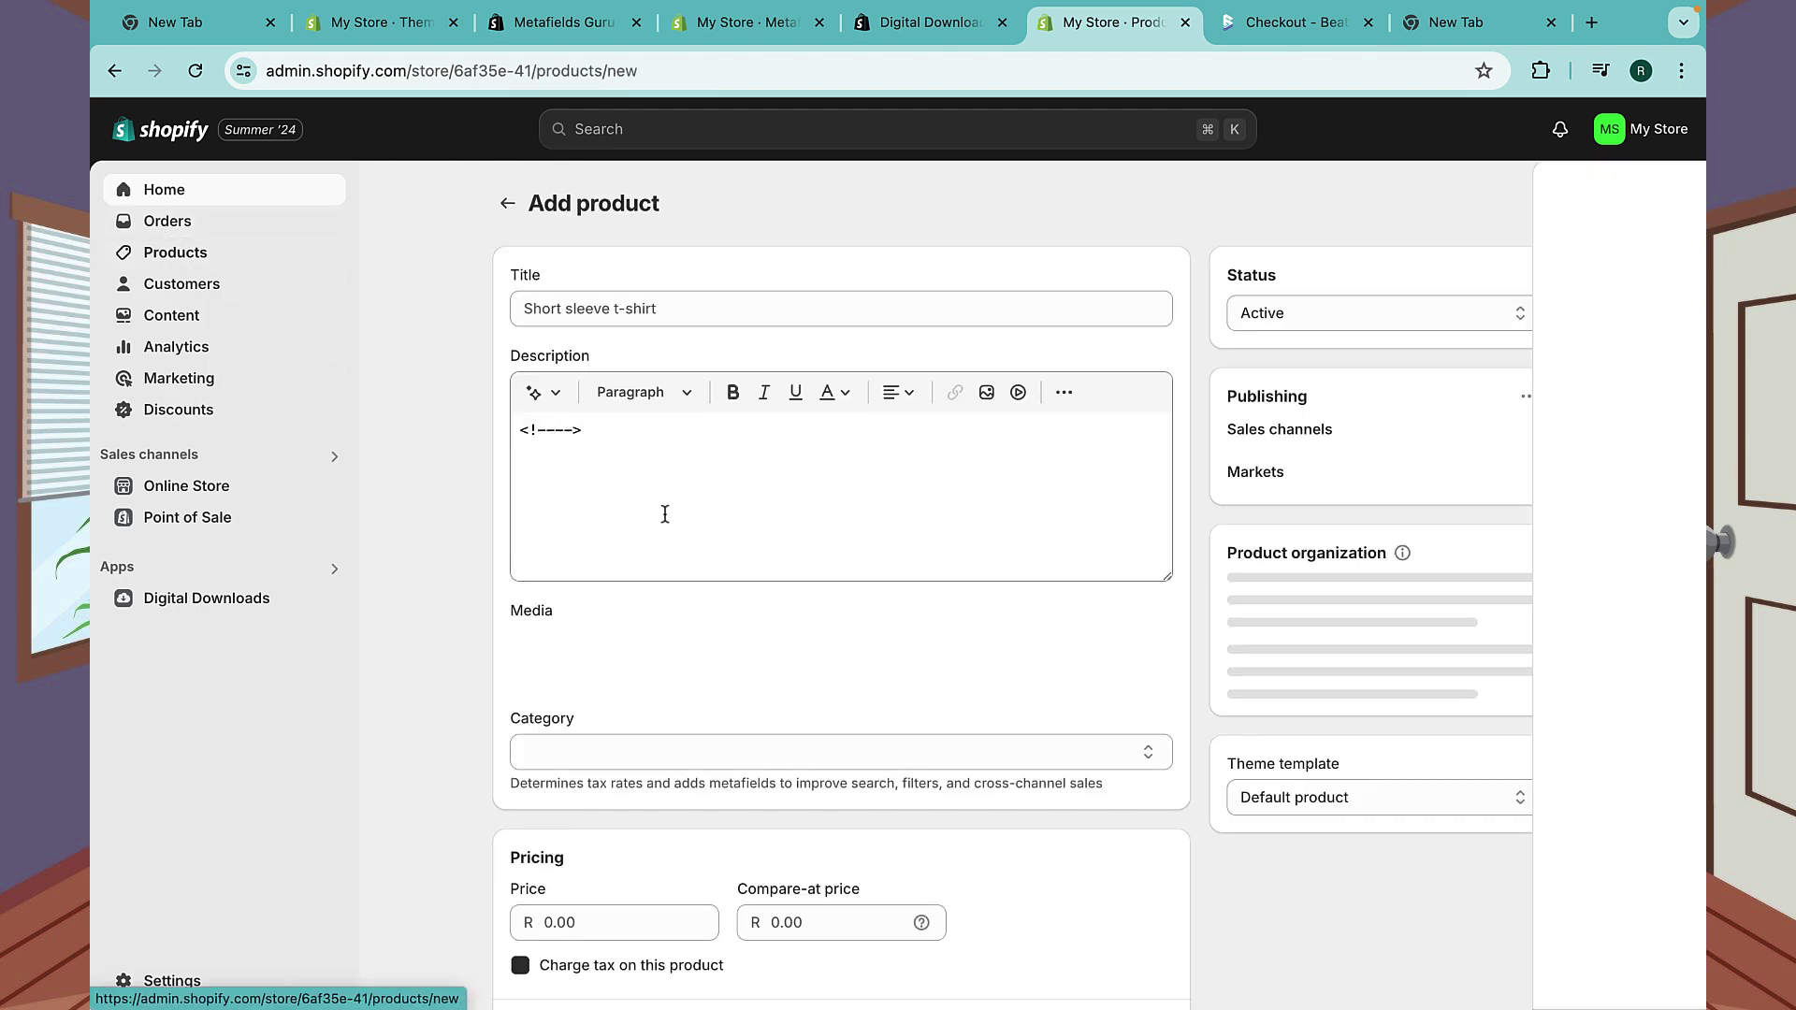
click(680, 306)
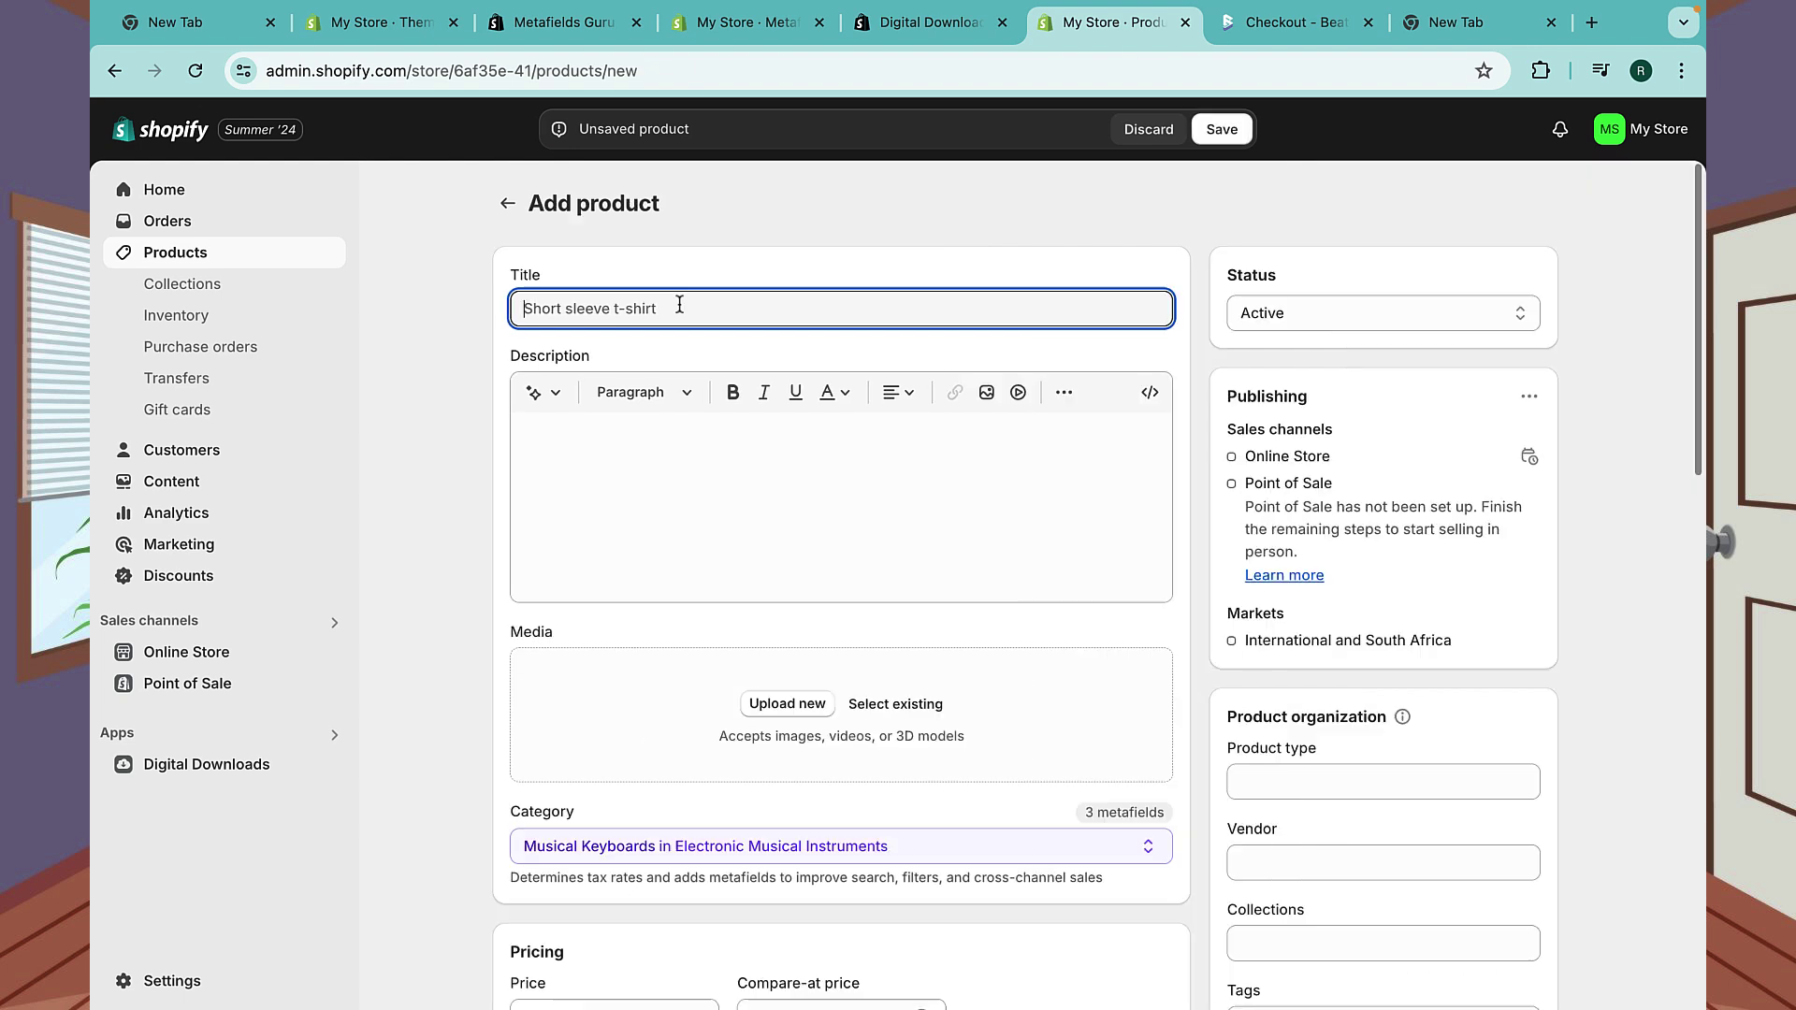
text(Amapiano Sounds)
click(795, 486)
text(Very hot)
scroll(800, 737, down, 7)
click(615, 346)
text(500)
click(521, 948)
scroll(621, 533, down, 8)
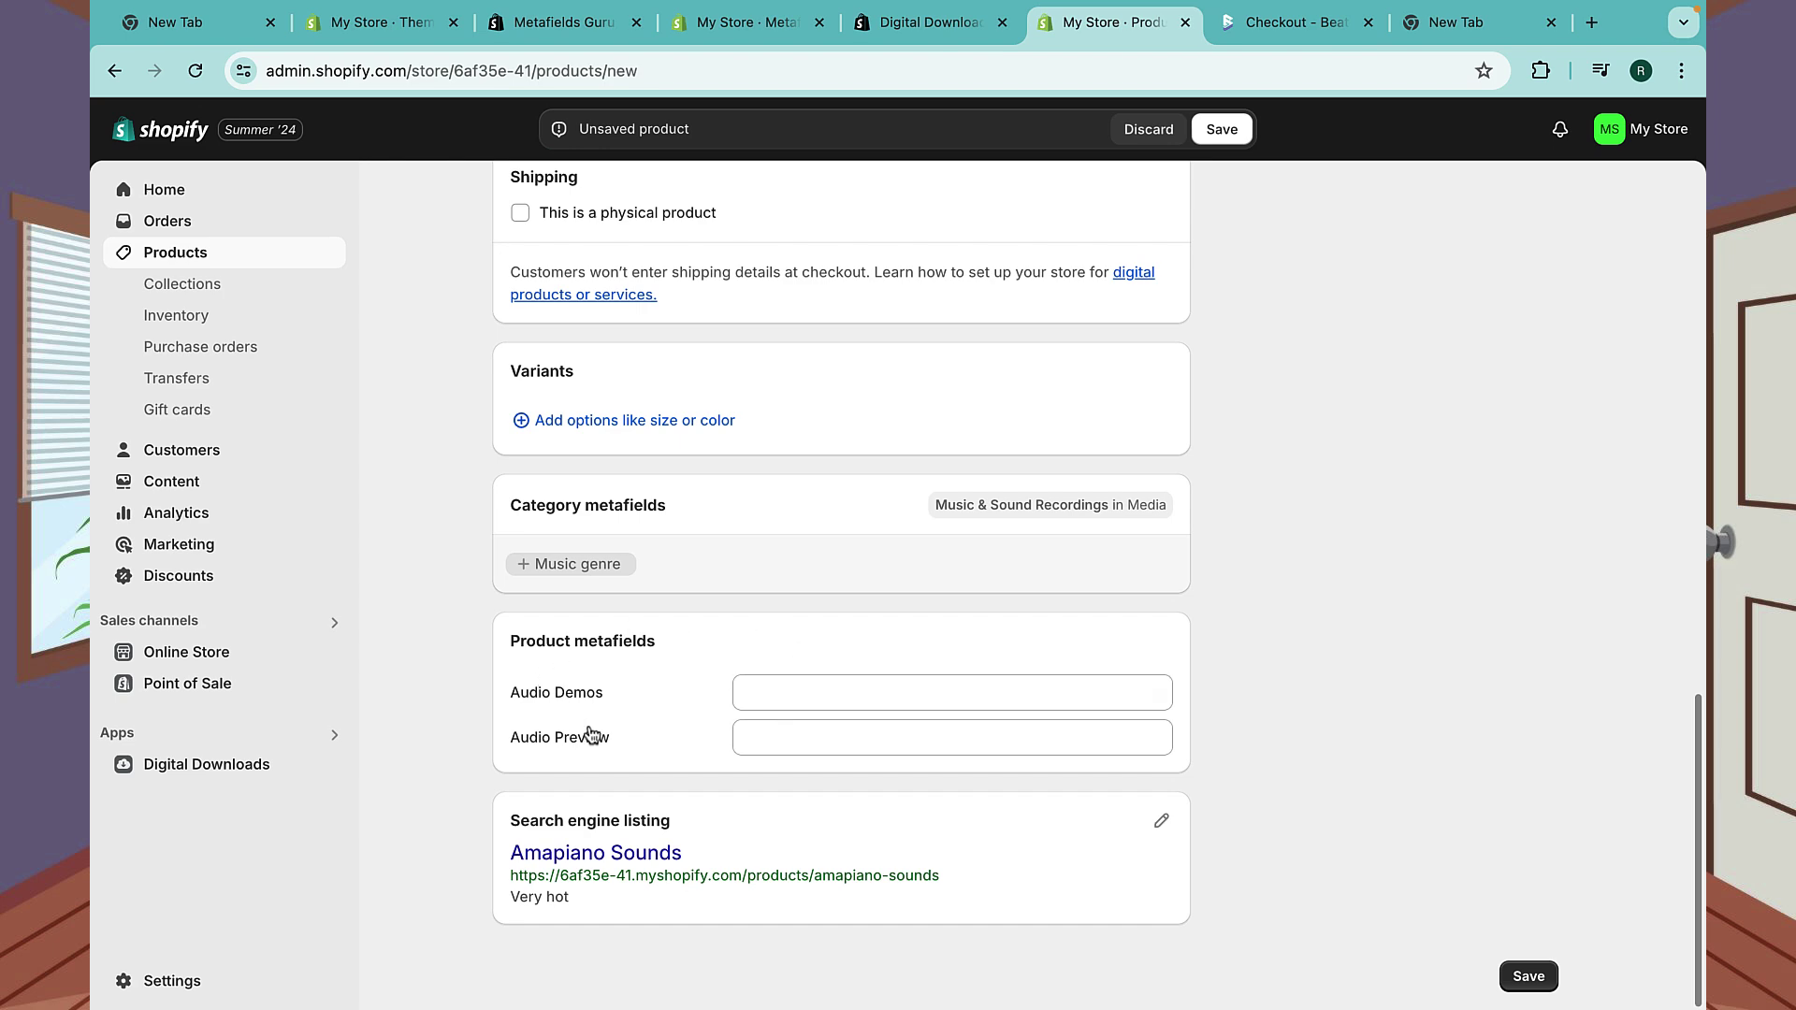
Upload the Melody 2 Loco mp3 and attach it as the Audio Preview
click(810, 748)
click(777, 737)
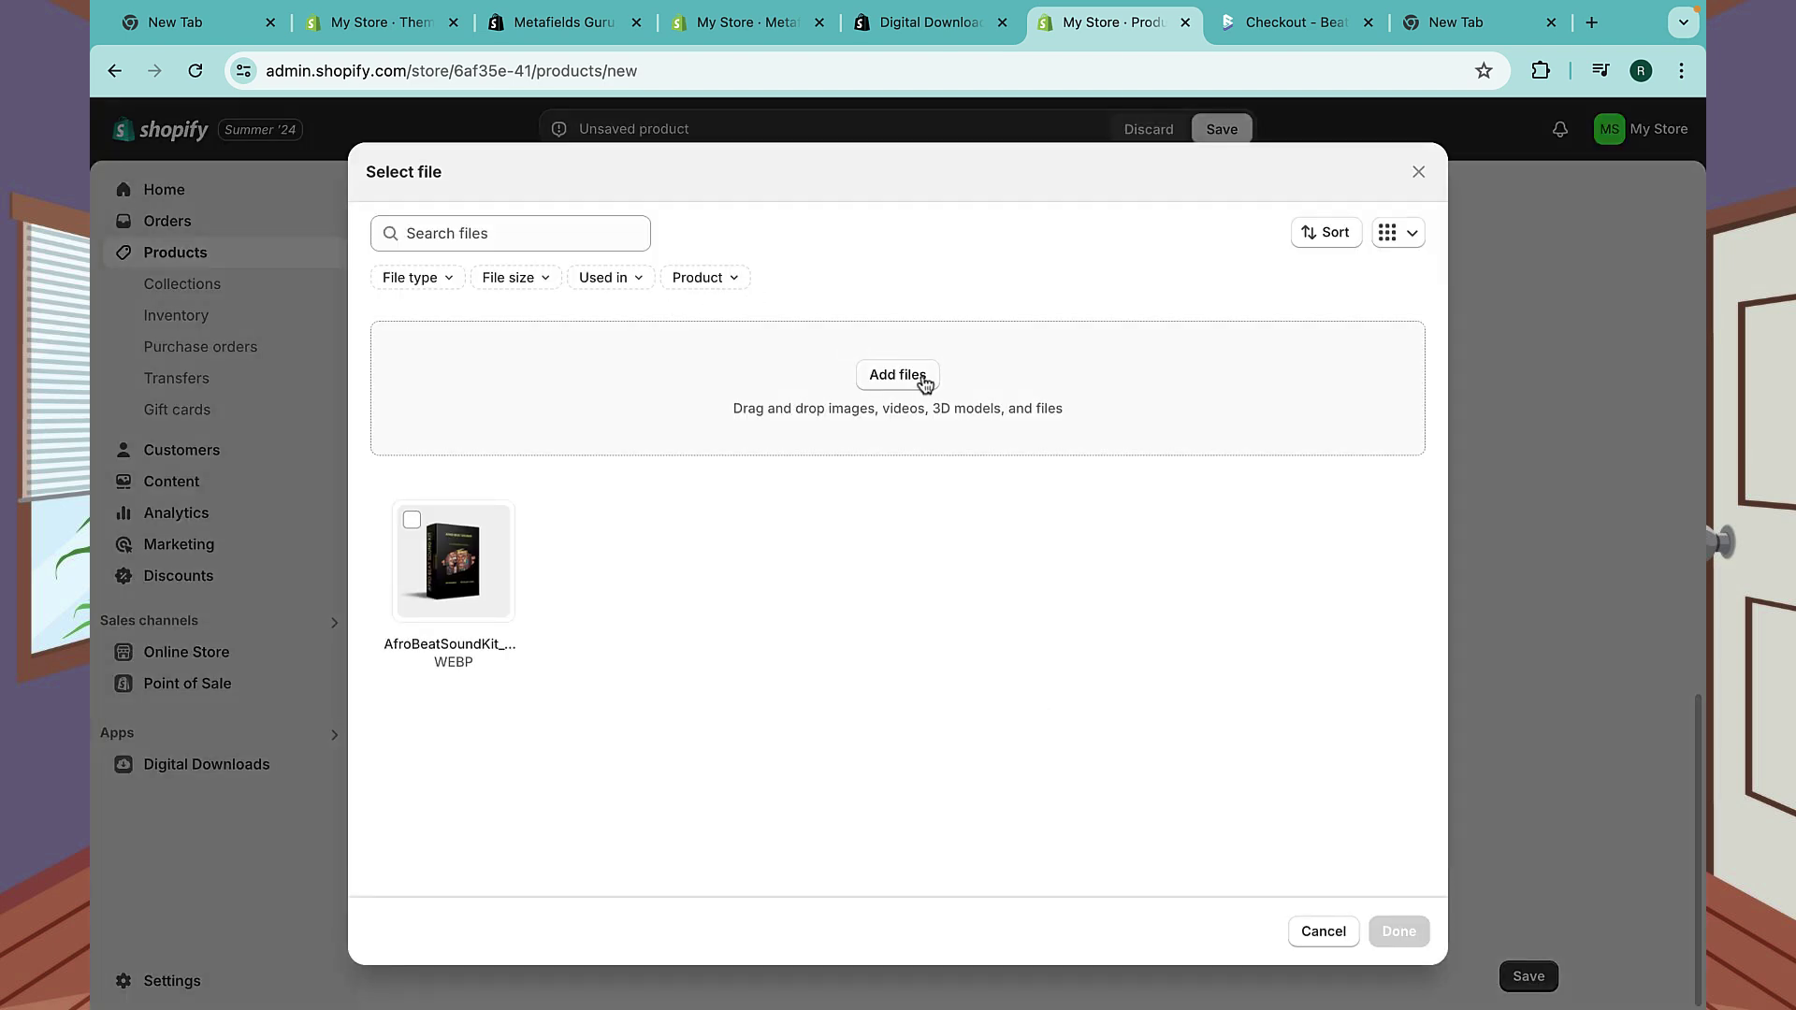
click(897, 375)
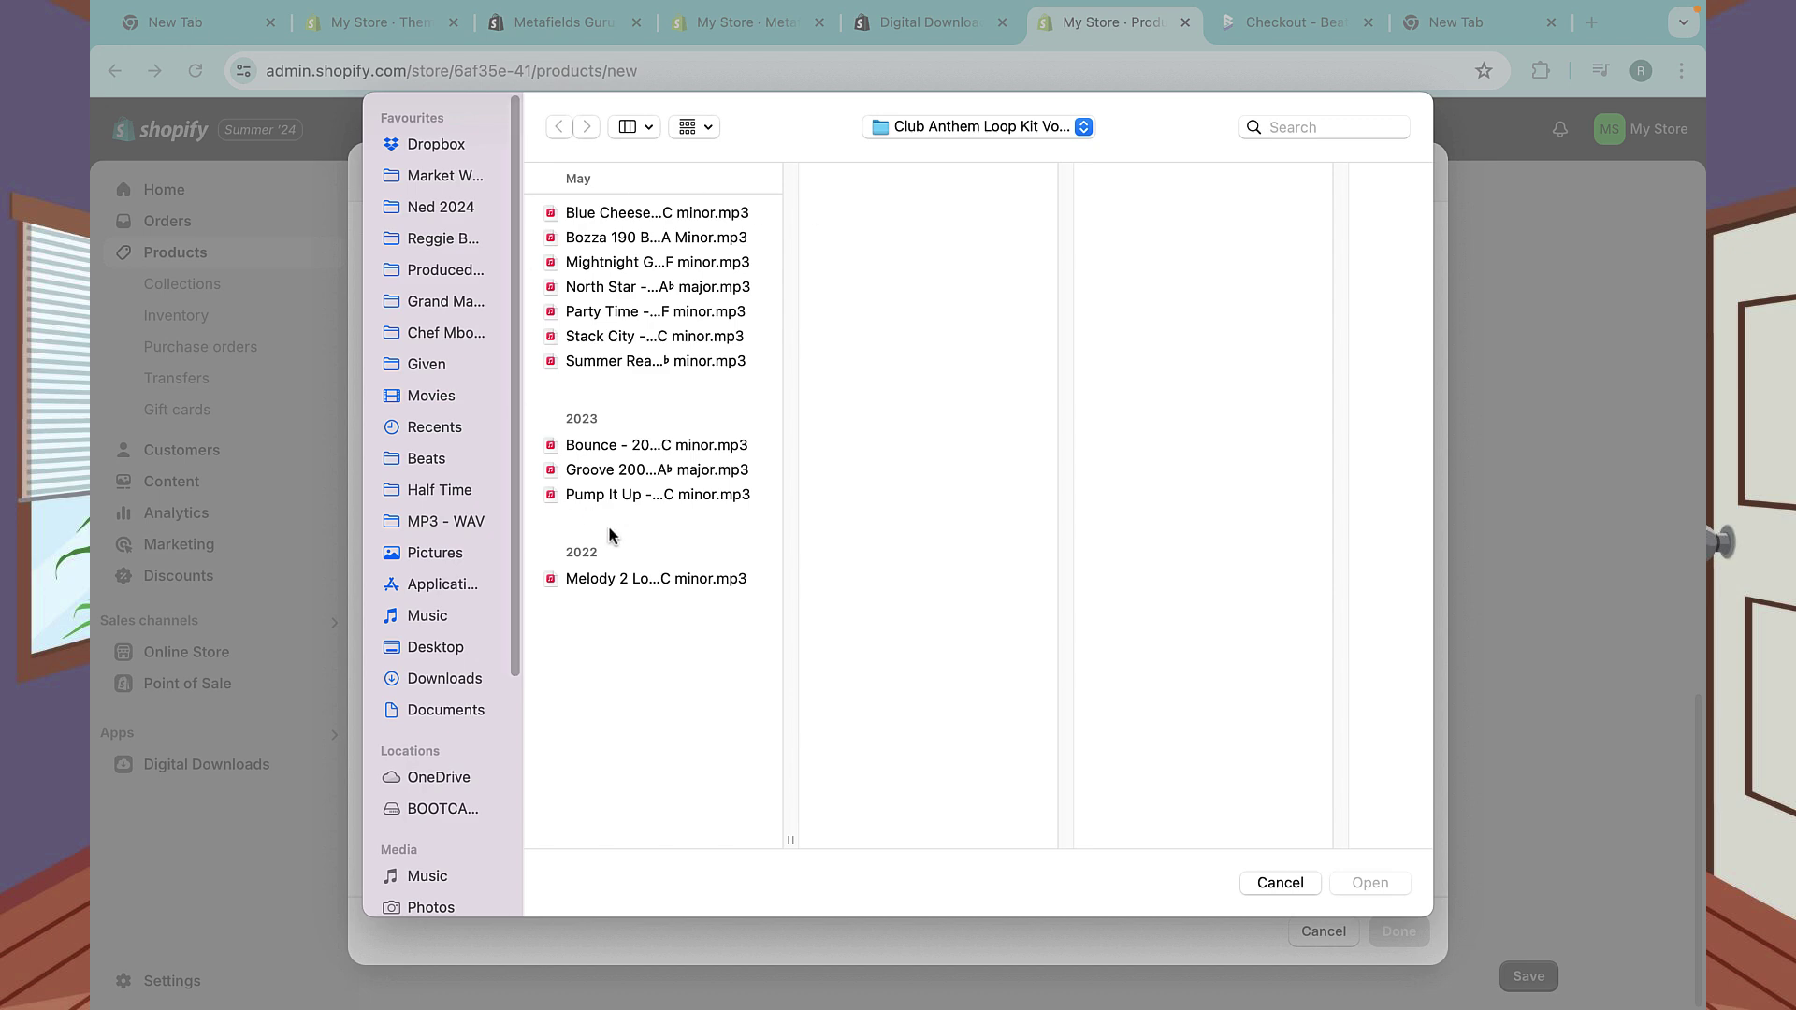
click(682, 580)
click(1371, 883)
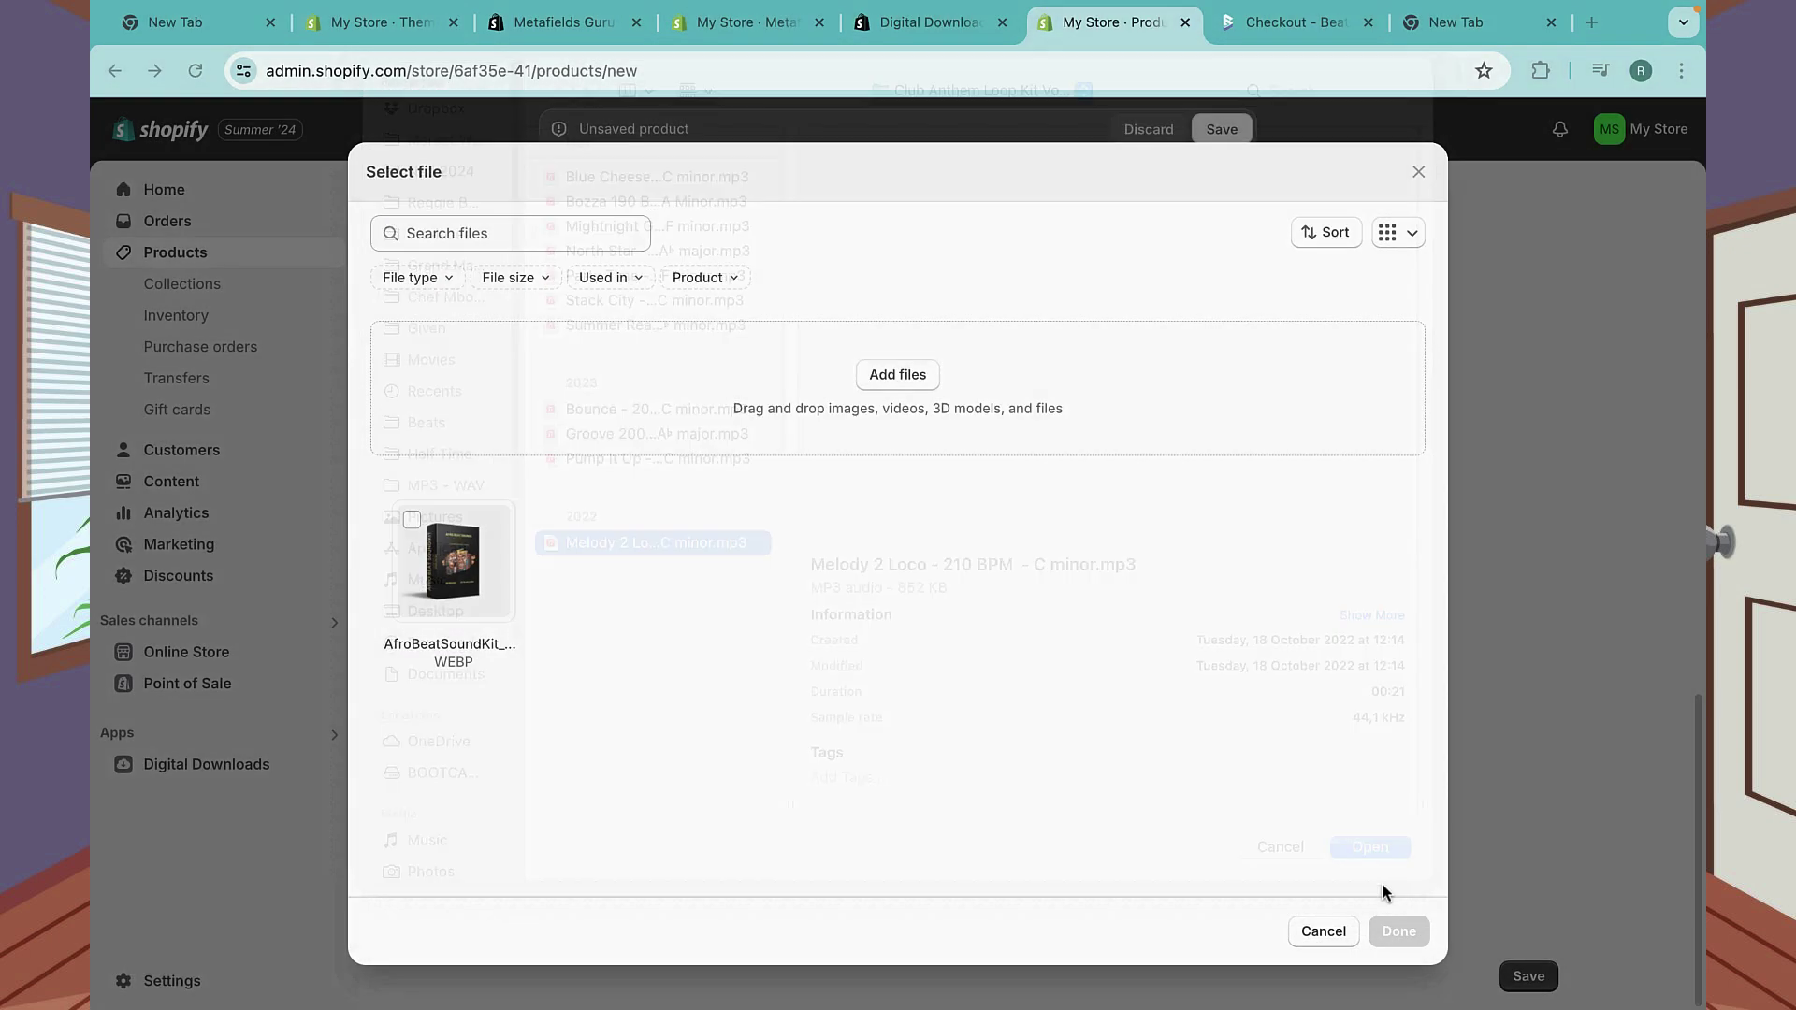
click(1396, 932)
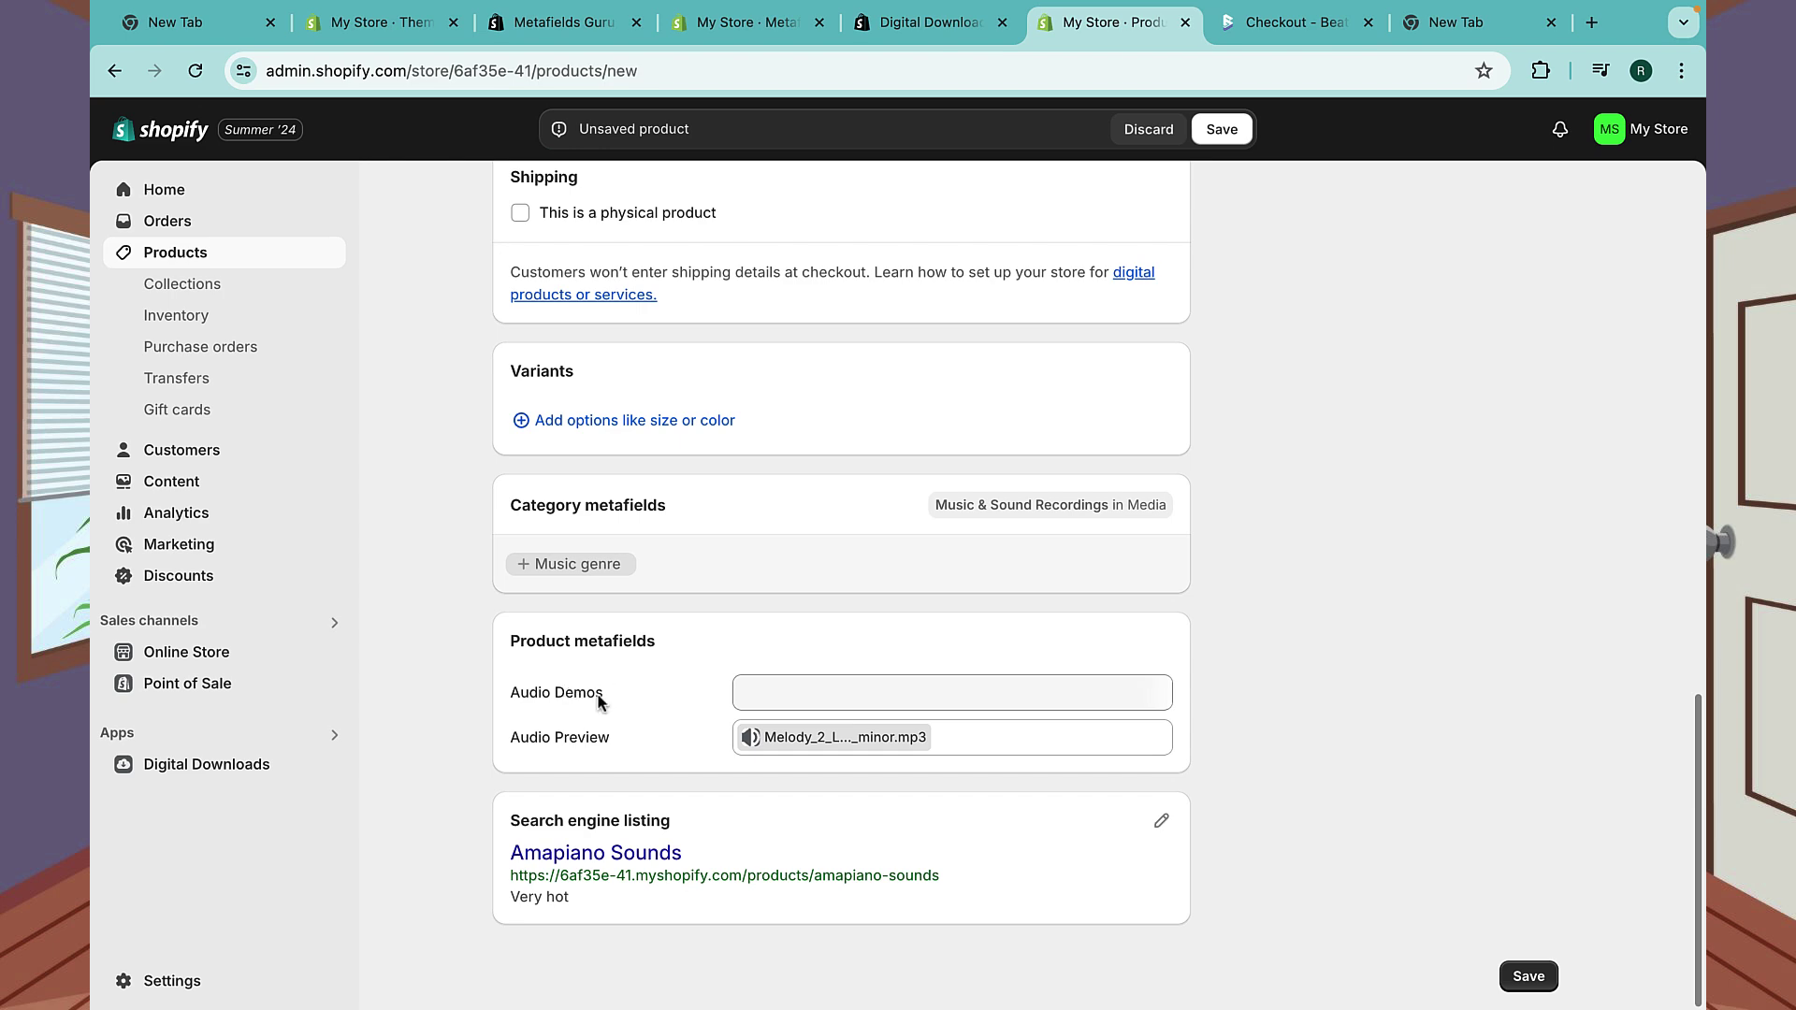
Upload demo tracks including Bounce, Groove and Pump It Up for Audio Demos
click(839, 700)
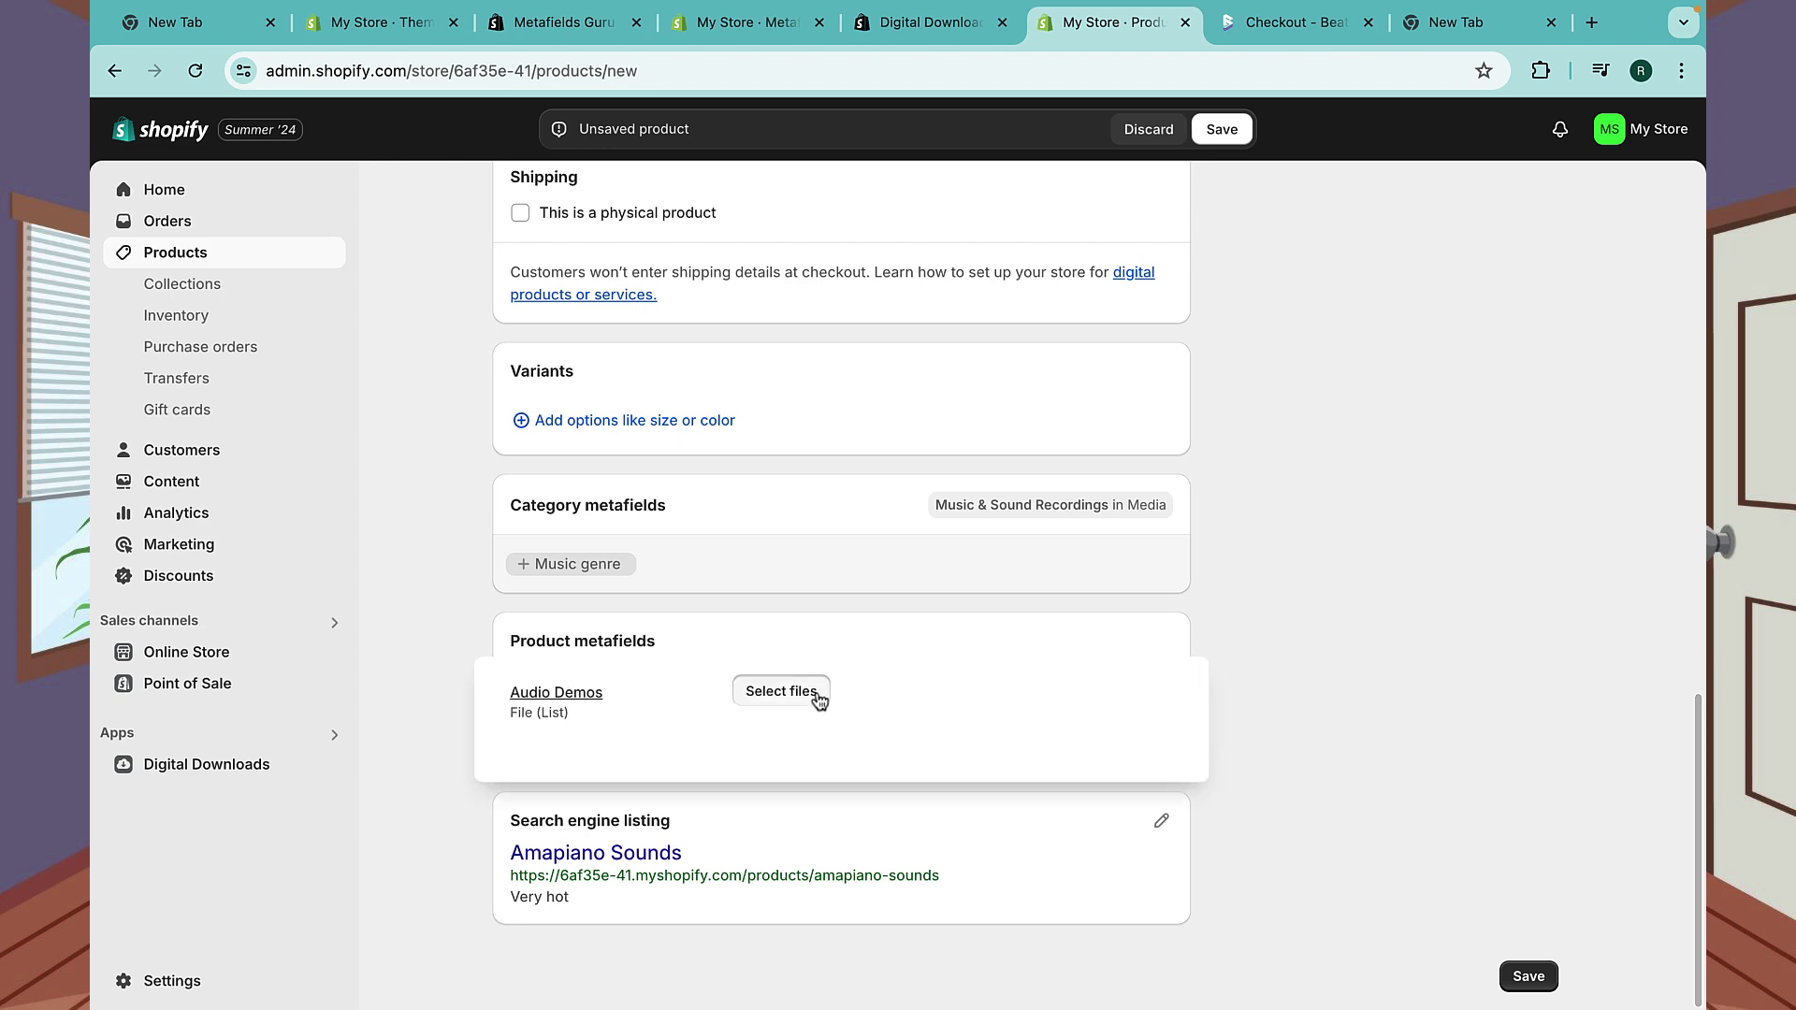
click(813, 693)
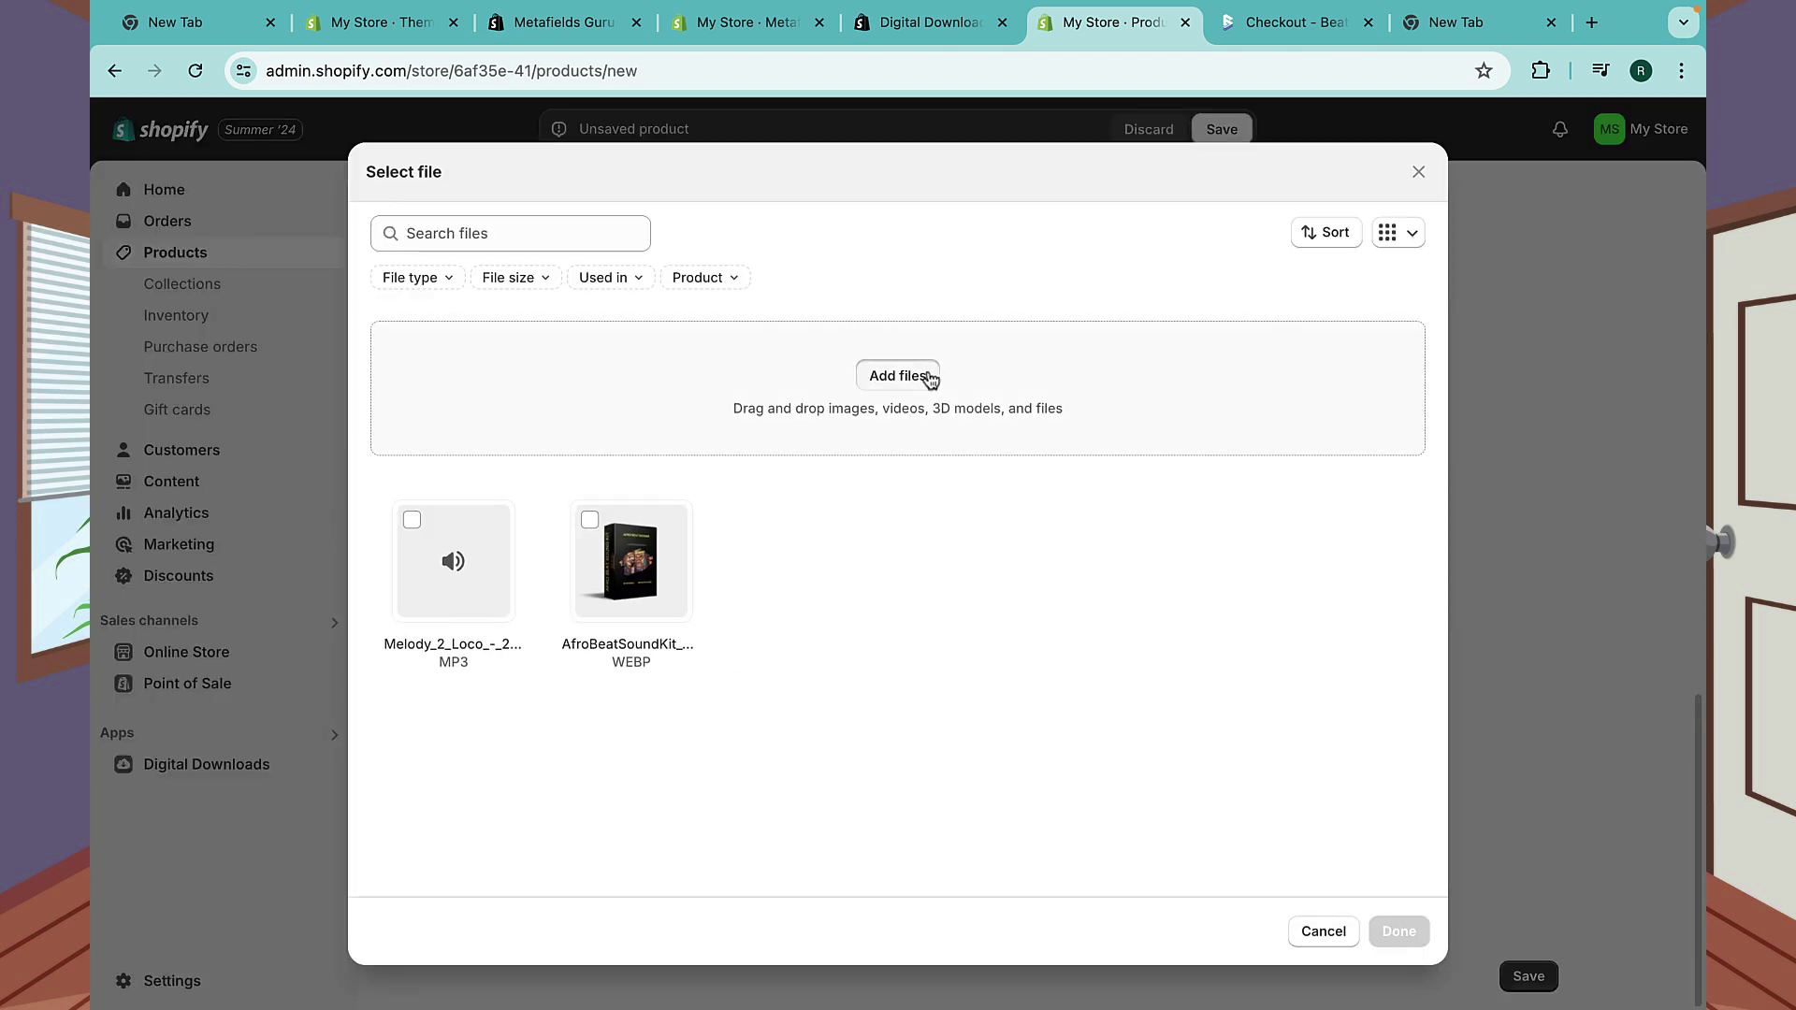
click(908, 378)
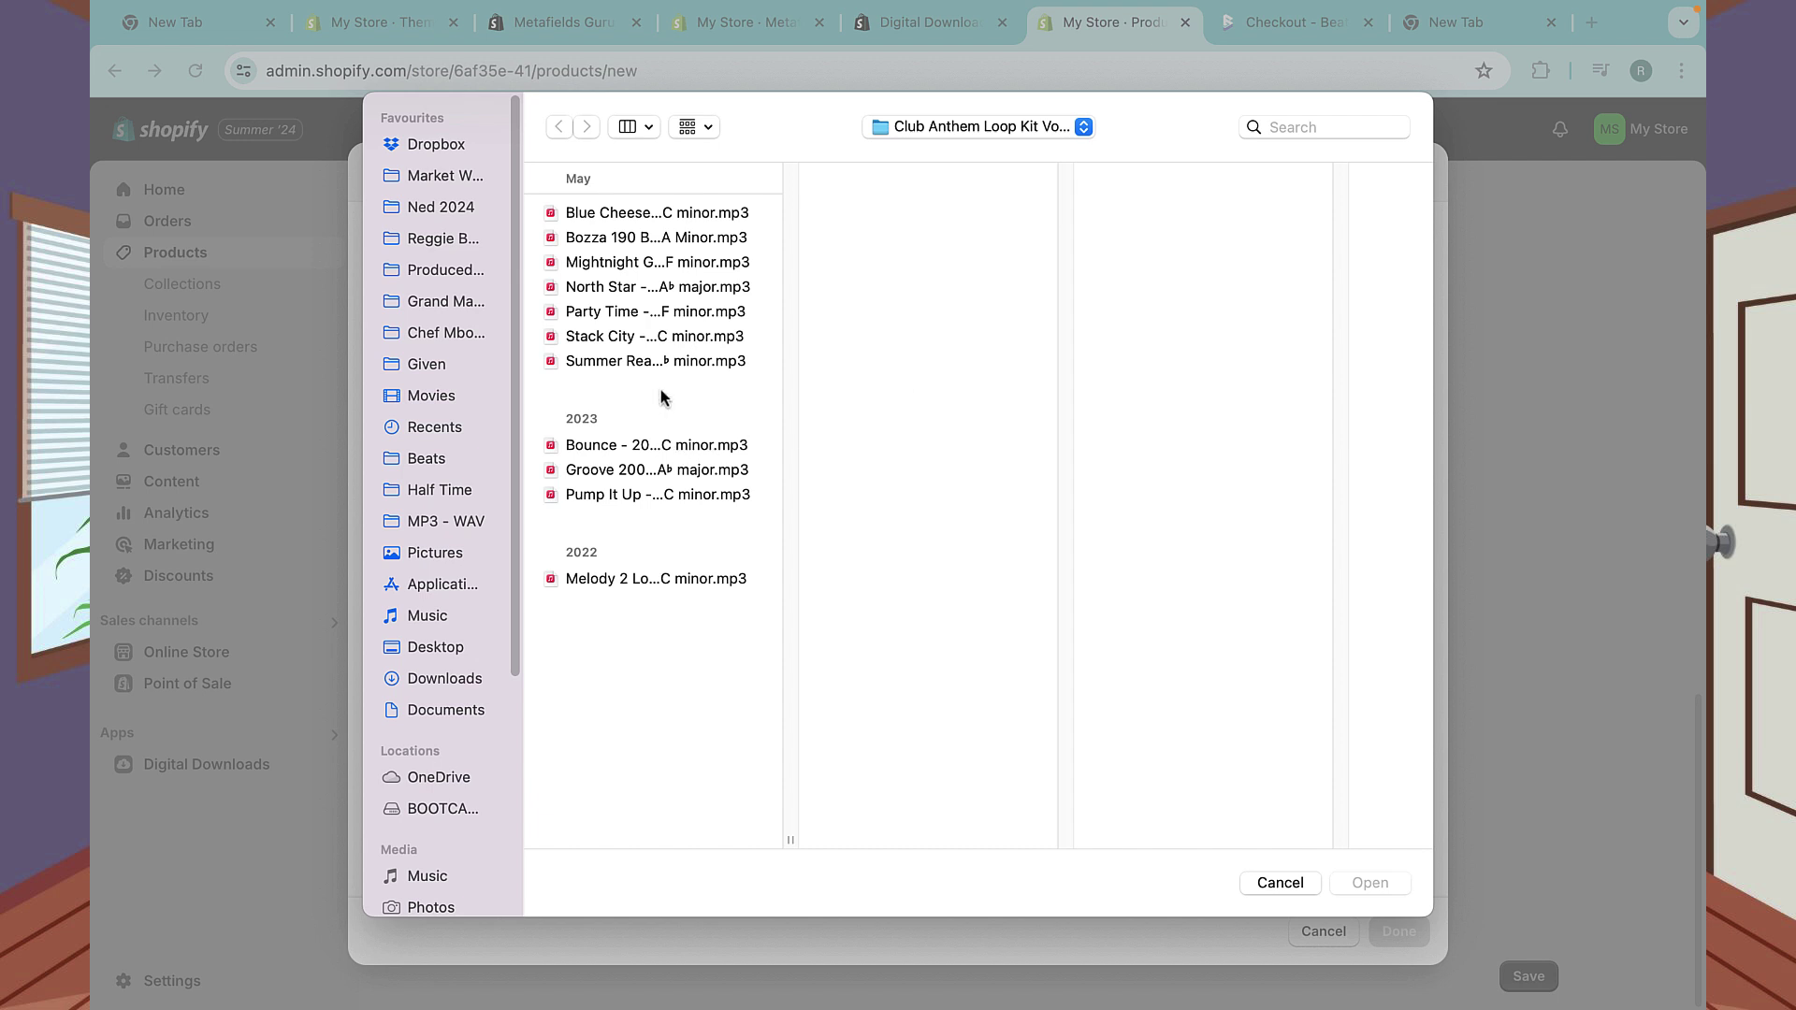
click(642, 220)
click(642, 287)
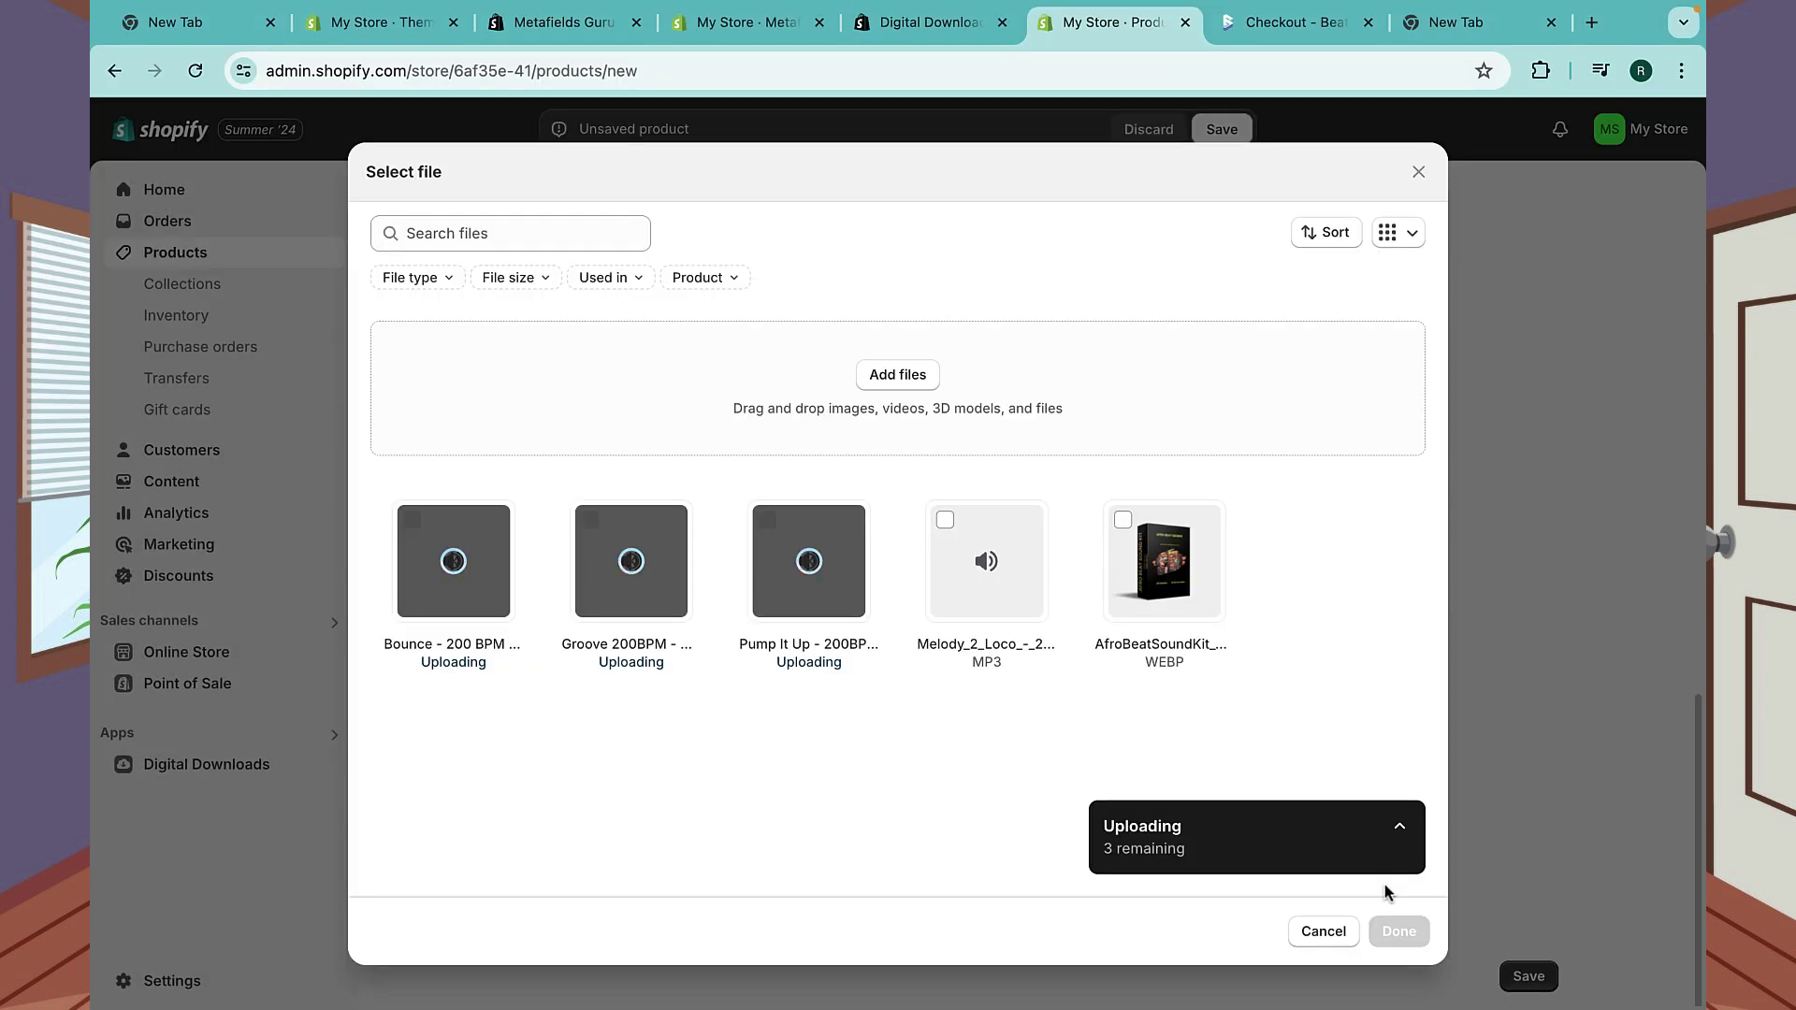
click(610, 444)
shift+click(654, 494)
click(1385, 884)
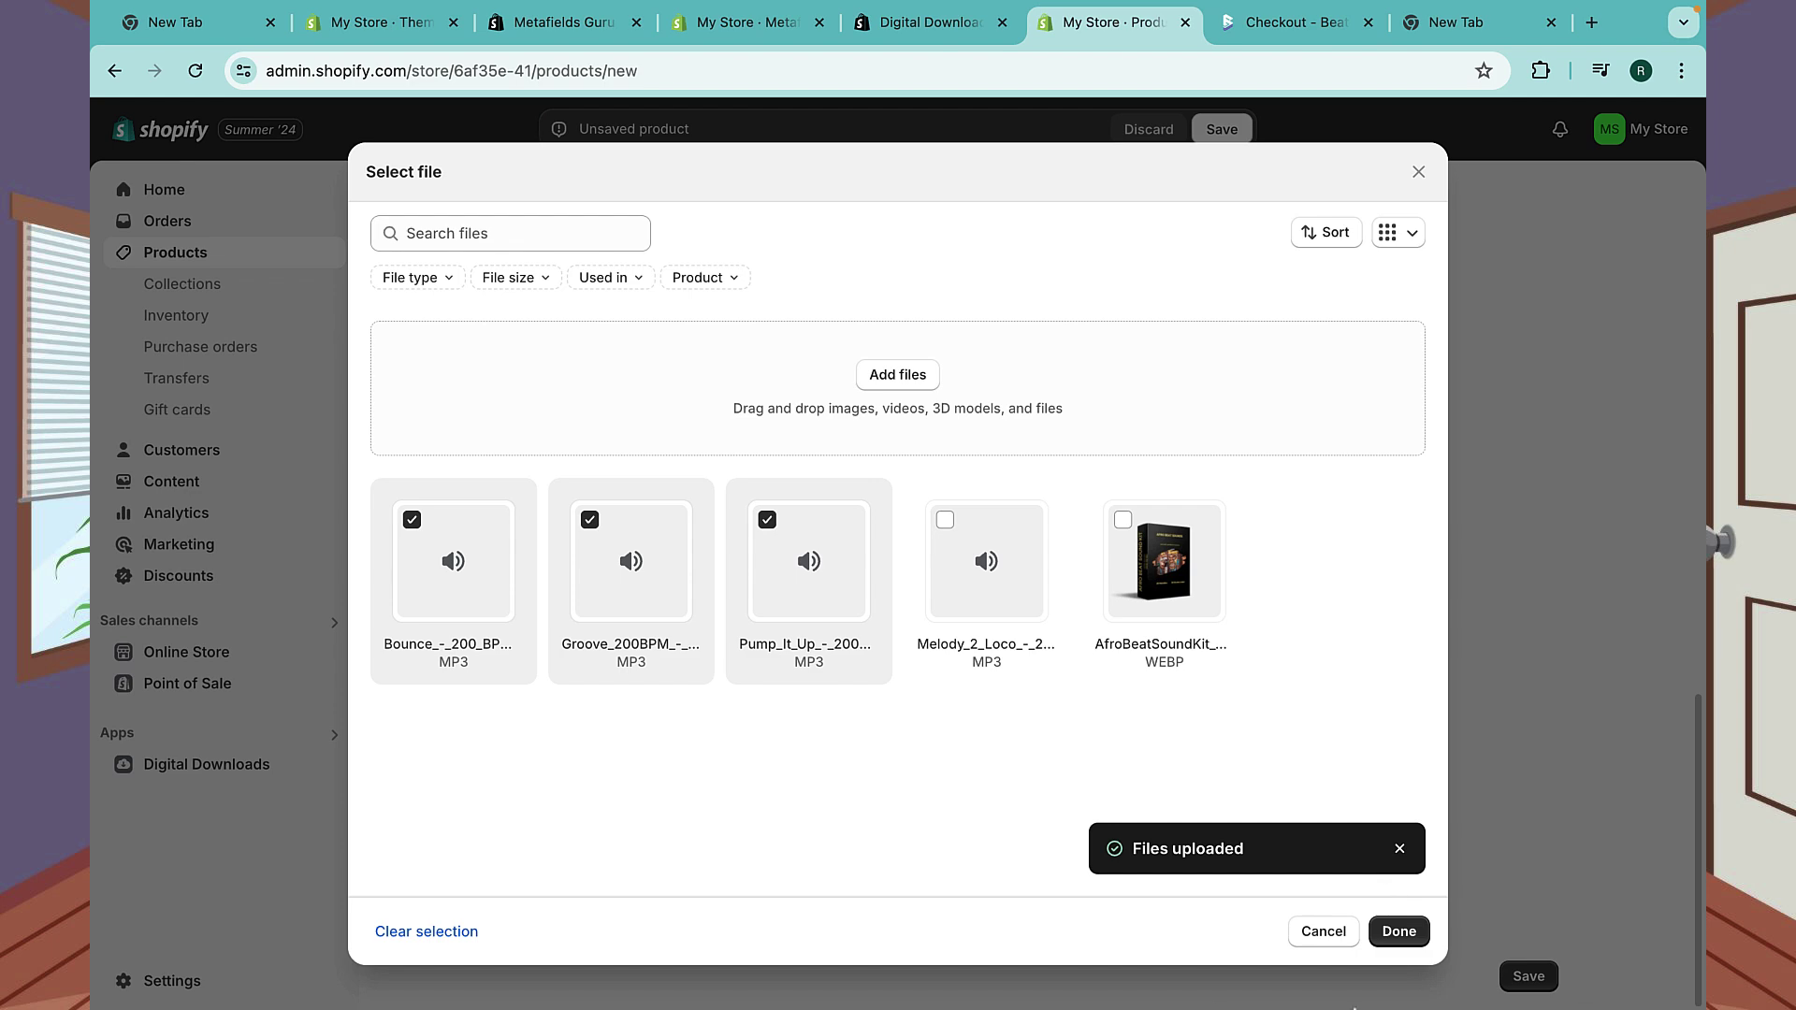
Add Melody_2_Loco, confirm the four MP3s as Audio Demos, and save the product
click(944, 521)
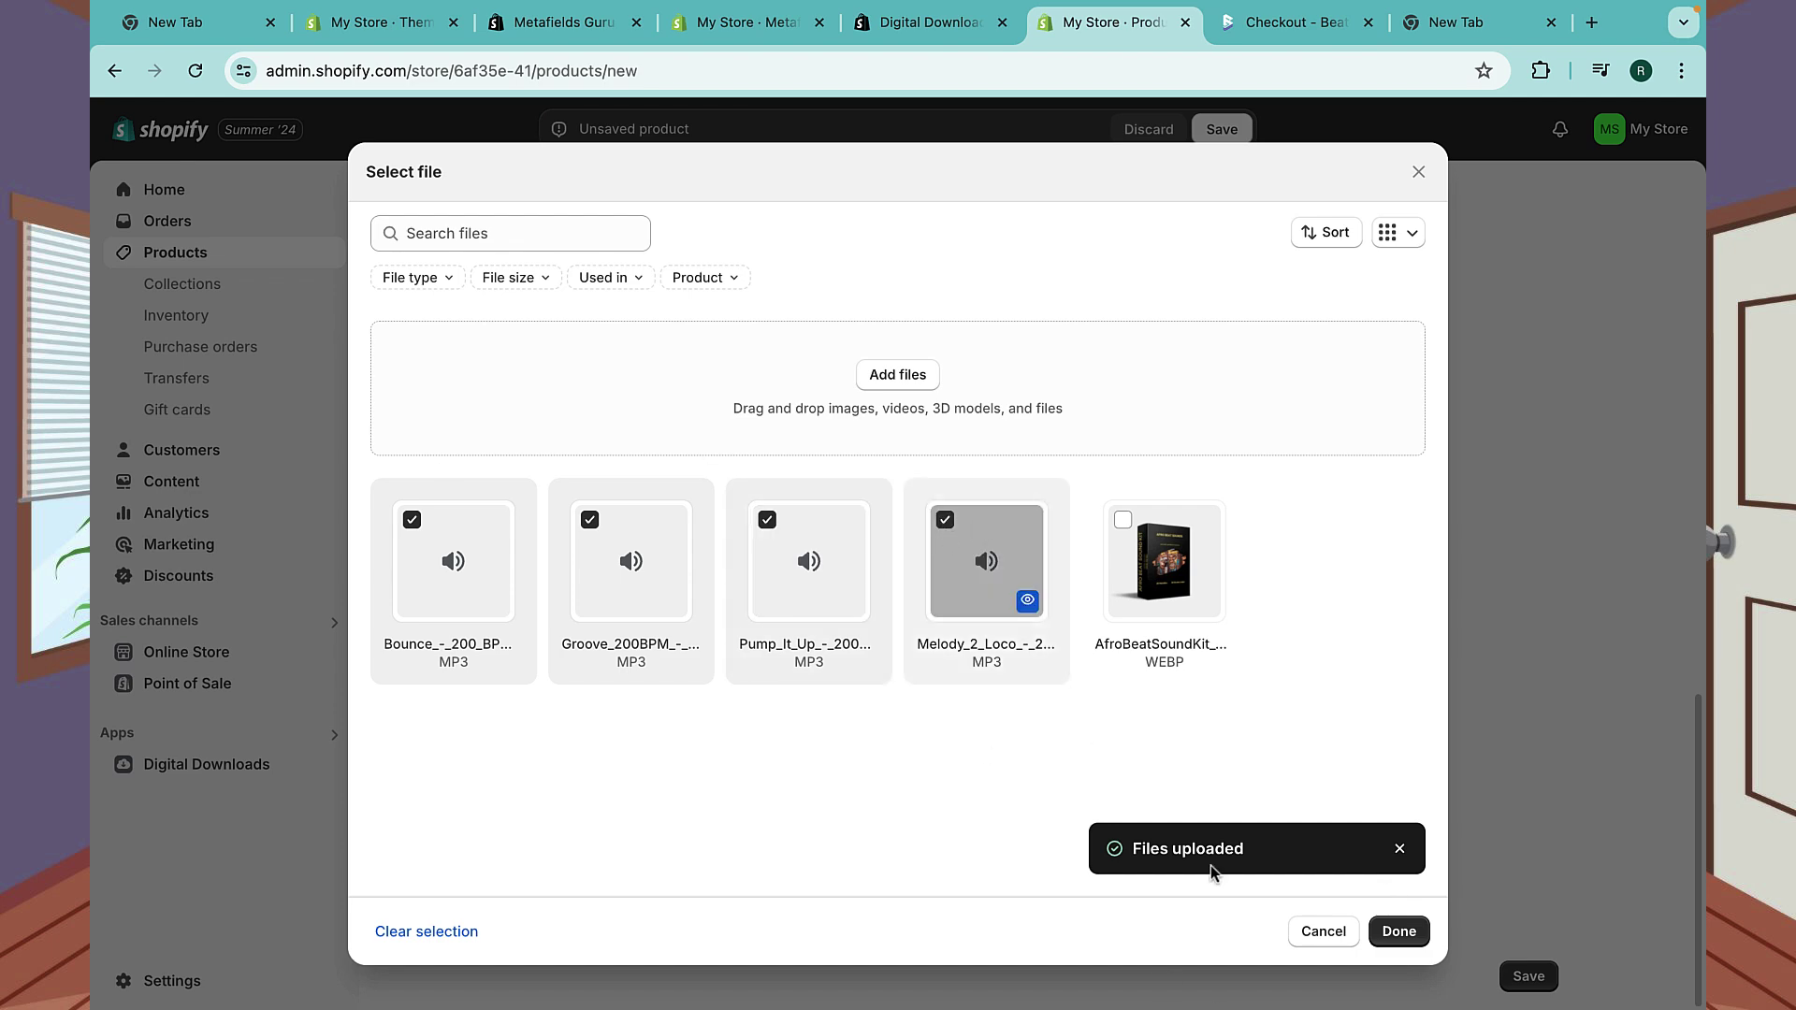
click(1398, 931)
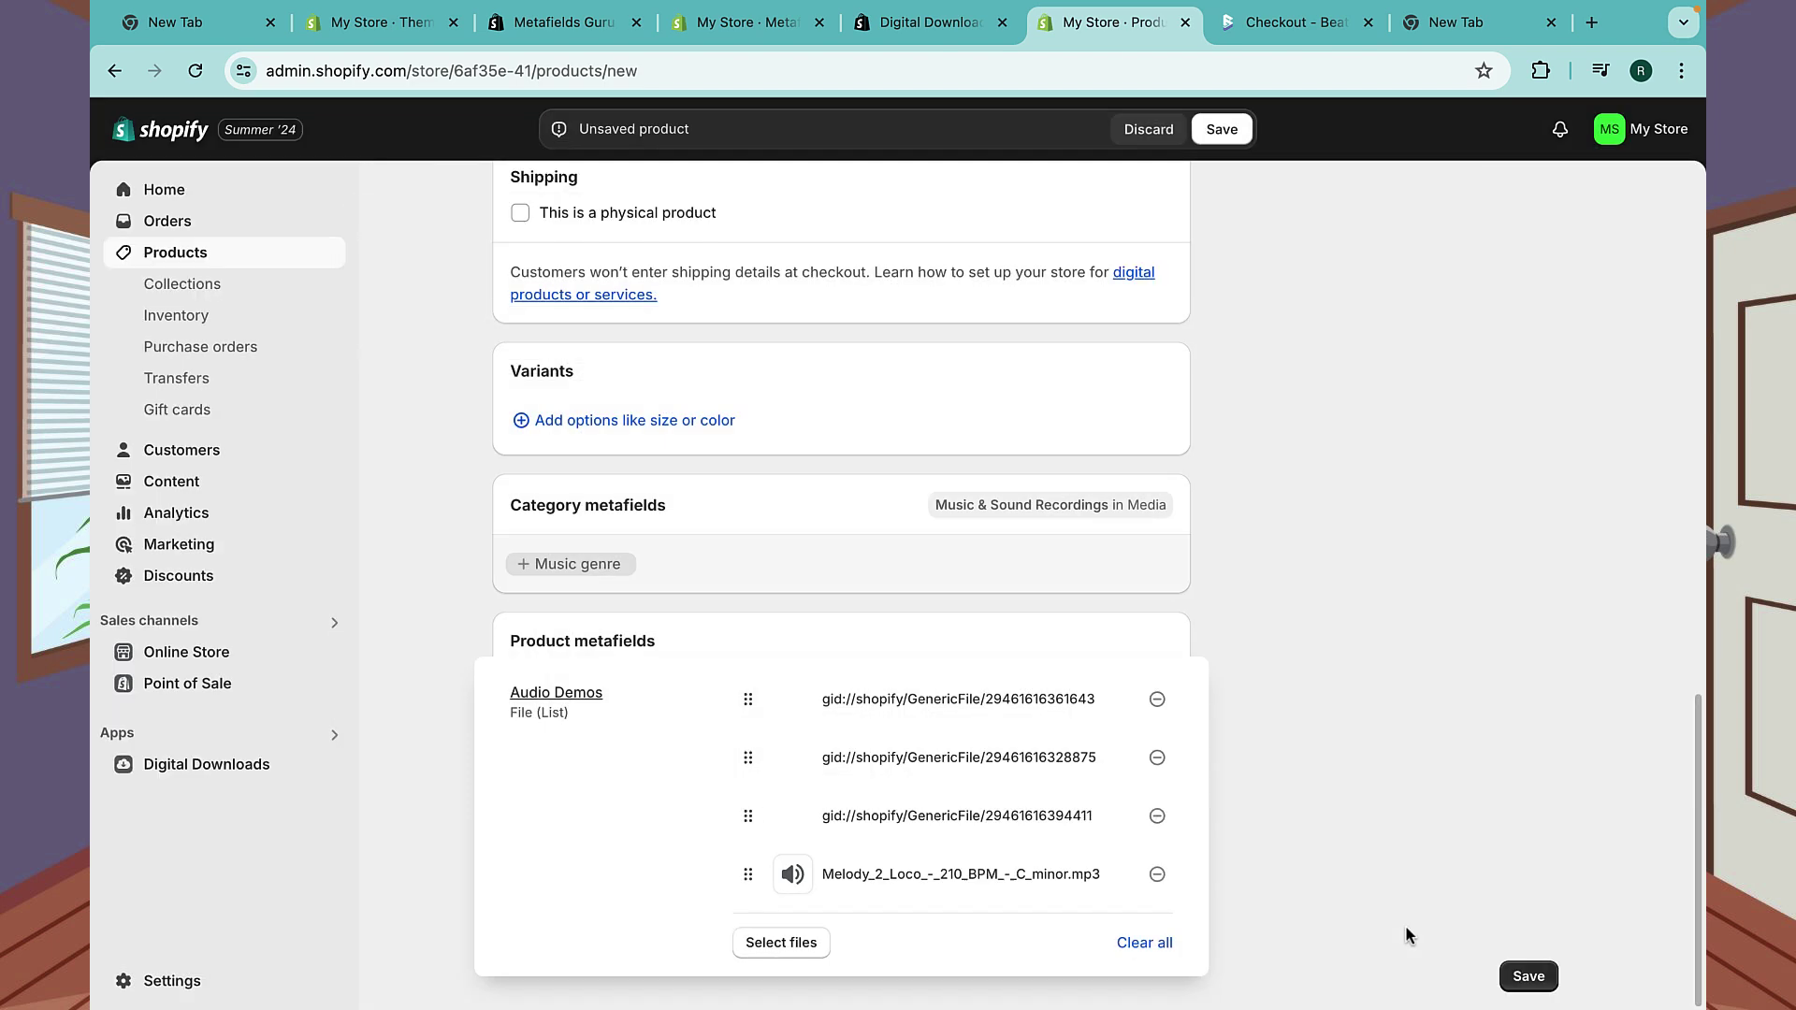
click(1535, 982)
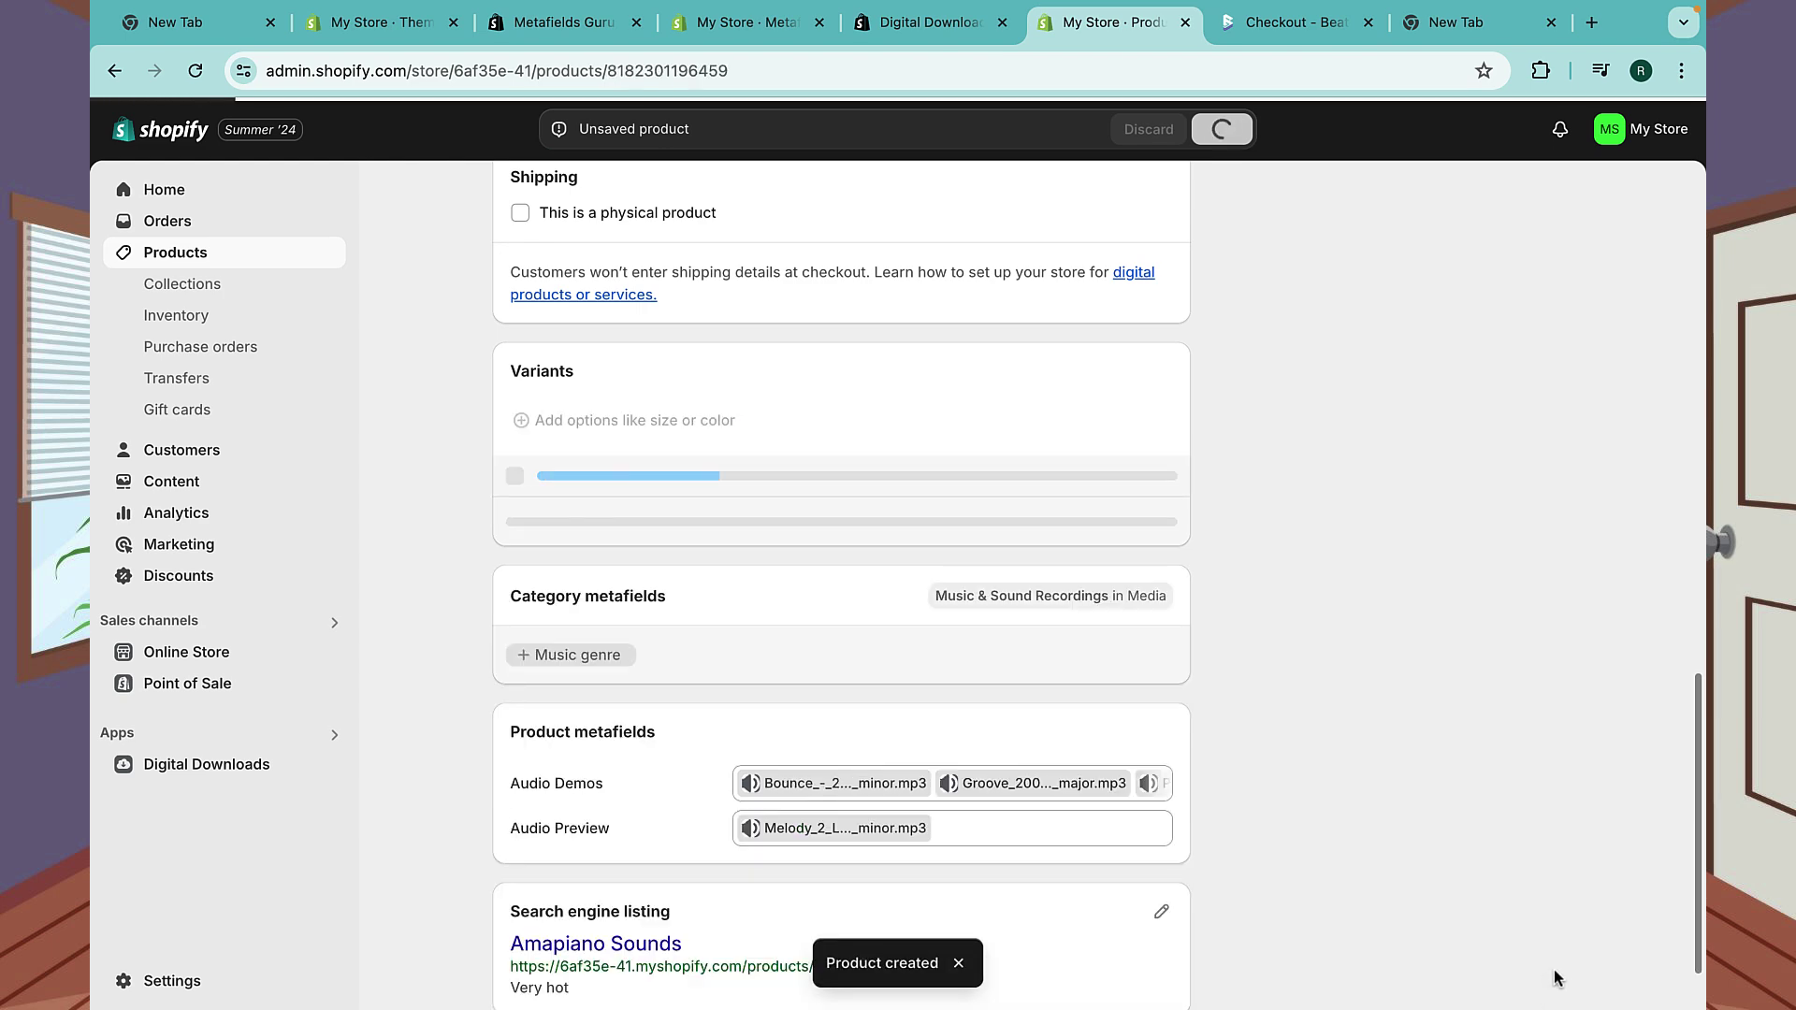
scroll(726, 497, down, 6)
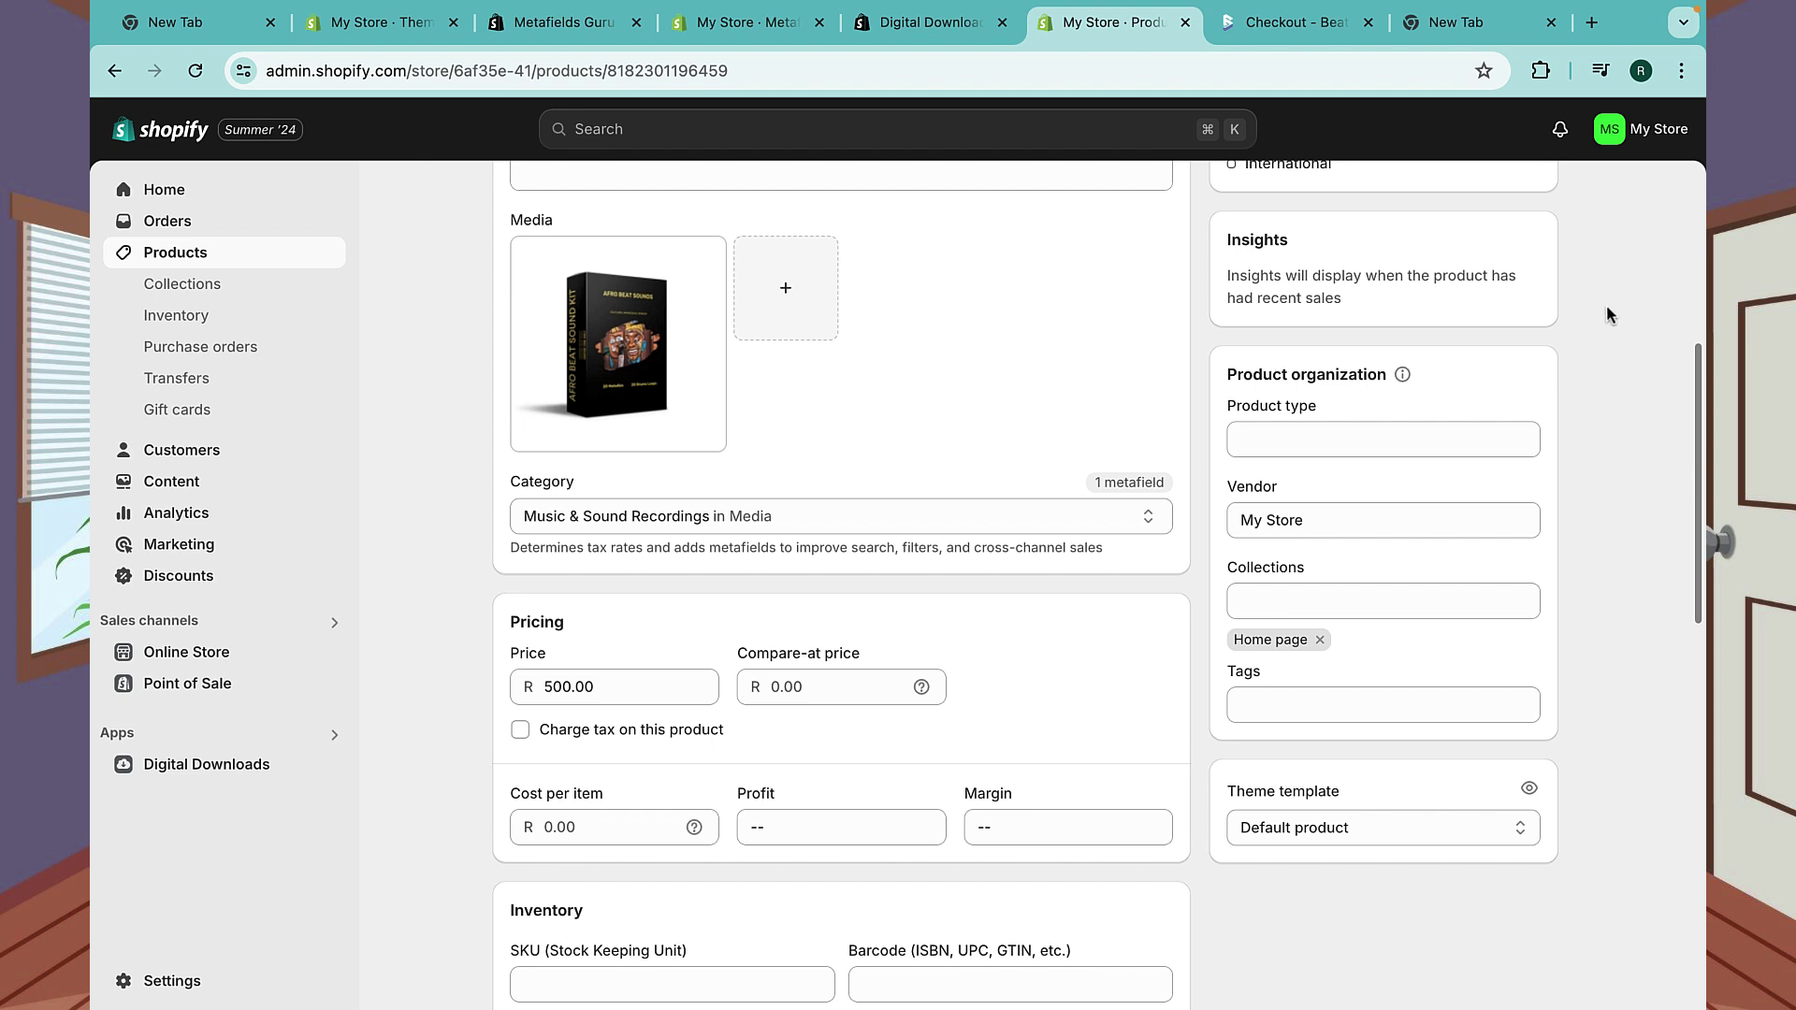
Enter the activation code in the sound-kitify theme's Theme Activation settings and save
click(203, 654)
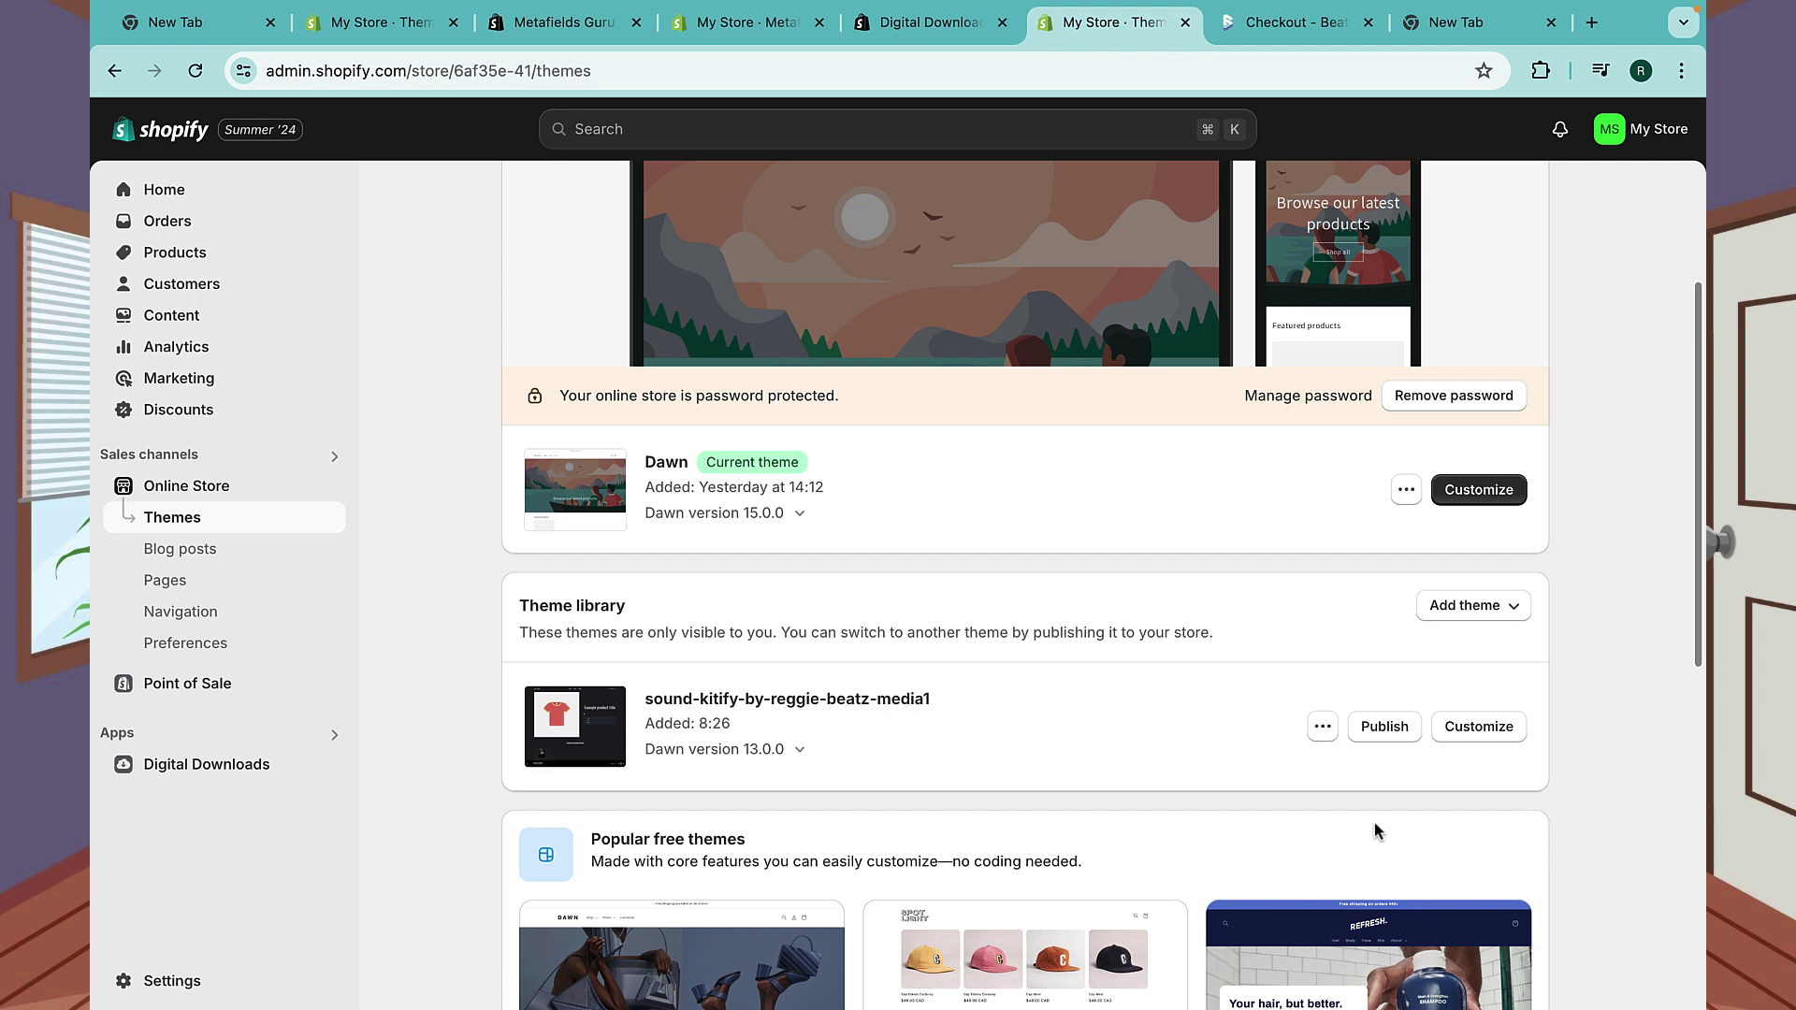
click(1480, 726)
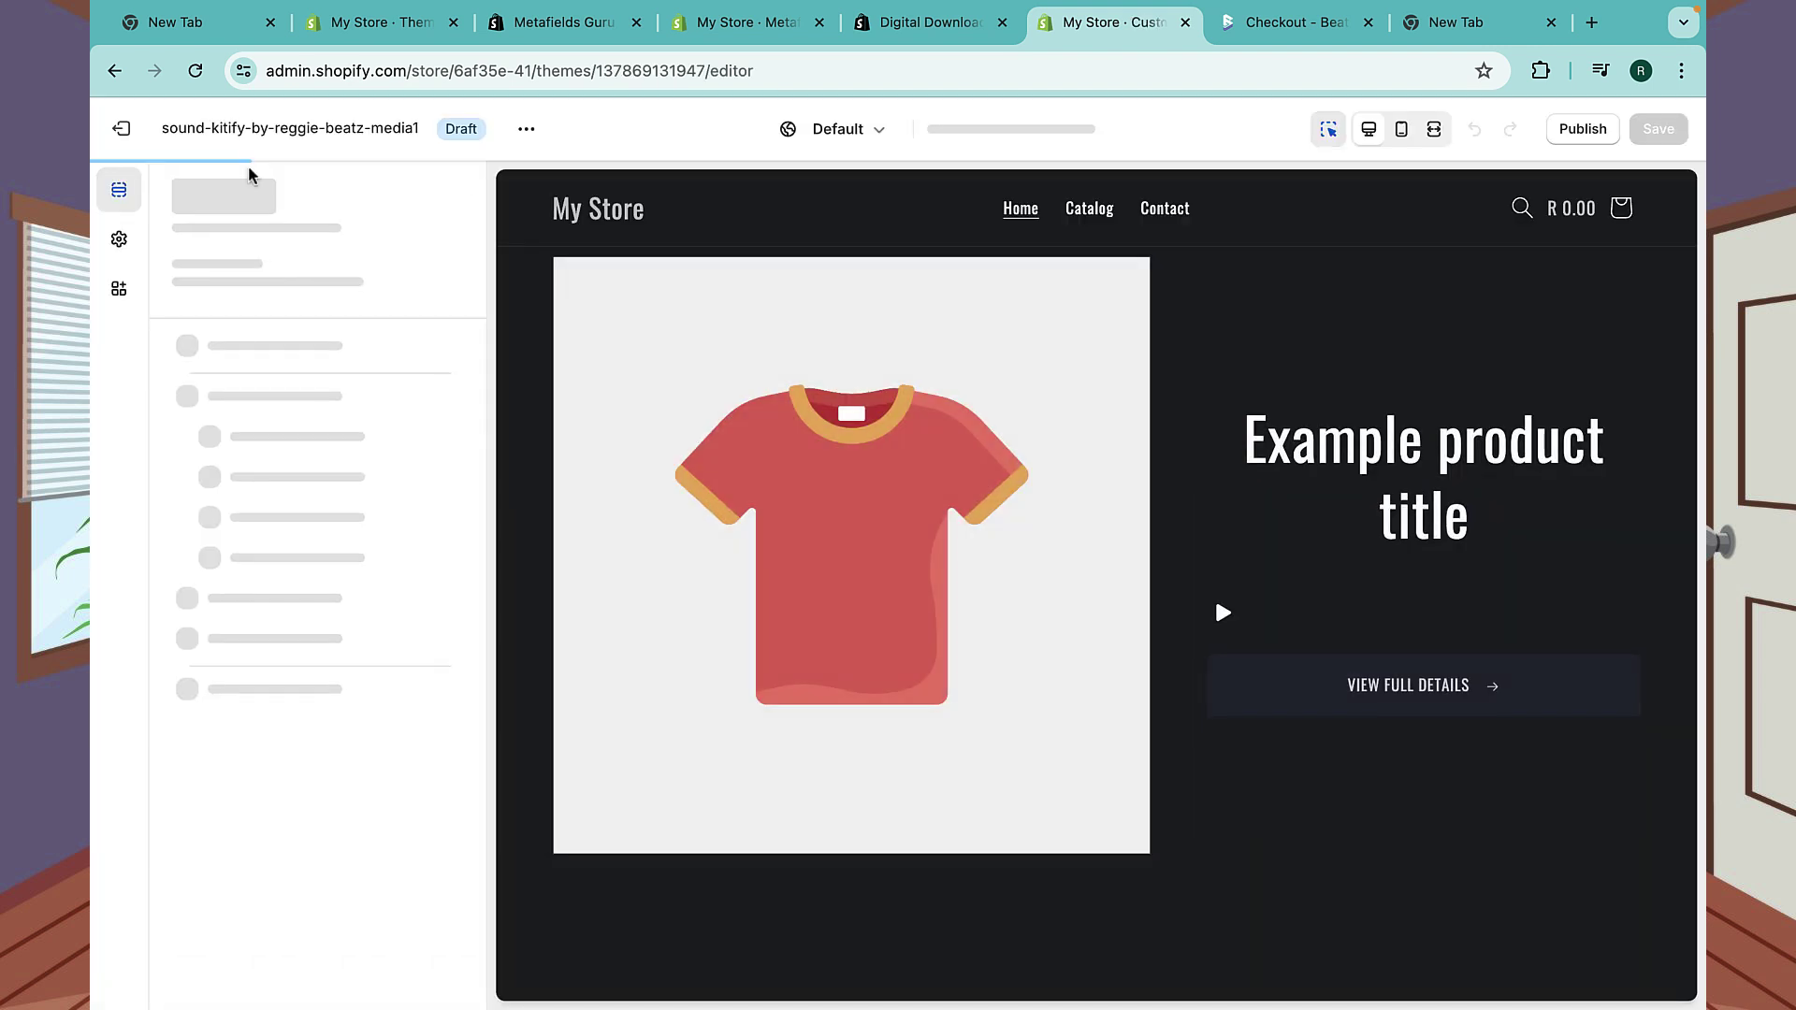
click(118, 243)
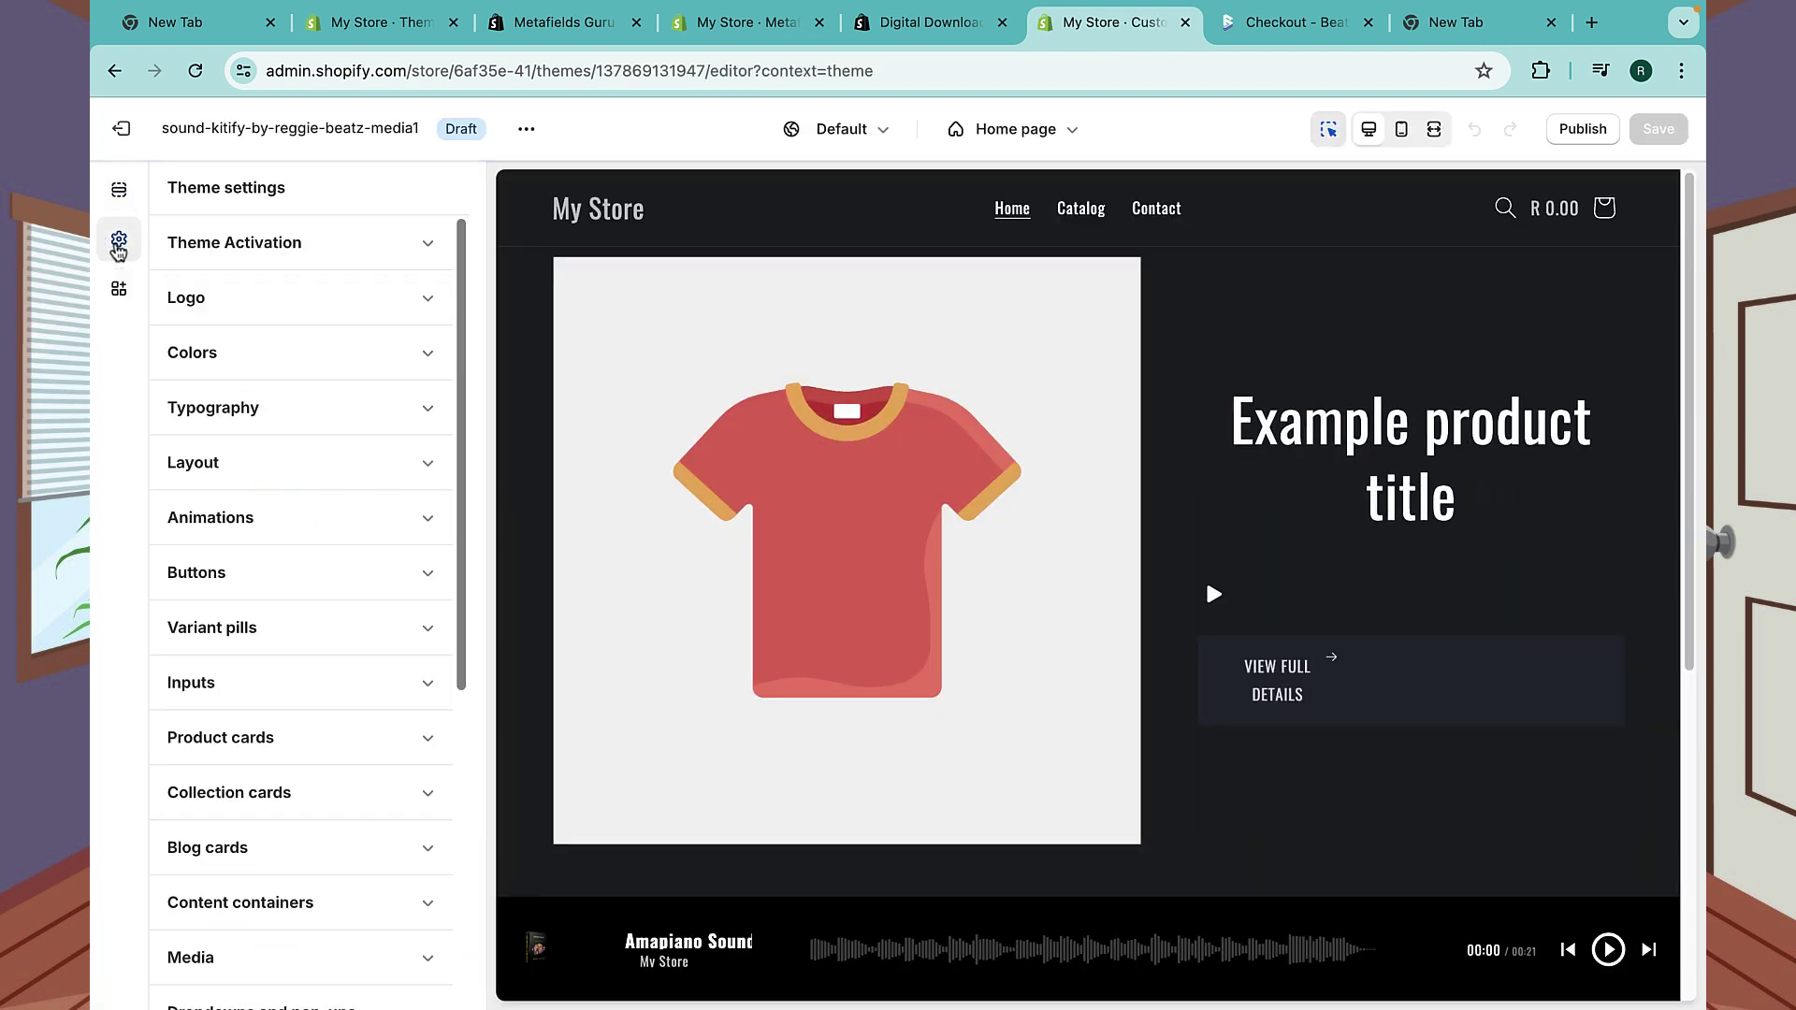
click(285, 248)
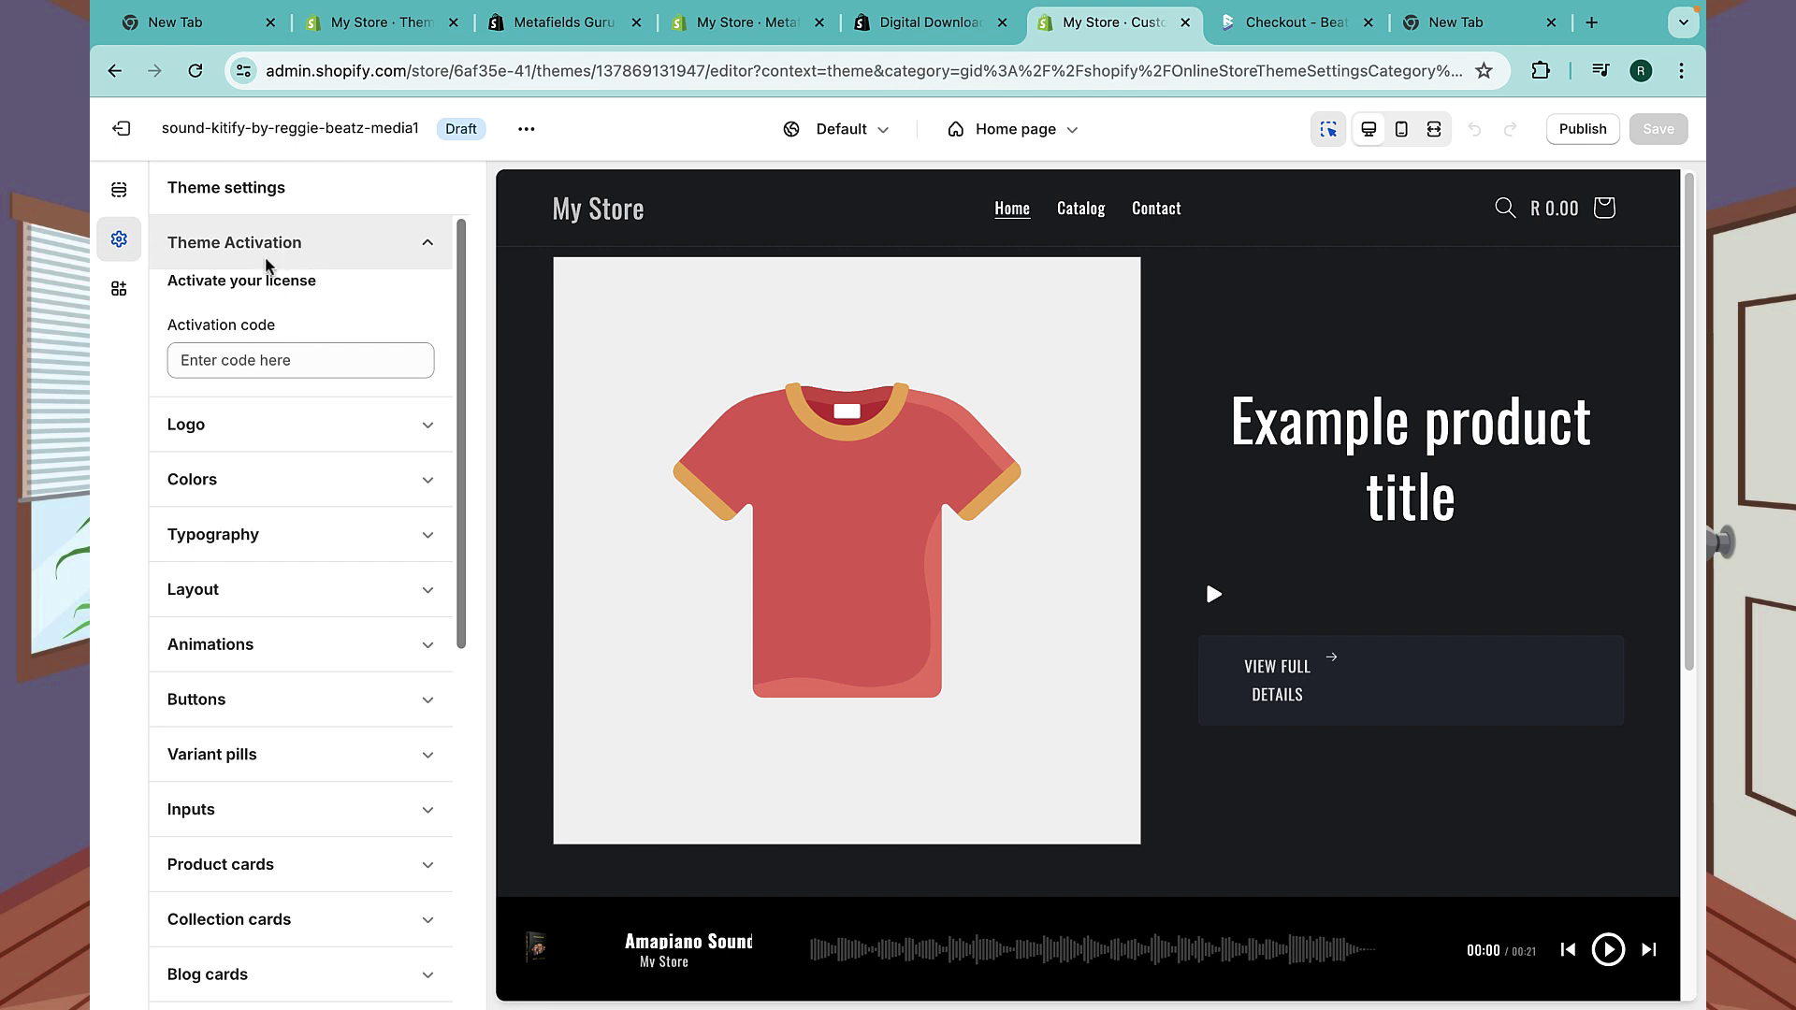
click(187, 360)
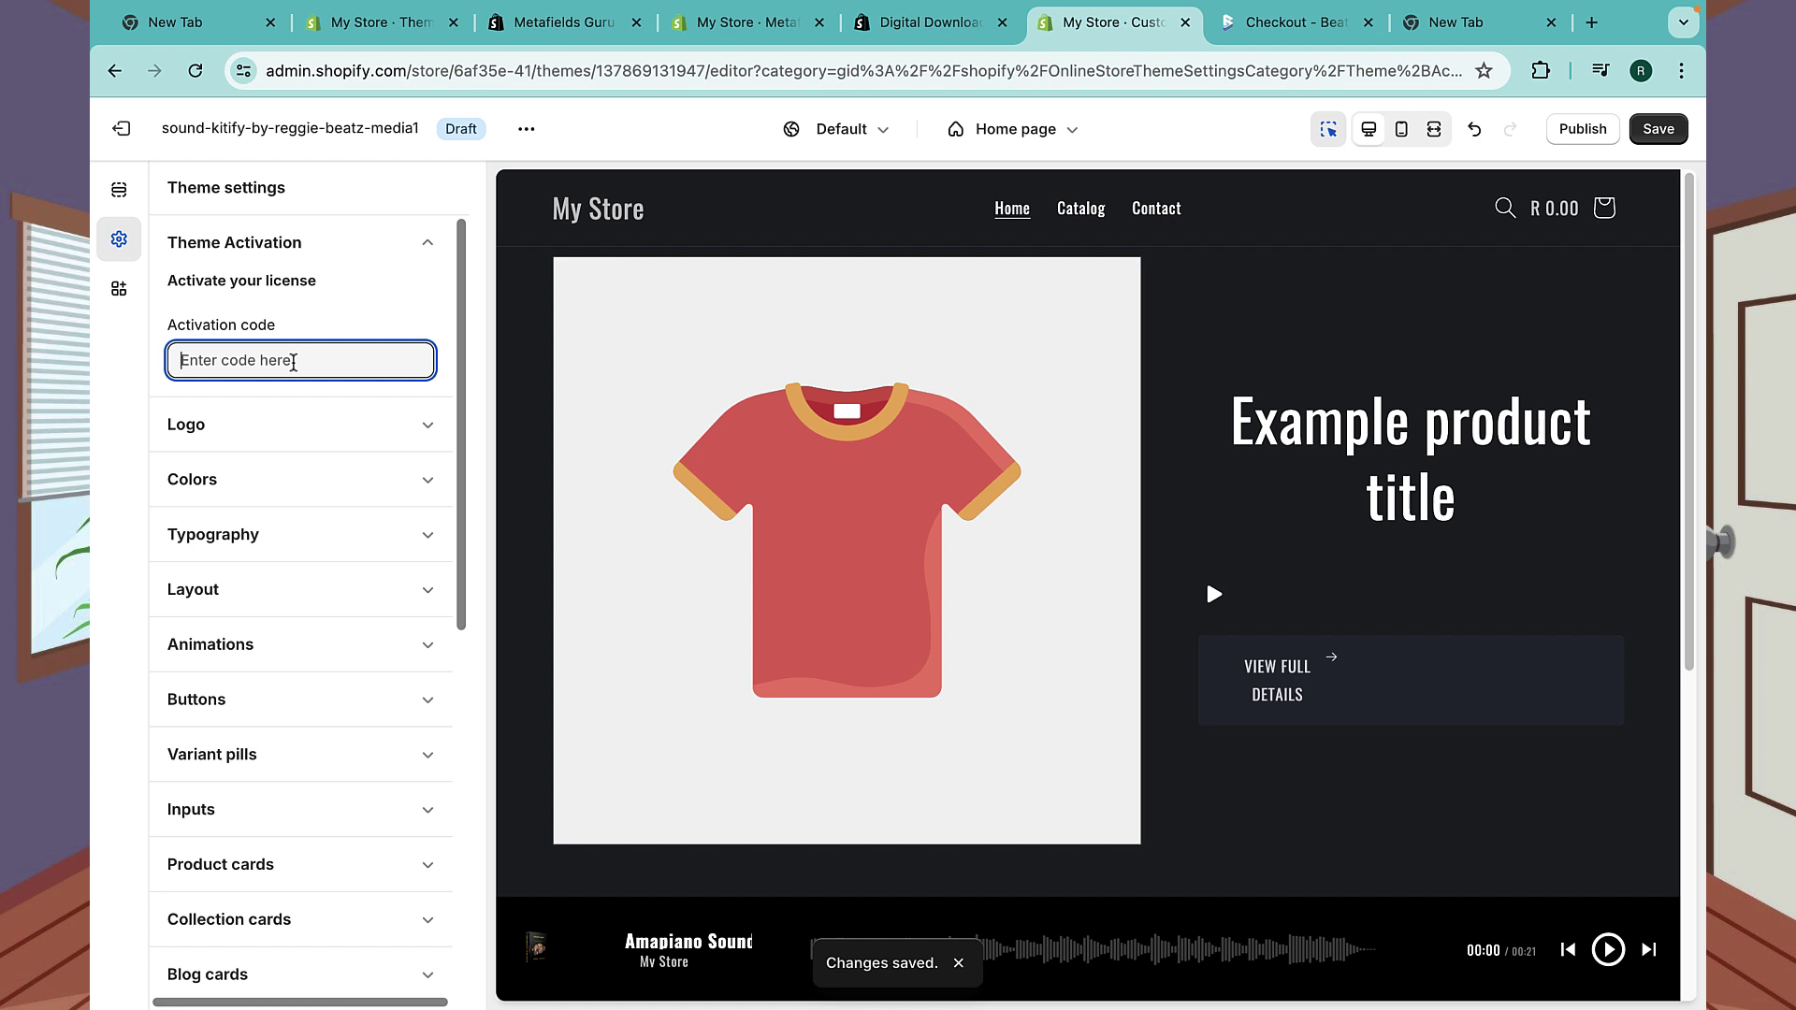
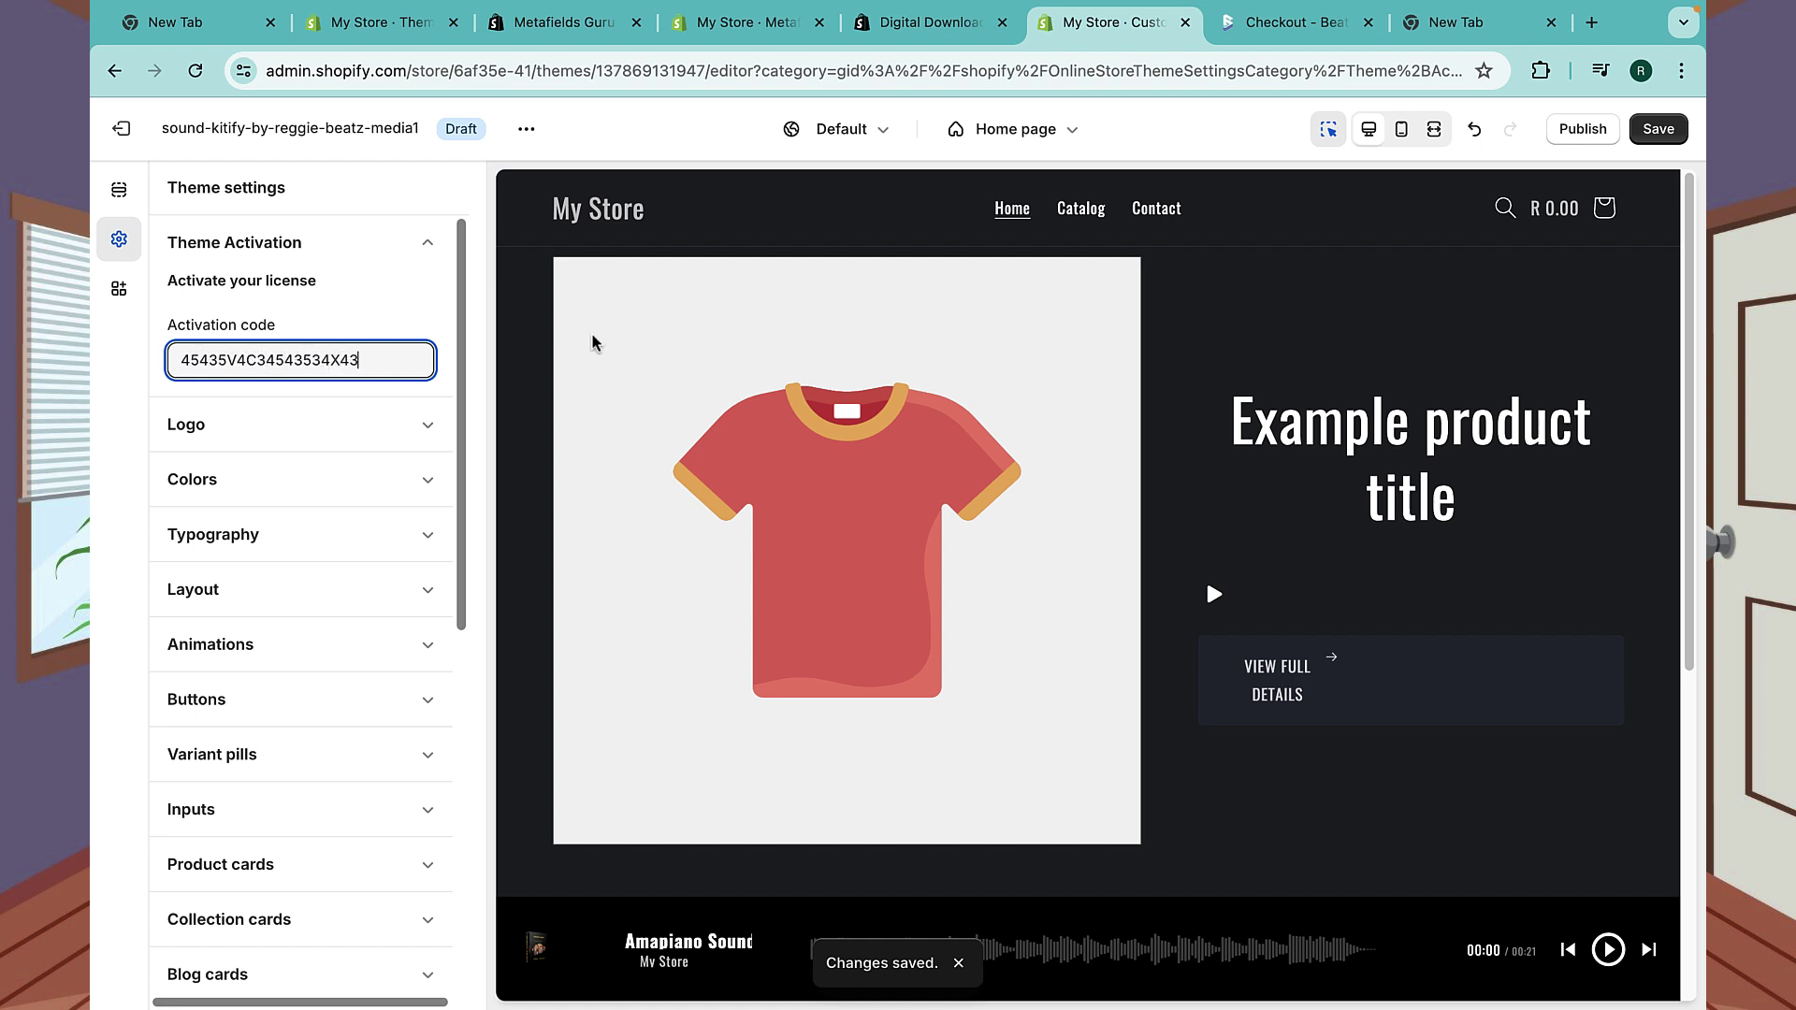
click(1675, 137)
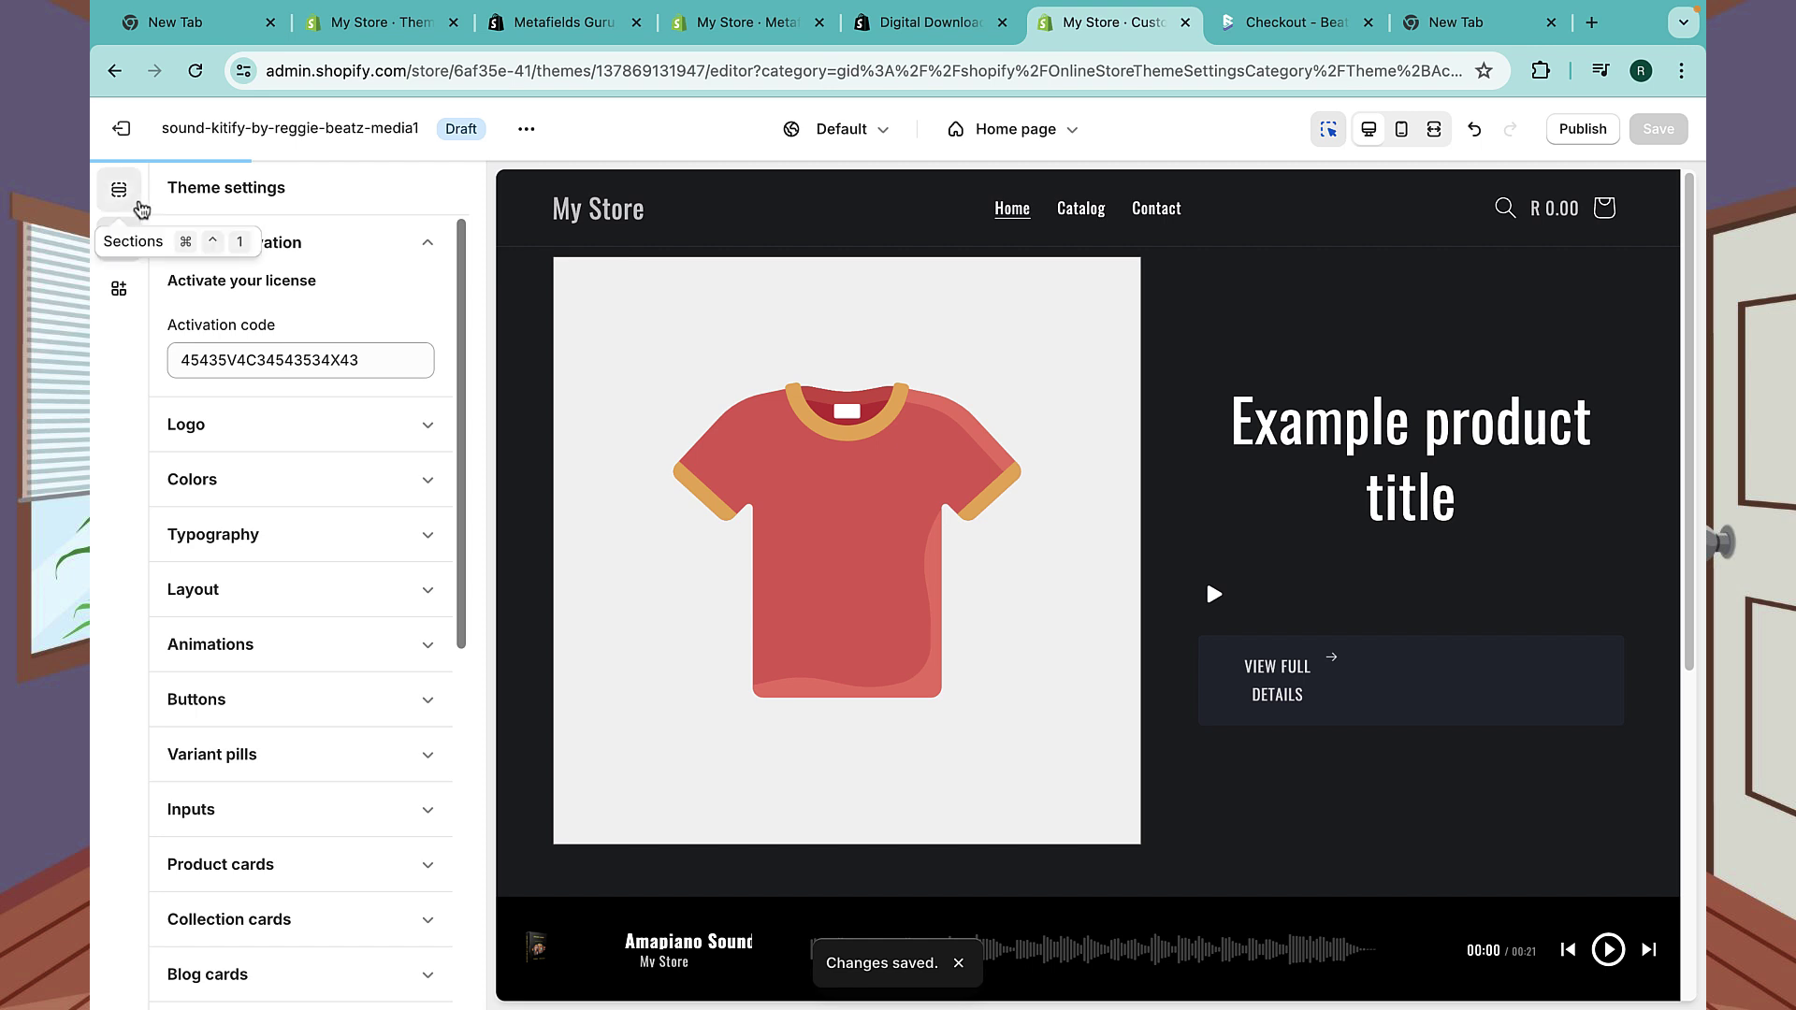
Show the Home page sections and open the Featured product section settings
click(133, 200)
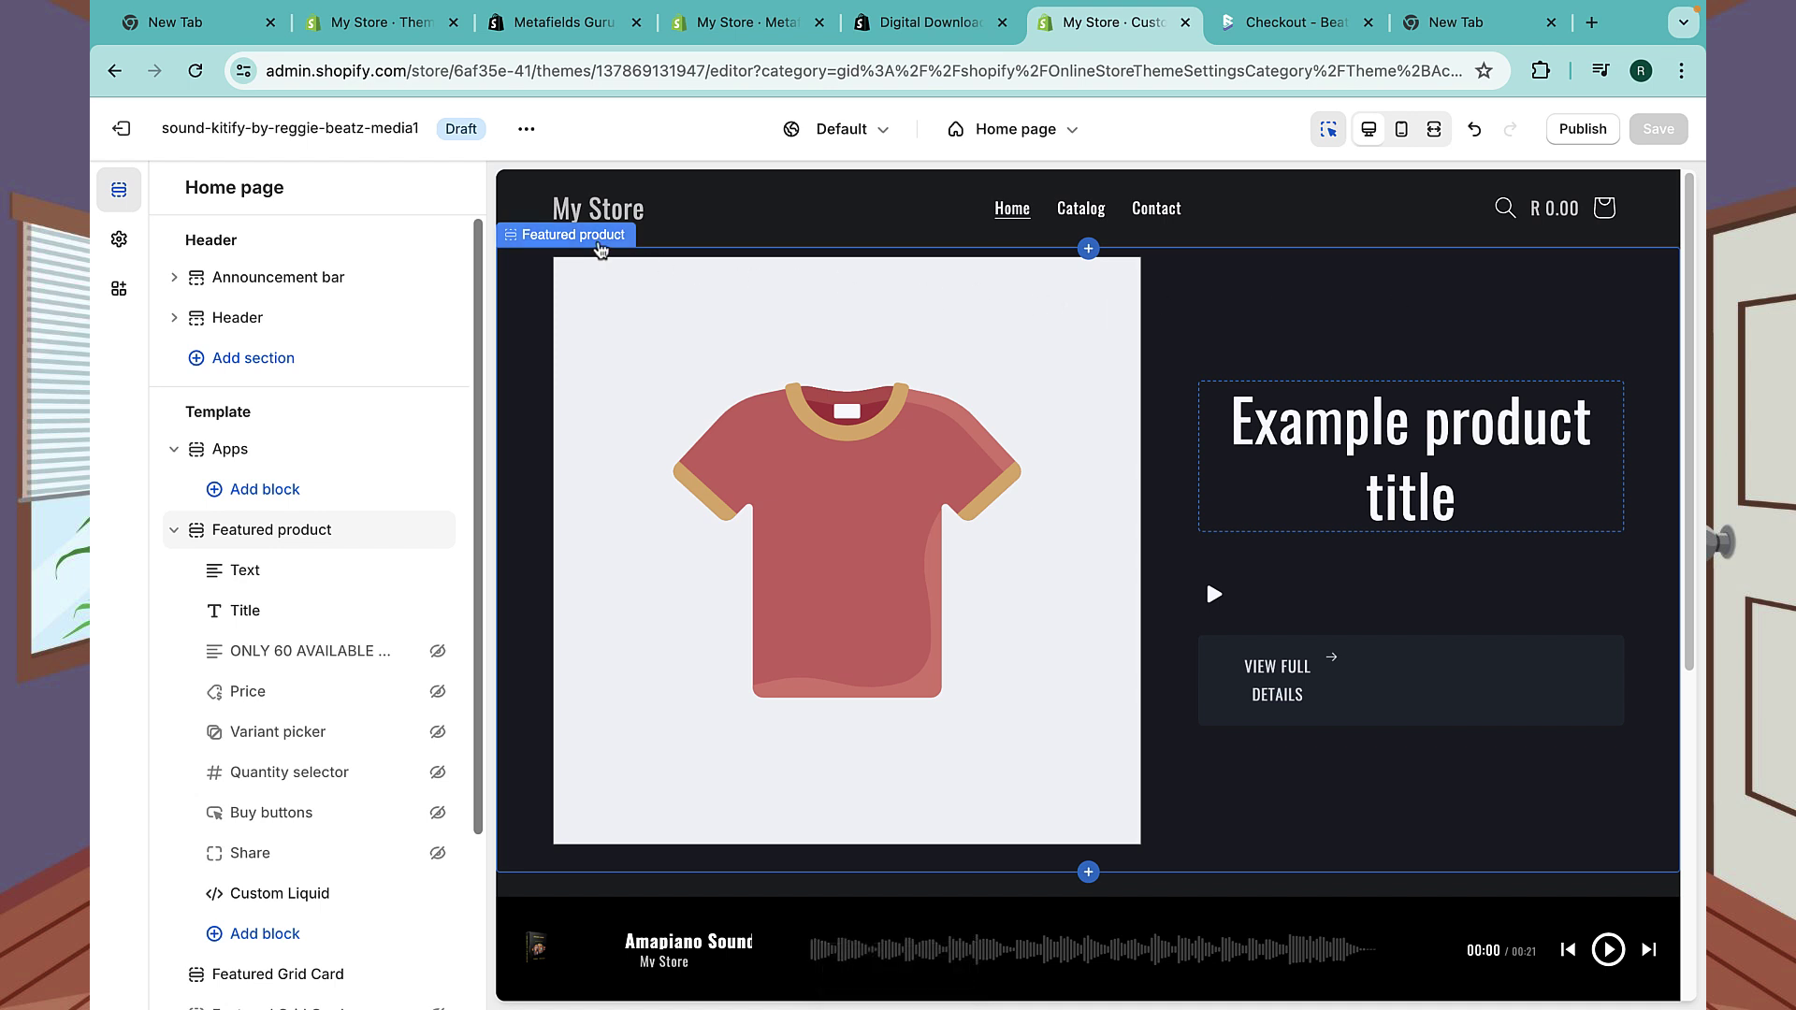
click(599, 245)
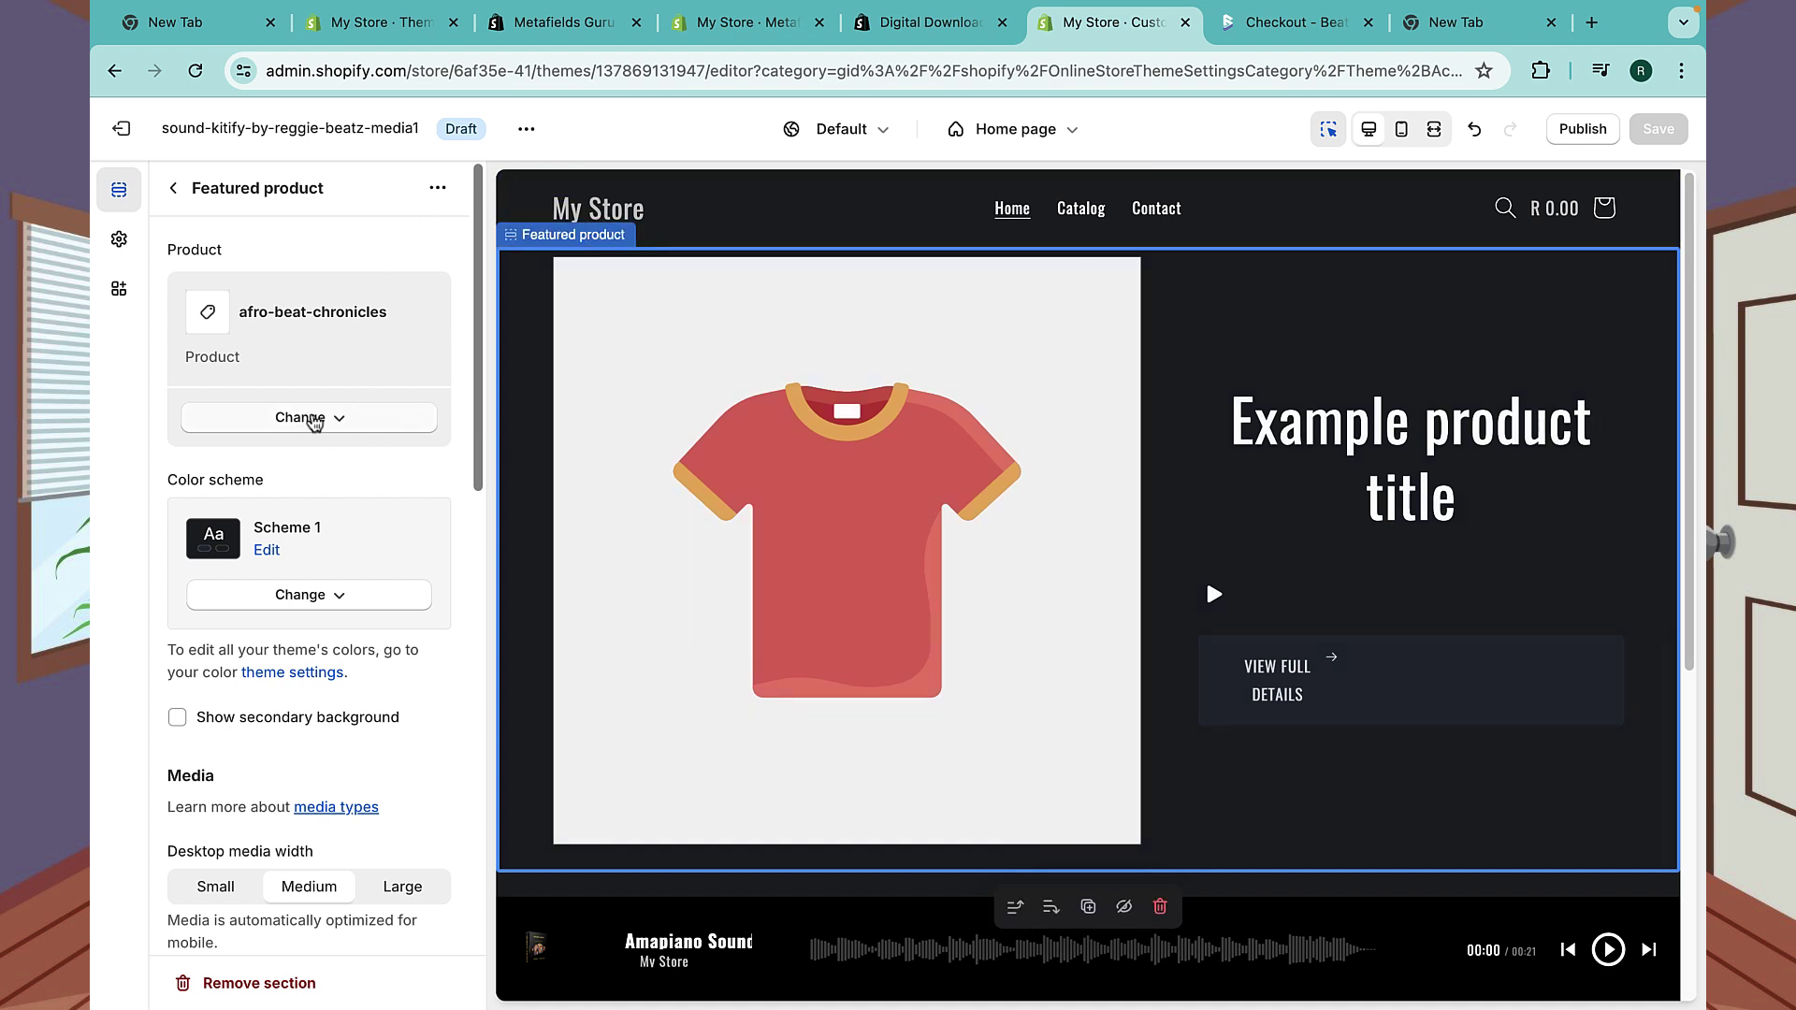
Replace the featured product with Amapiano Sounds and save the theme
click(313, 421)
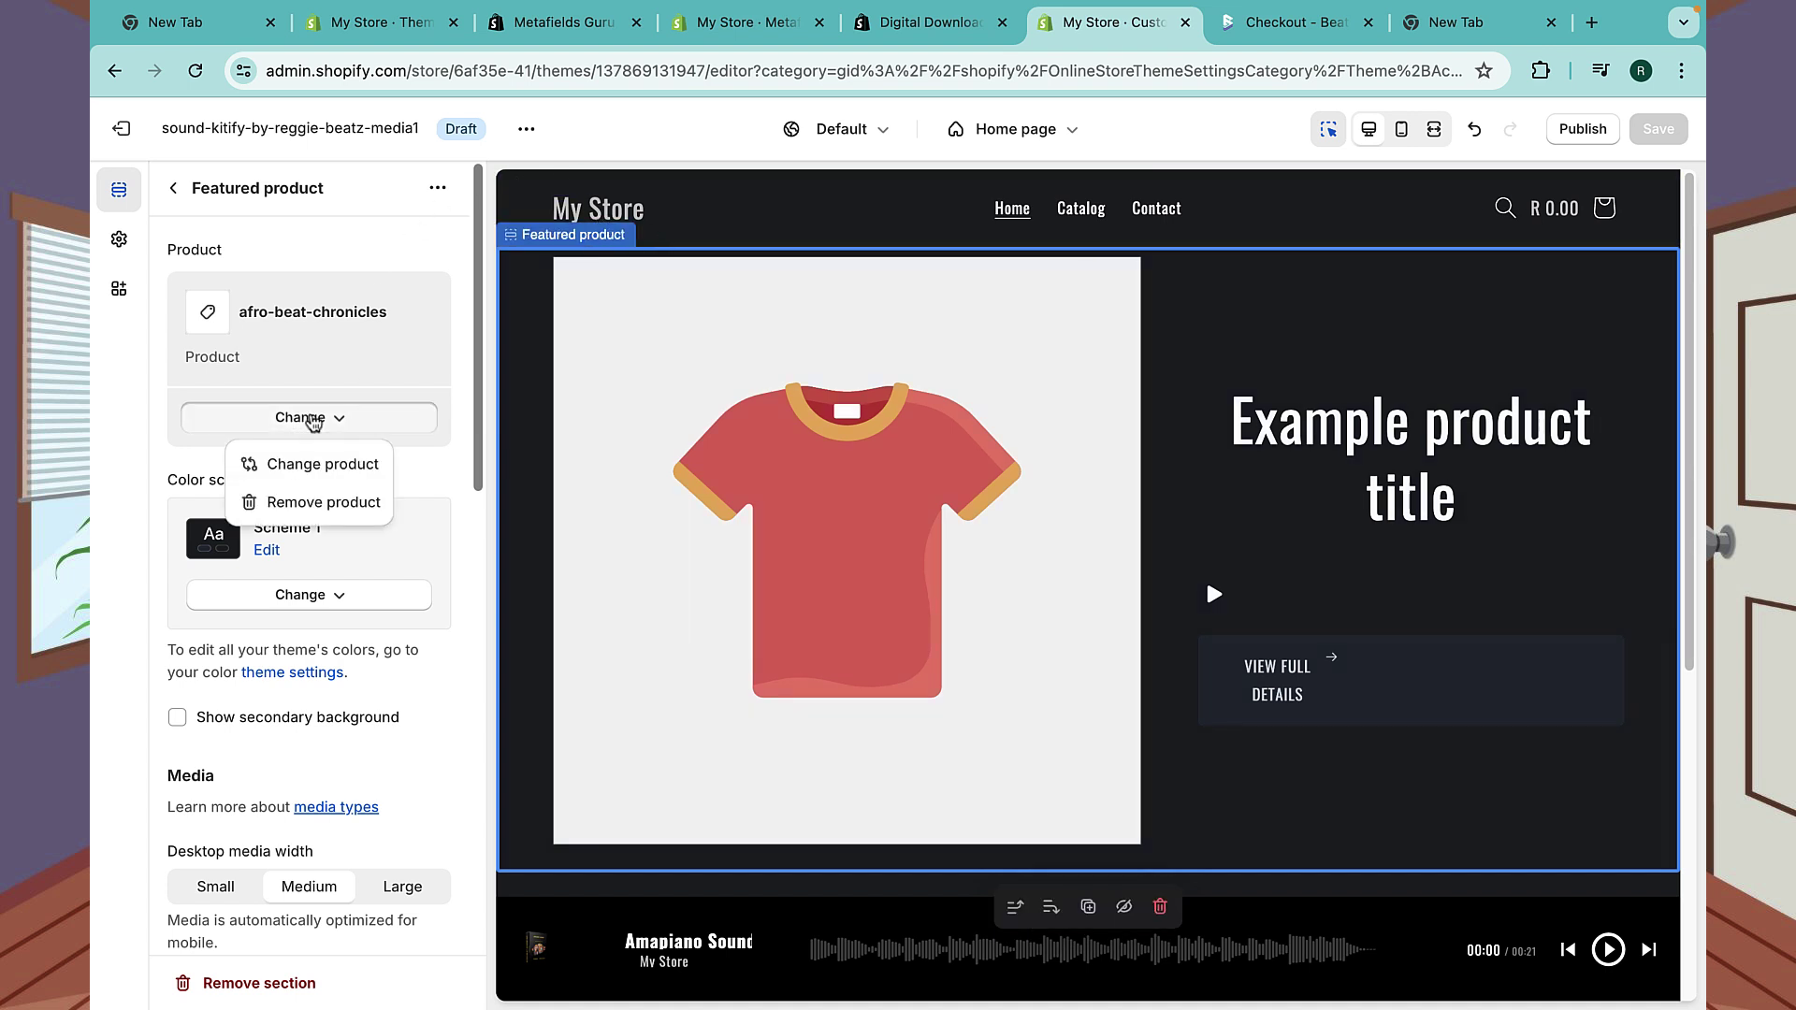
click(320, 465)
click(393, 388)
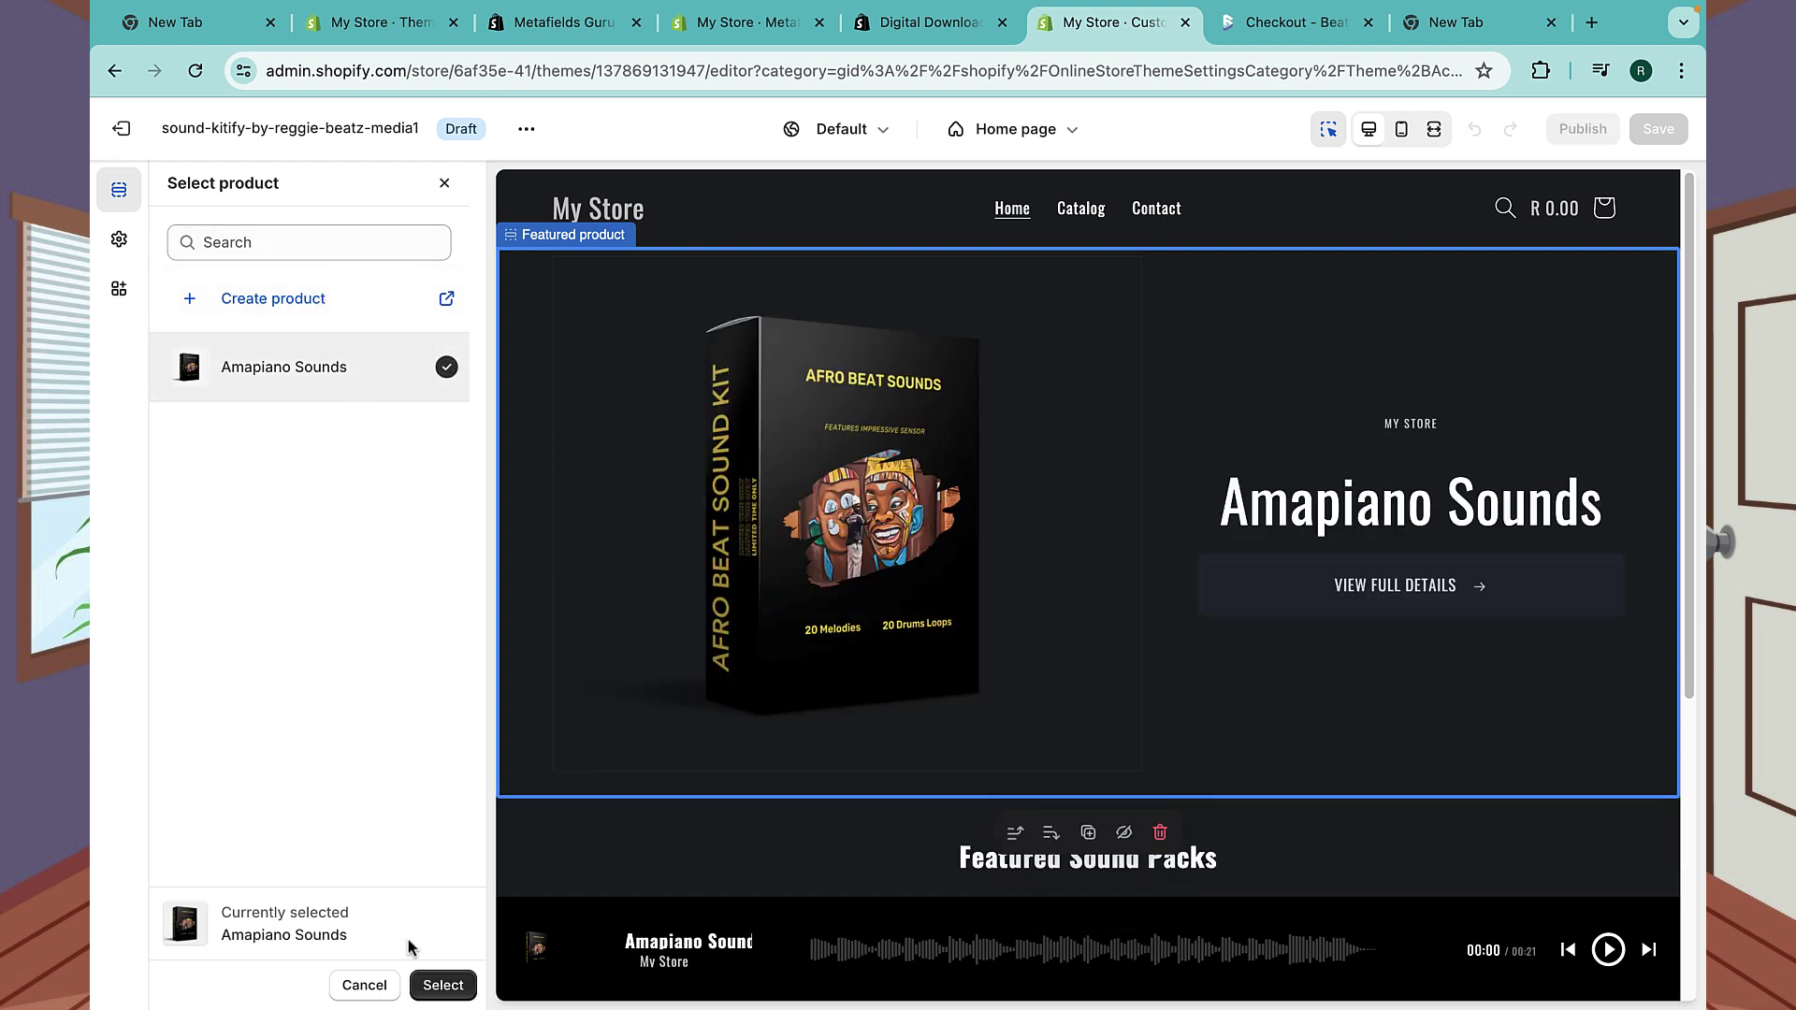
click(416, 987)
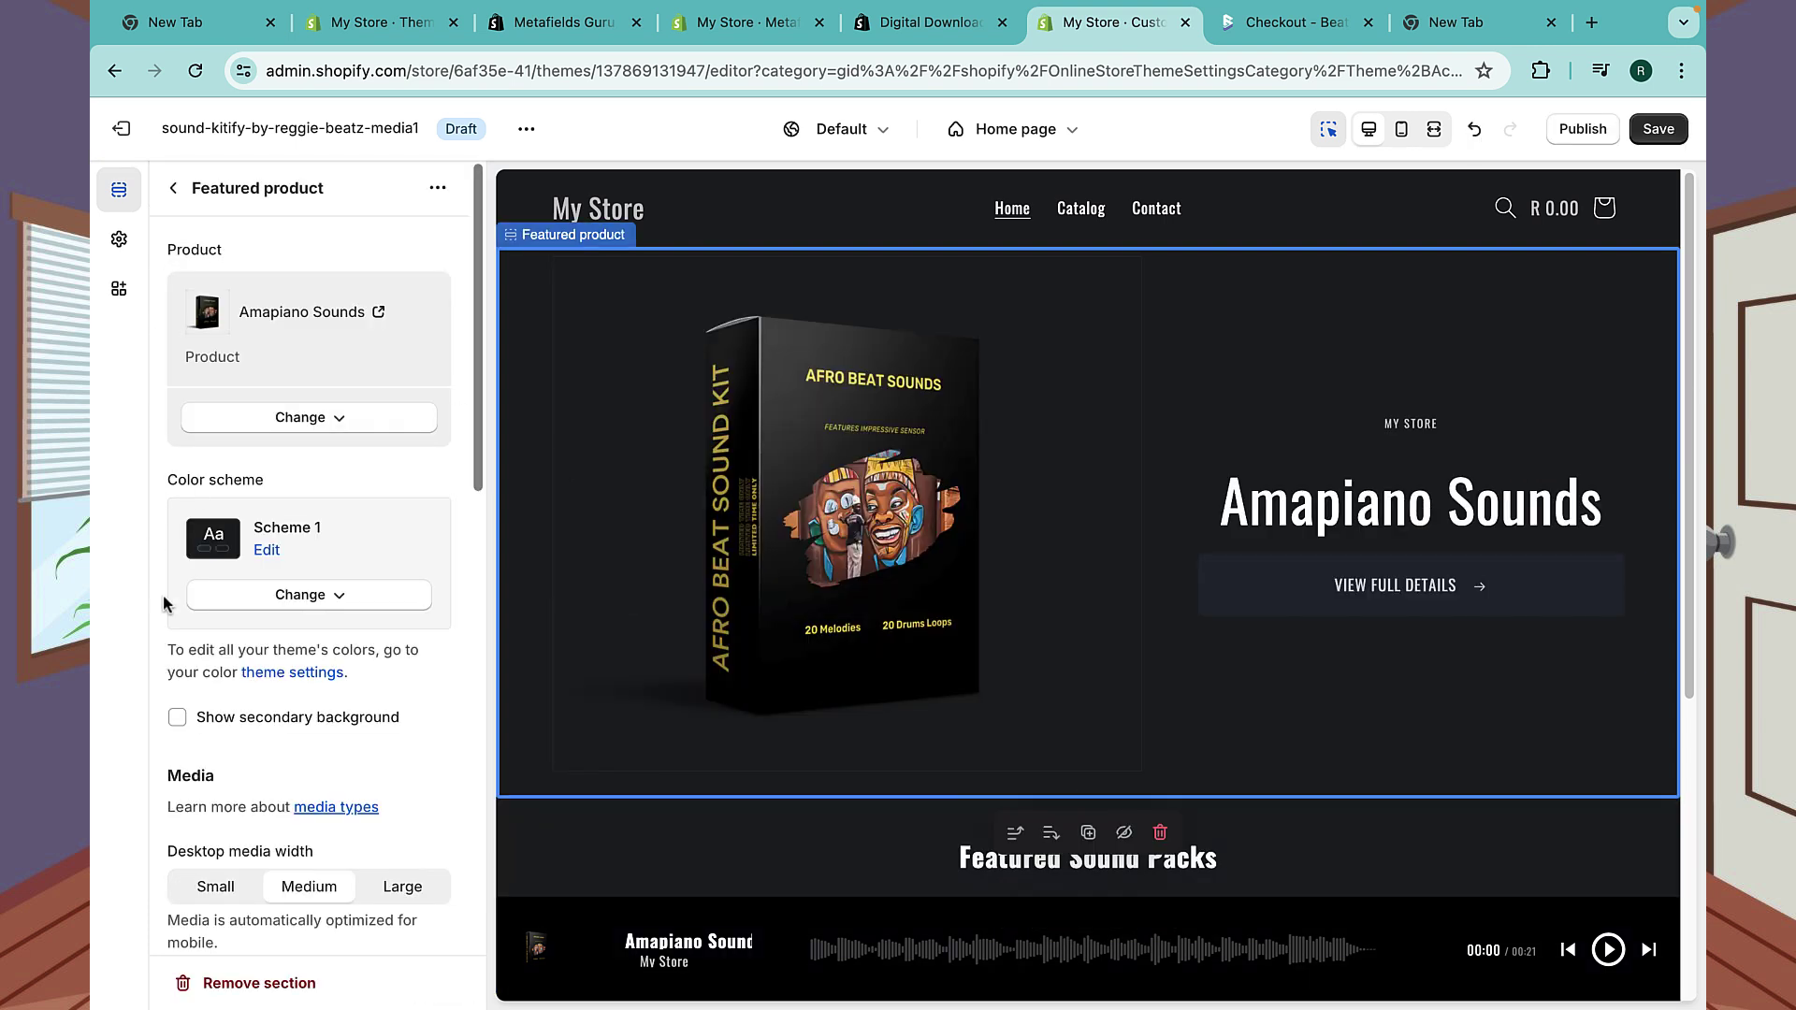
scroll(164, 603, down, 2)
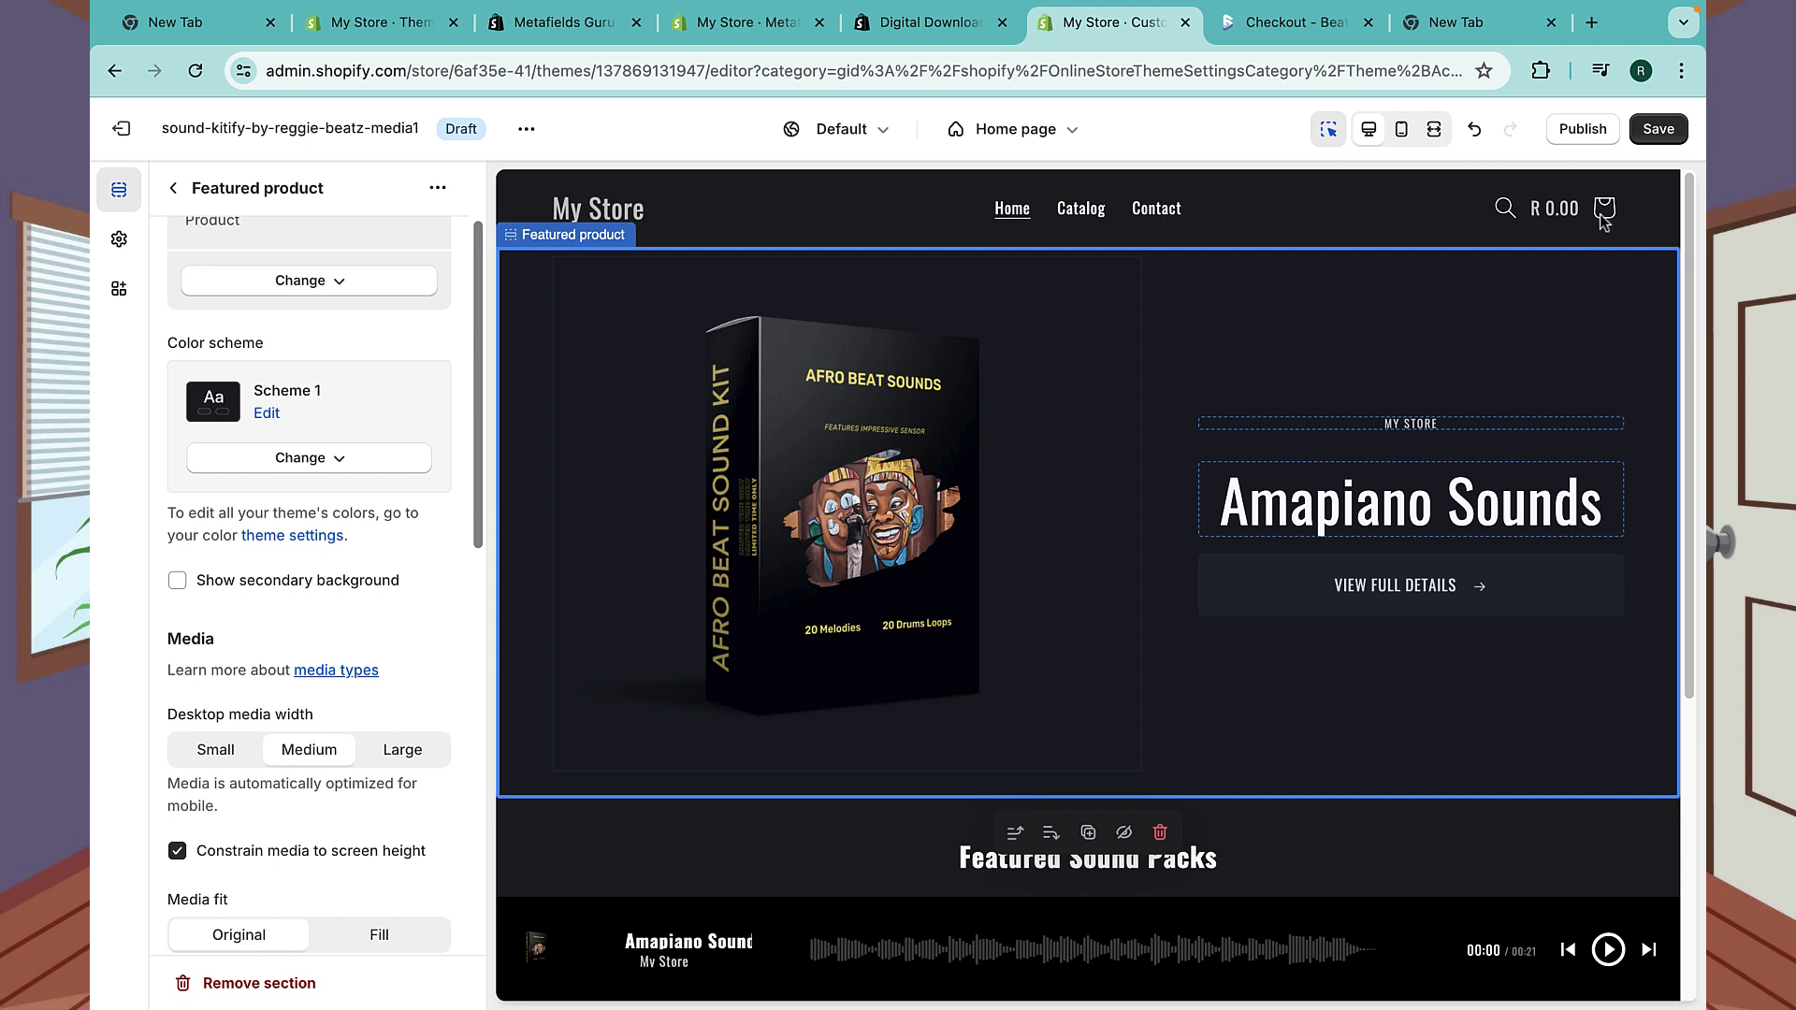
click(1658, 135)
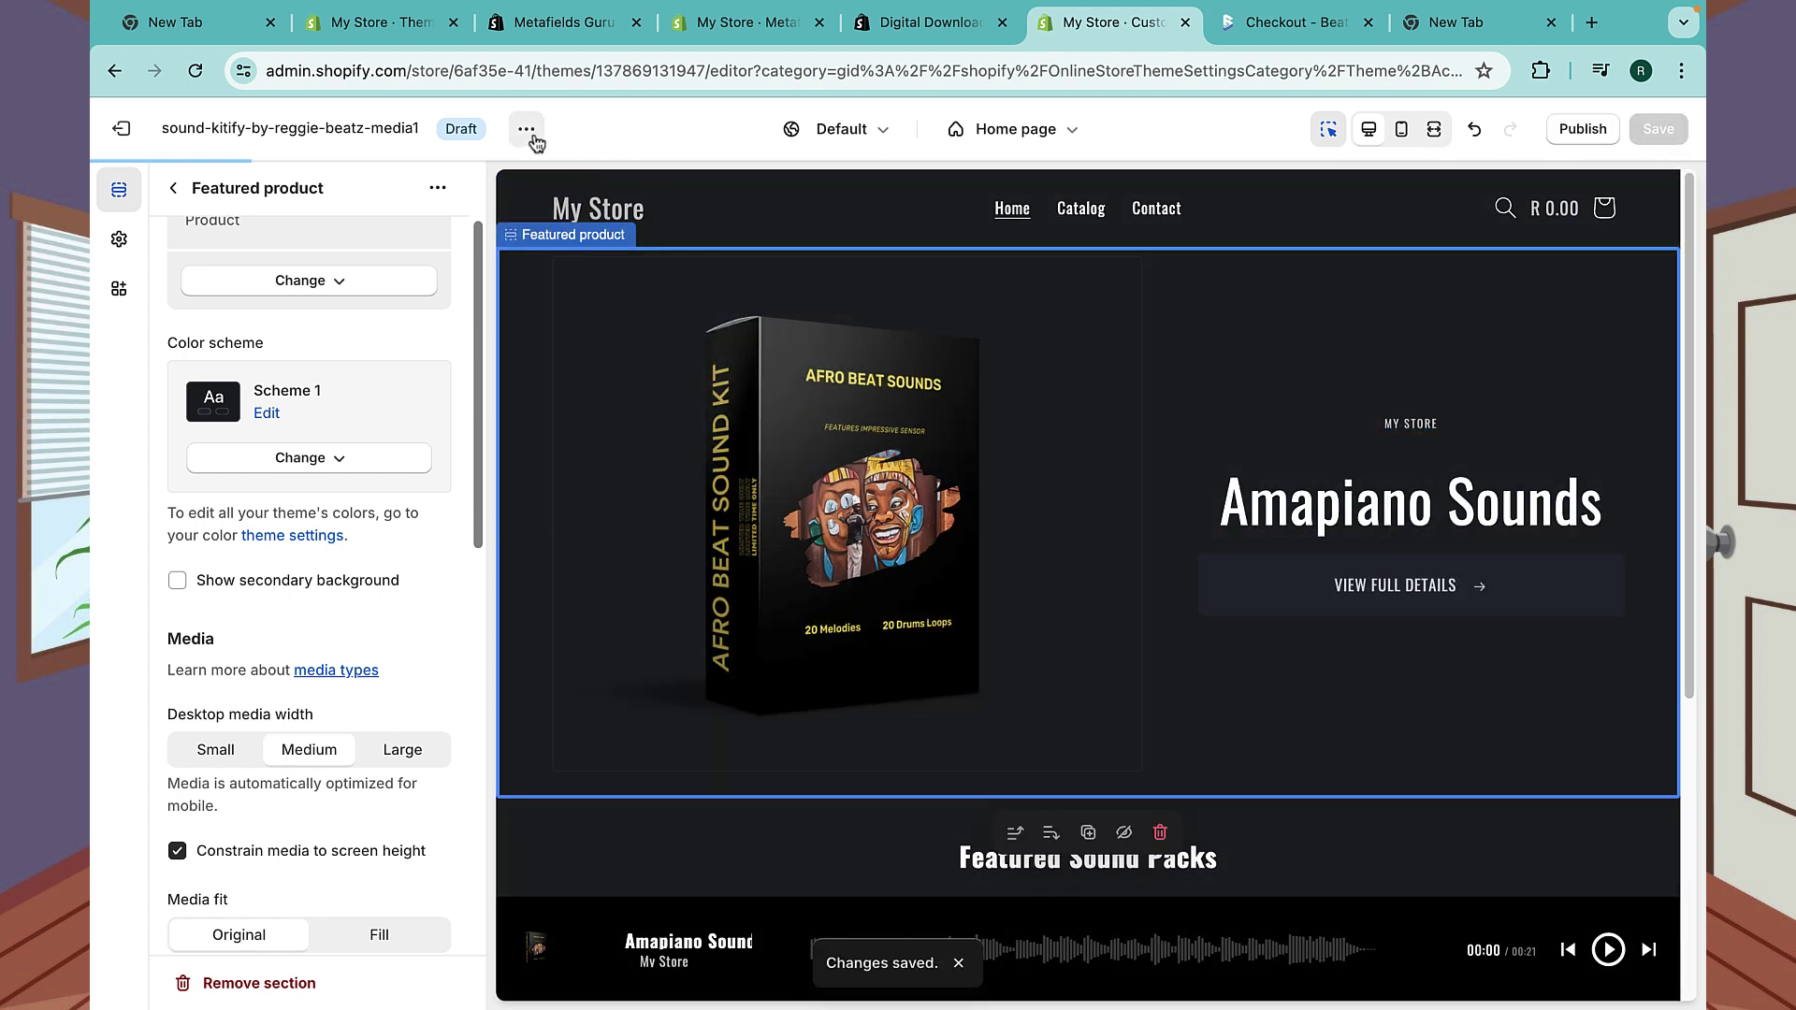
Preview the storefront, play, skip ahead and pause the Amapiano Sounds hero waveform
click(527, 131)
click(409, 342)
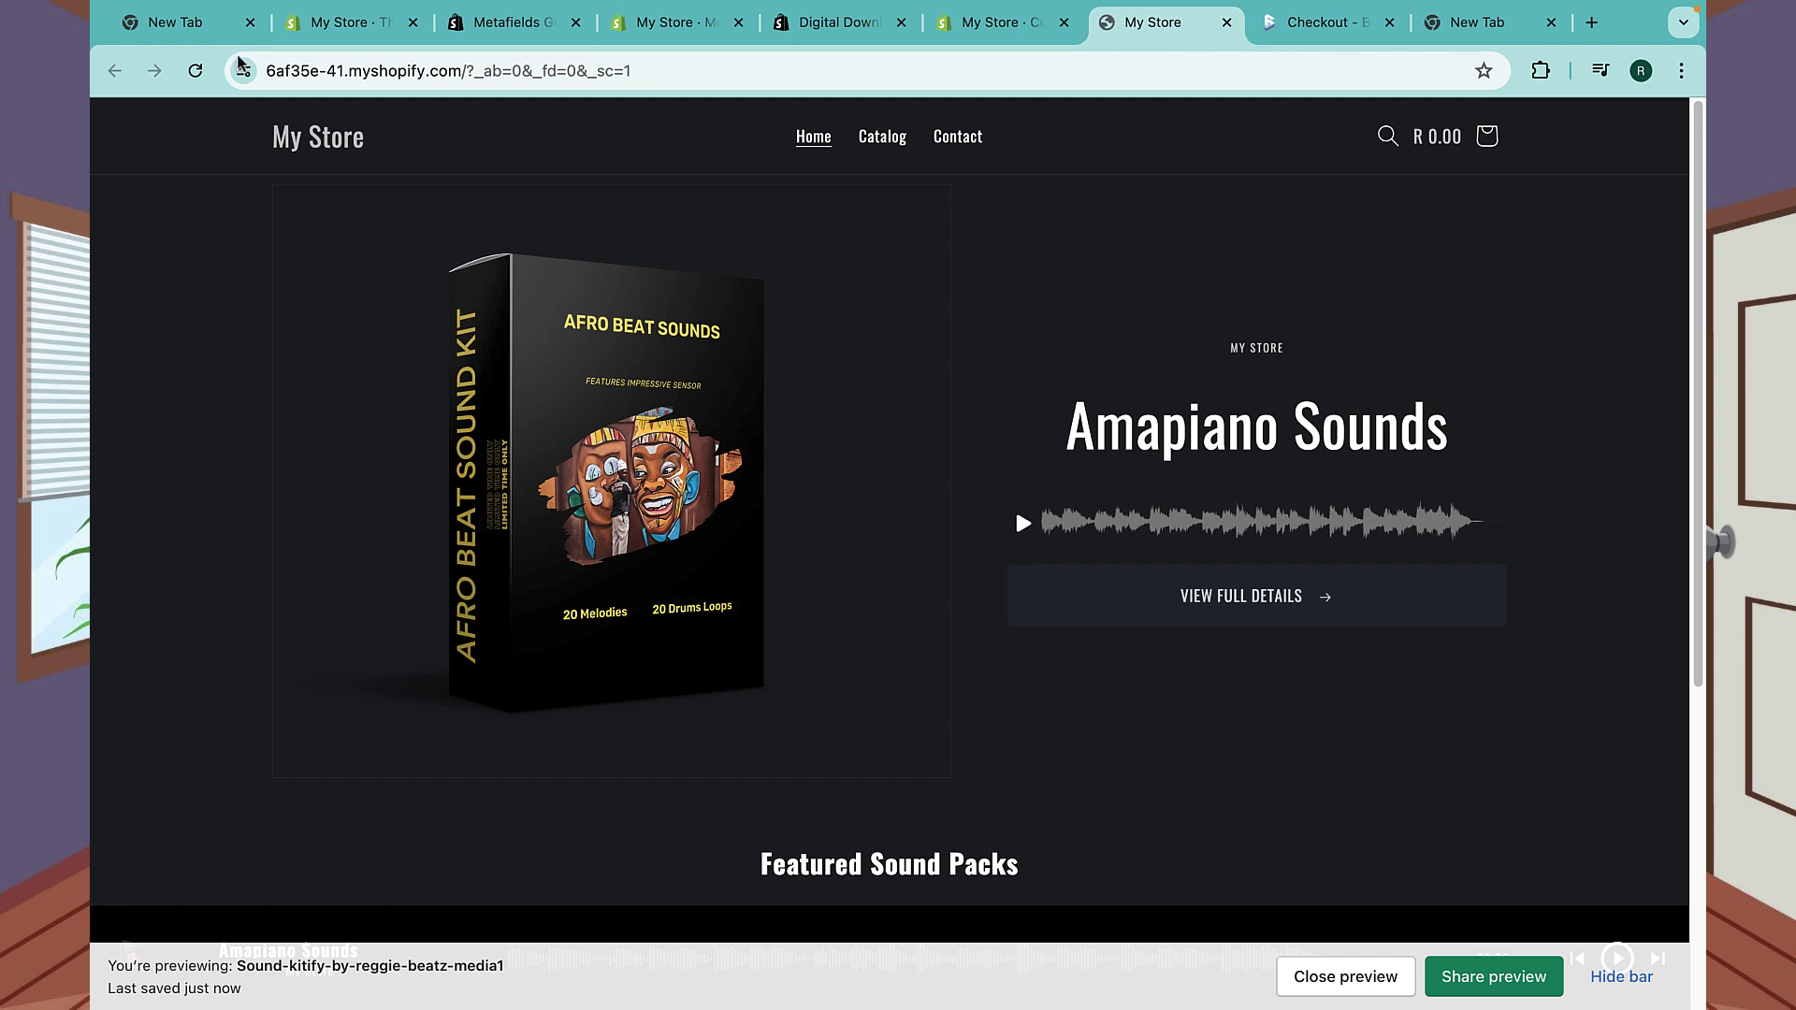
click(1024, 524)
click(1198, 528)
click(1274, 529)
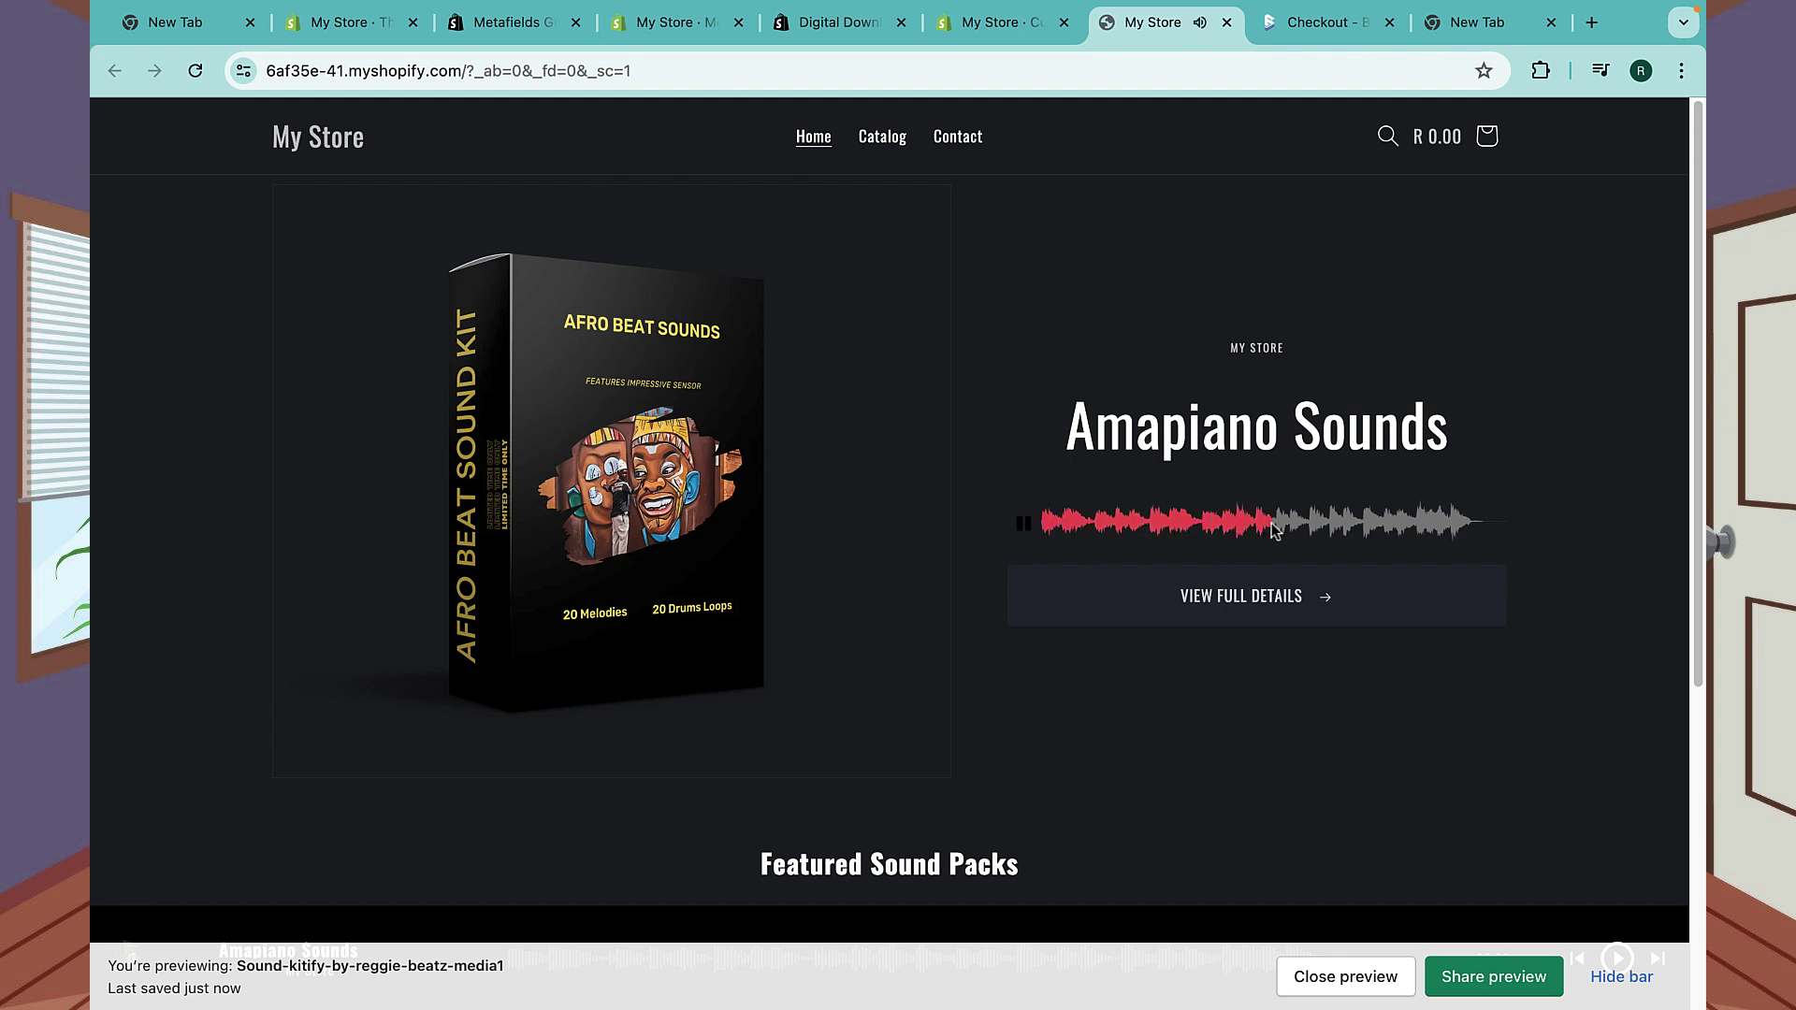
click(1024, 524)
click(1015, 28)
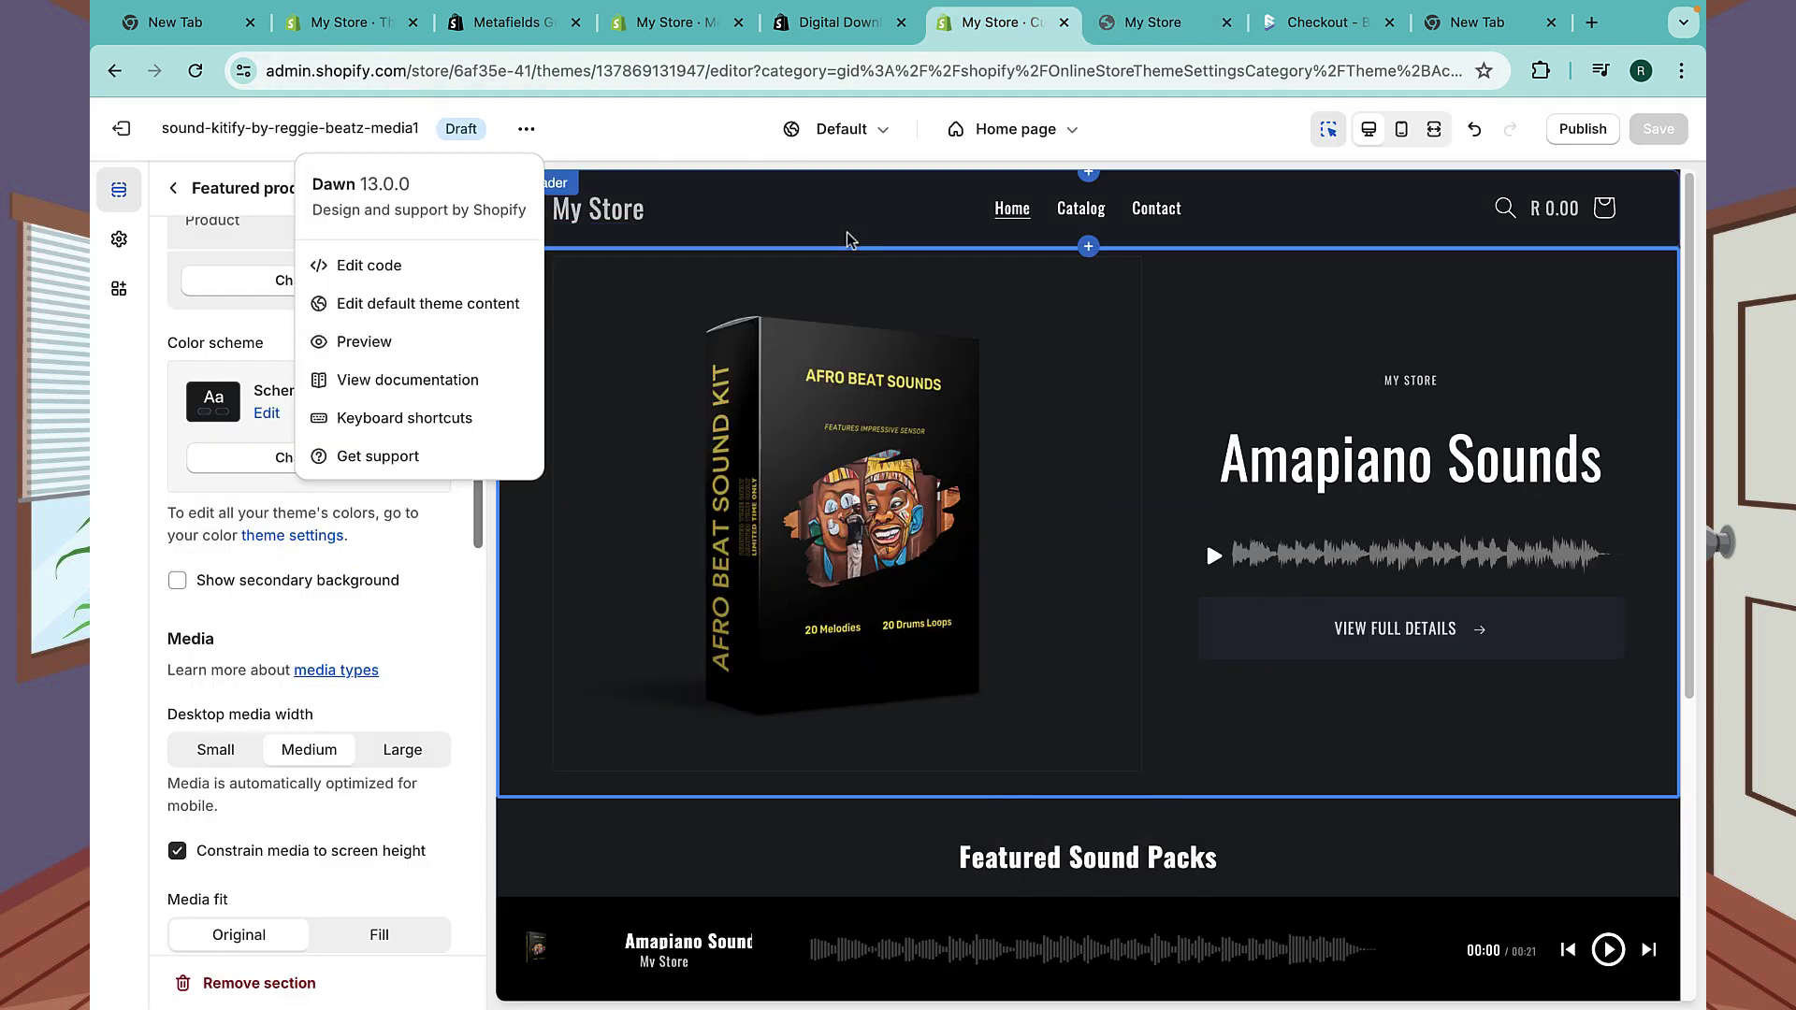
Open the Featured Grid Card section settings in the theme editor
click(844, 482)
scroll(844, 482, down, 3)
scroll(845, 482, down, 2)
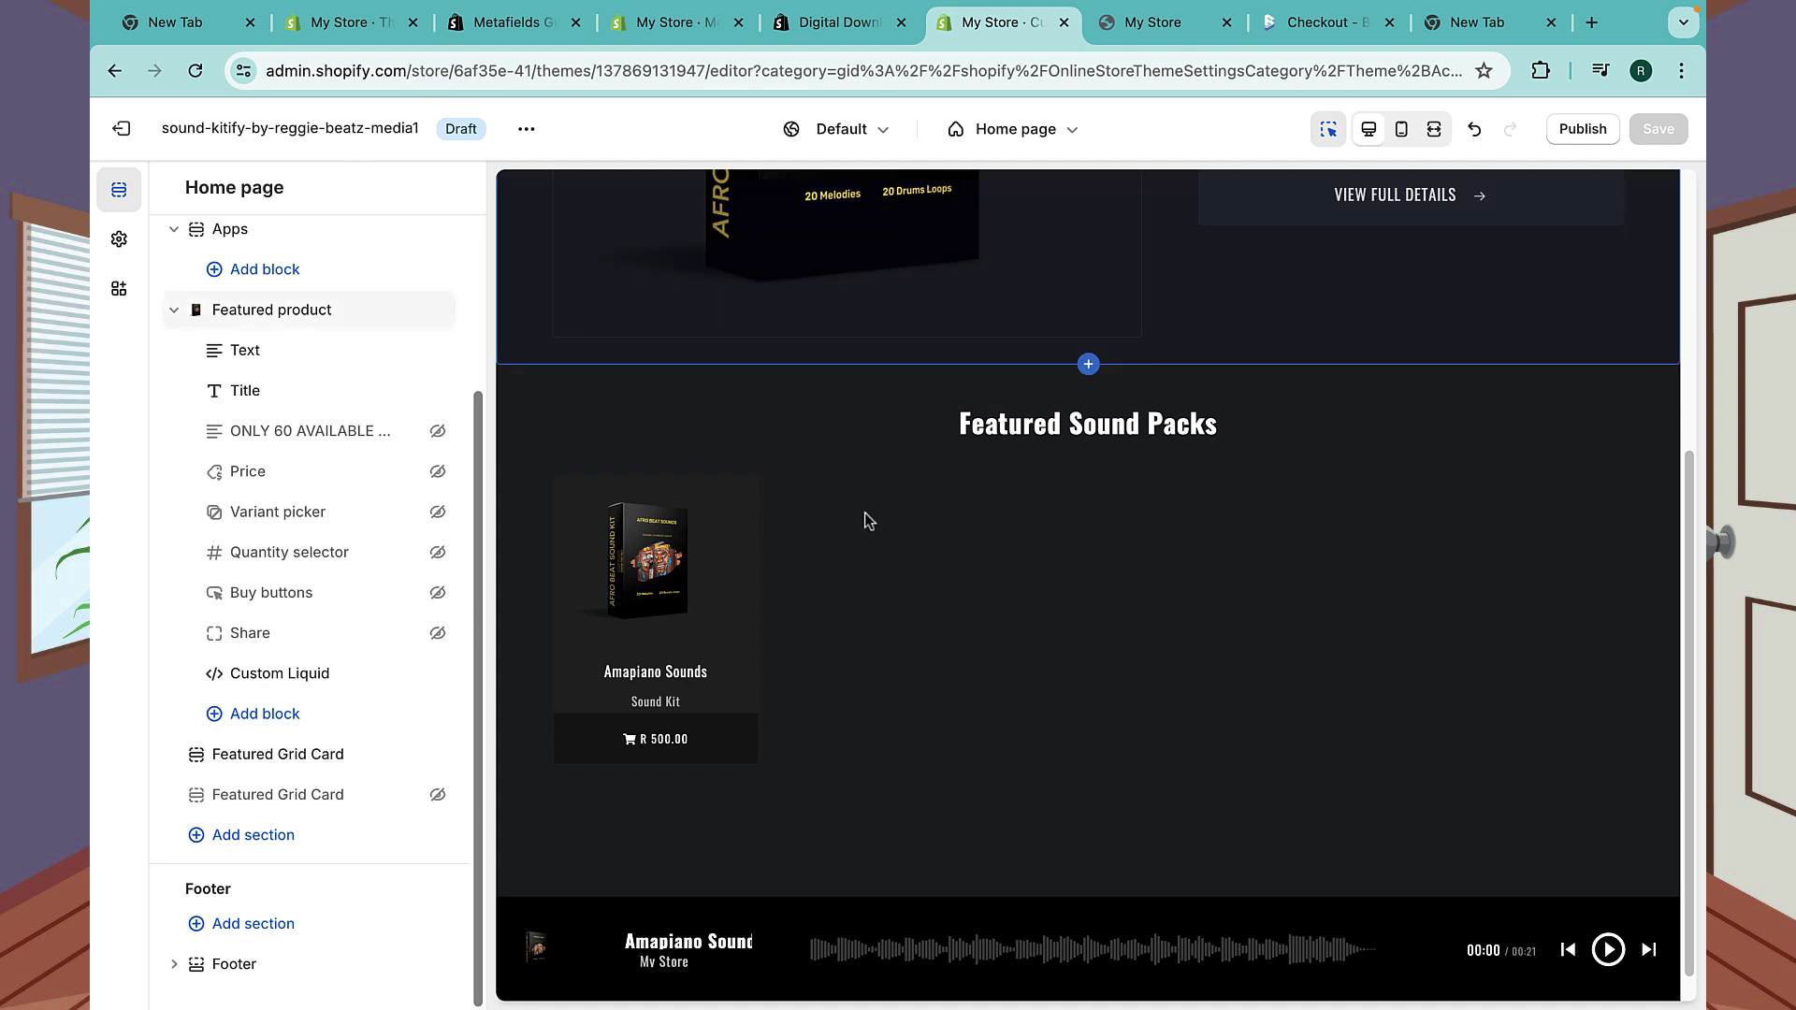
click(963, 545)
scroll(919, 626, down, 1)
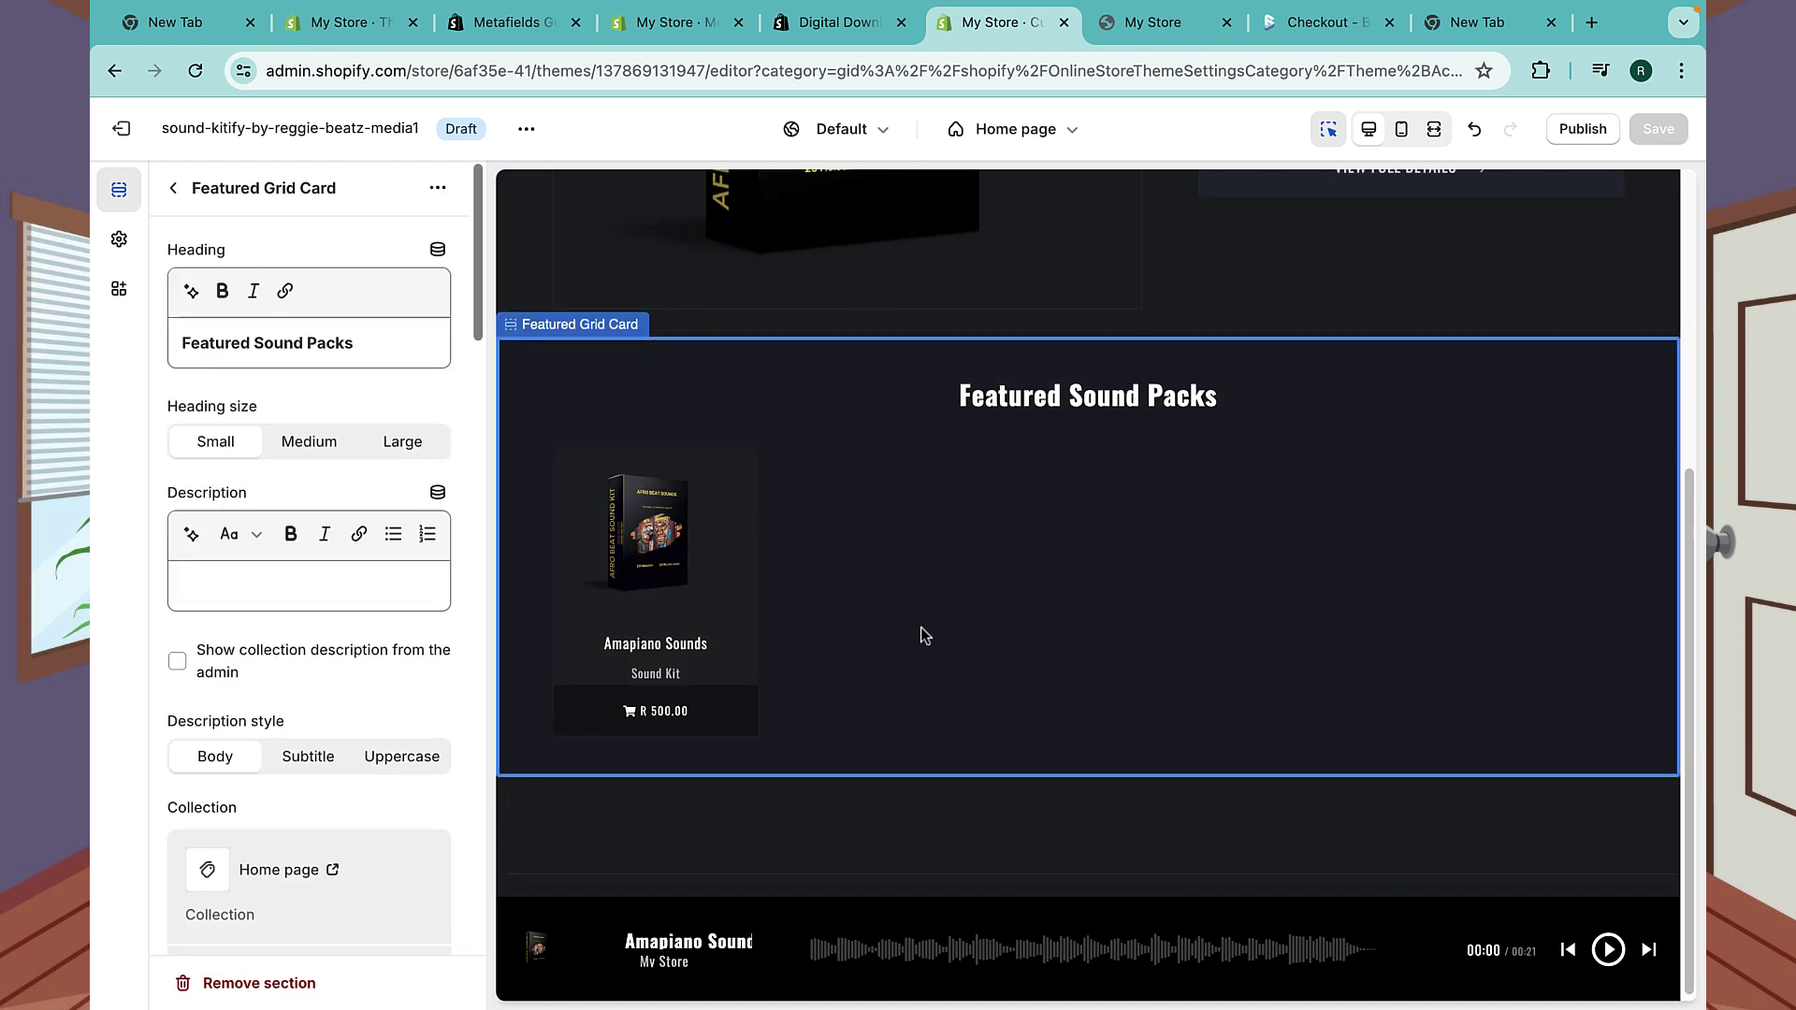
mouse_move(705, 610)
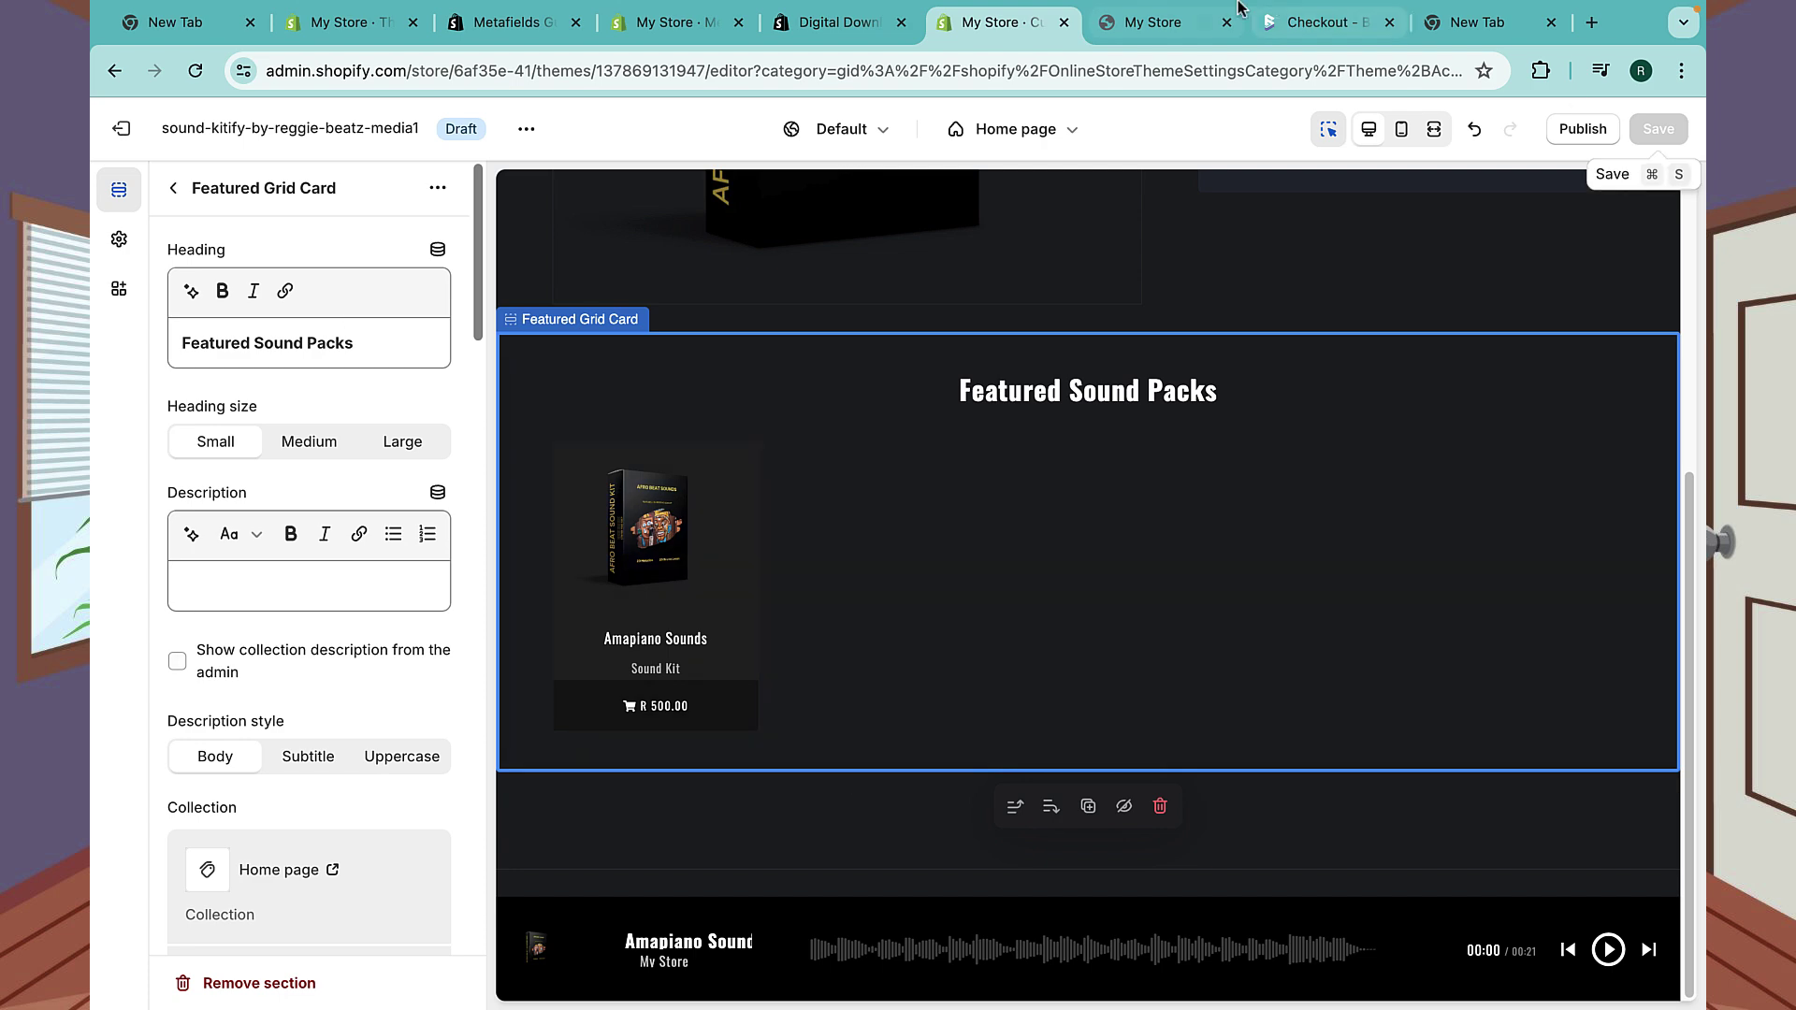
Play and then pause the Amapiano Sounds card's audio in the storefront preview
click(1160, 28)
scroll(1177, 225, down, 5)
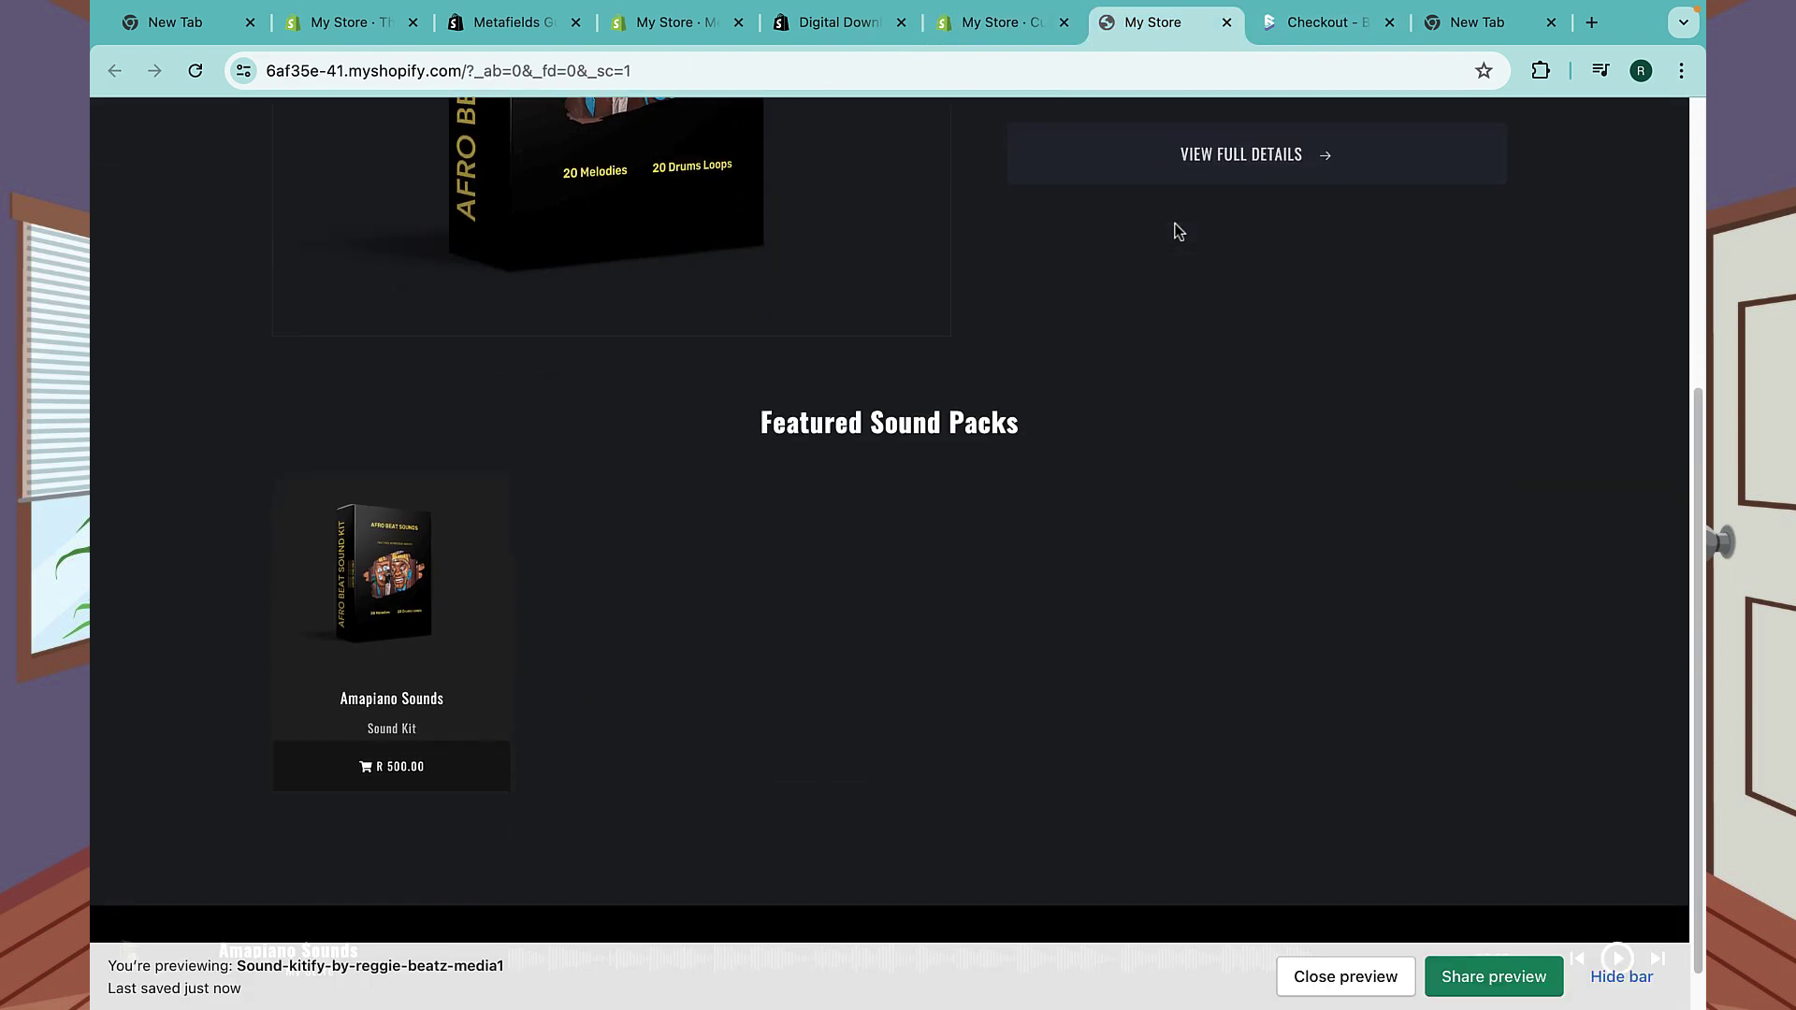
click(402, 533)
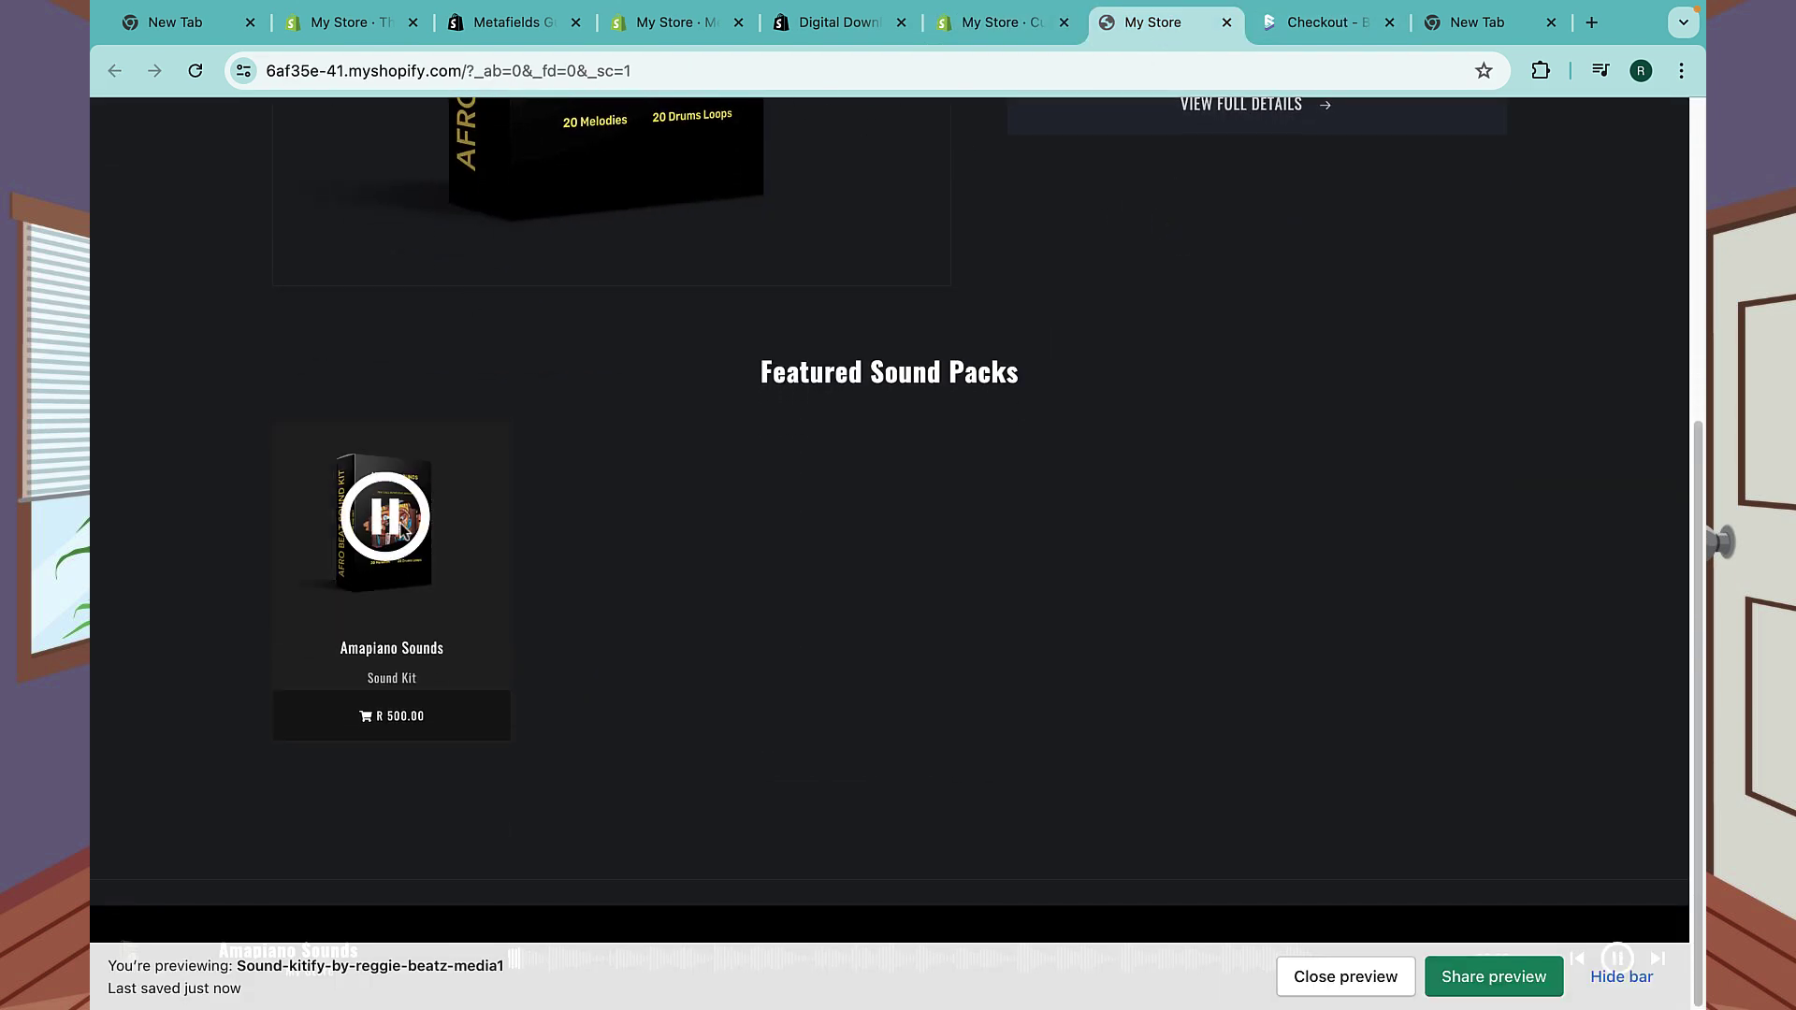
click(1622, 982)
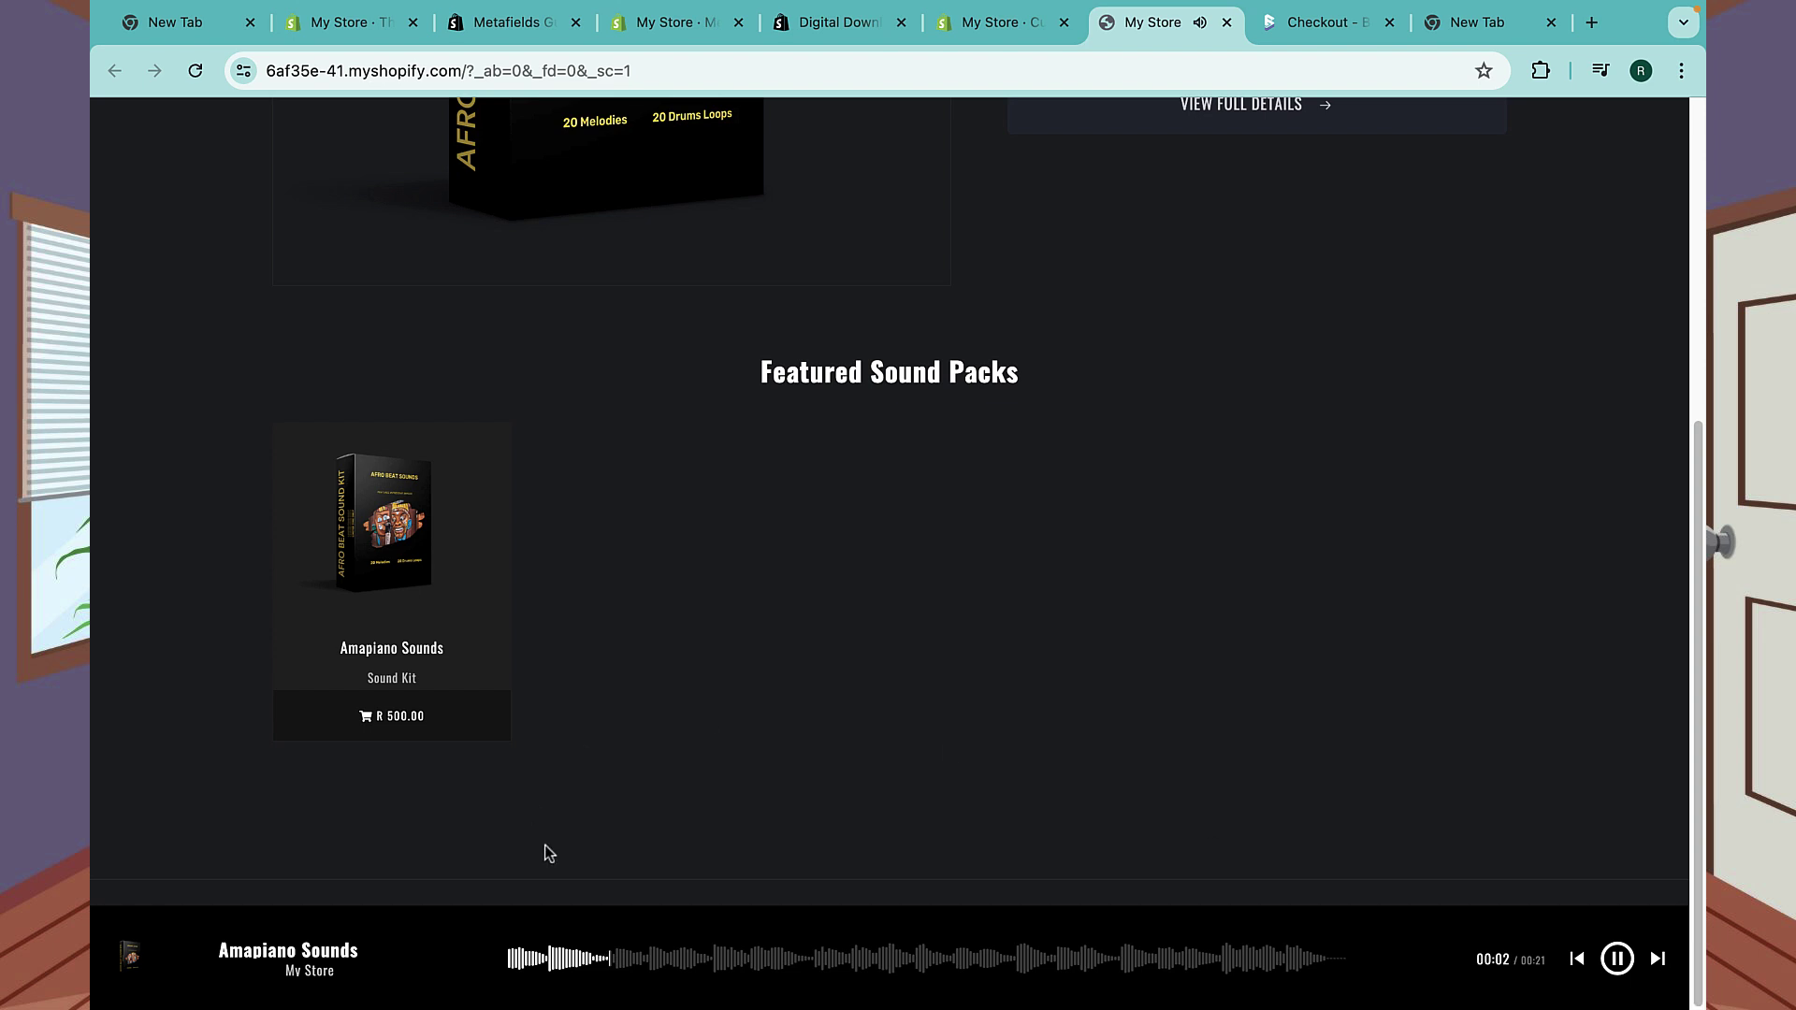
click(391, 521)
Play the Bounce, Groove and Pump It Up demo tracks, then return to the editor
scroll(642, 617, up, 5)
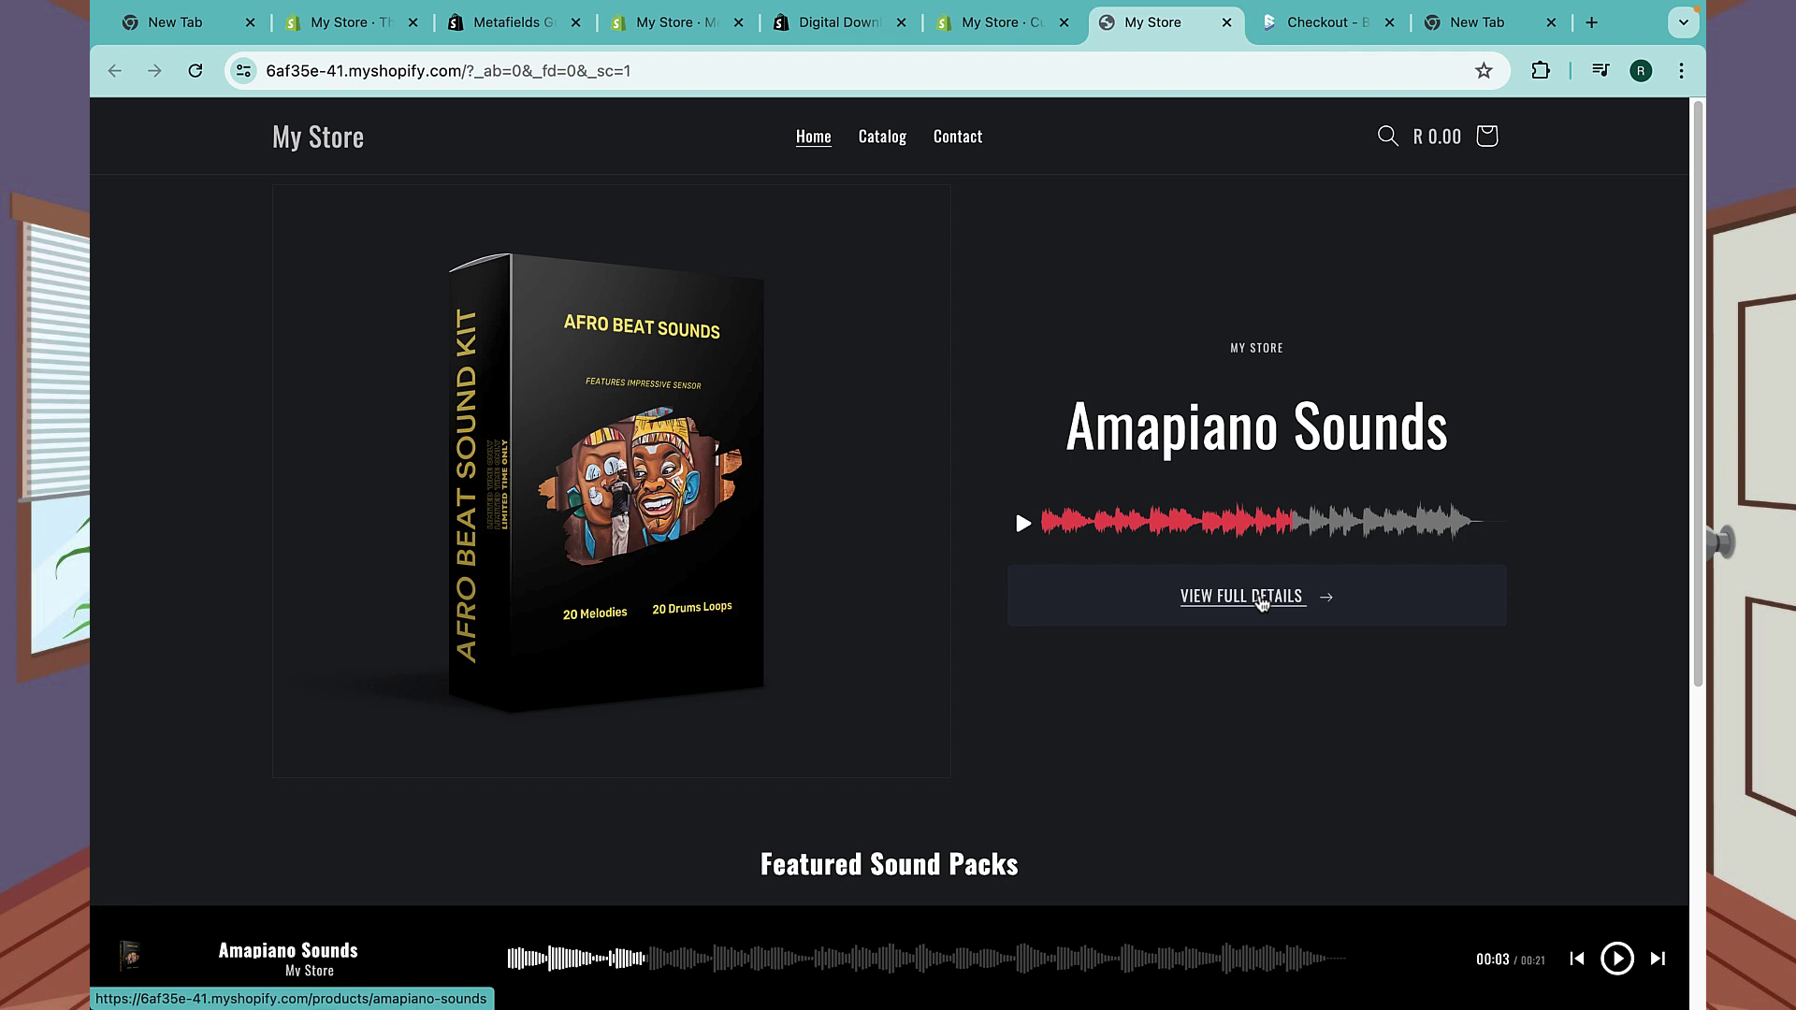
scroll(1261, 598, down, 5)
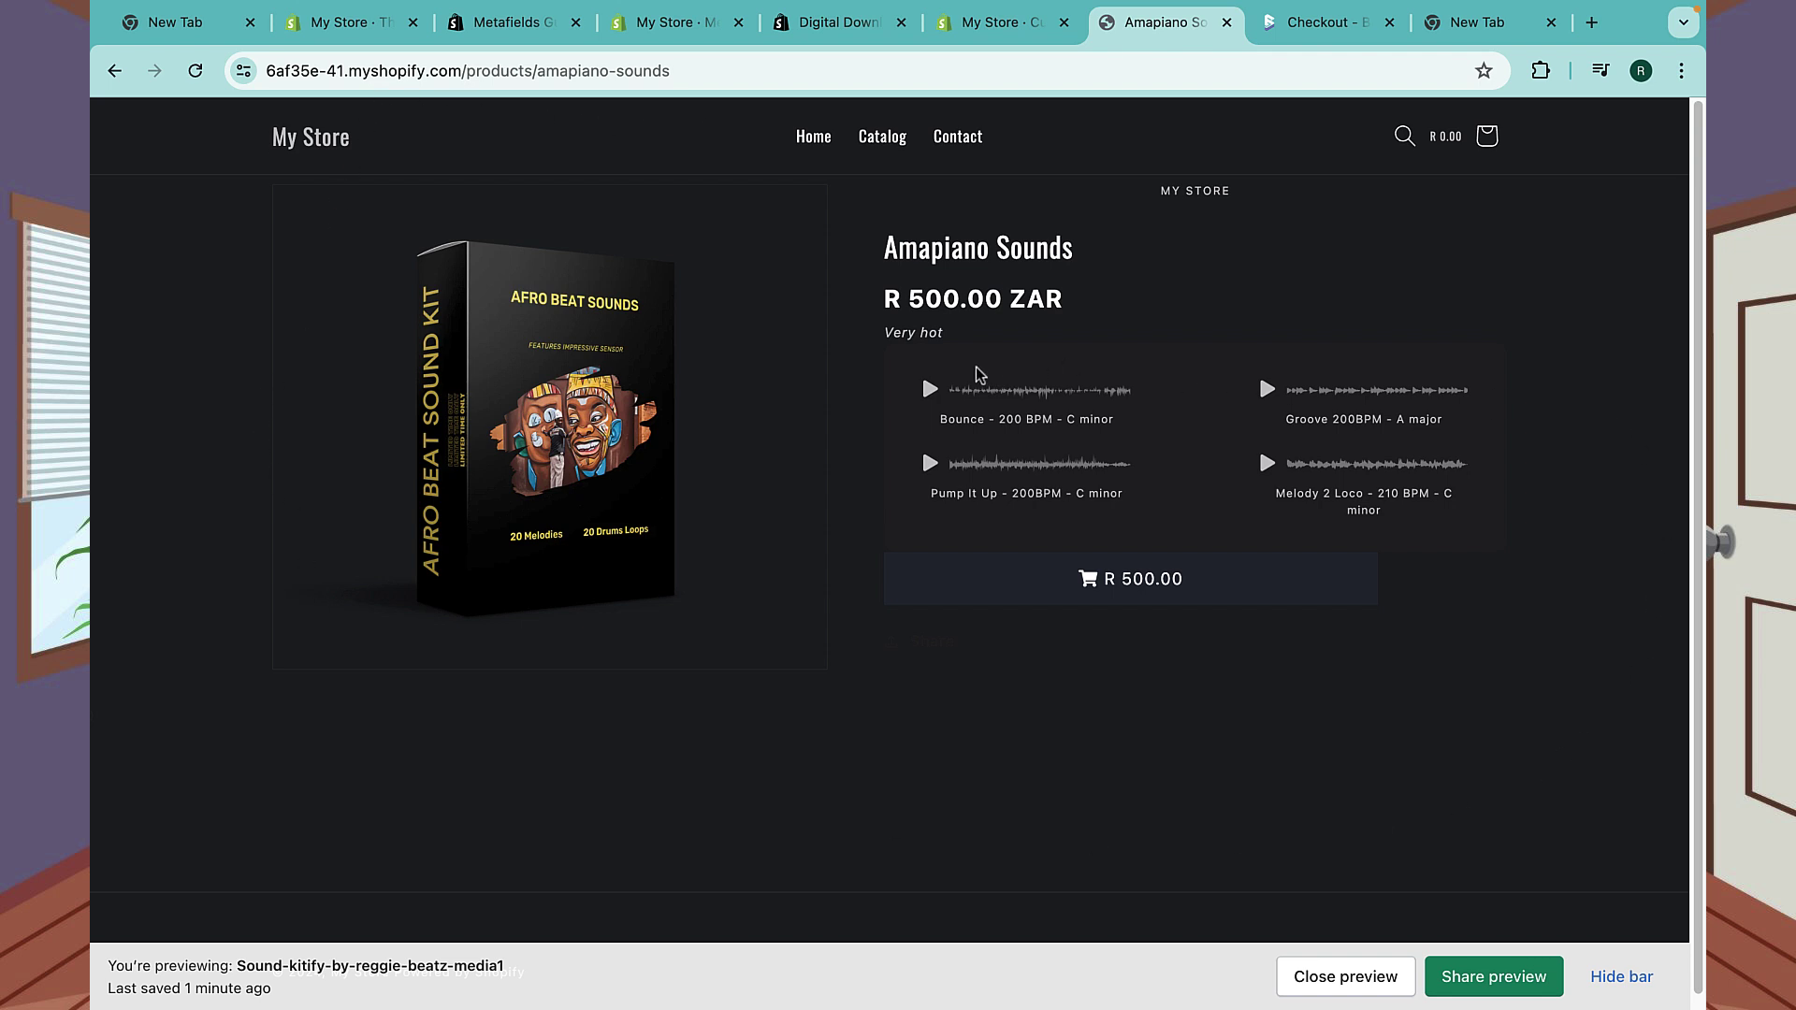
click(931, 389)
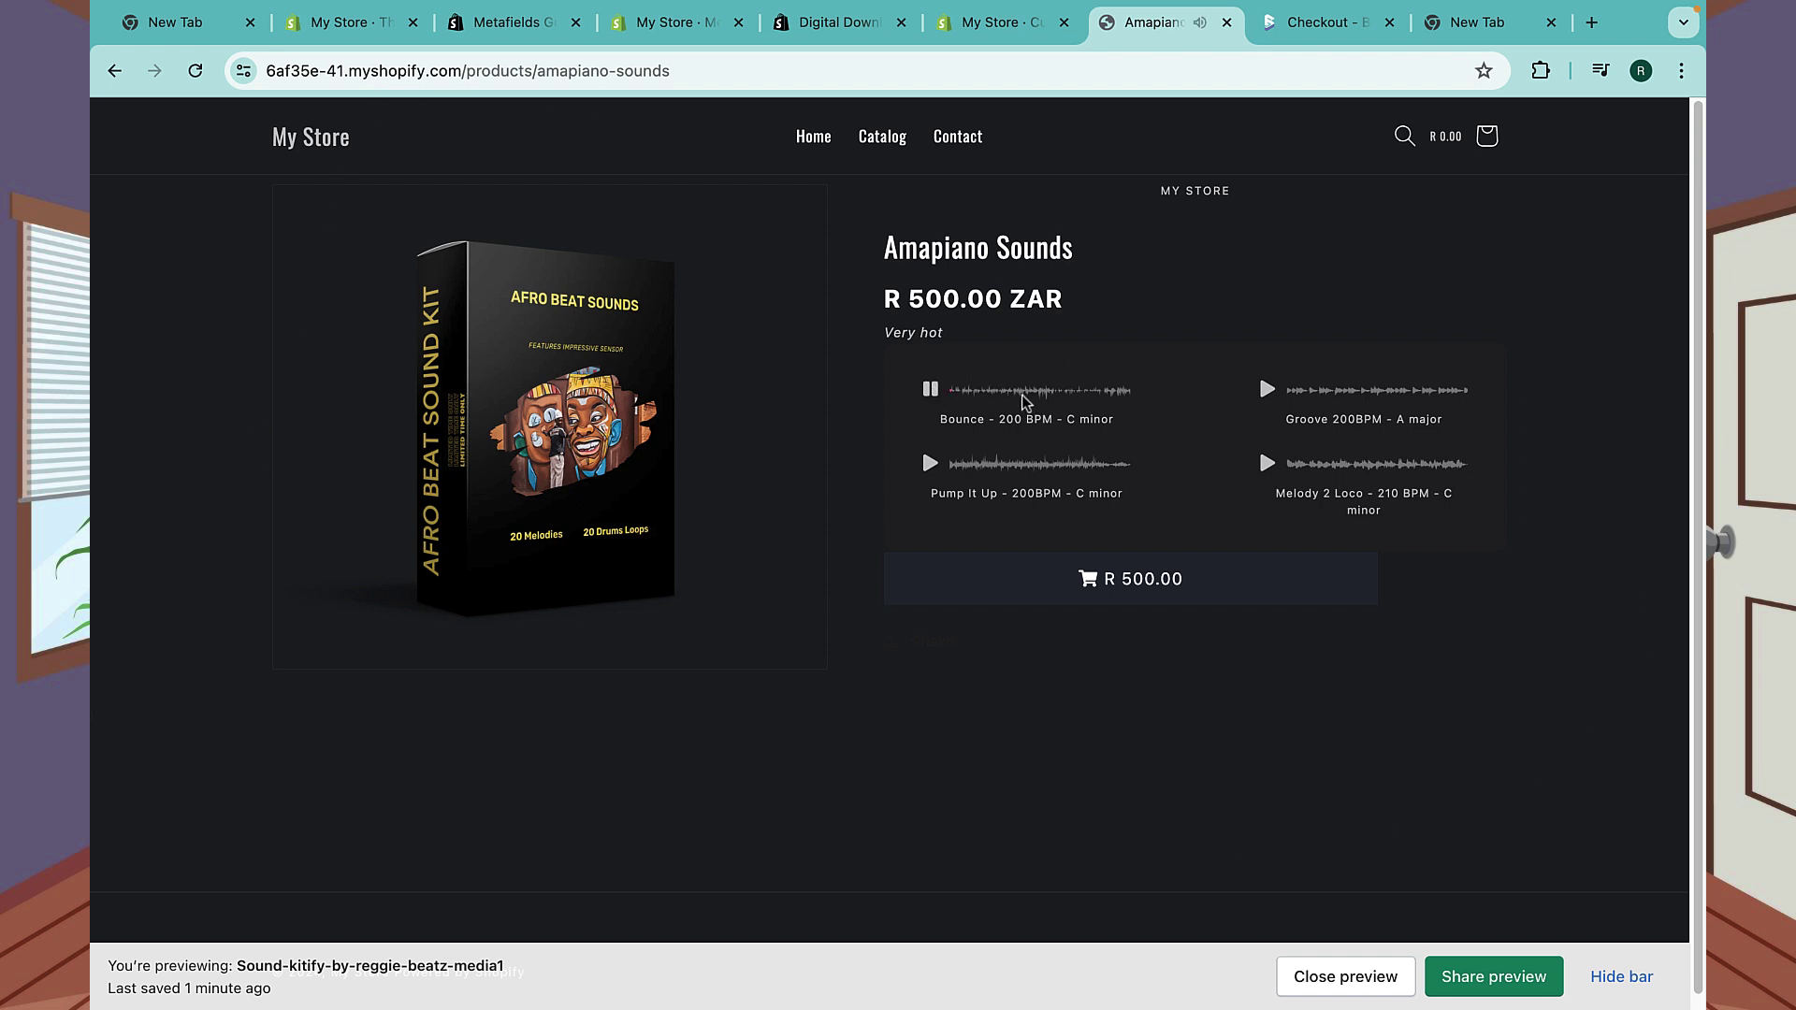
click(1276, 400)
click(1042, 468)
click(1008, 28)
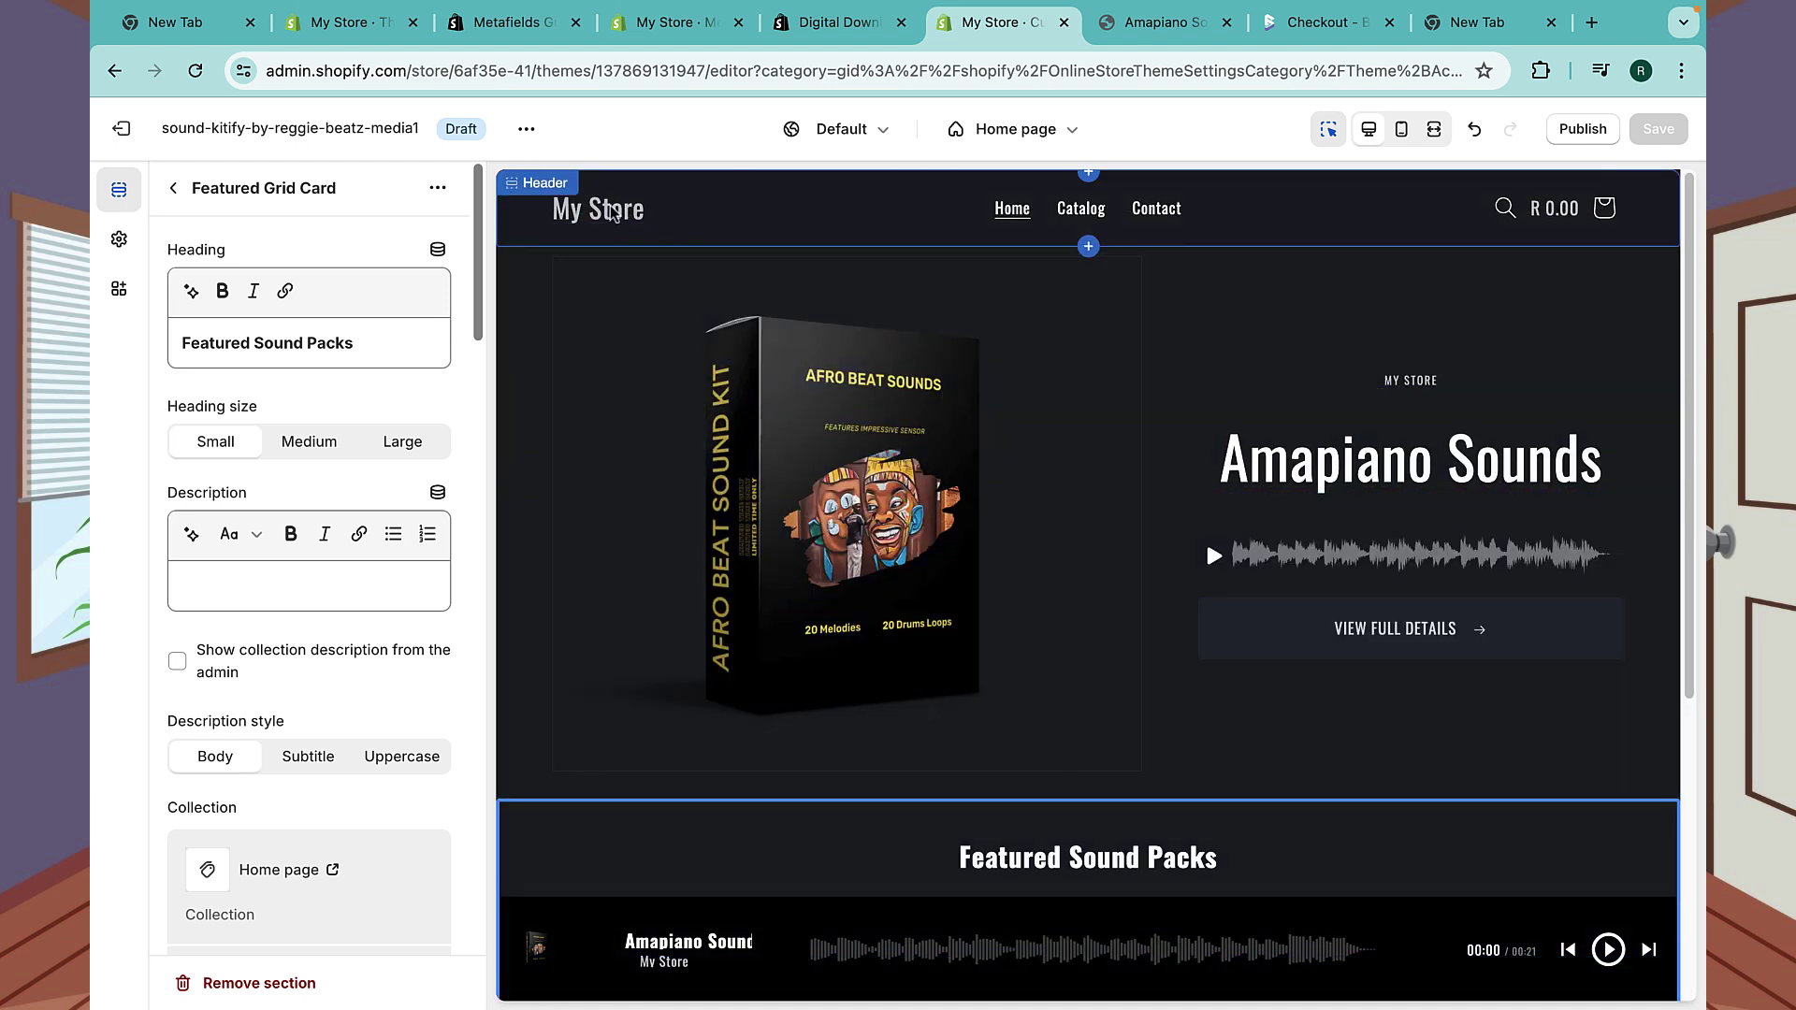
Set the AfroBeatSoundKit image as the store logo in Theme settings and save
click(119, 240)
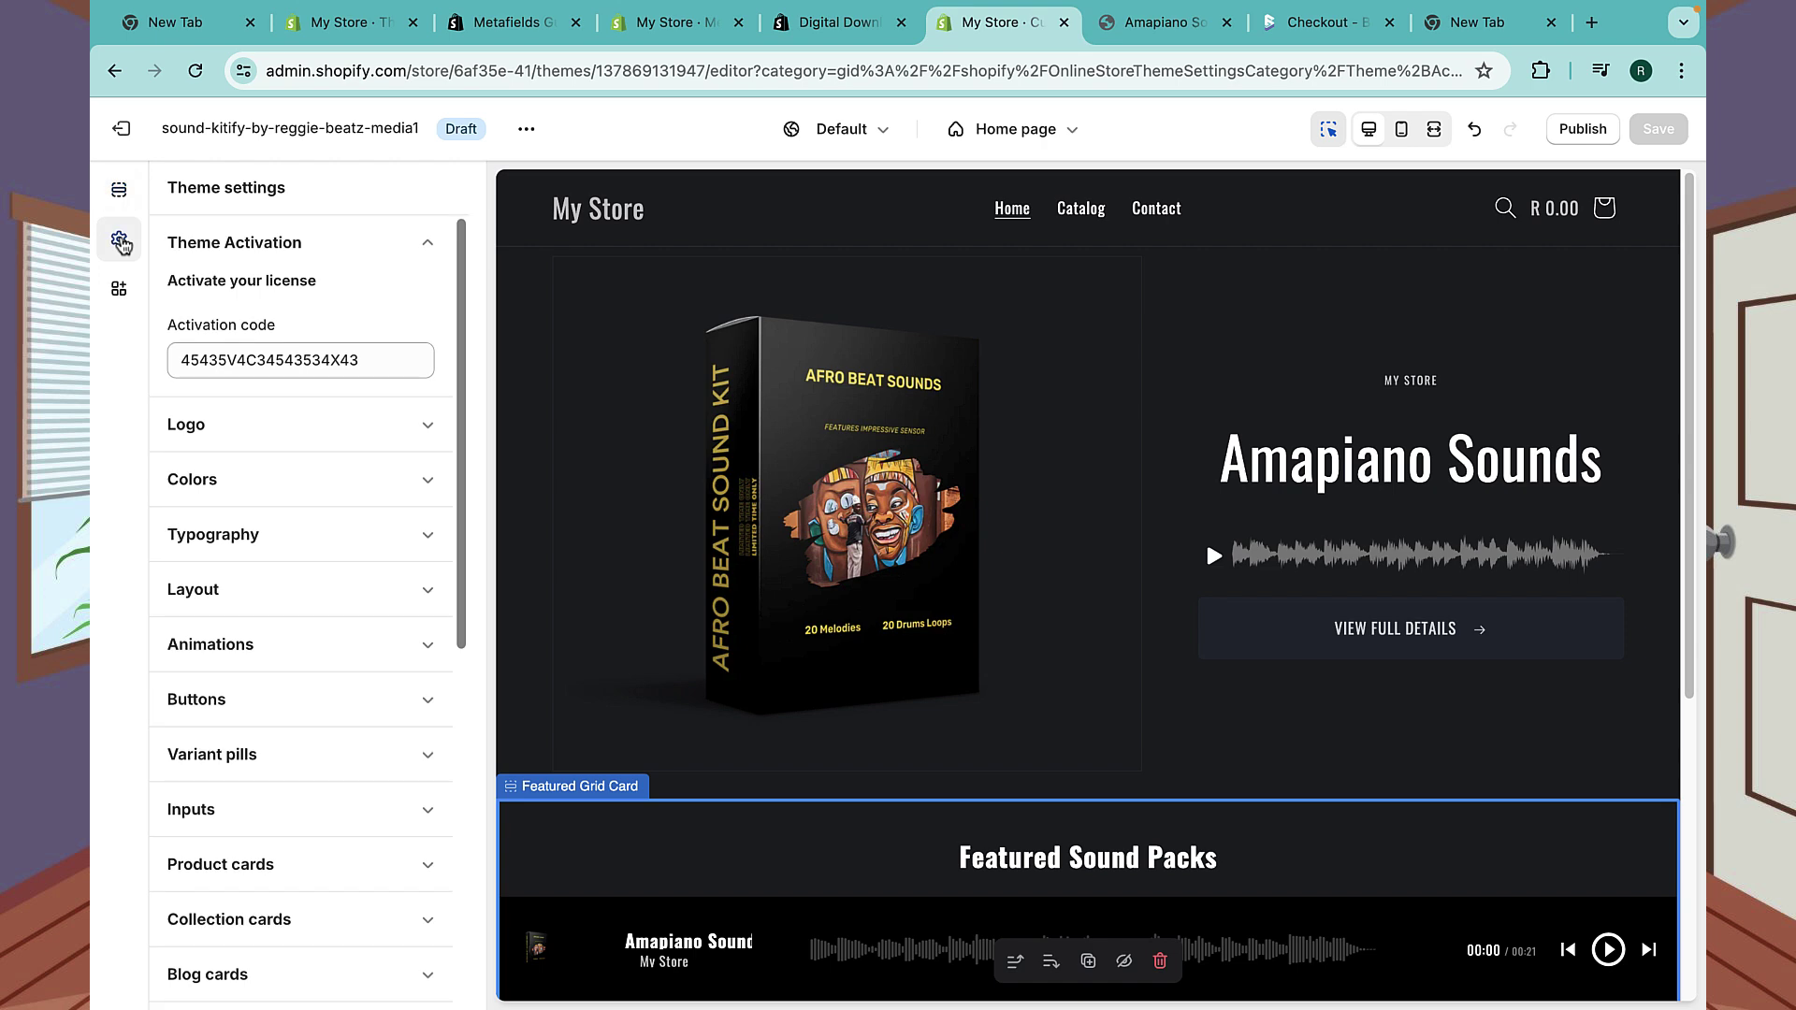
click(240, 424)
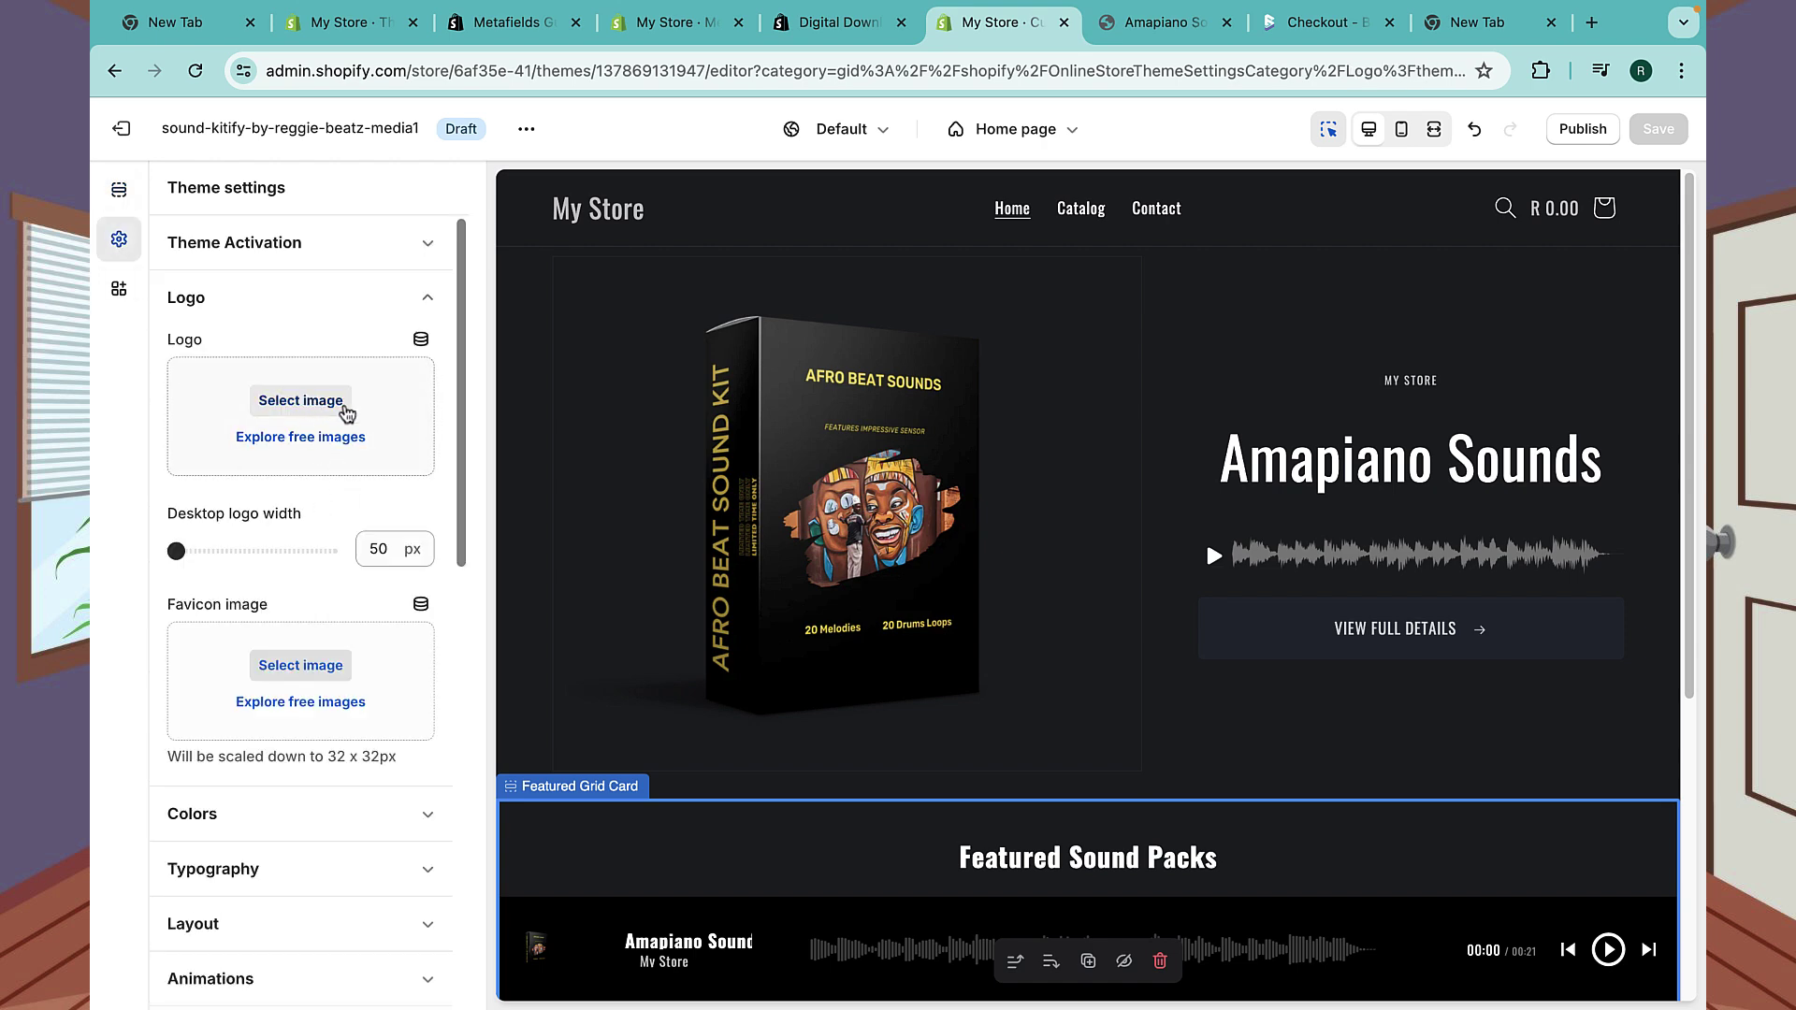
click(346, 412)
click(409, 558)
click(1658, 131)
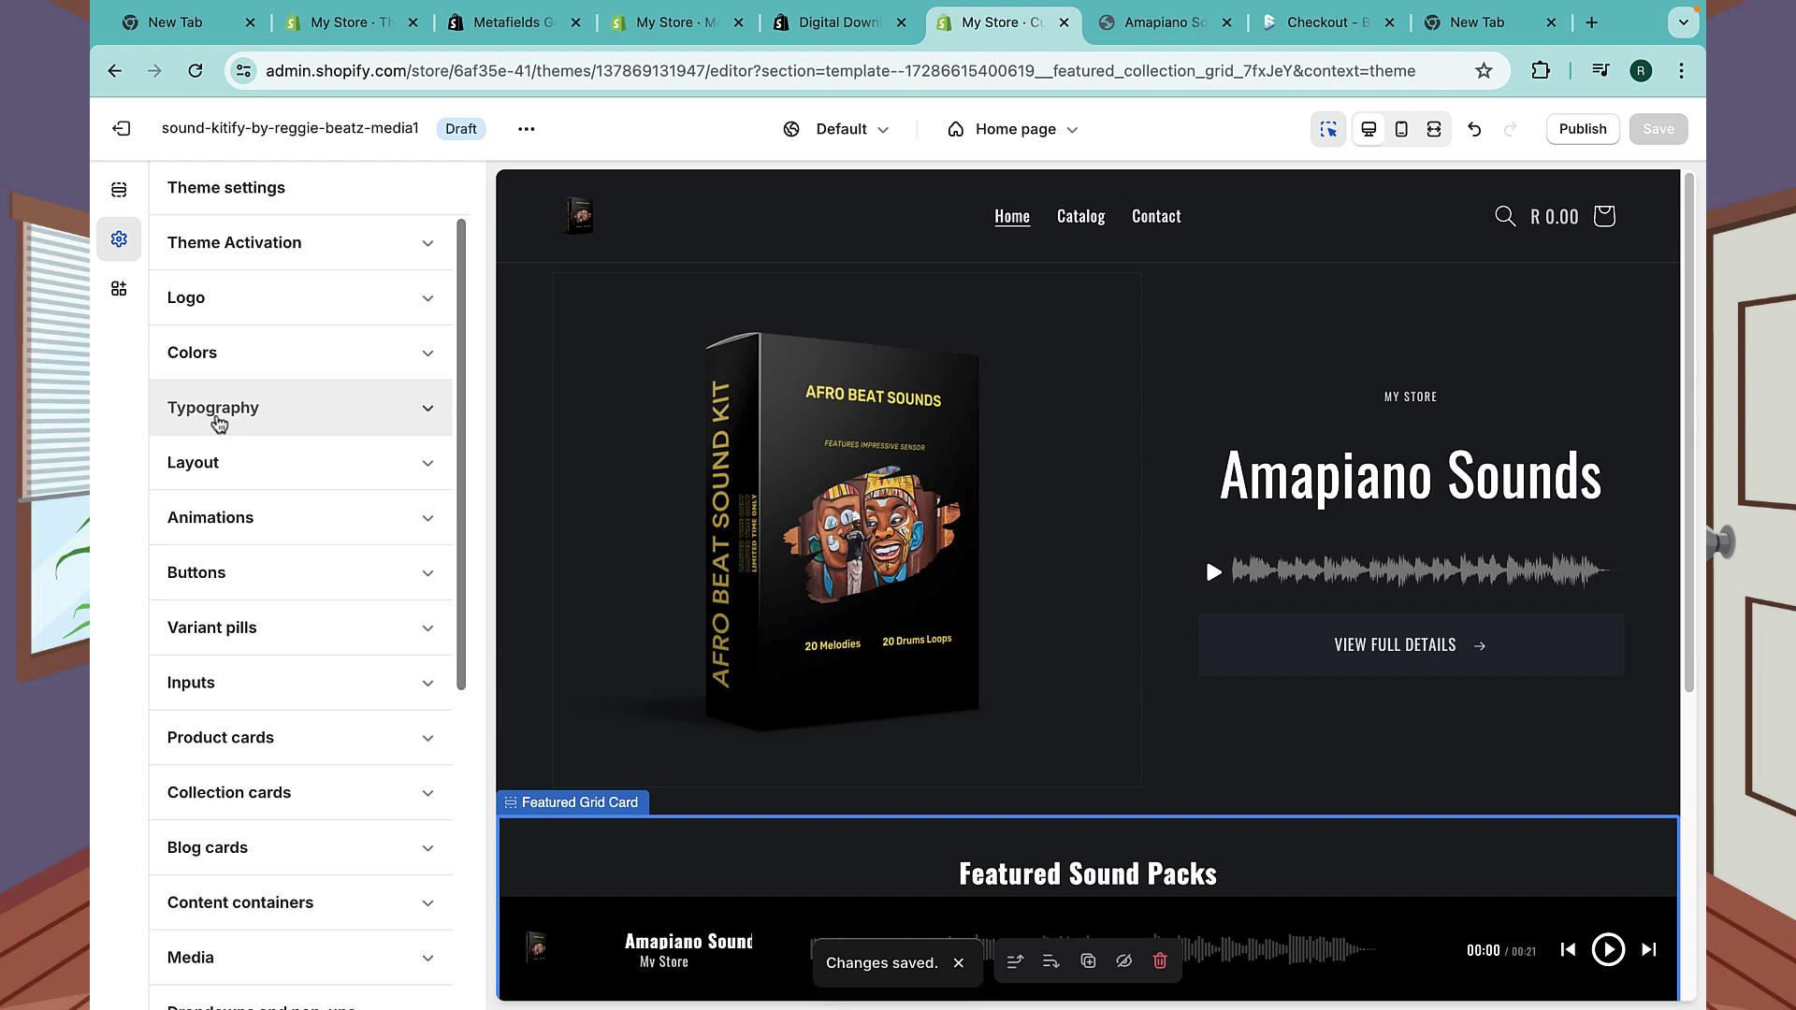
click(218, 424)
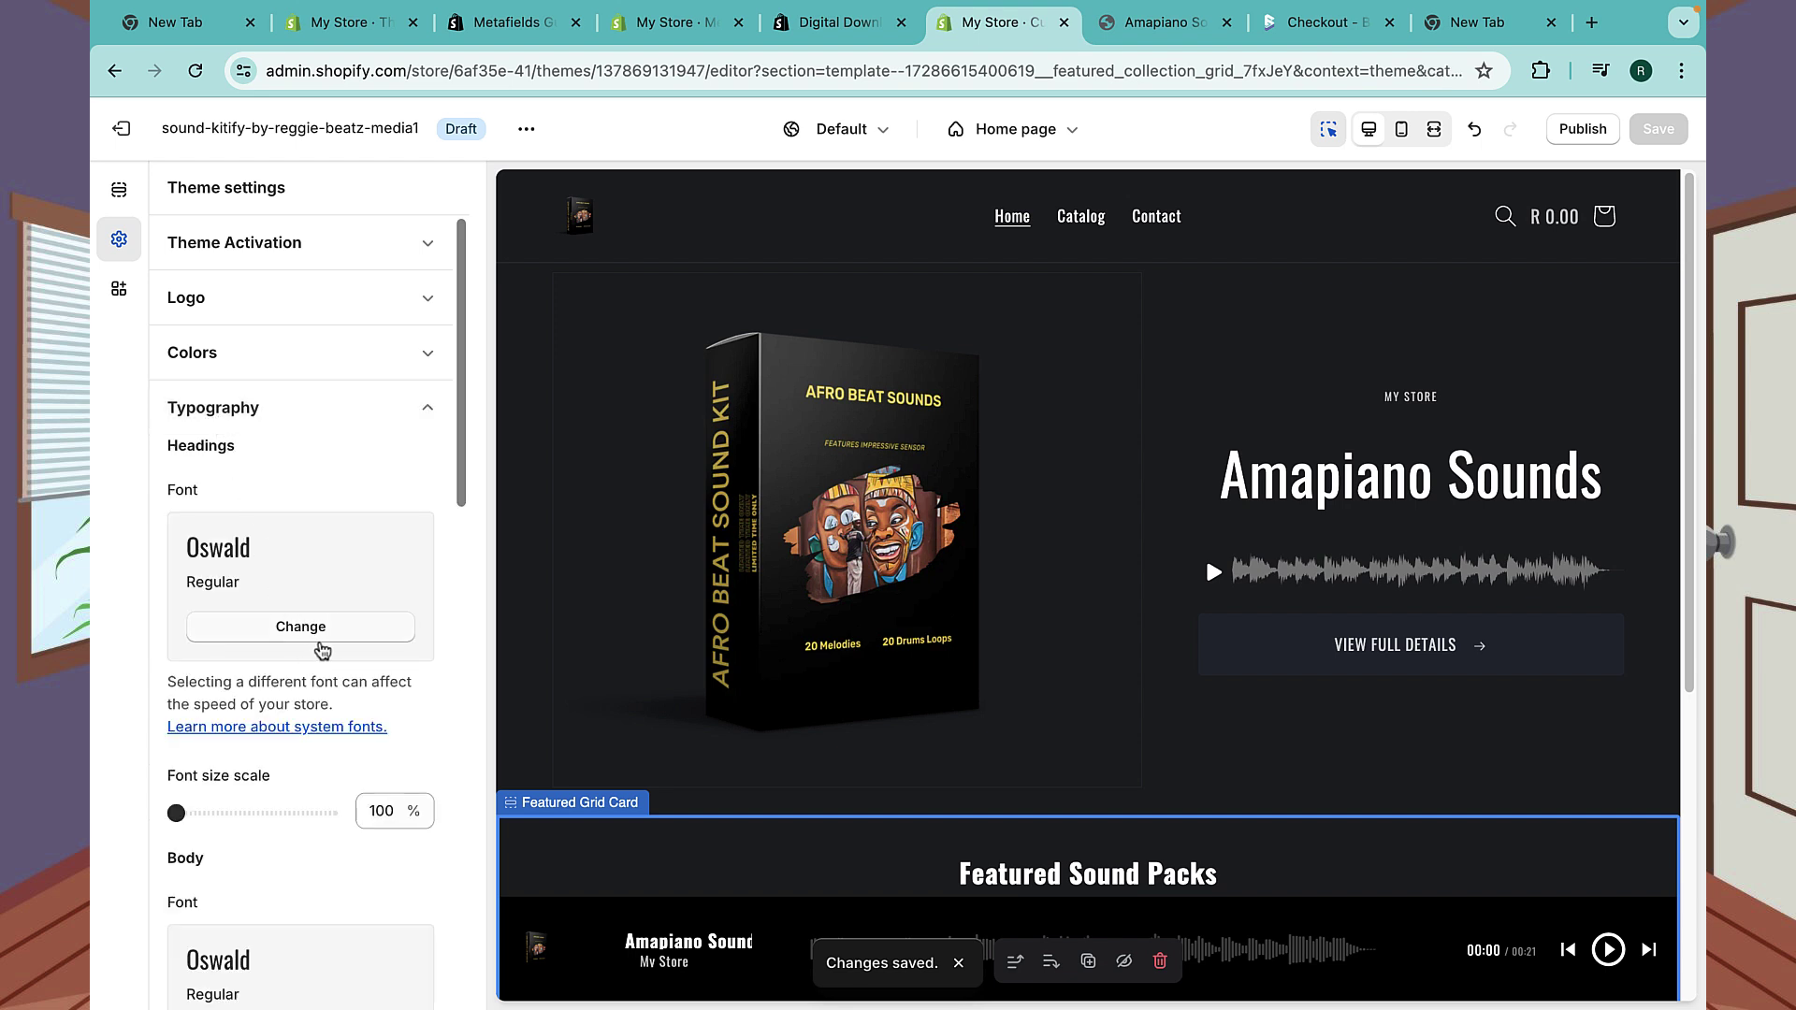
click(249, 432)
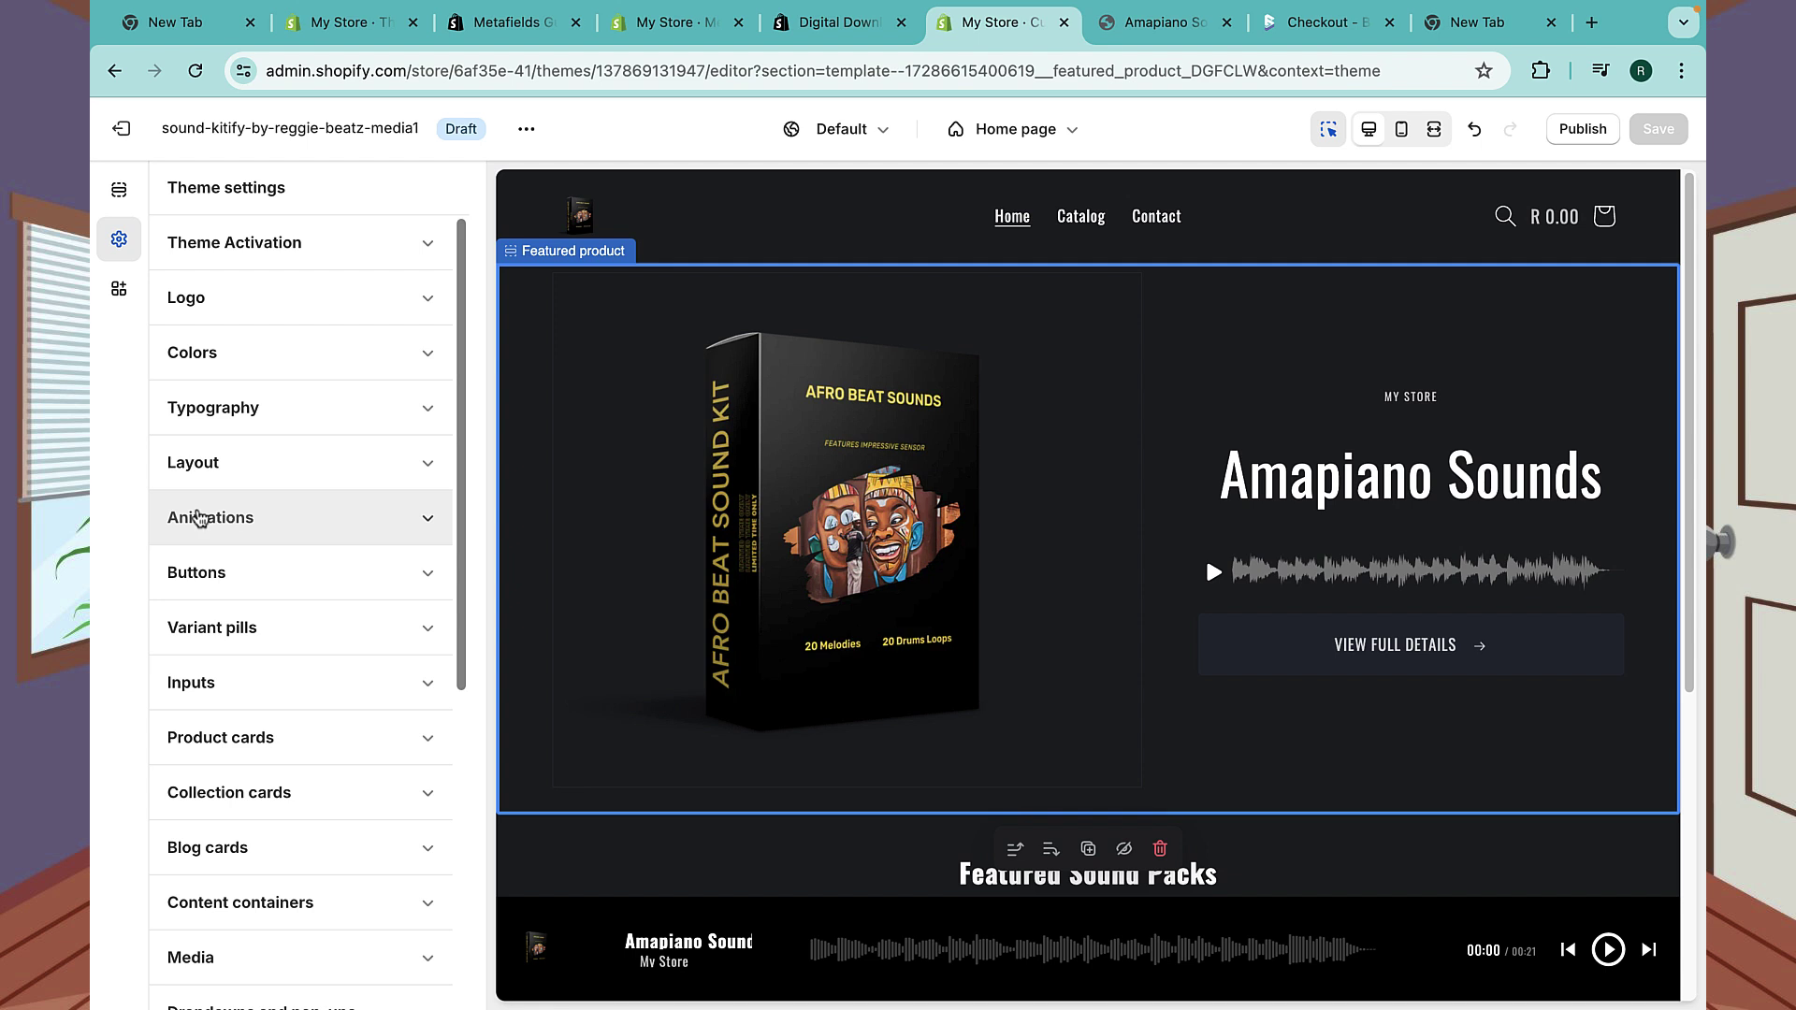
Give the Featured Grid Card a white (#FFFFFF) button background and a dark button label colour
scroll(1114, 643, down, 3)
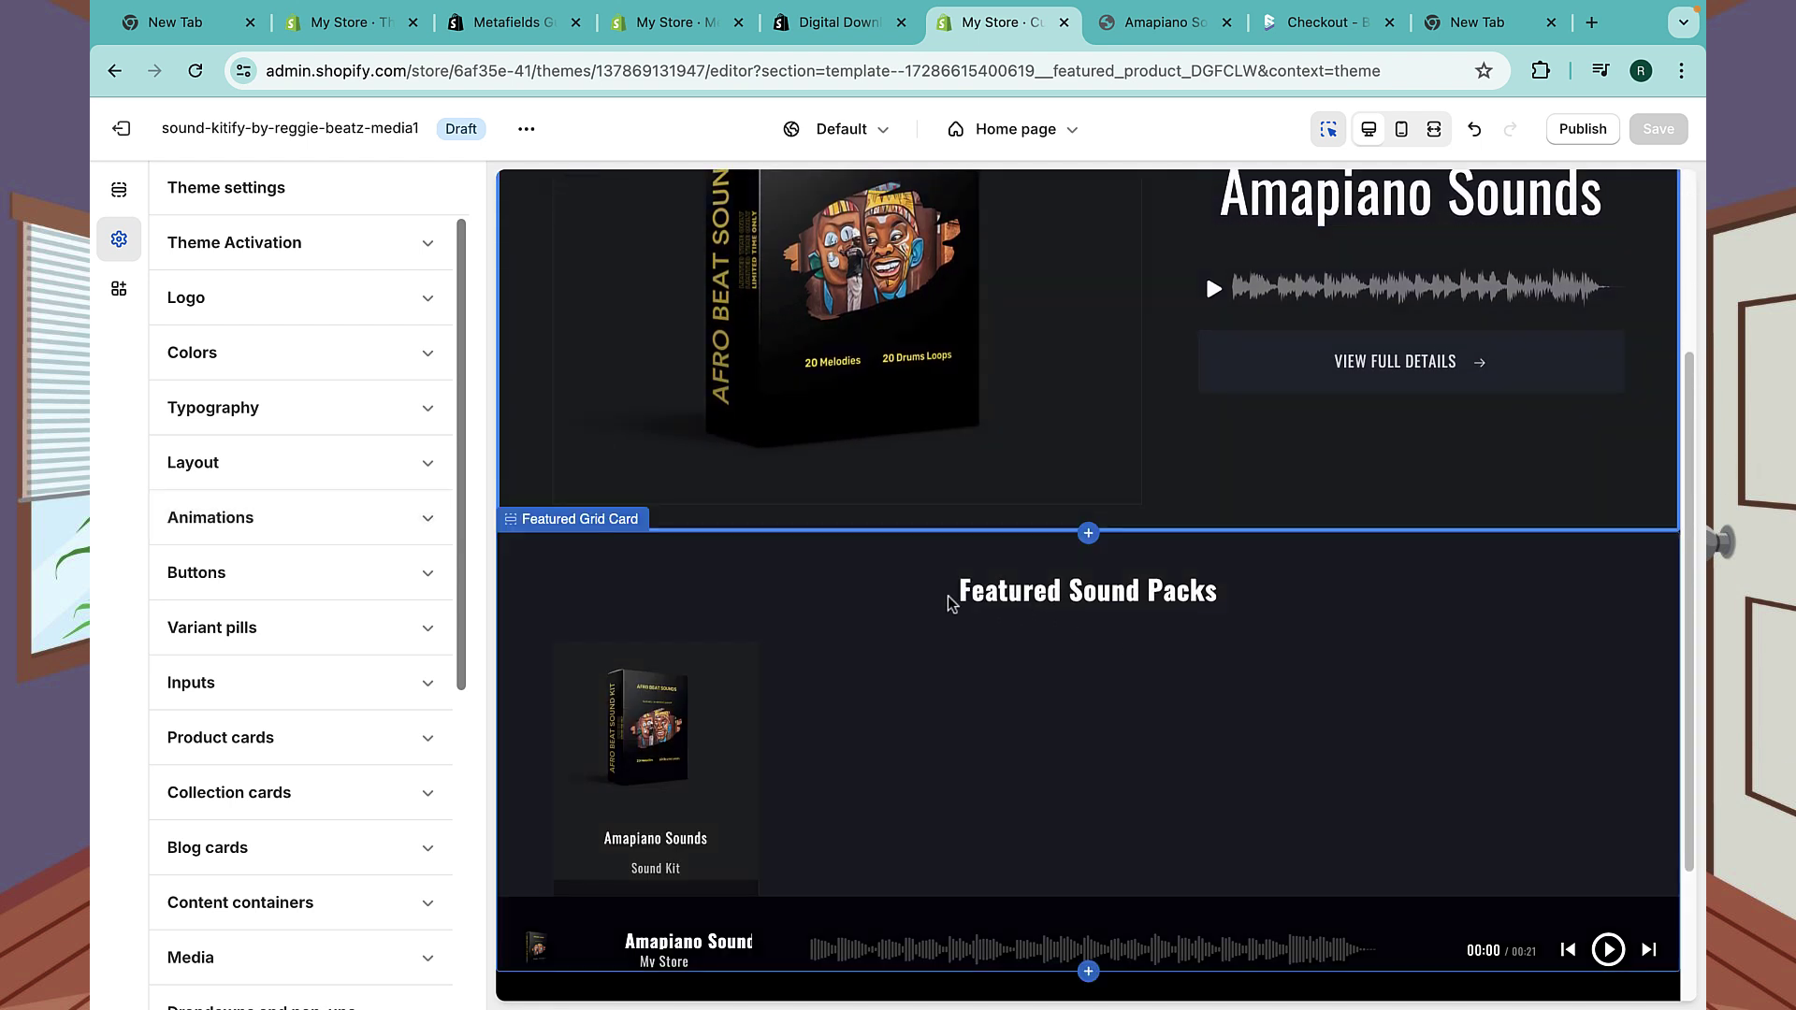
click(599, 522)
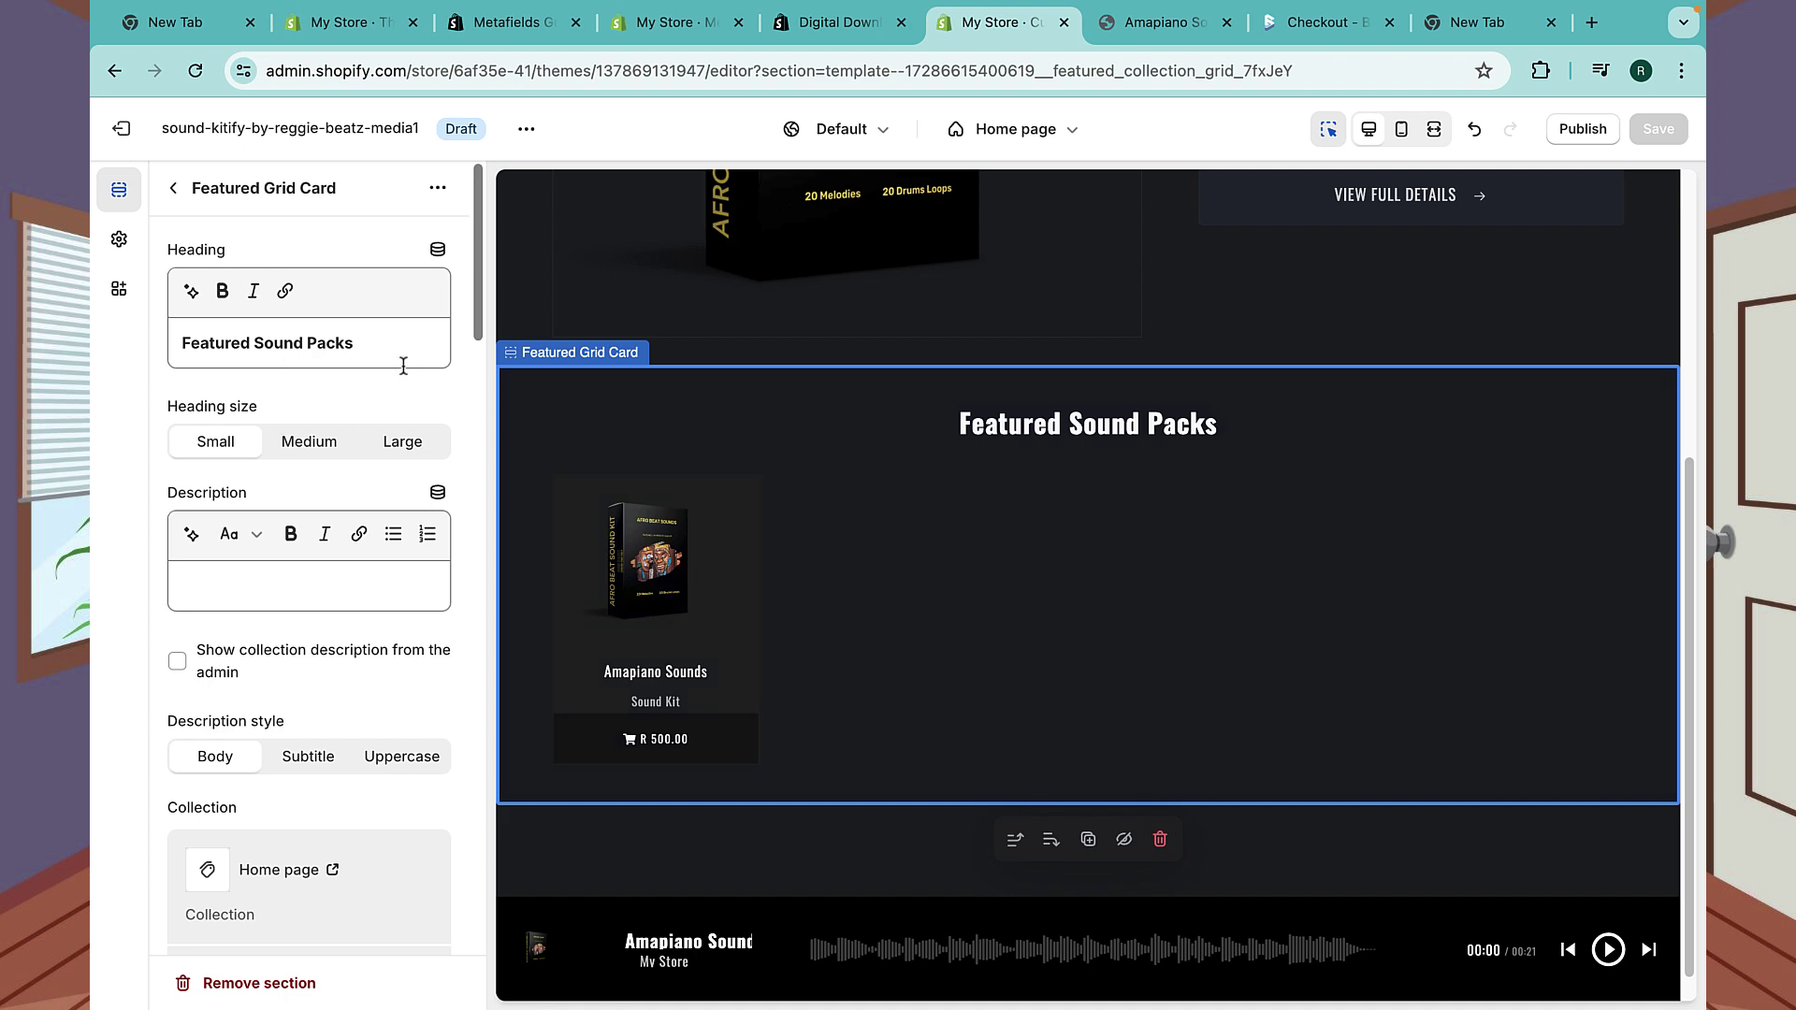
scroll(278, 513, down, 15)
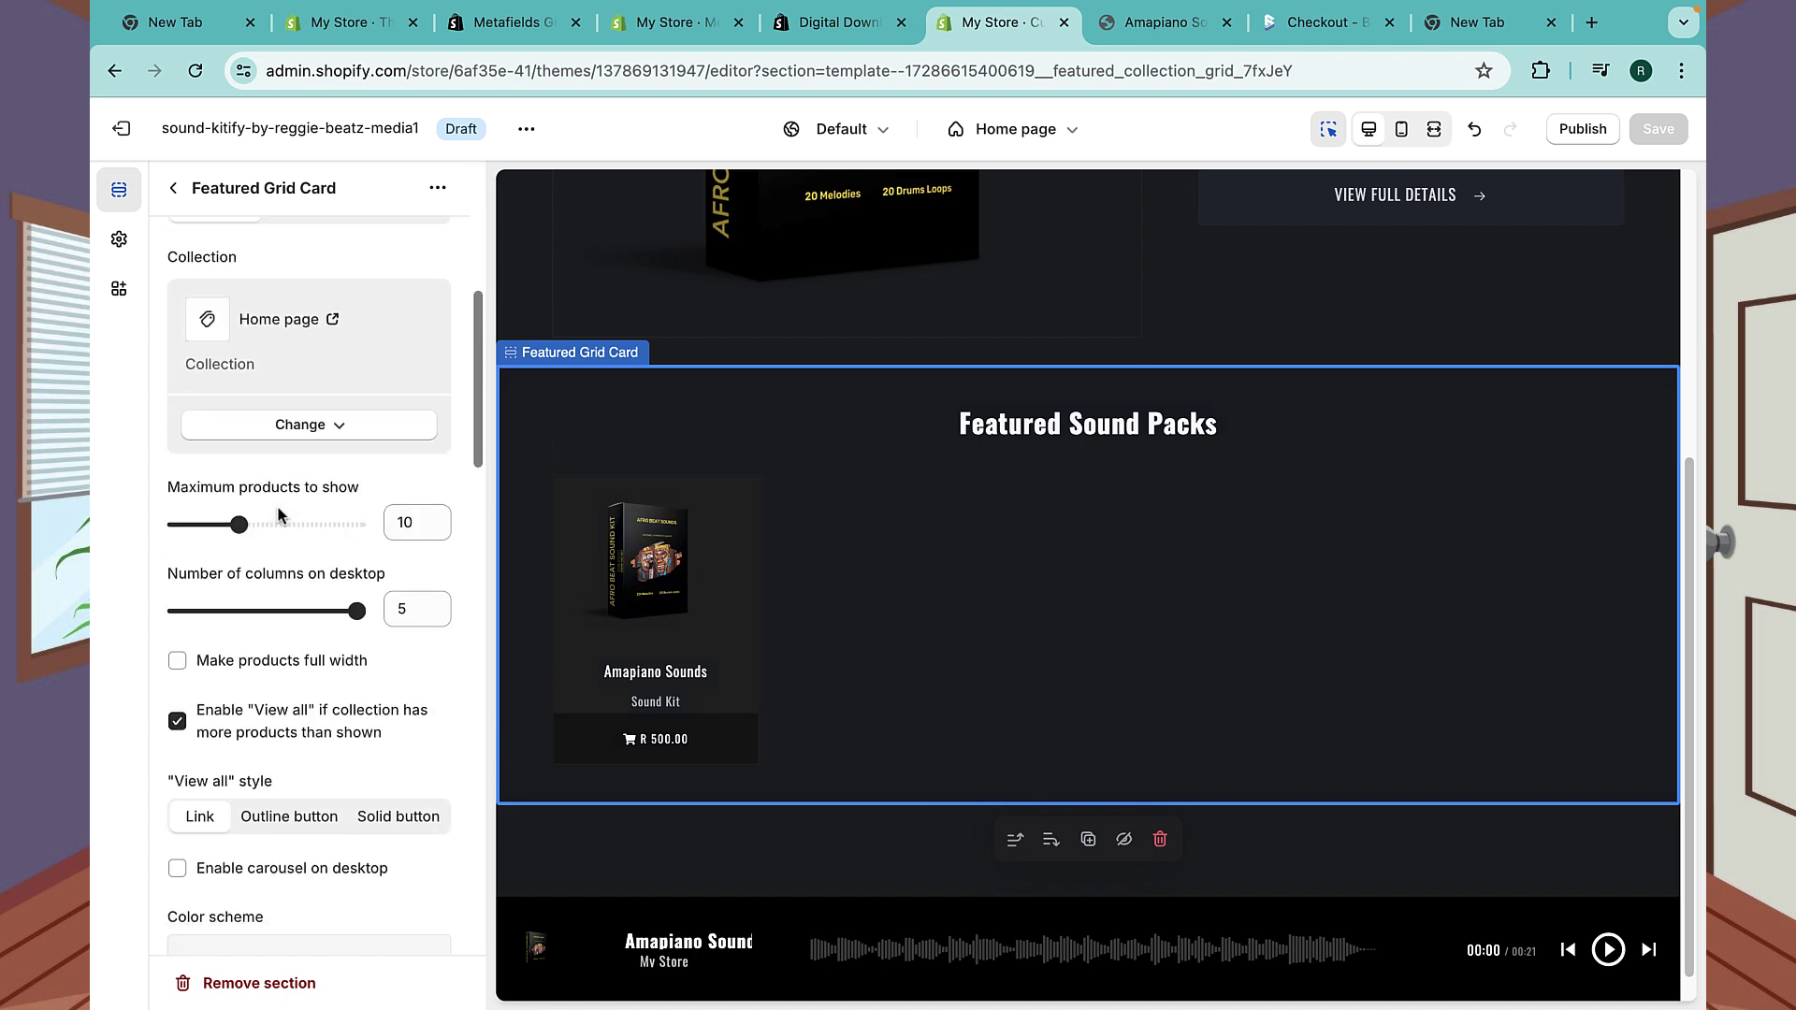
scroll(281, 486, down, 10)
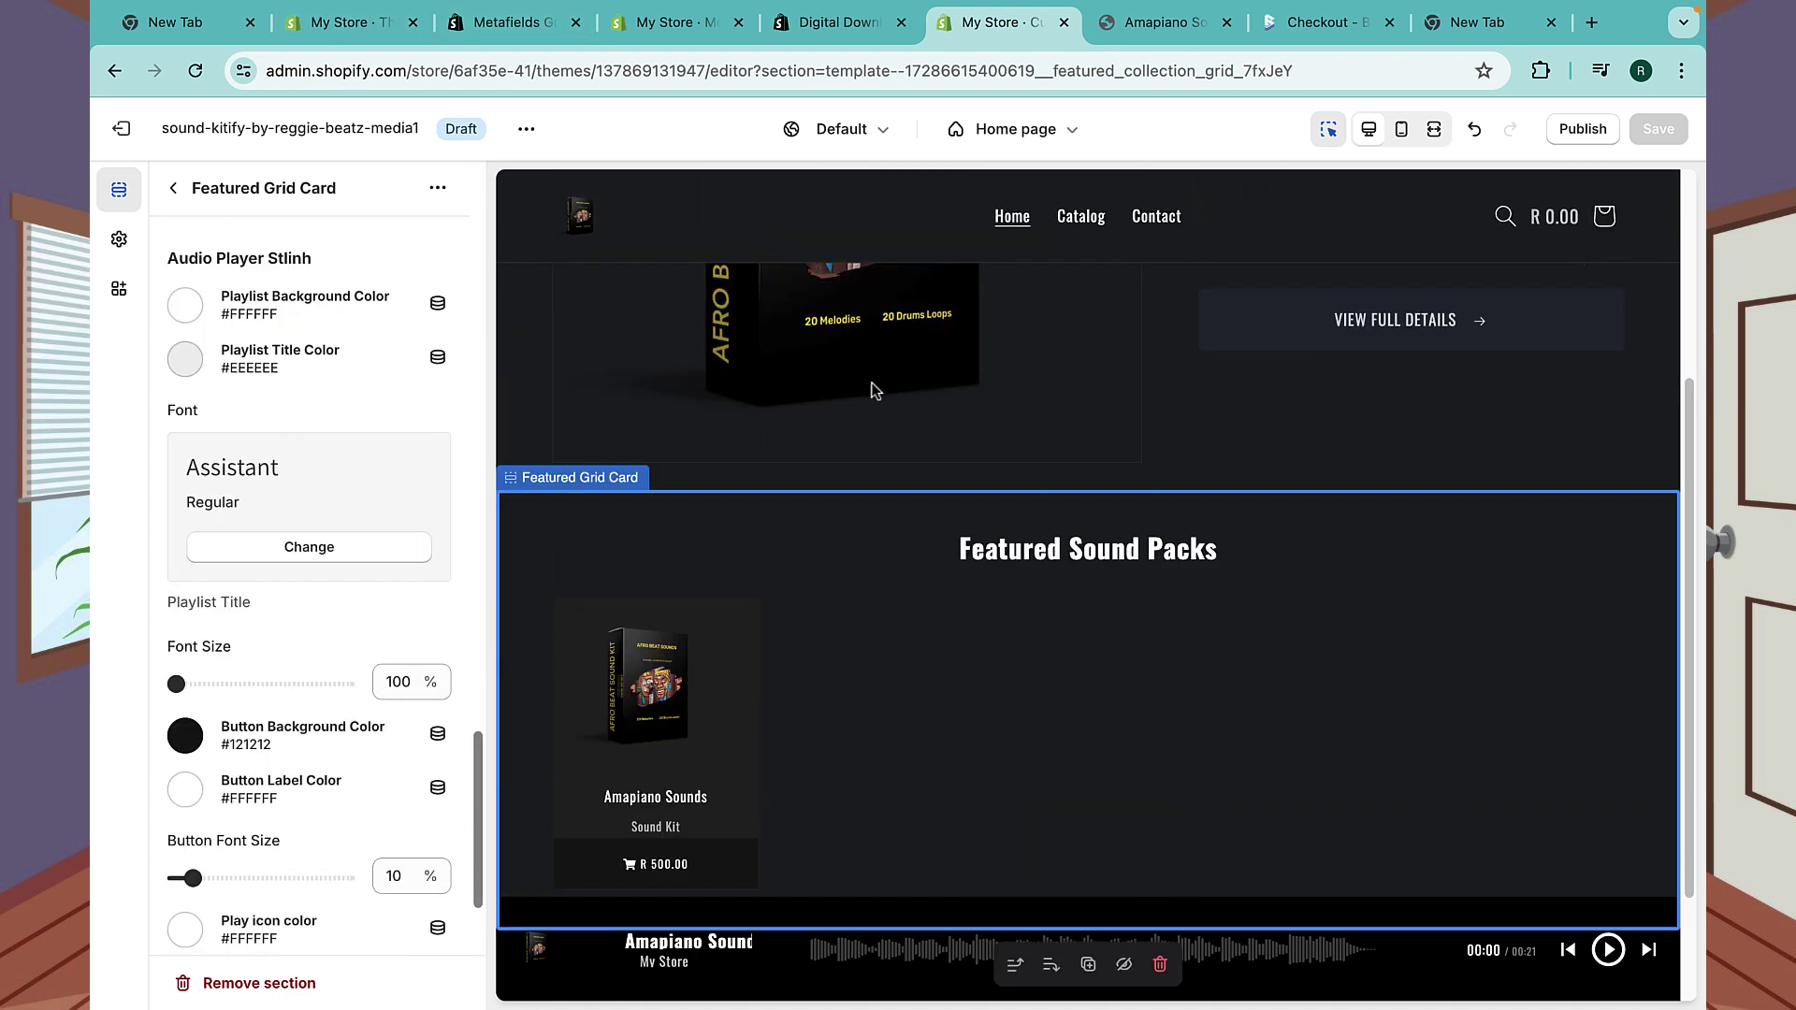
scroll(389, 587, down, 3)
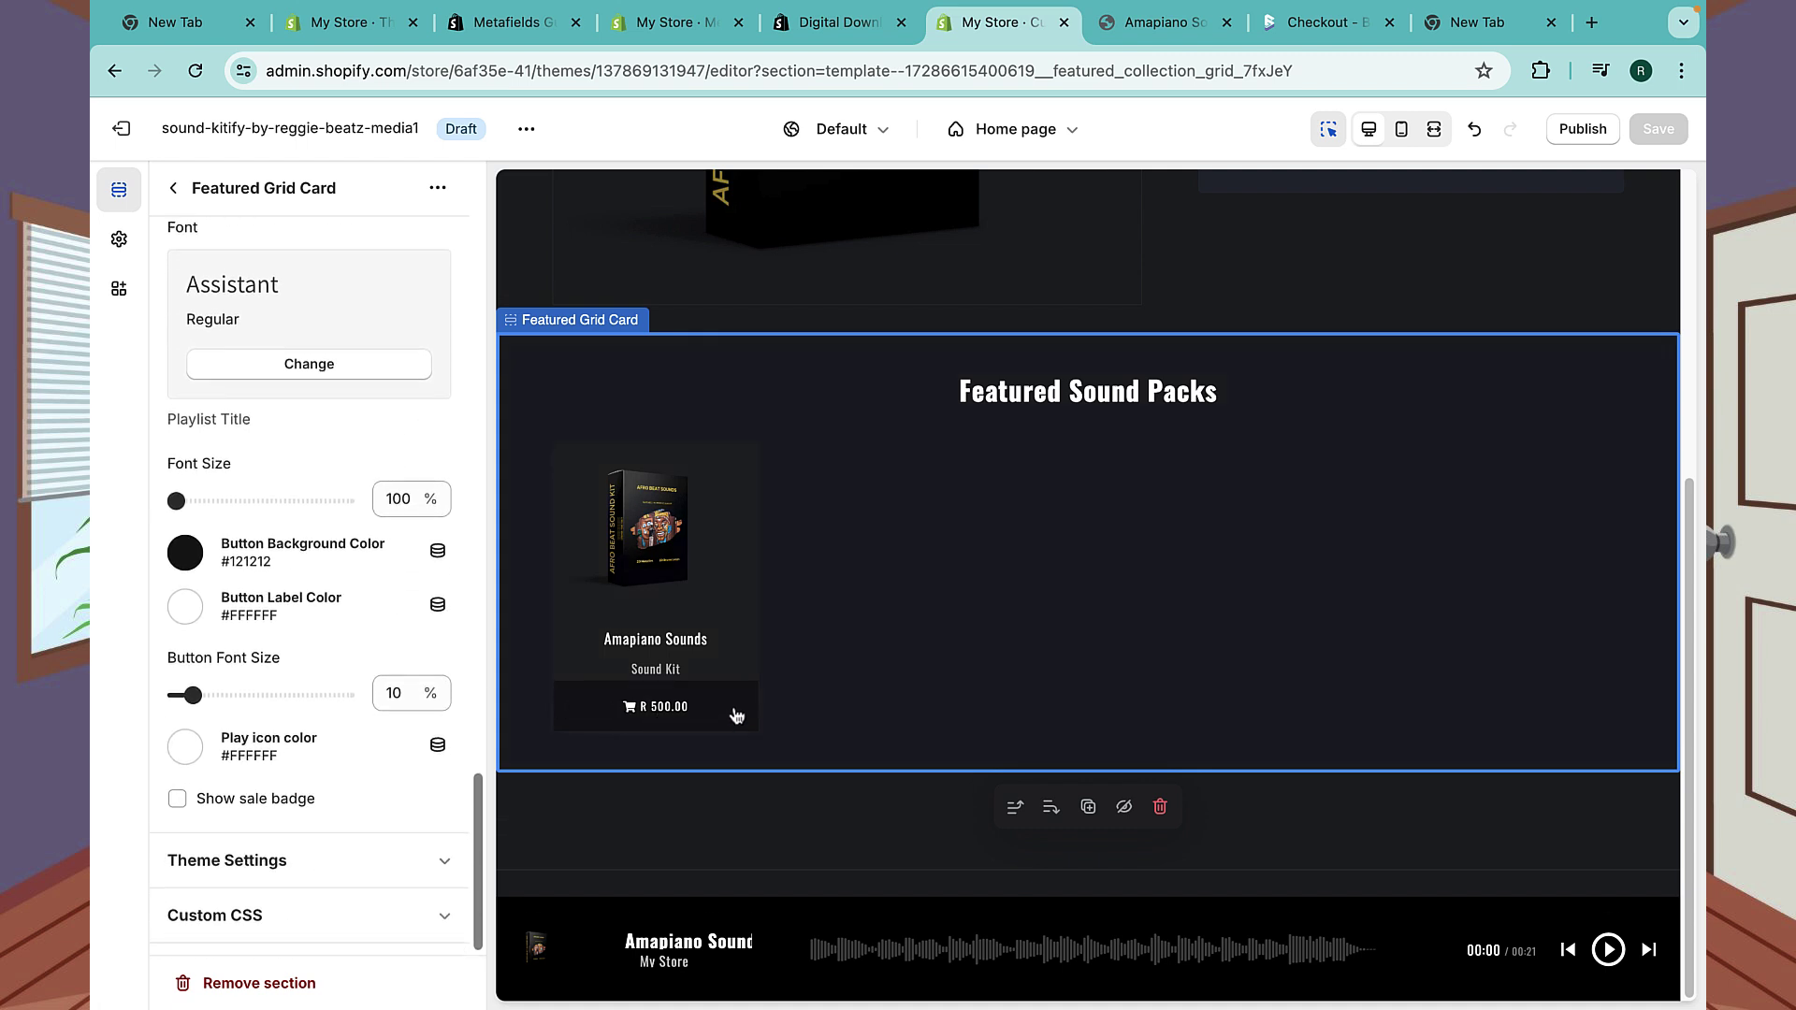
click(183, 559)
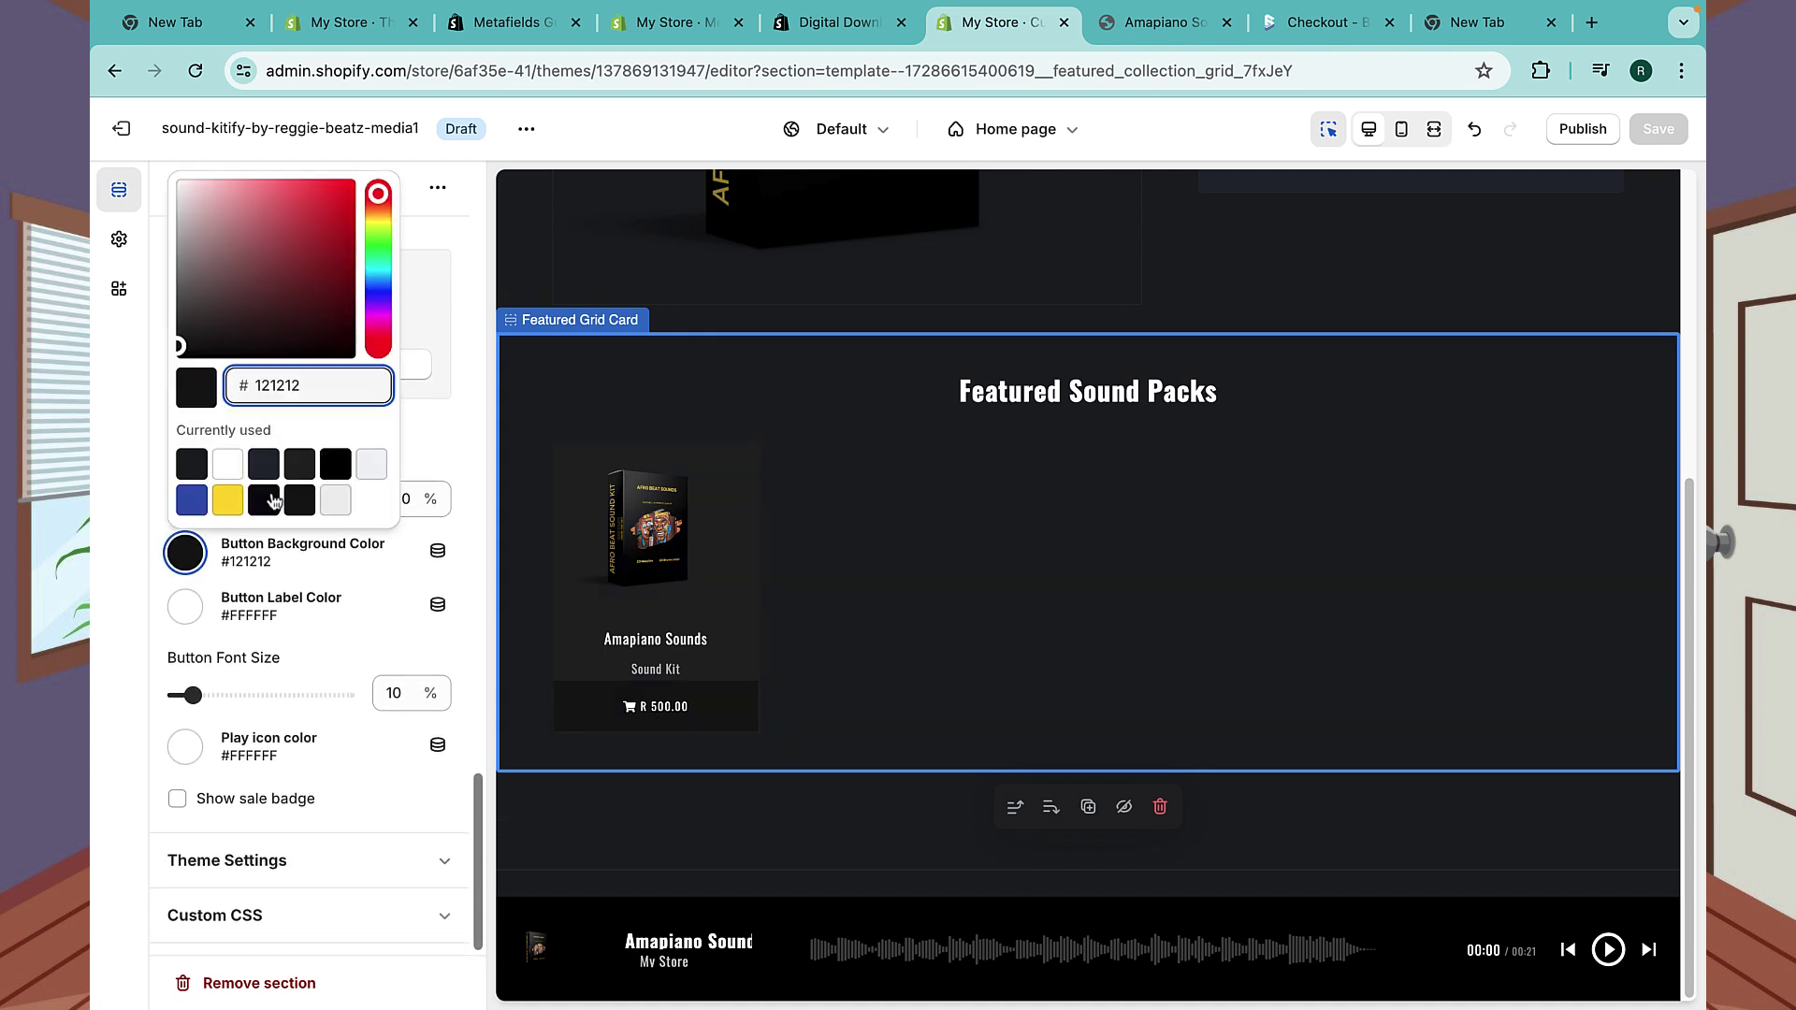
click(230, 471)
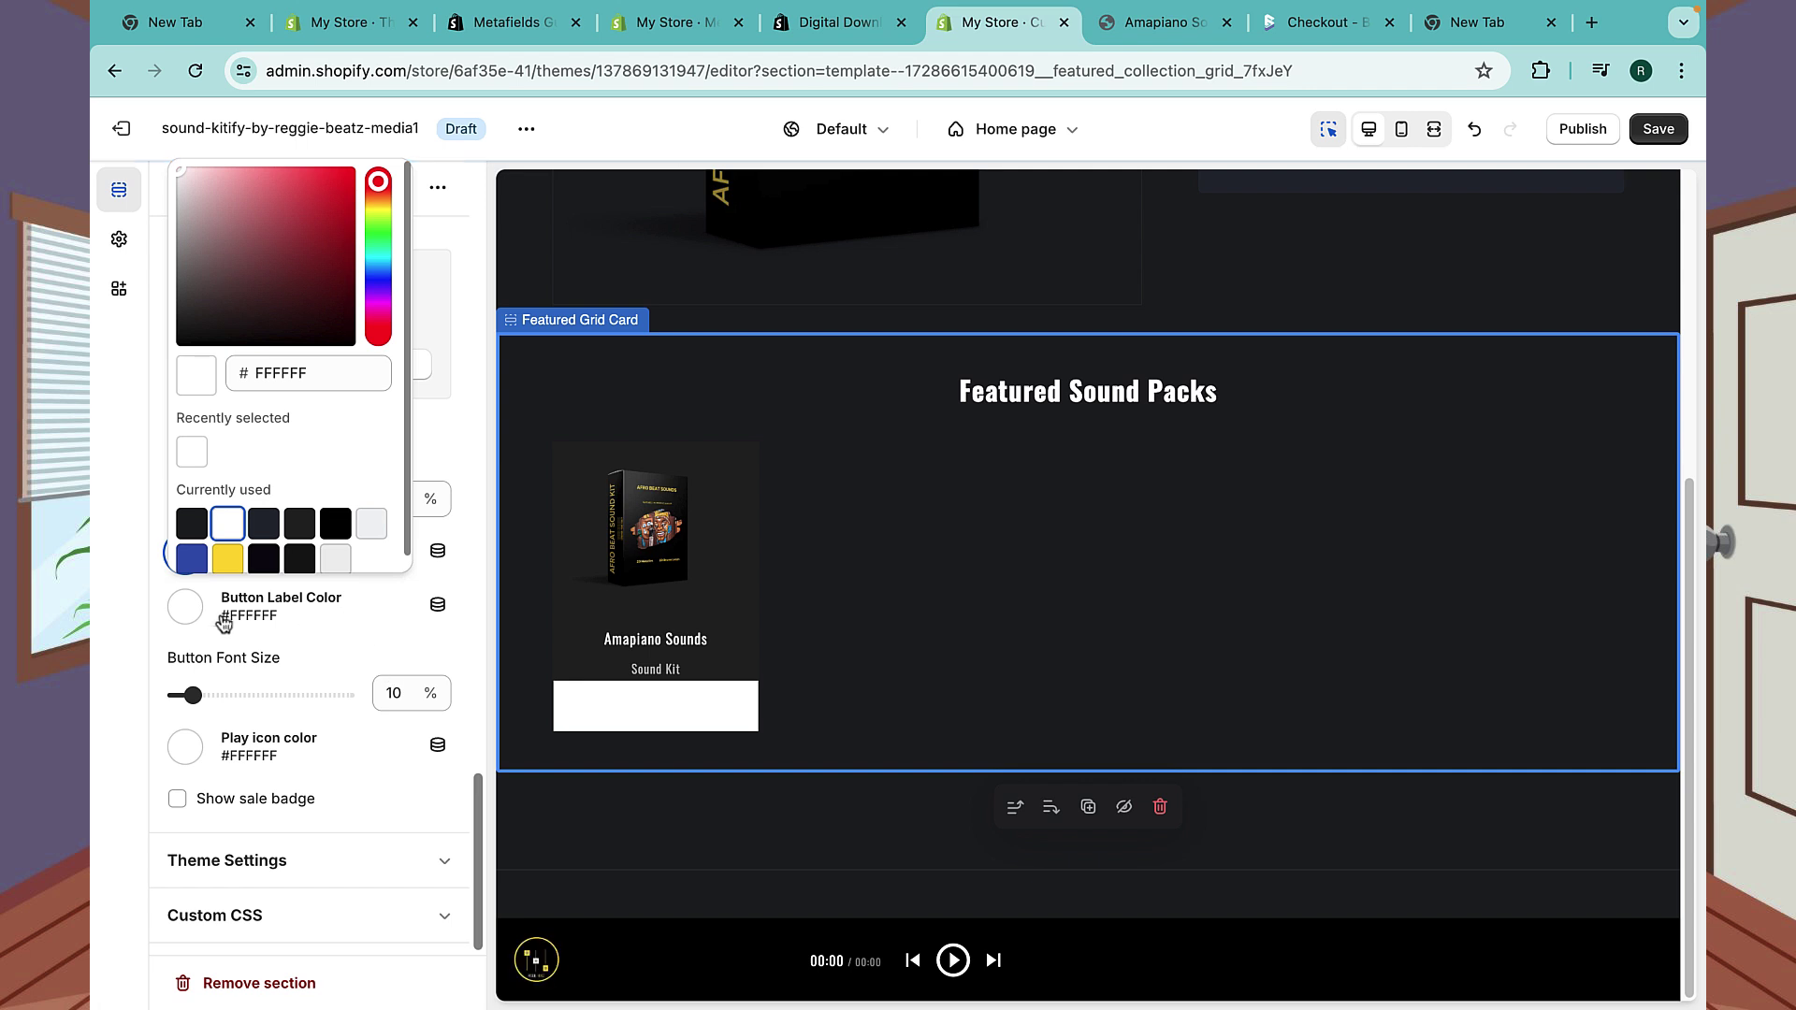
click(313, 644)
click(205, 616)
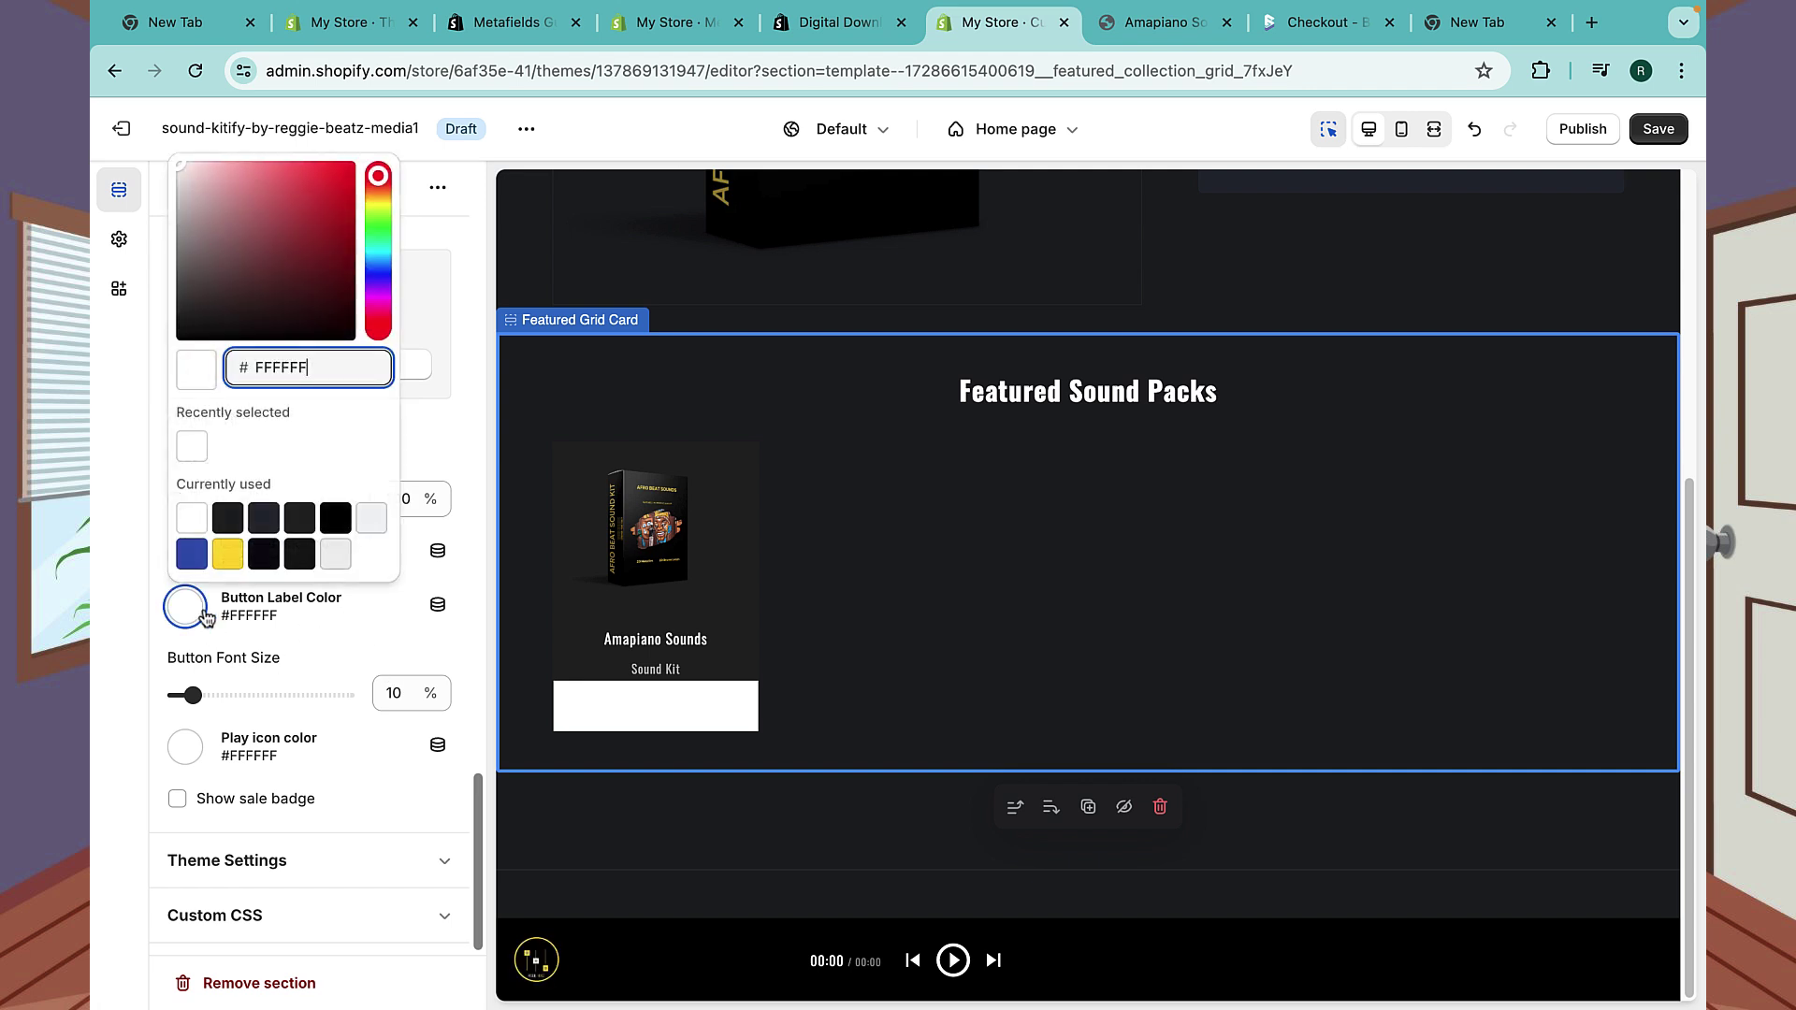
click(309, 529)
Save the grid card styling and exit the theme editor to the Themes page
key(Escape)
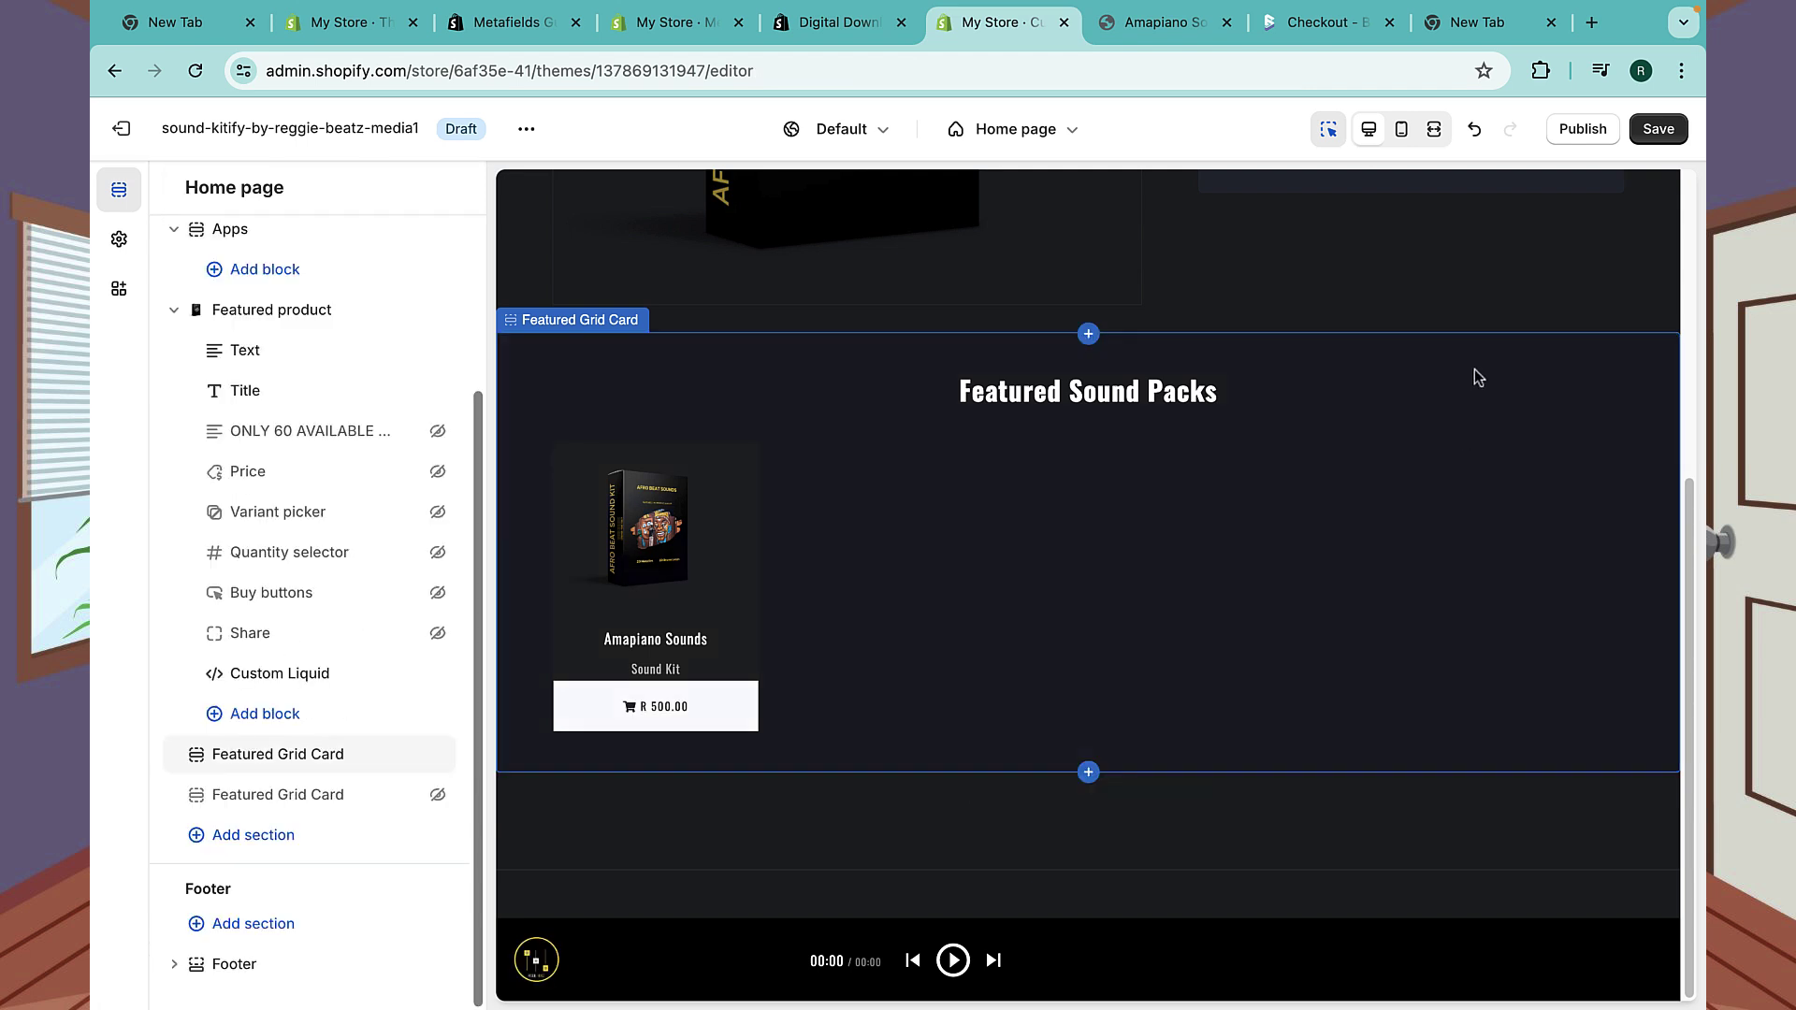
click(1659, 129)
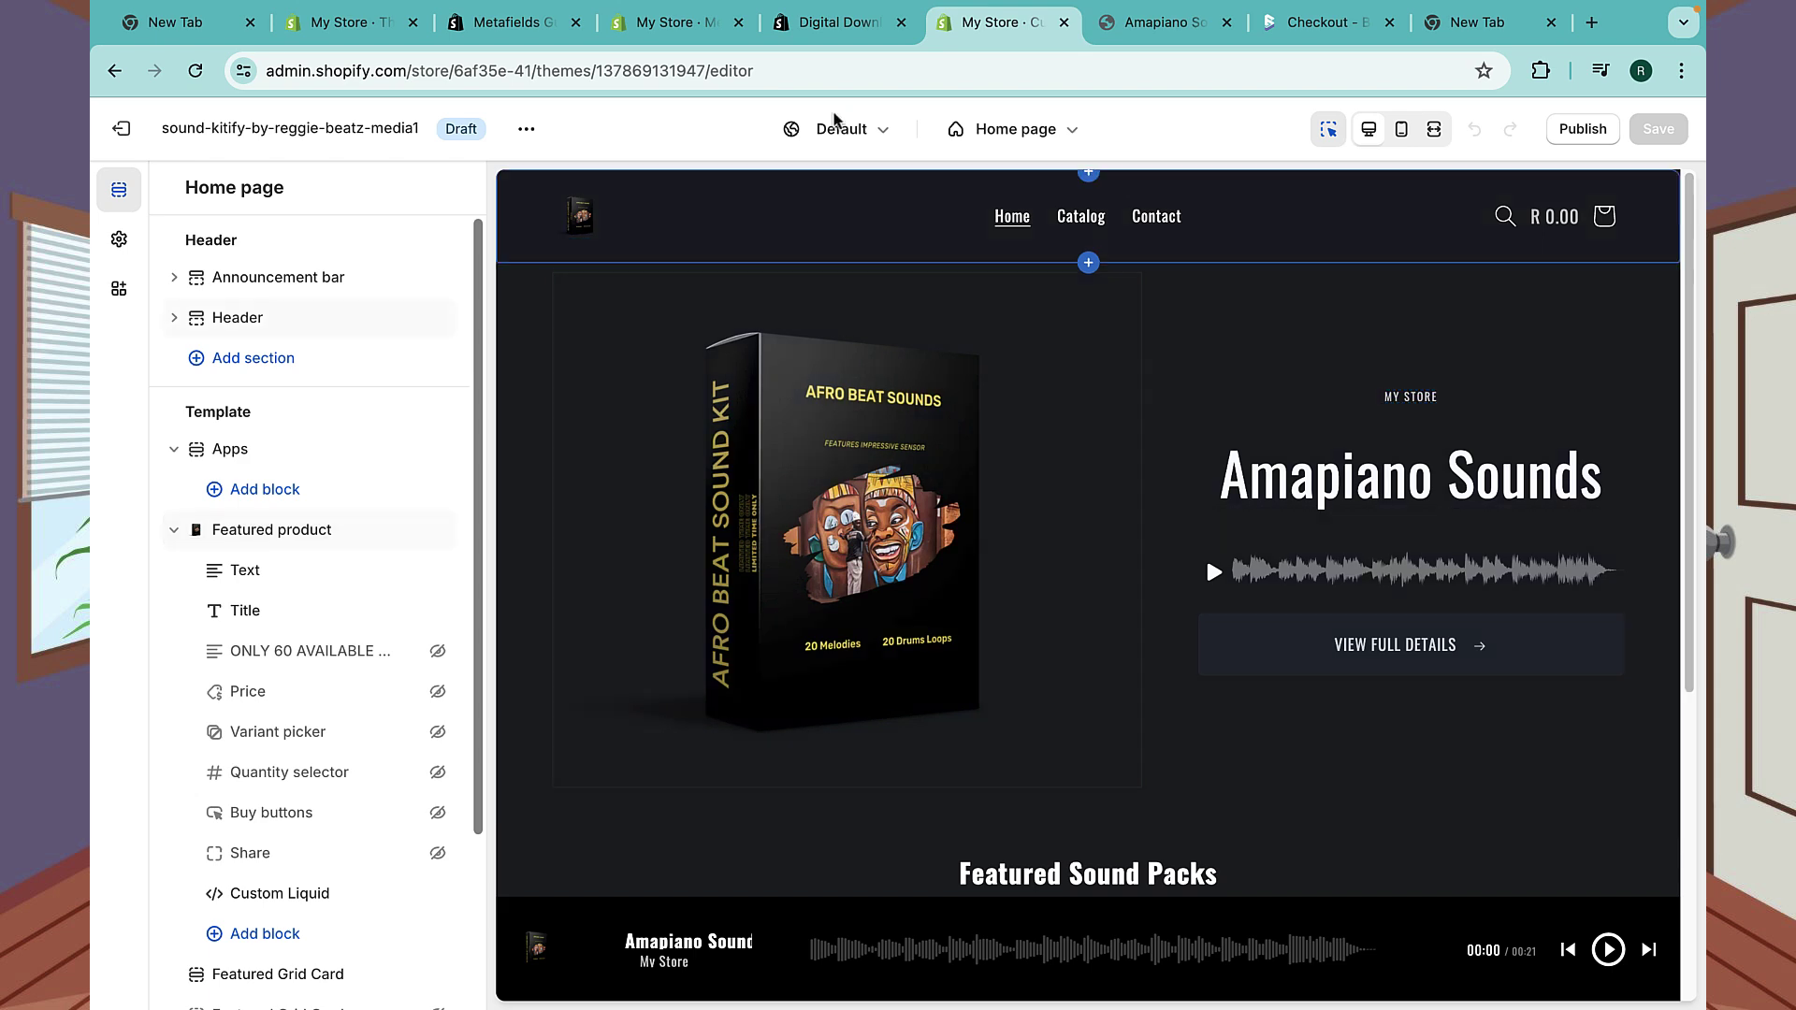
click(129, 139)
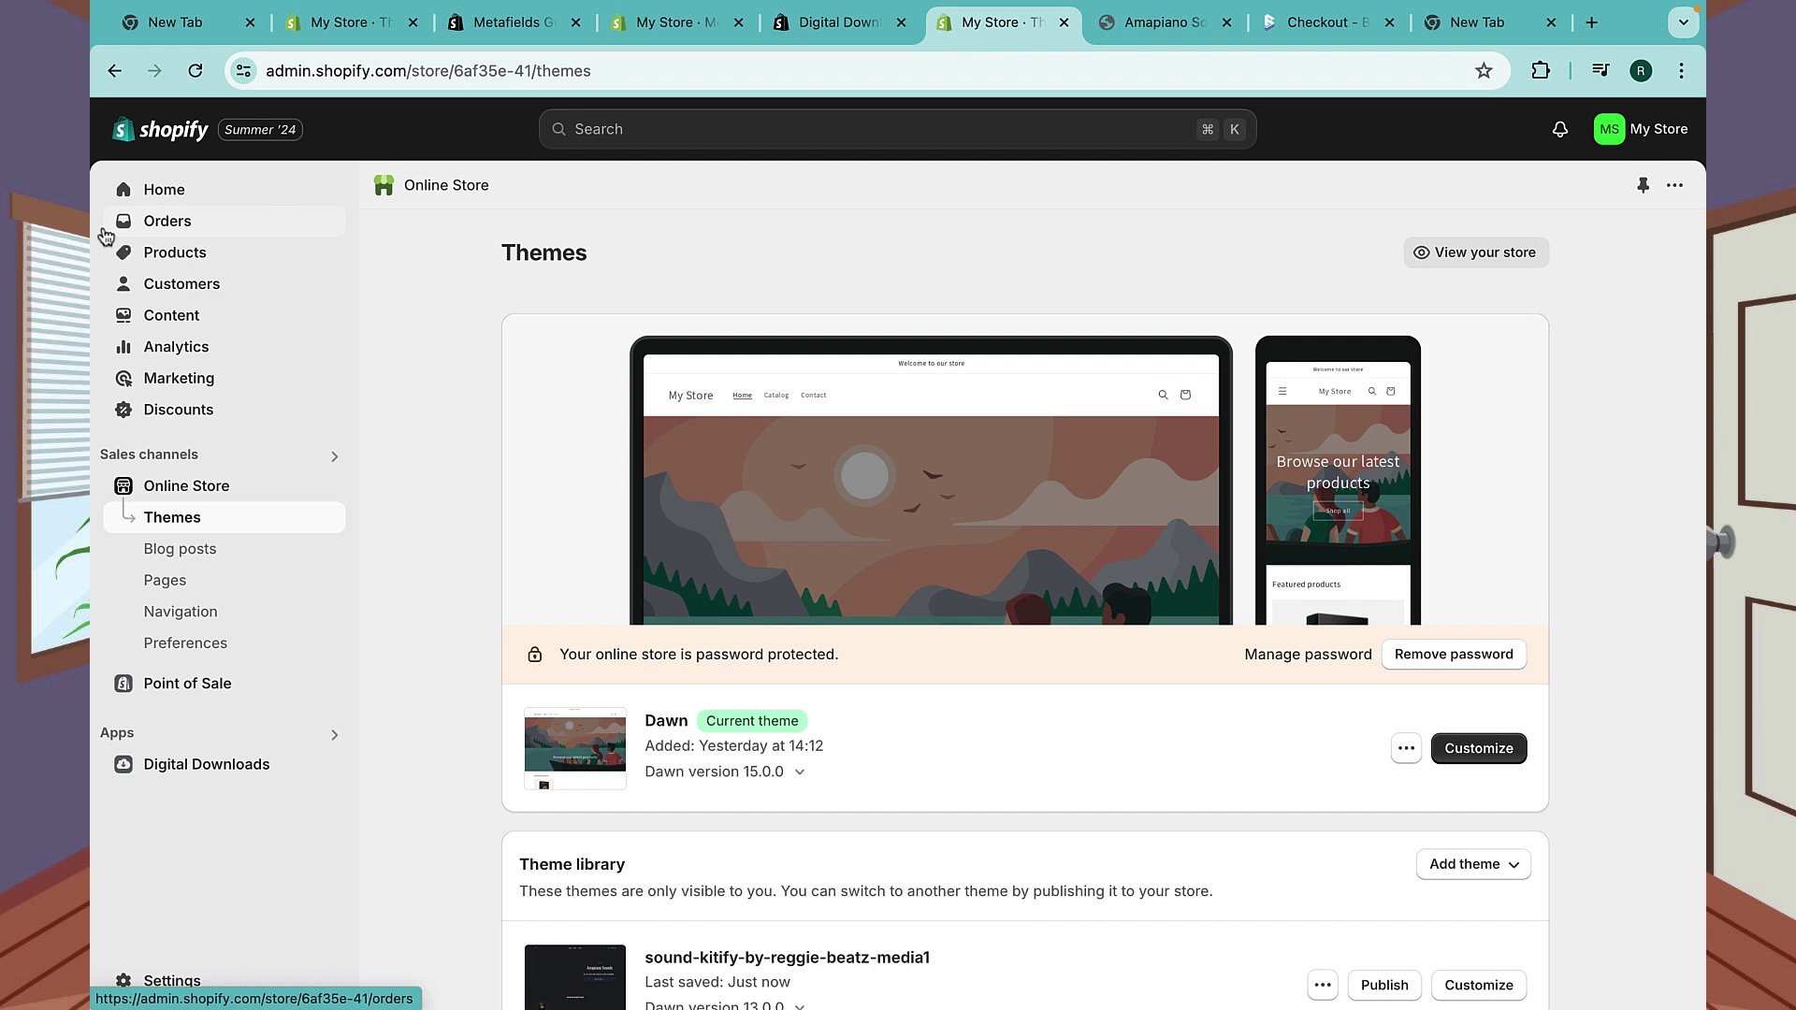
Attach the Bounce - 200 BPM - C minor mp3 to Amapiano Sounds in Digital Downloads and save
click(183, 187)
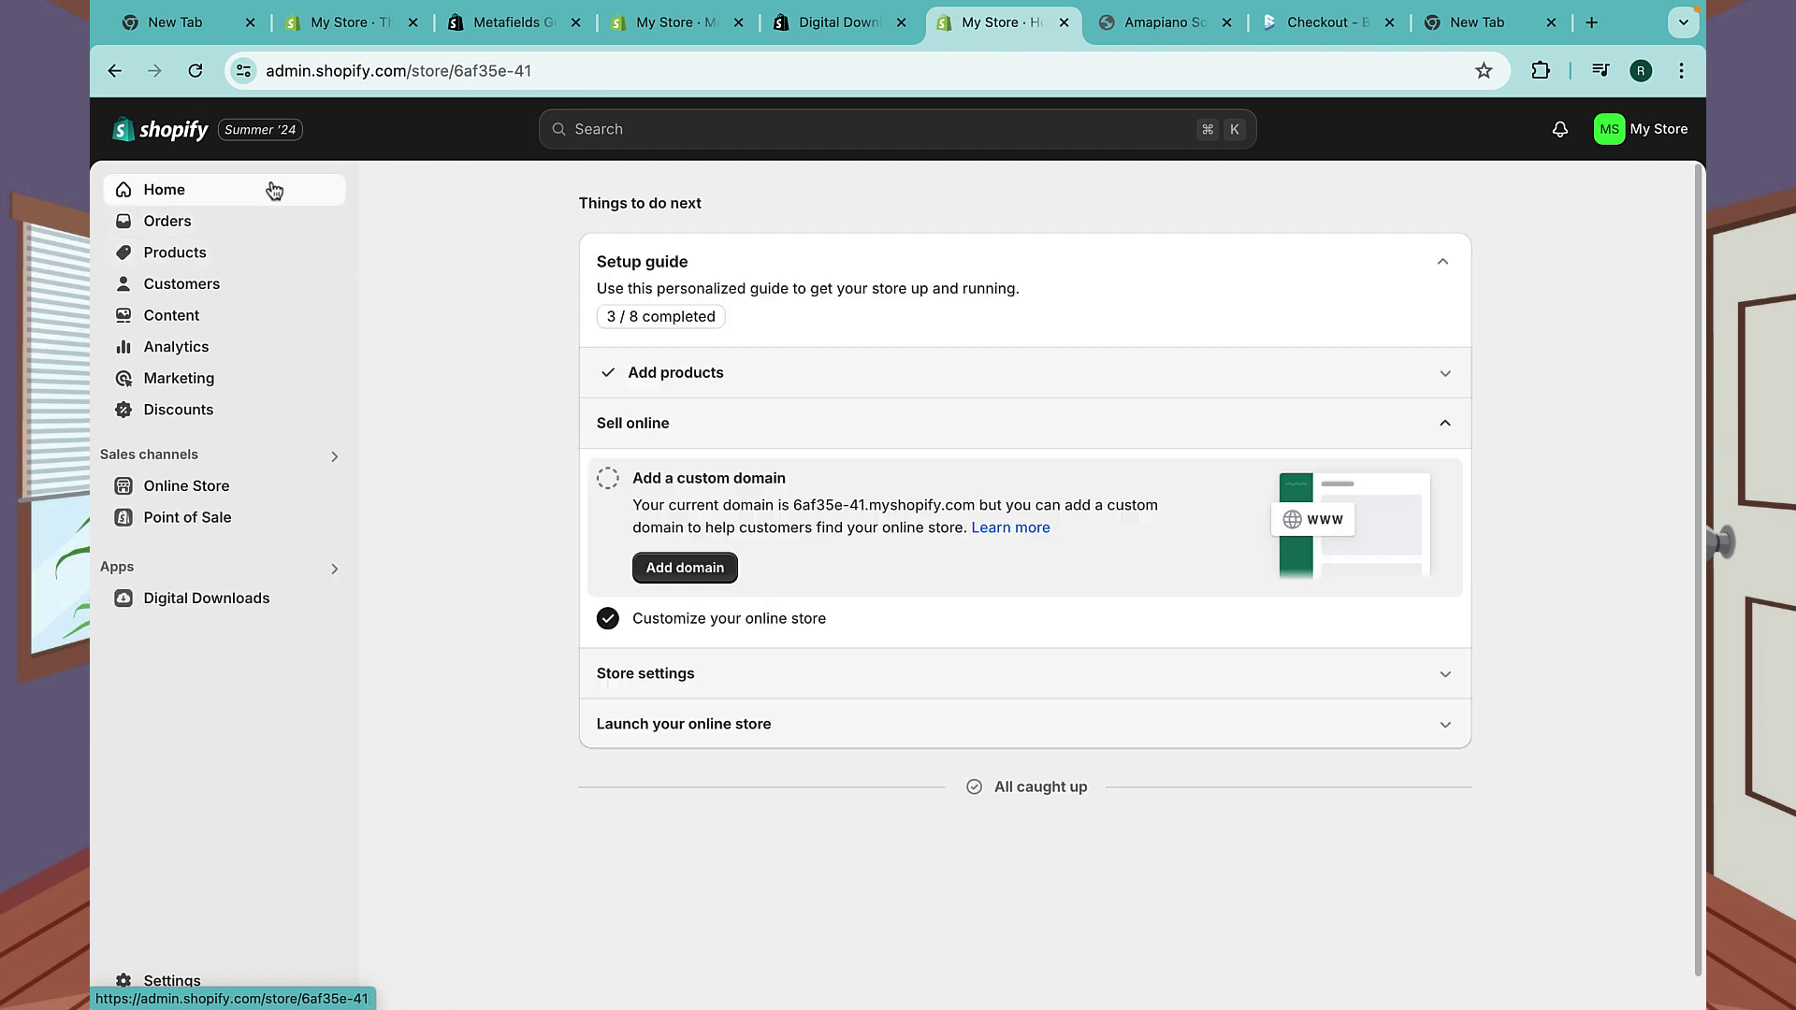
click(171, 573)
click(705, 215)
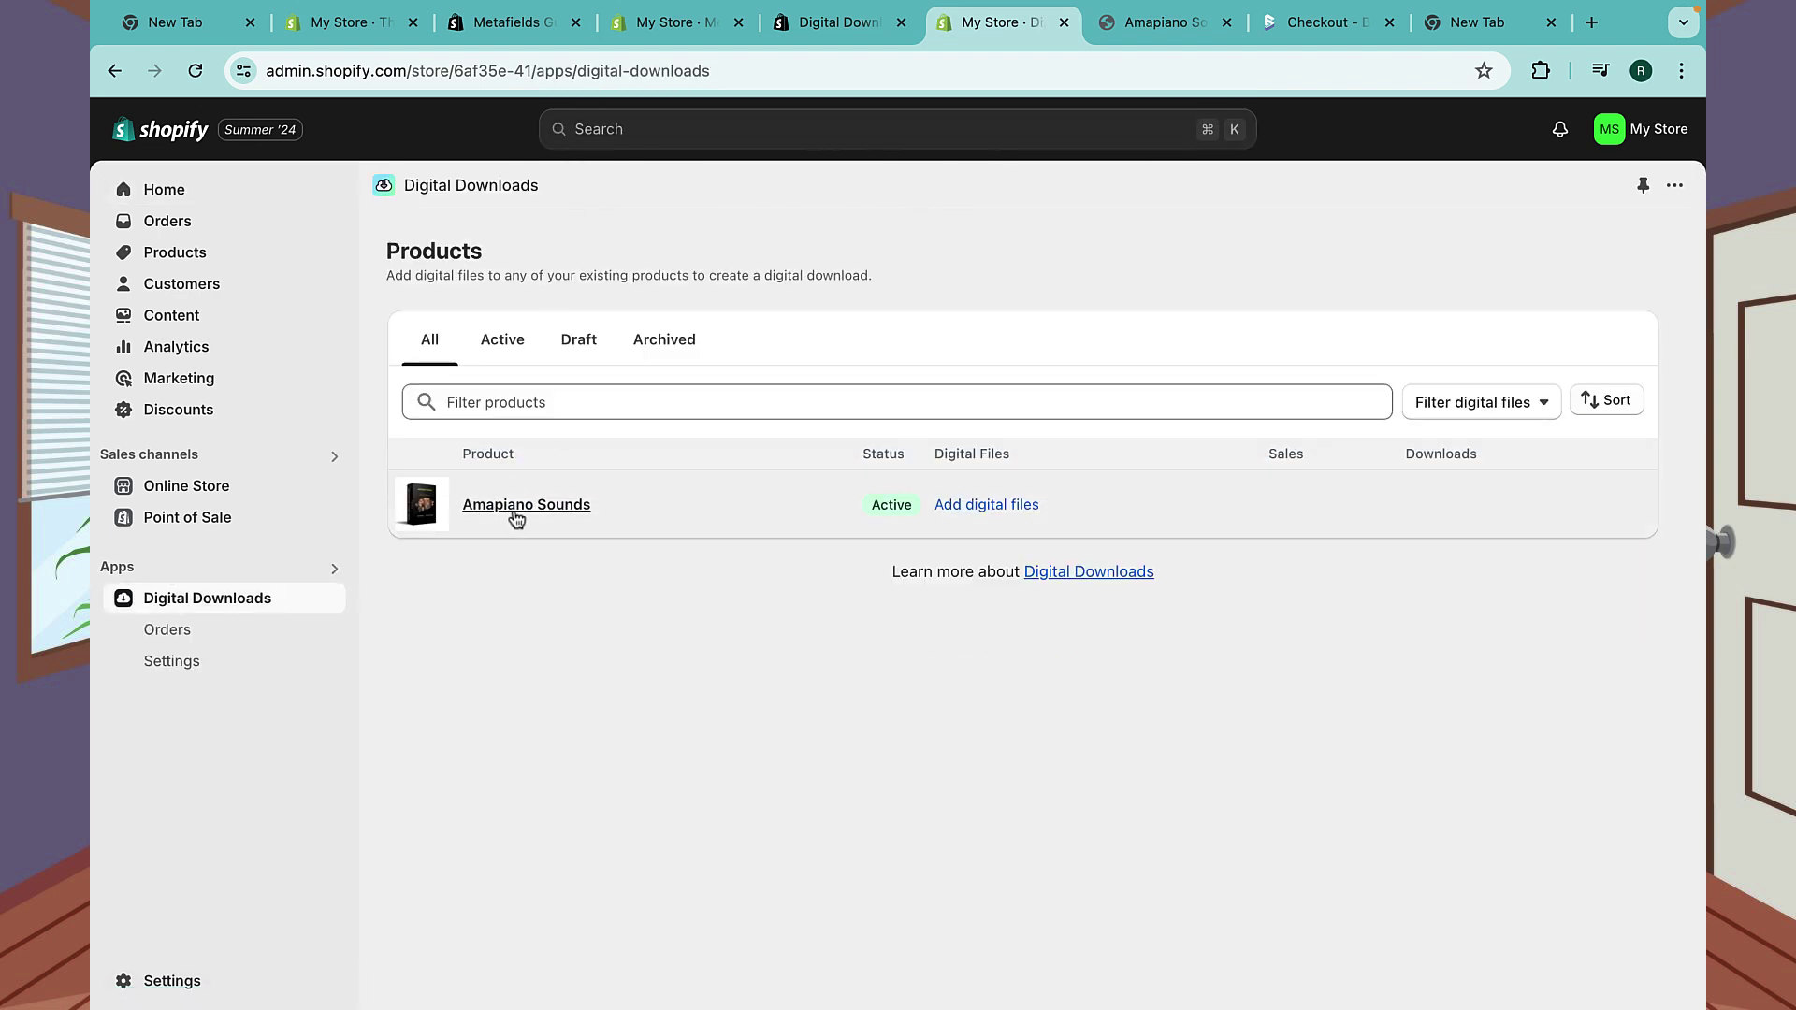
click(980, 506)
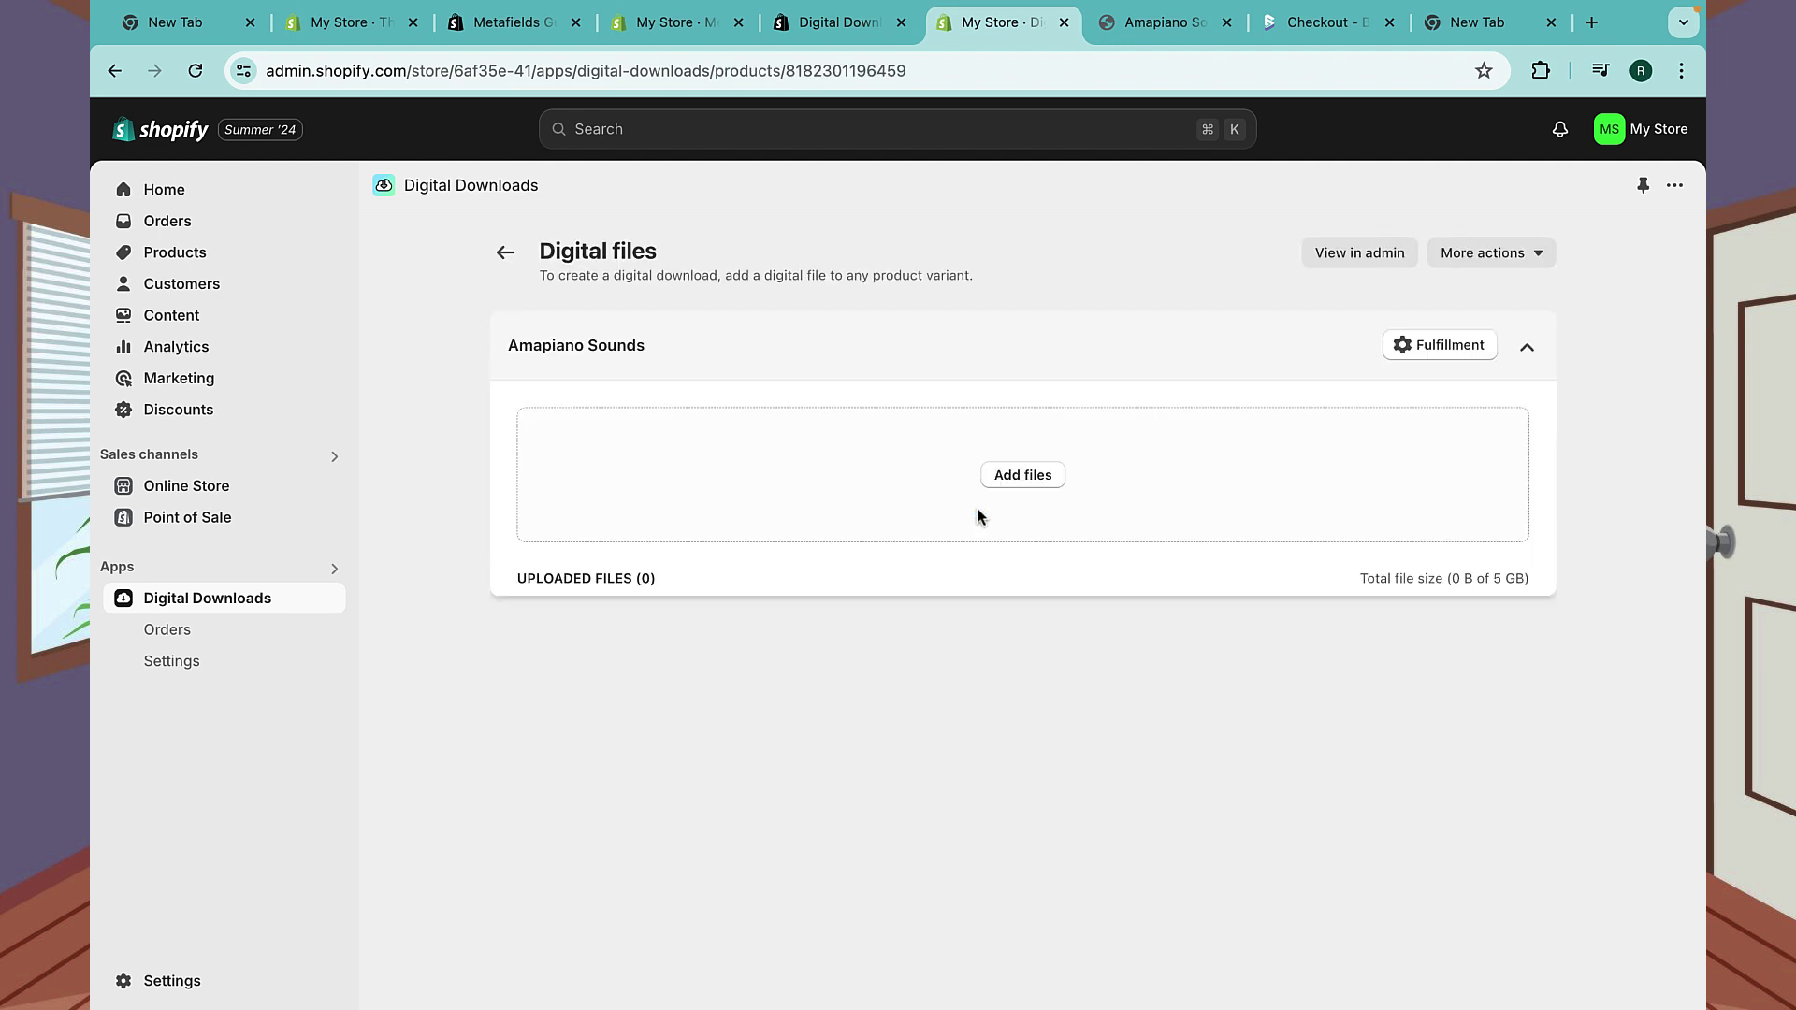
click(1041, 478)
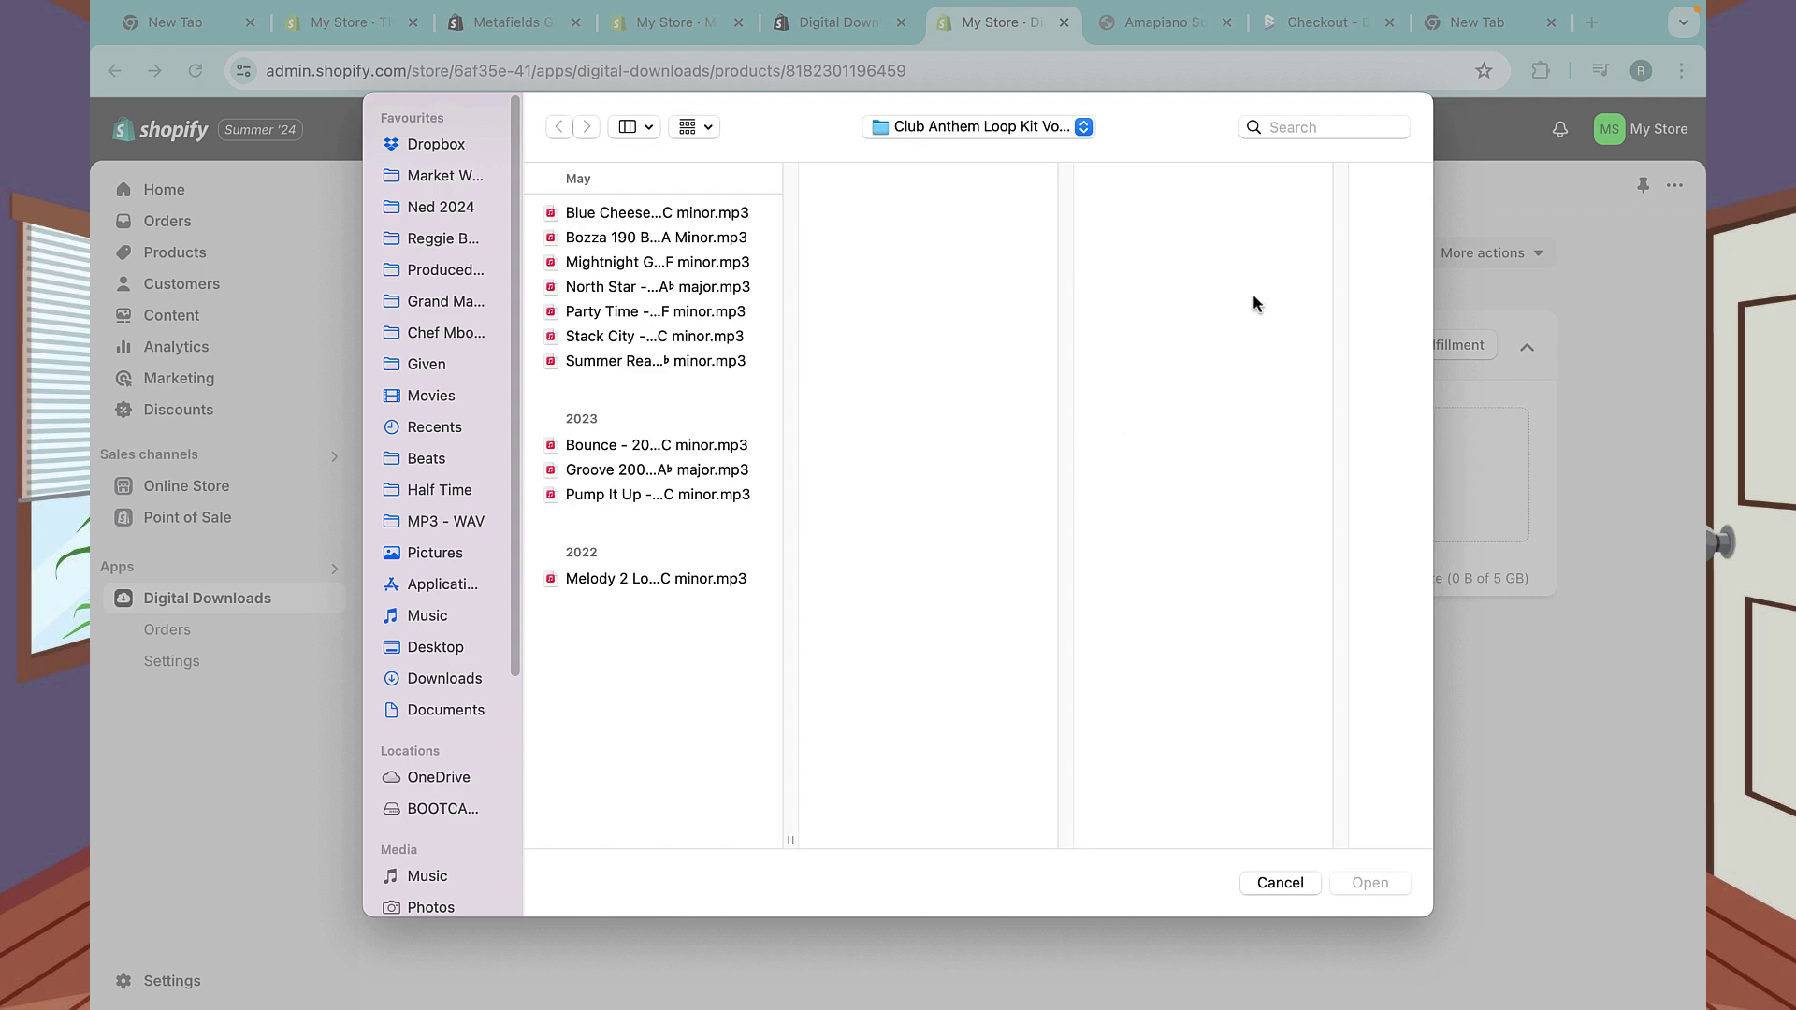
click(618, 446)
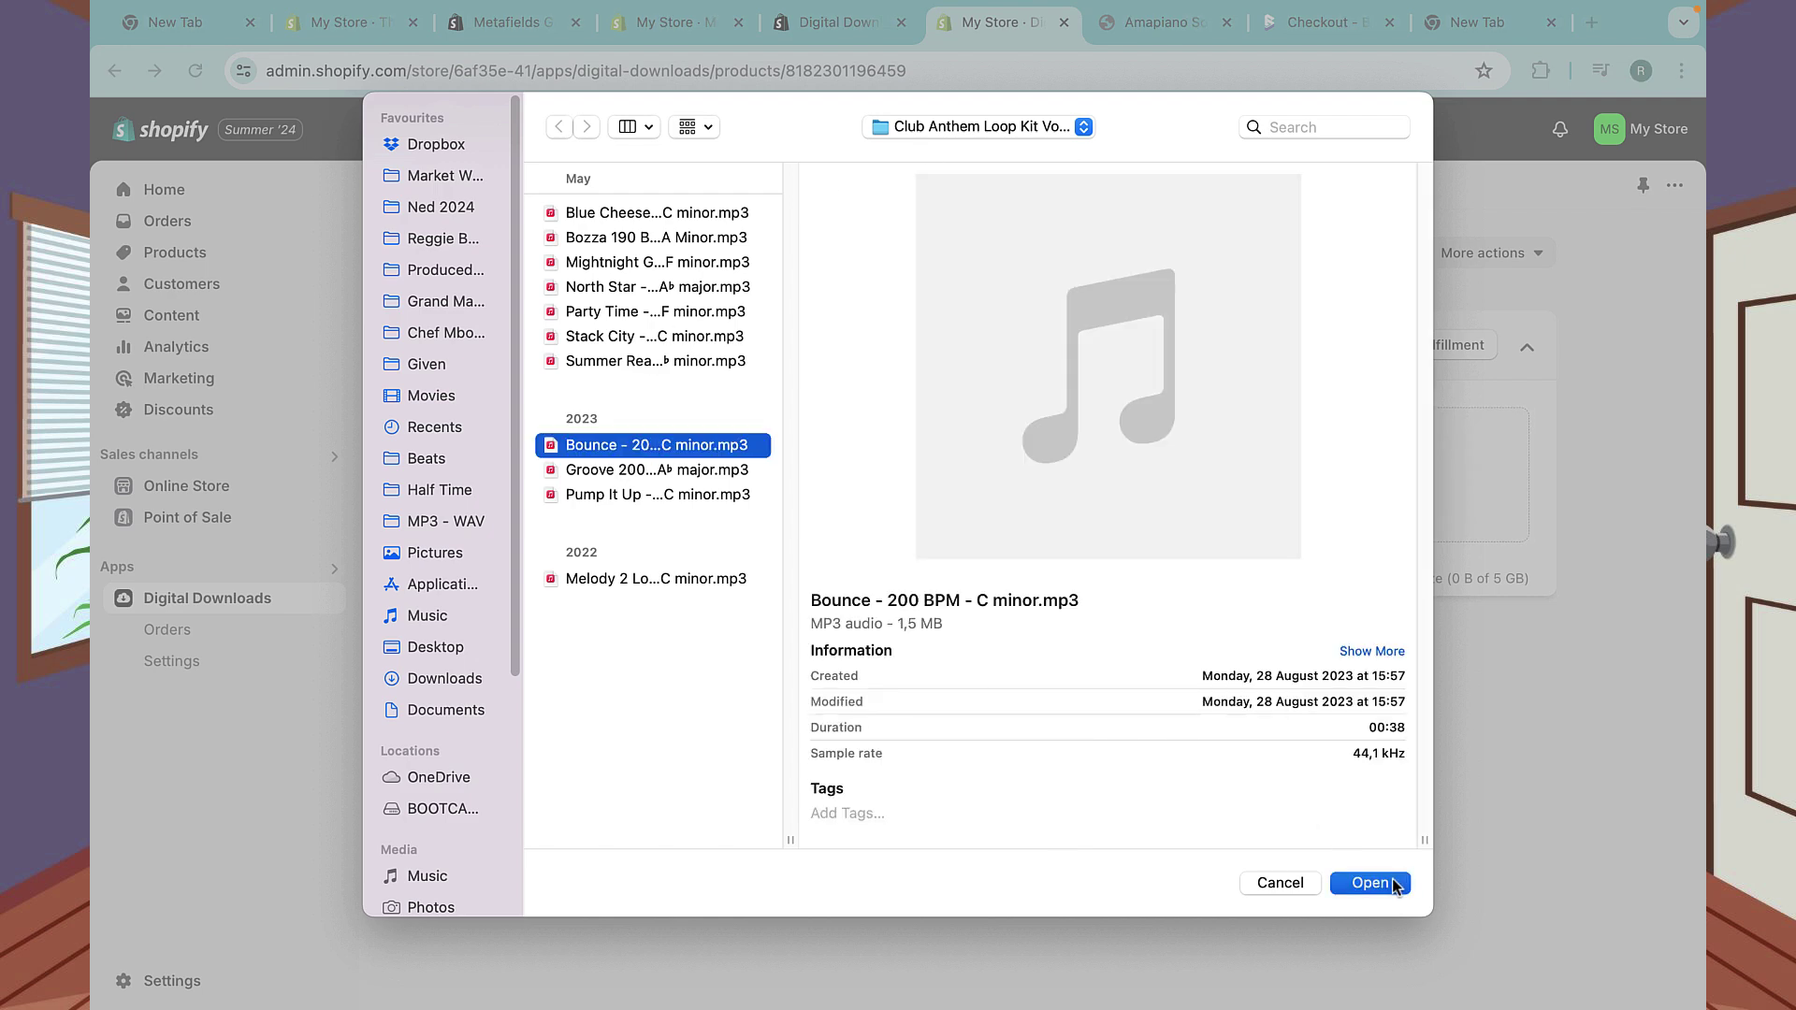
click(1370, 882)
click(505, 253)
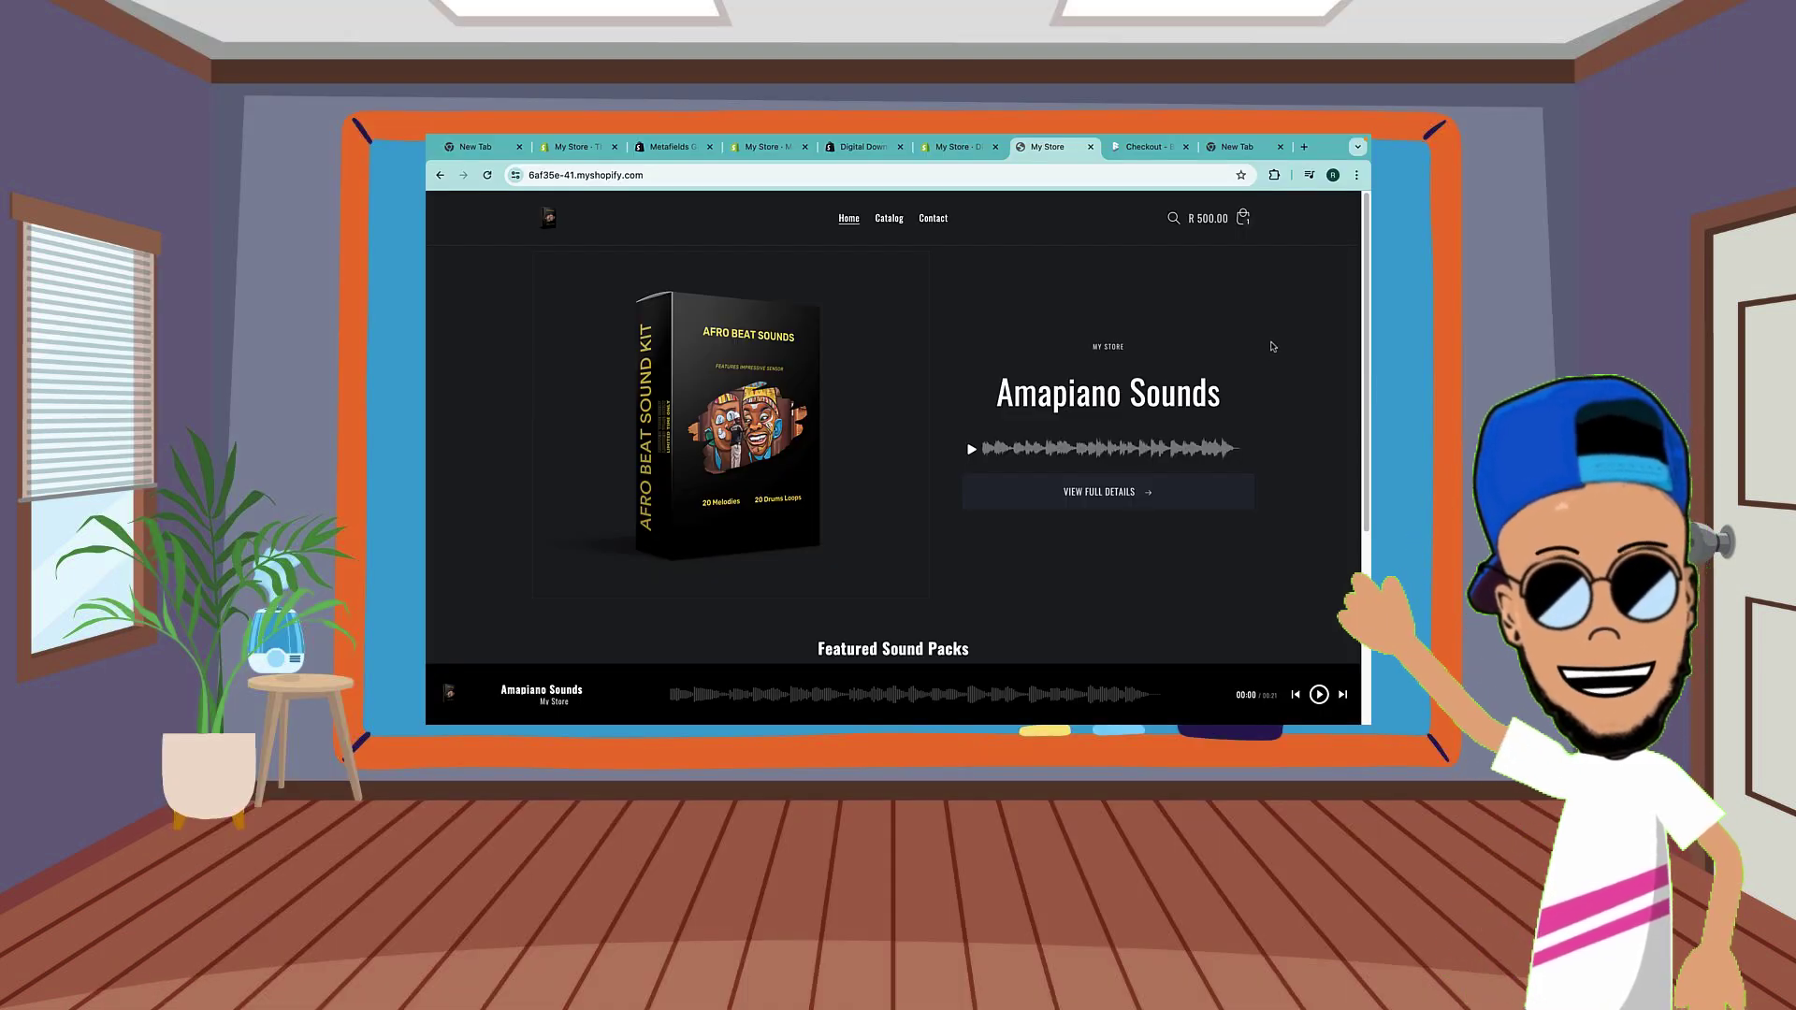
Scroll the live storefront down to the Featured Sound Packs section and back up
scroll(1274, 356, down, 1)
scroll(1272, 345, up, 1)
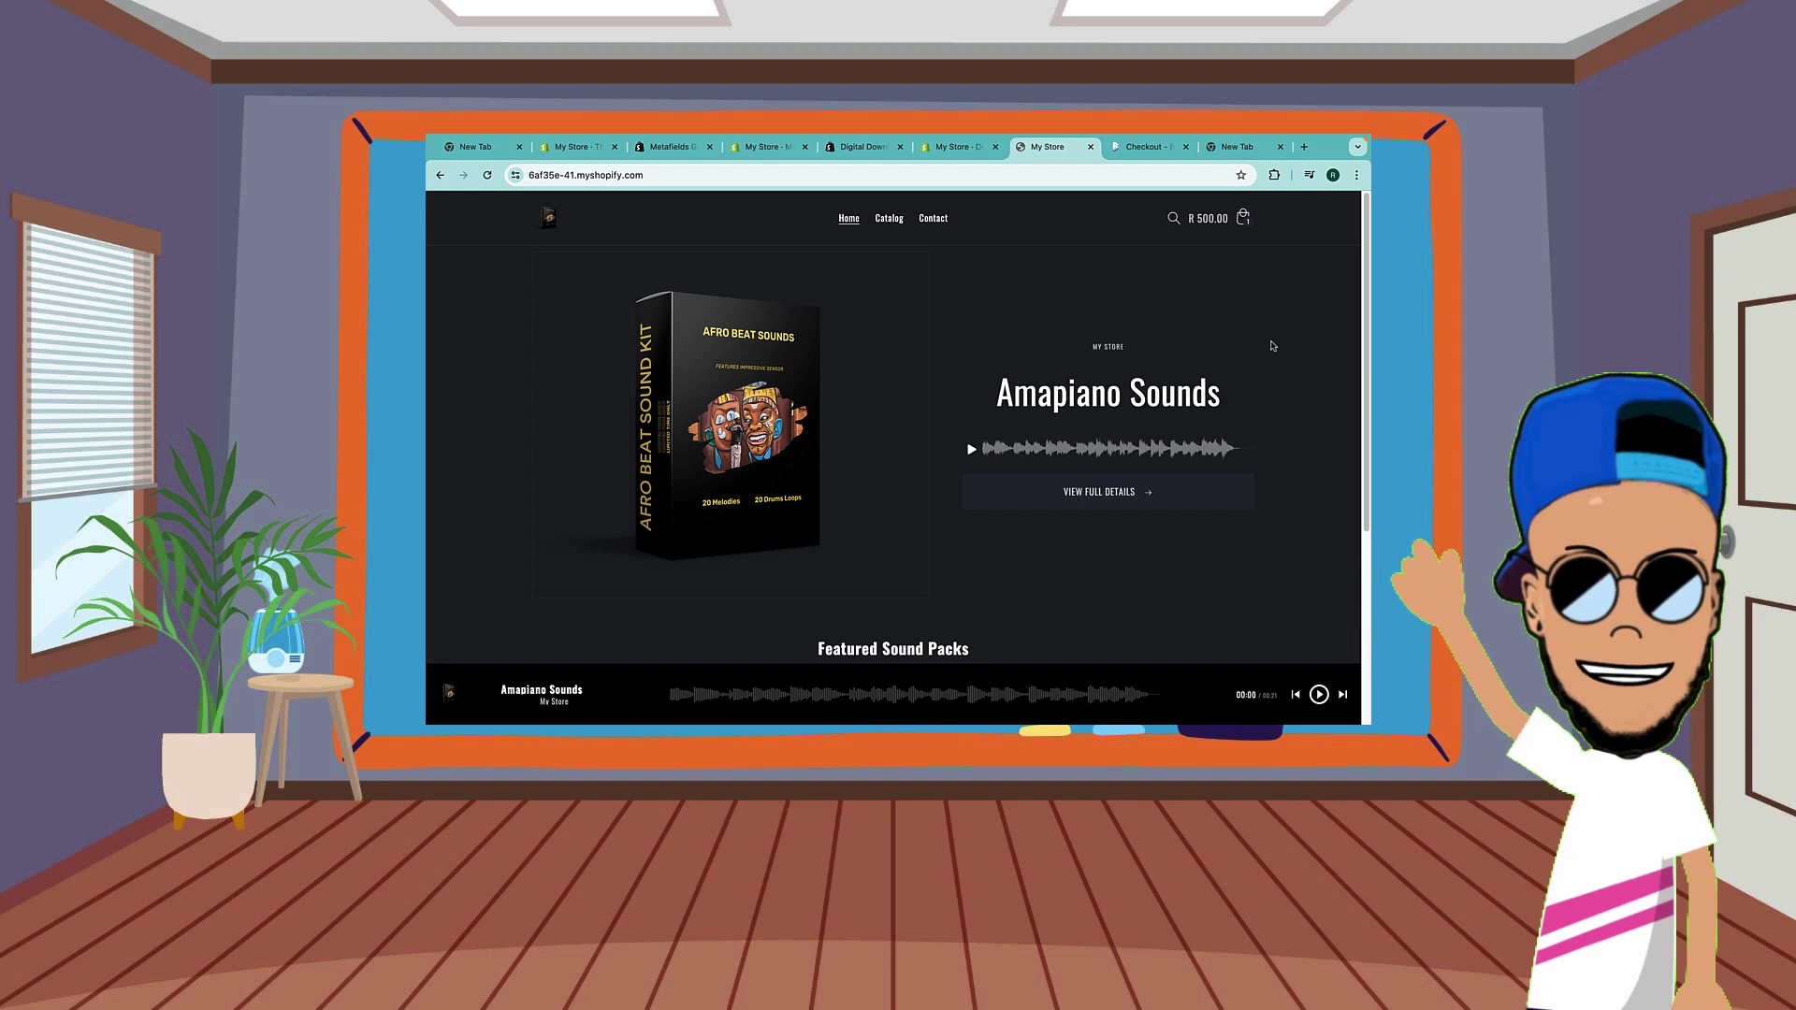
scroll(1272, 345, down, 1)
scroll(1273, 346, down, 3)
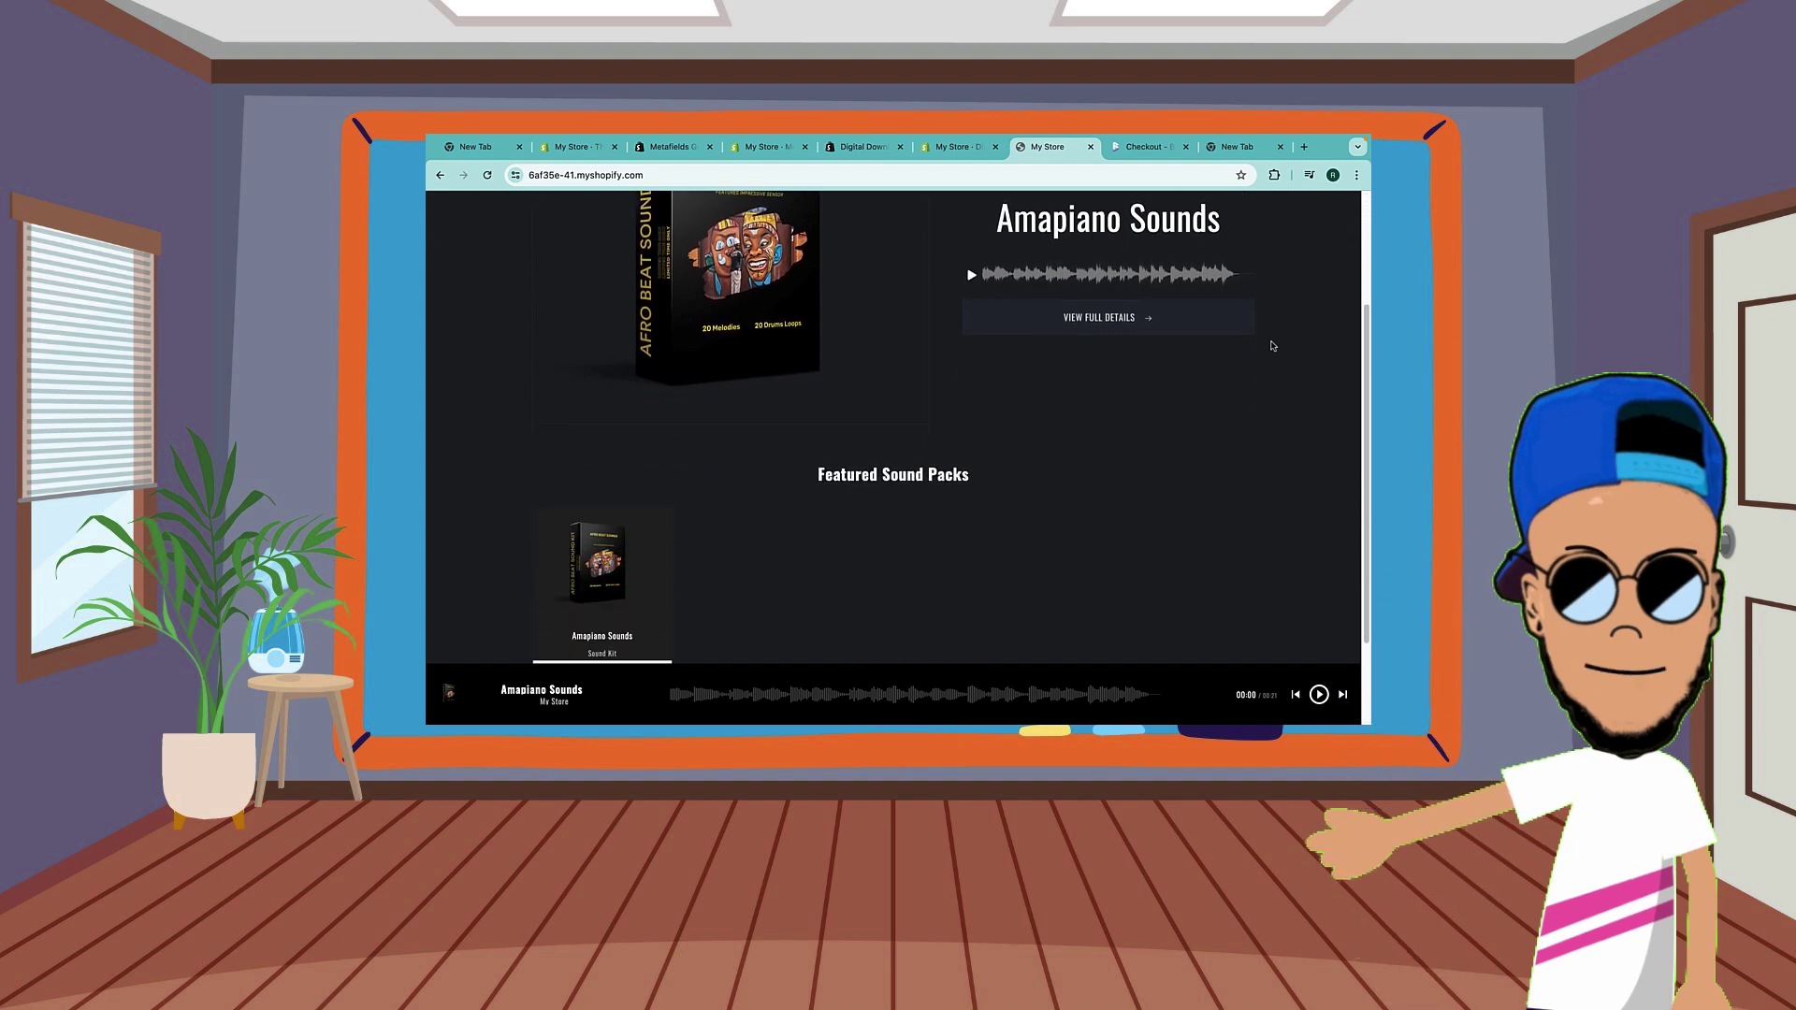
scroll(1272, 347, up, 3)
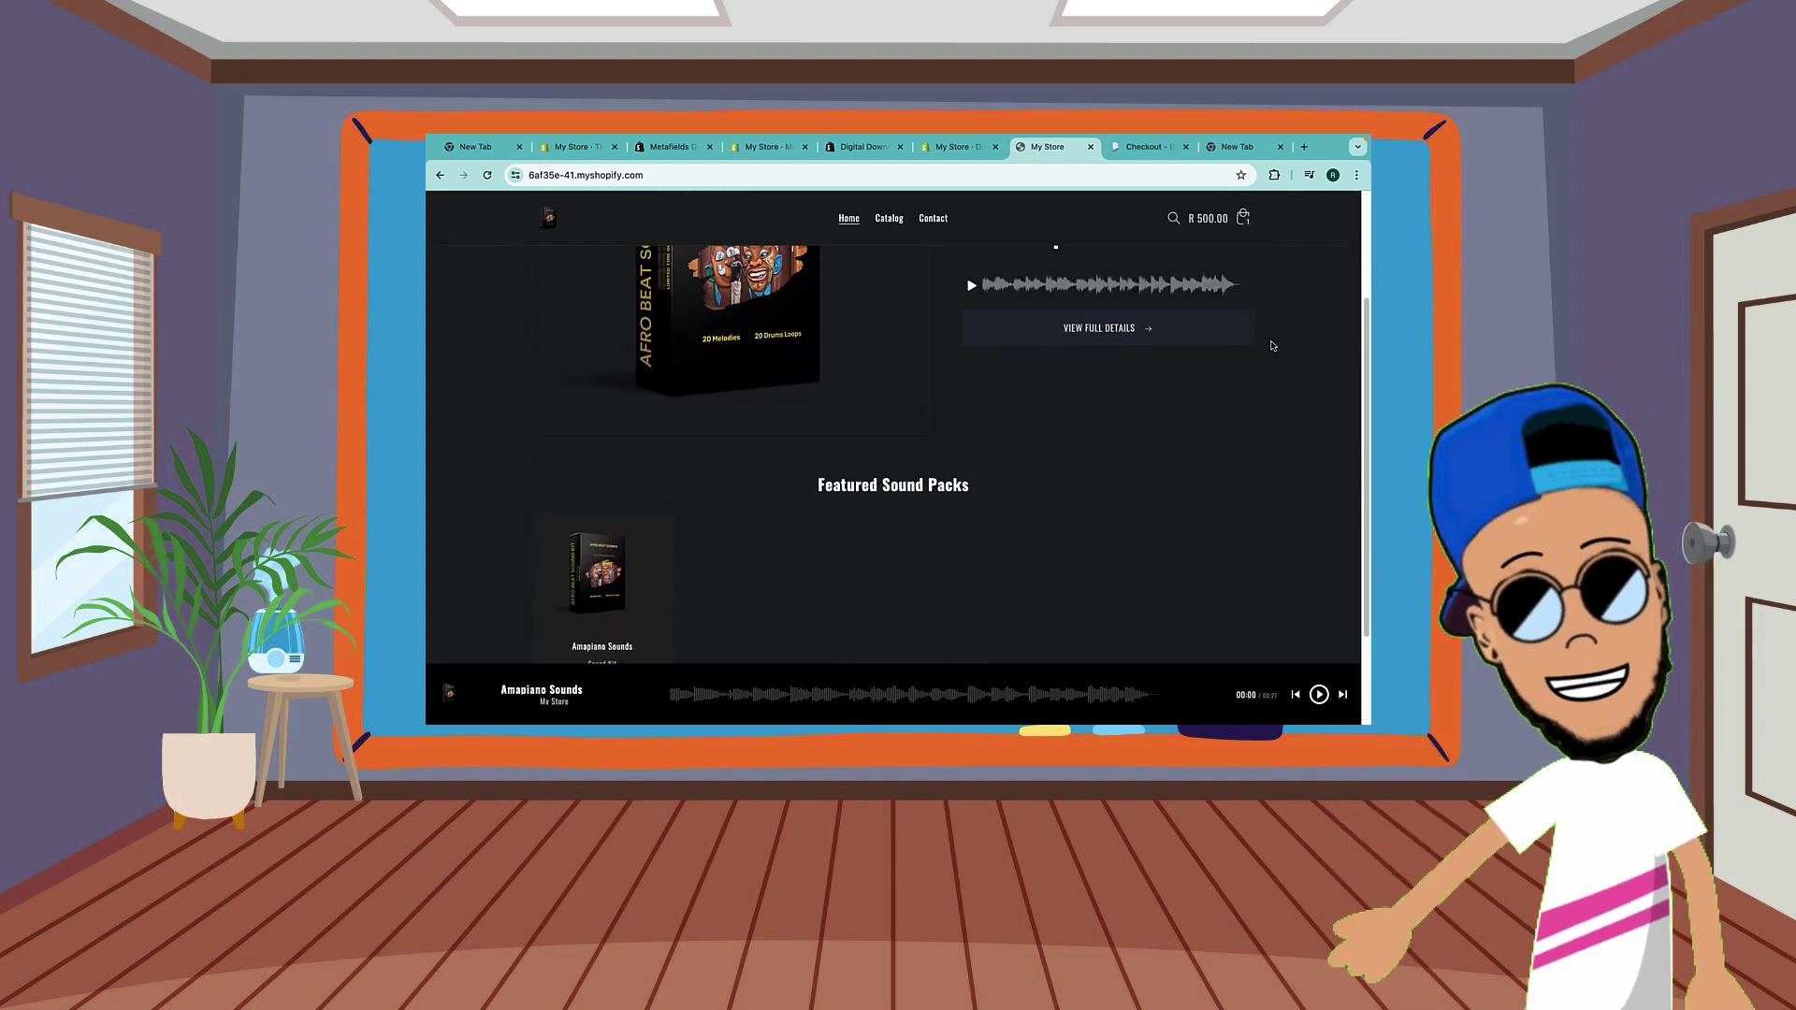